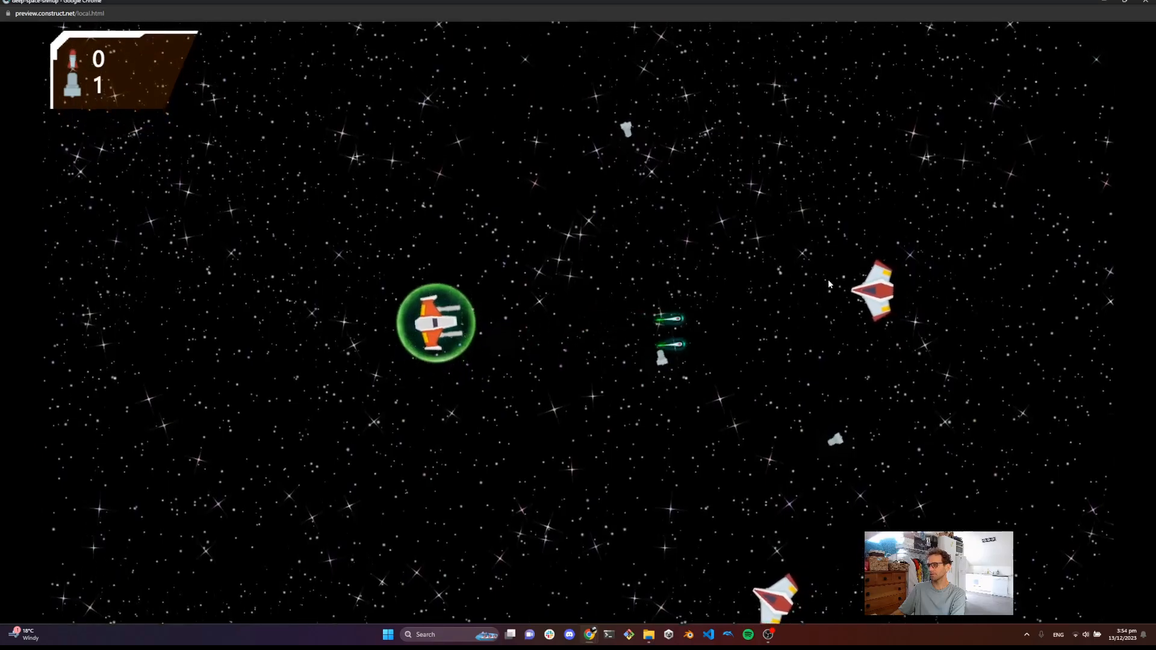
Play the current space shoot-'em-up preview, flying the ship and firing at the enemy ships
click(852, 301)
key(d)
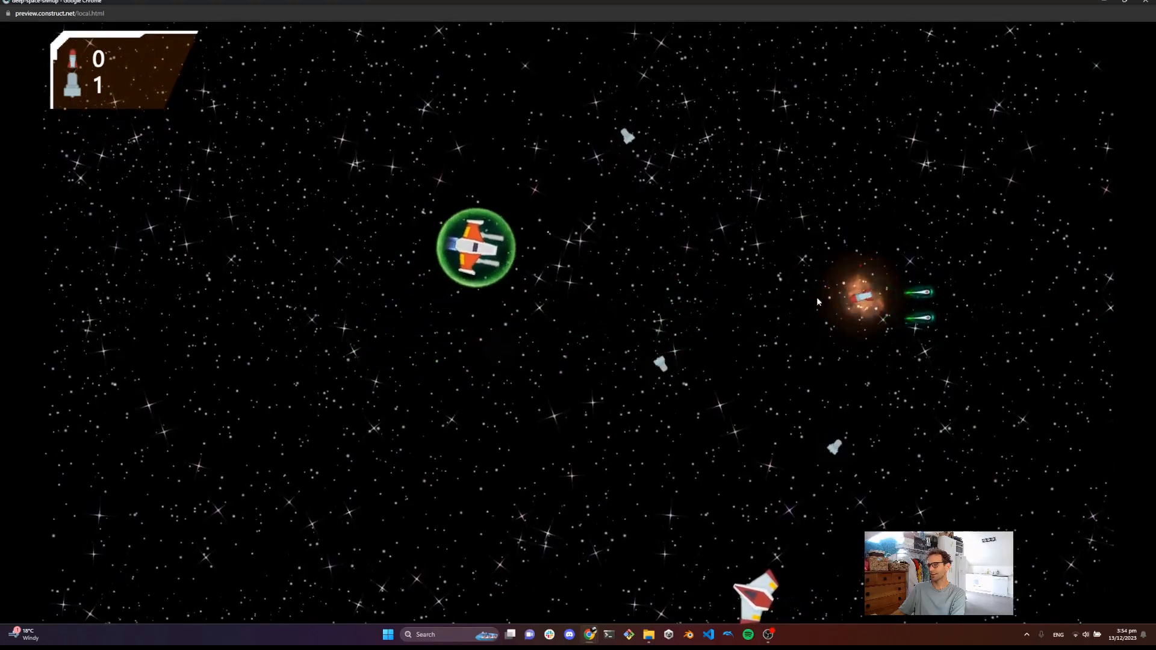
key(d)
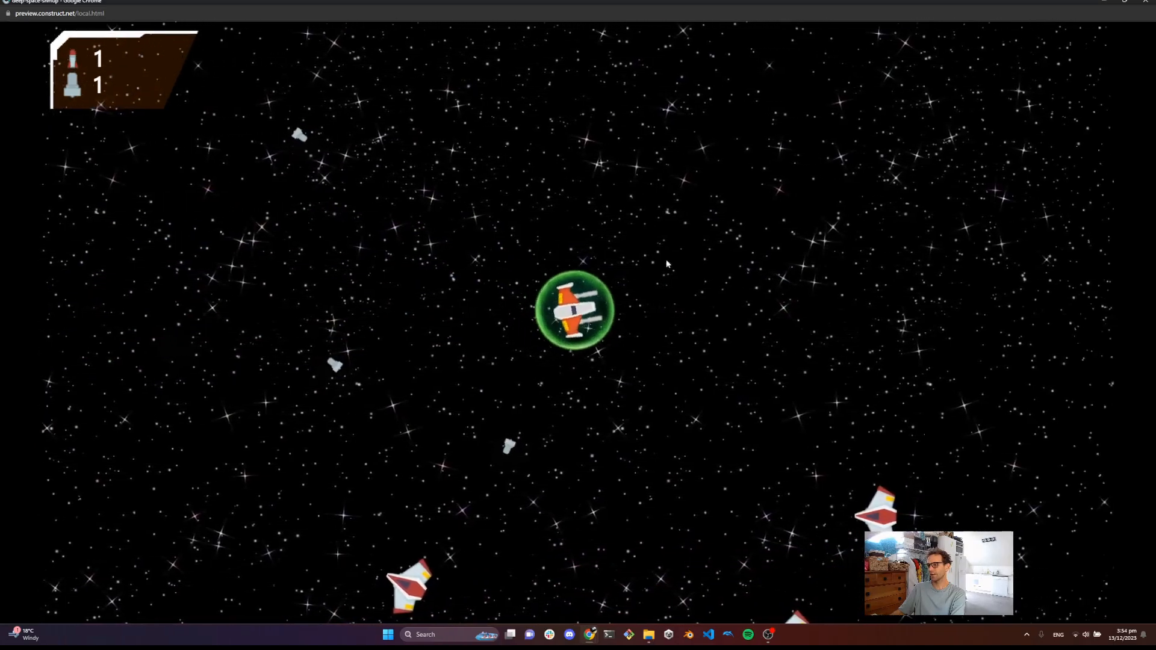
right_click(578, 522)
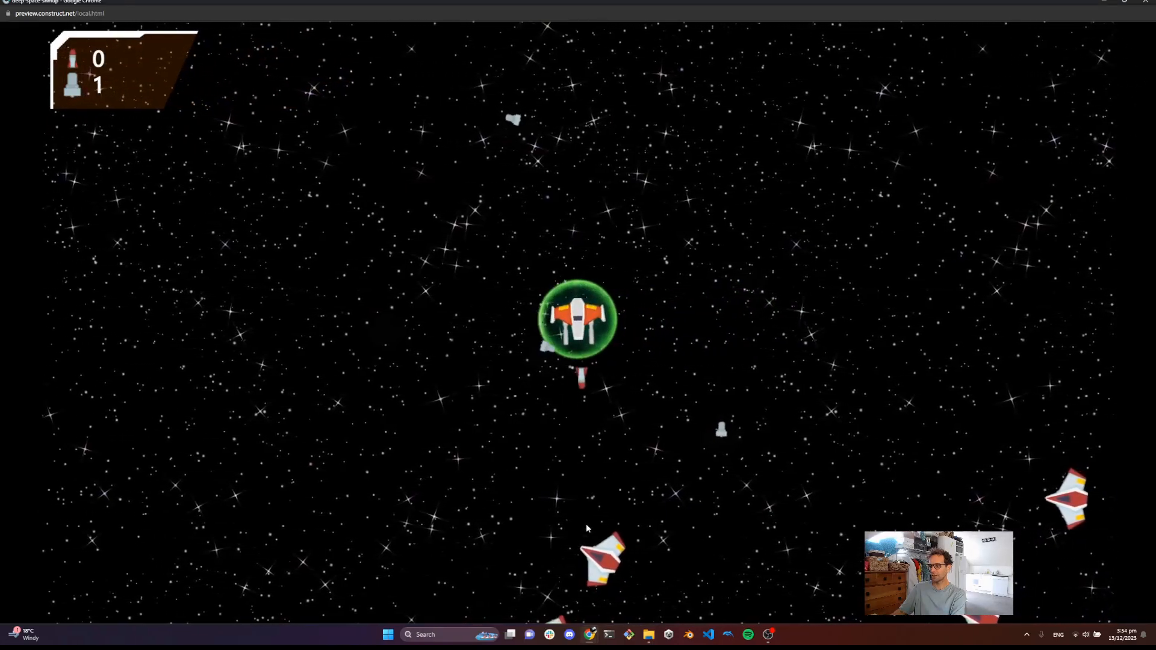
key(s)
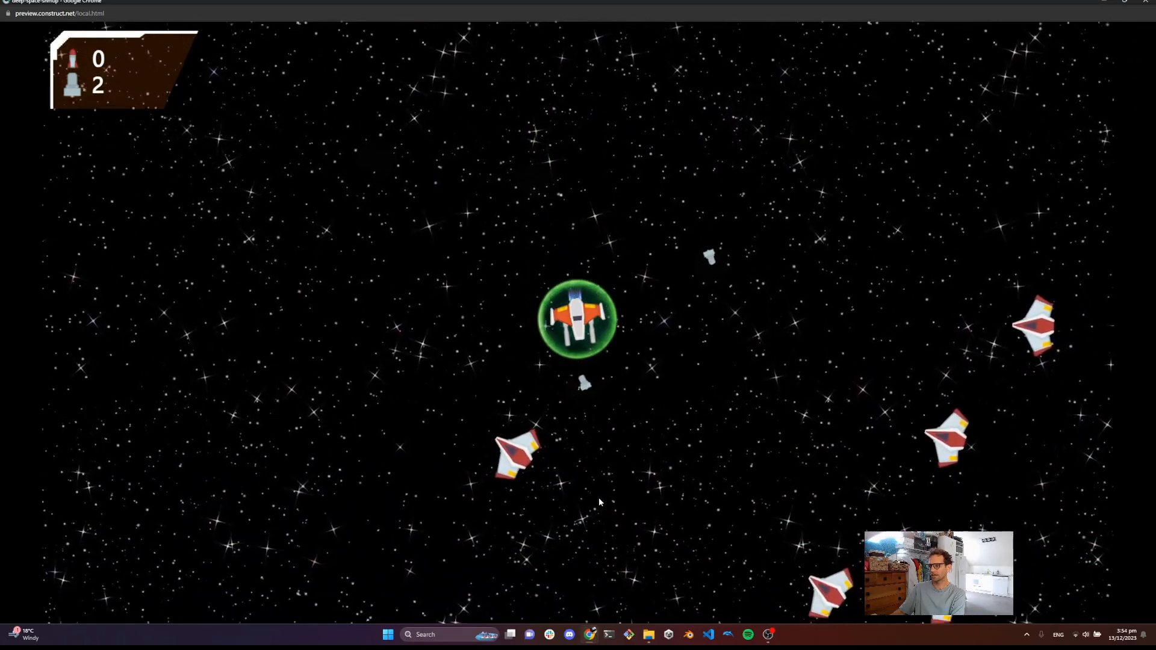
key(w)
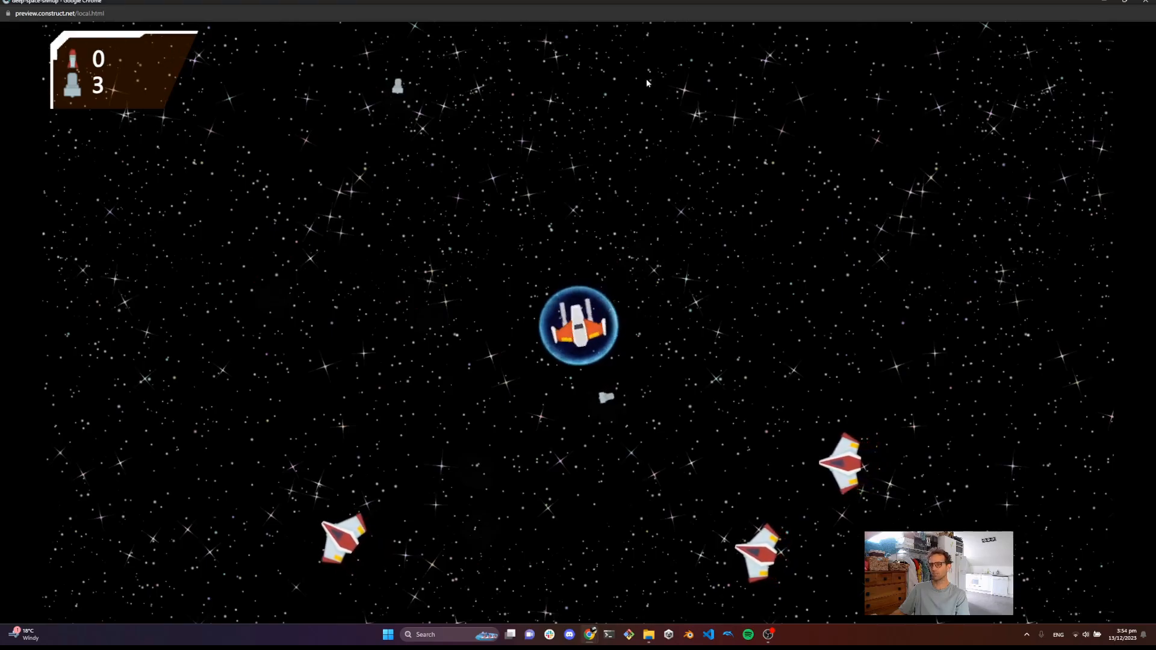
Close the game preview and present the Feedback and User Interface slides before leaving the slideshow
click(1146, 3)
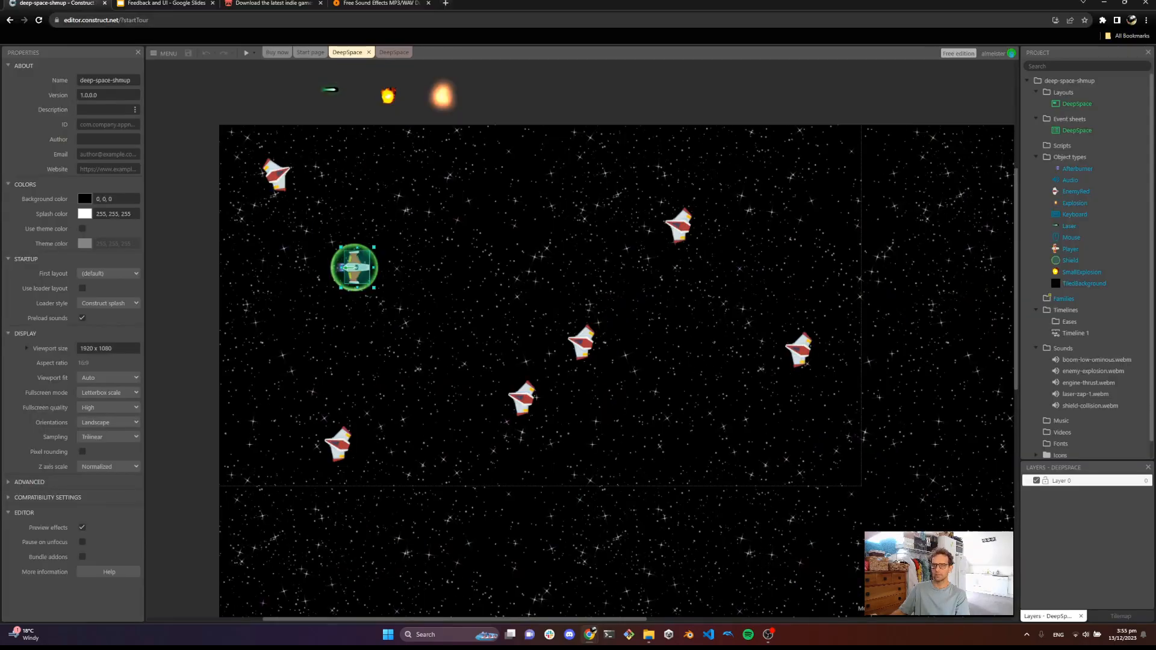
click(181, 3)
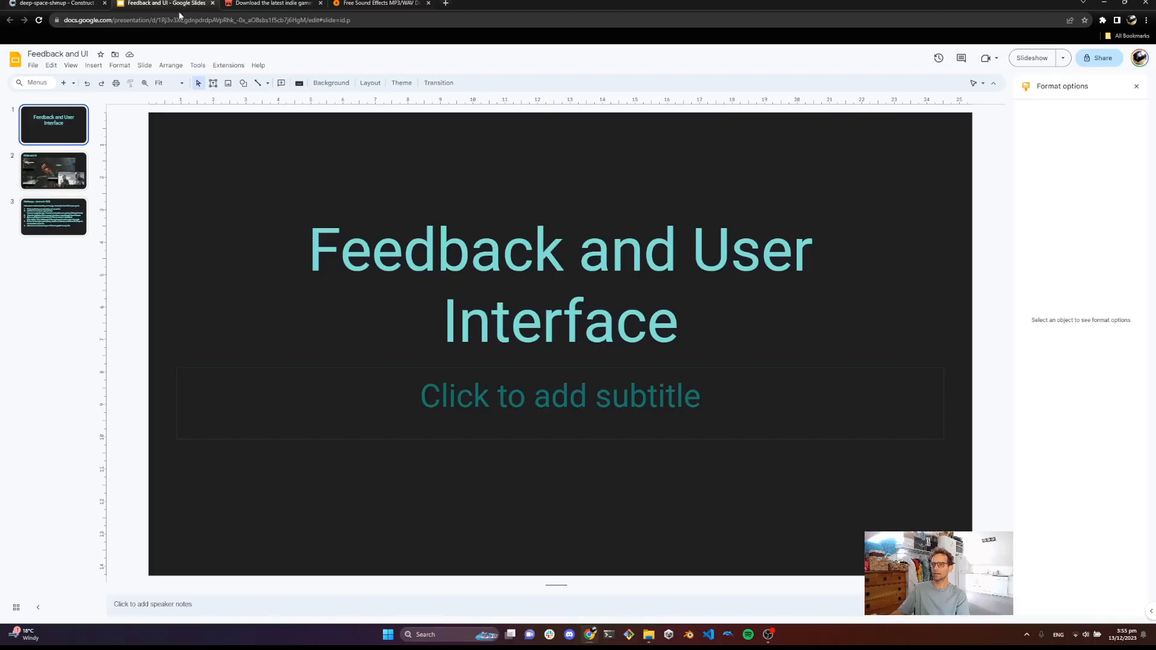
click(1033, 60)
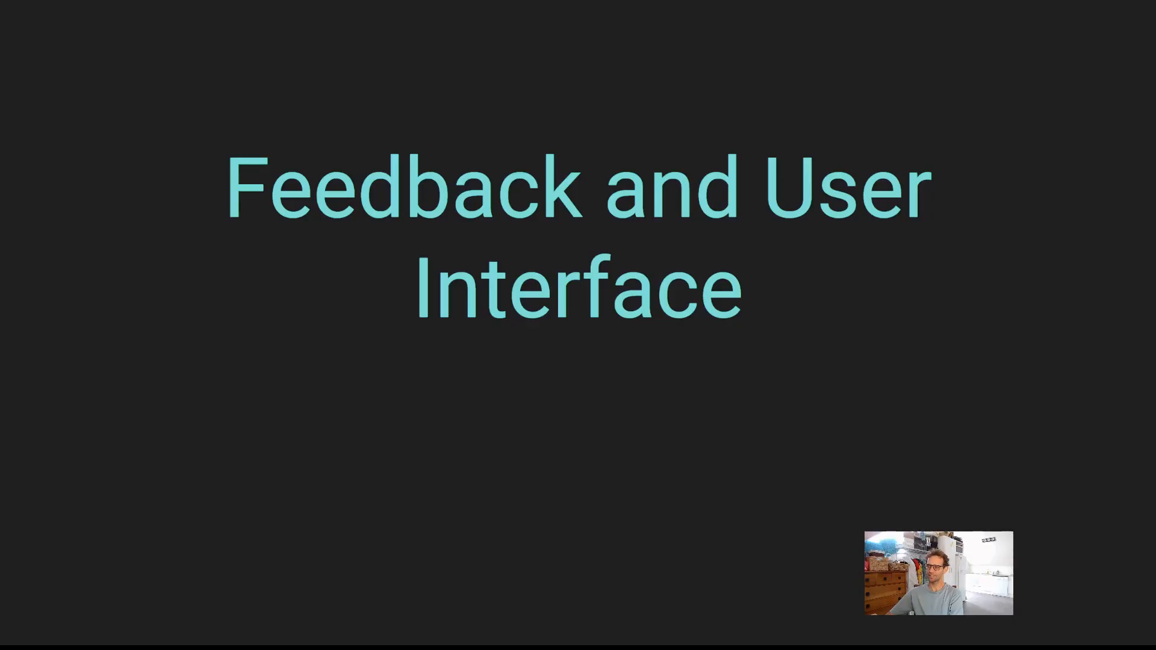
key(Right)
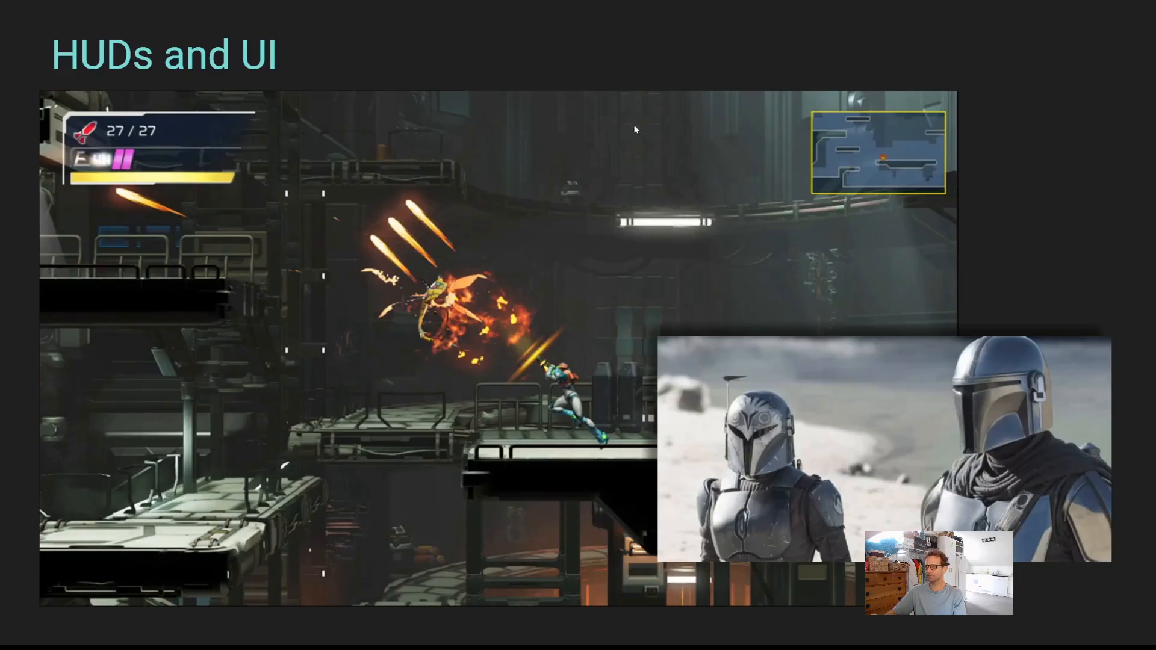
key(Escape)
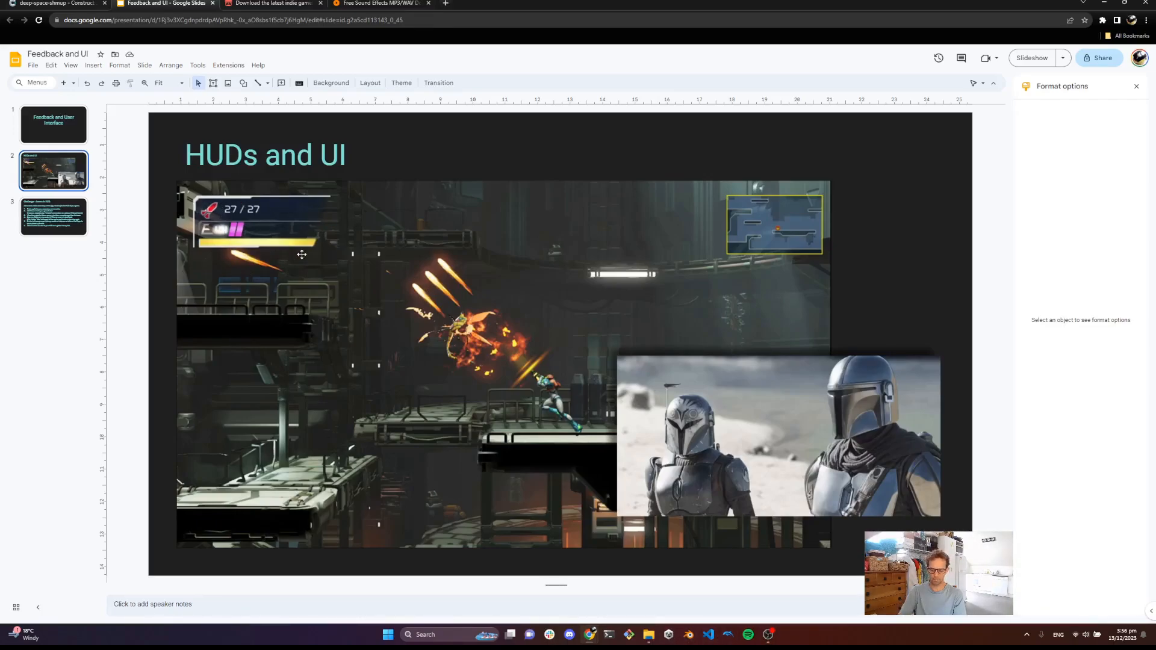
Search for GIMP in the Windows start menu and launch it
key(super)
text(gimp)
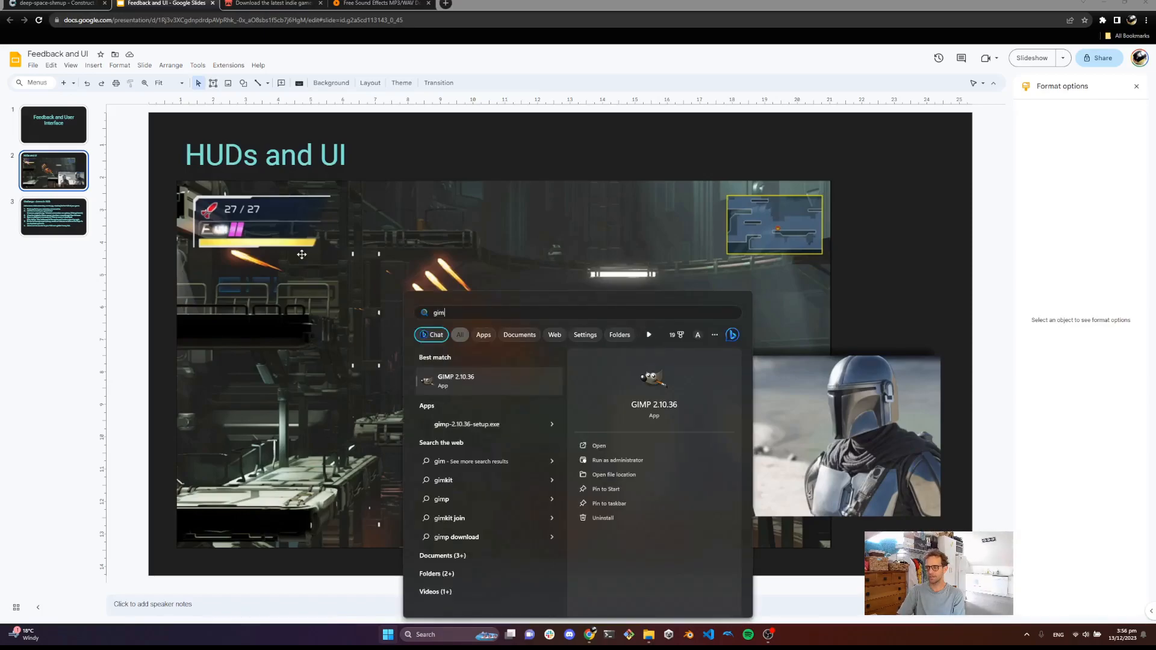
key(Return)
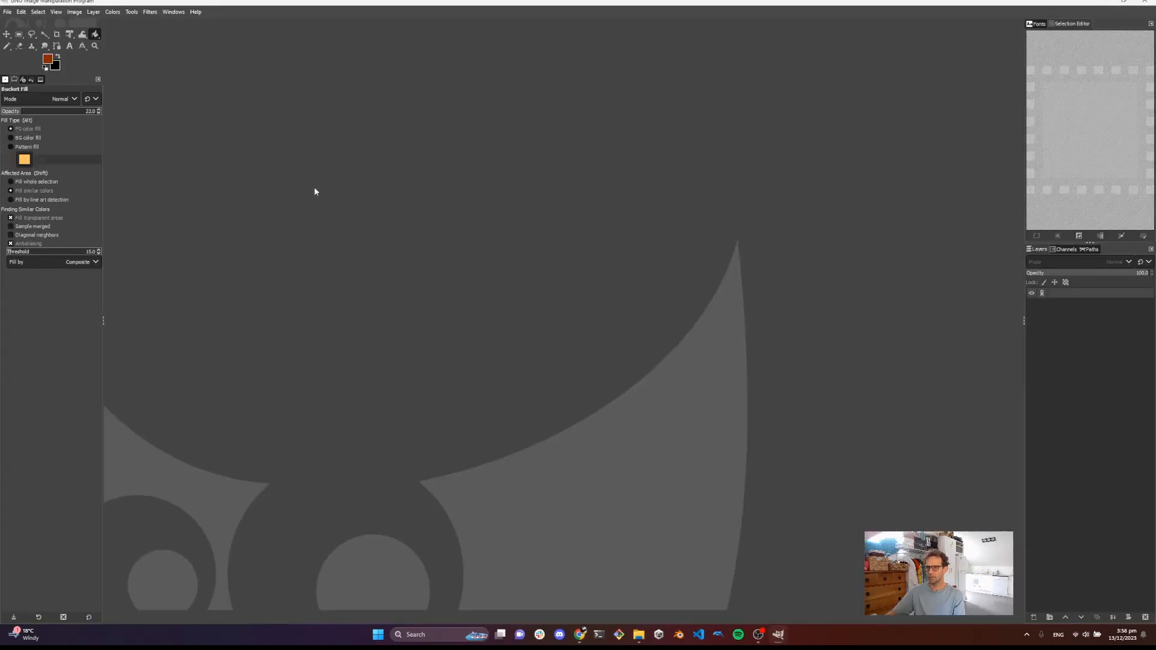
Create a new 1920 × 1080 px image, checking the game project in the Construct editor along the way
click(6, 13)
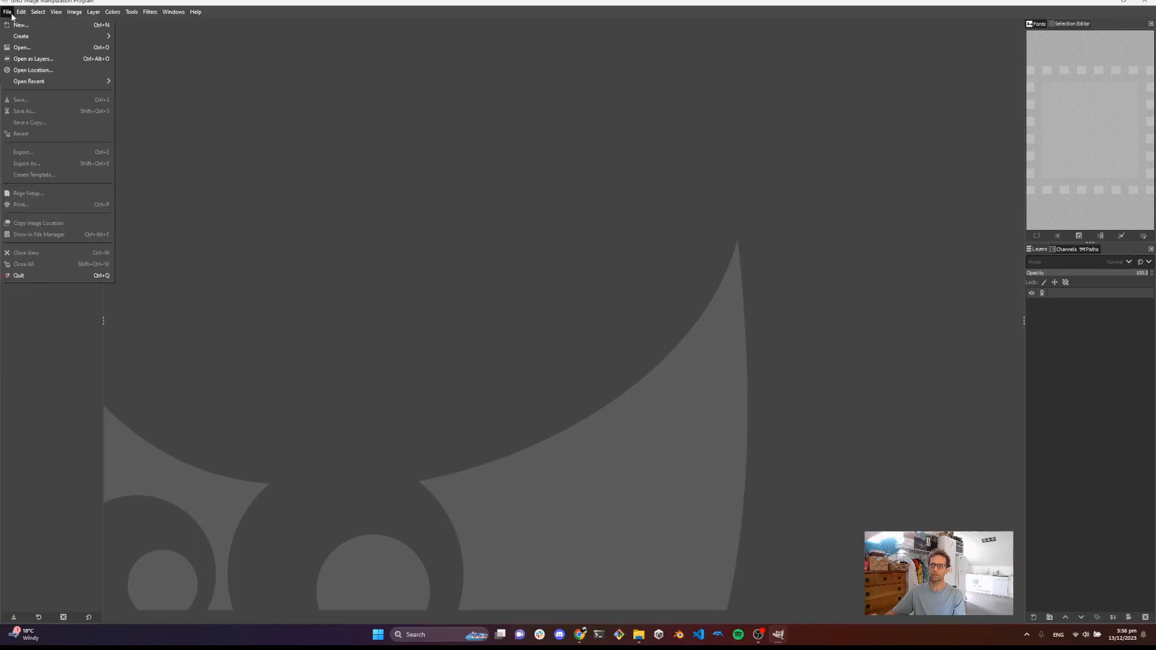
click(12, 25)
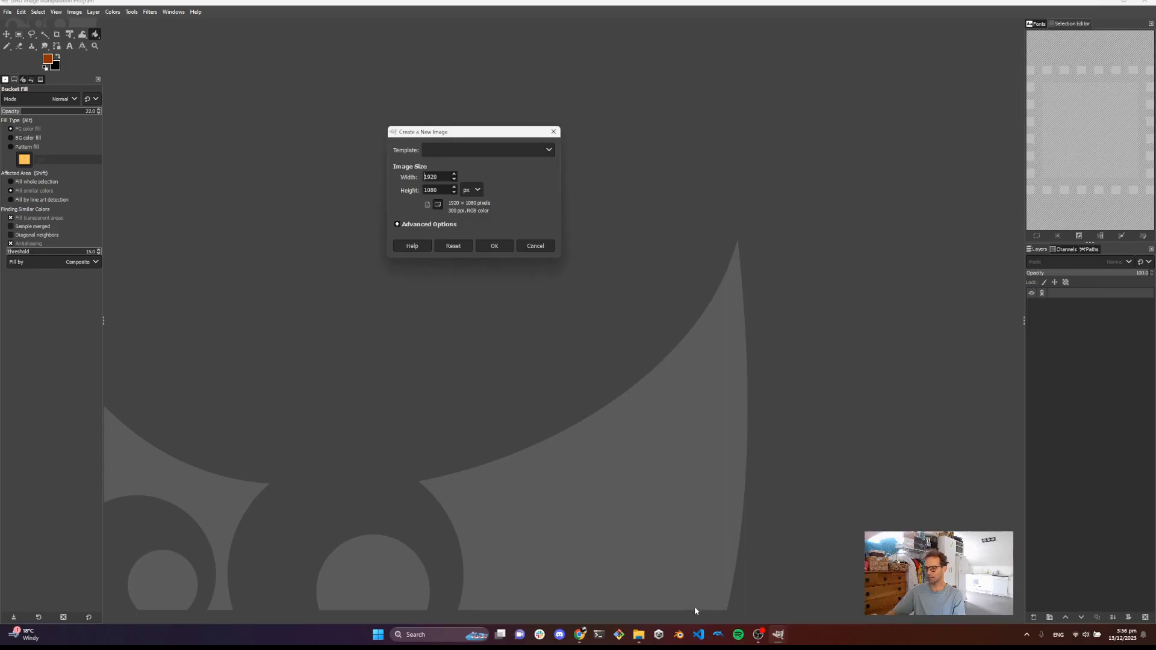
mouse_move(581, 637)
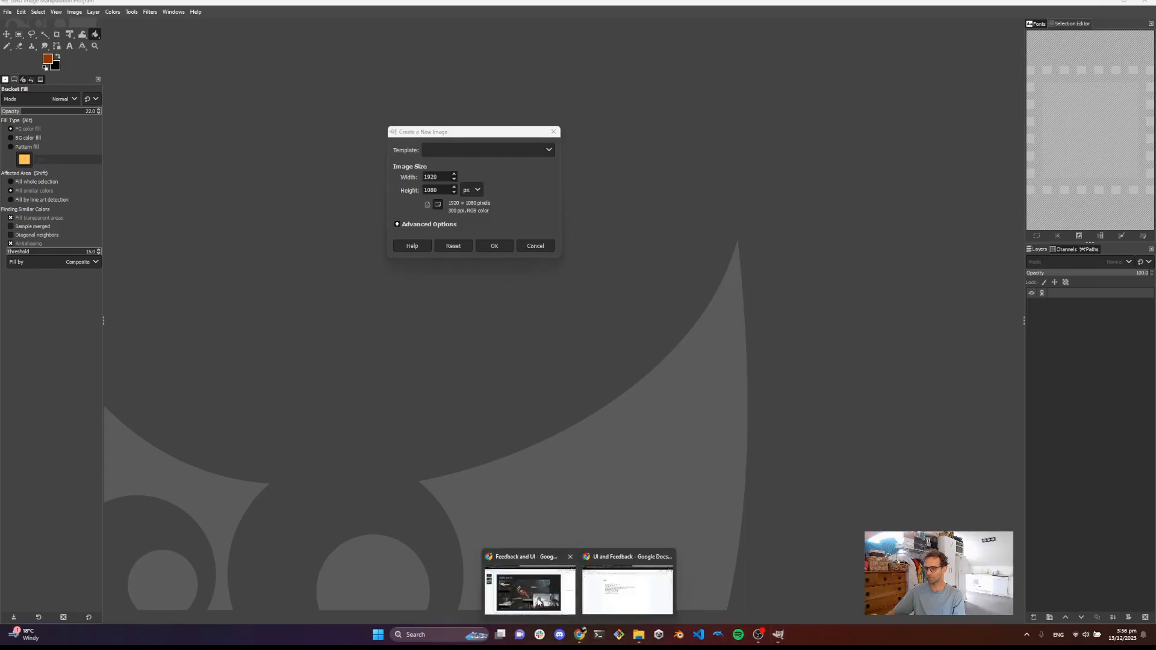
click(528, 581)
click(22, 3)
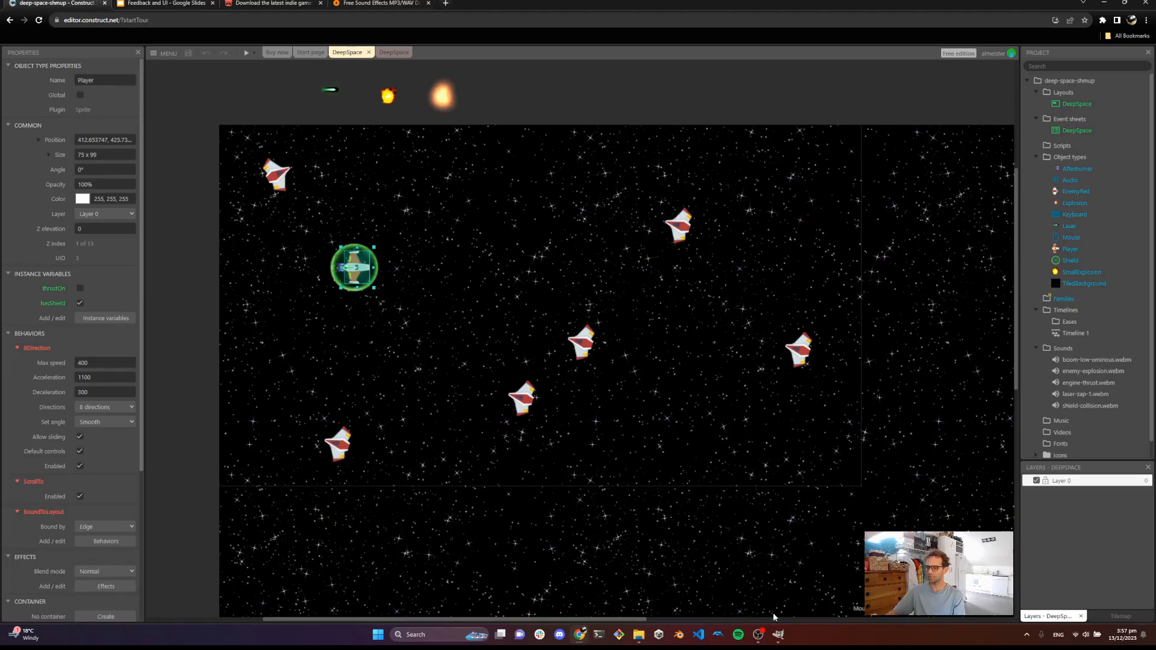
click(779, 636)
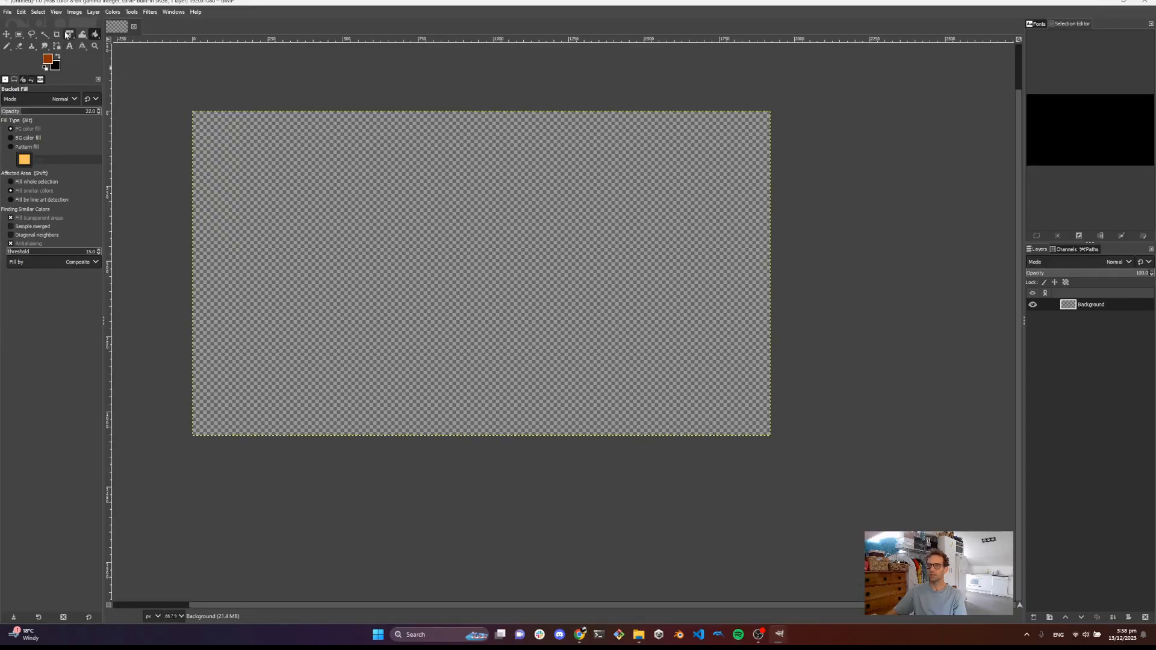
Configure the image grid with 8 × 8 px spacing and a dark grey 1e1d1d foreground colour
click(74, 11)
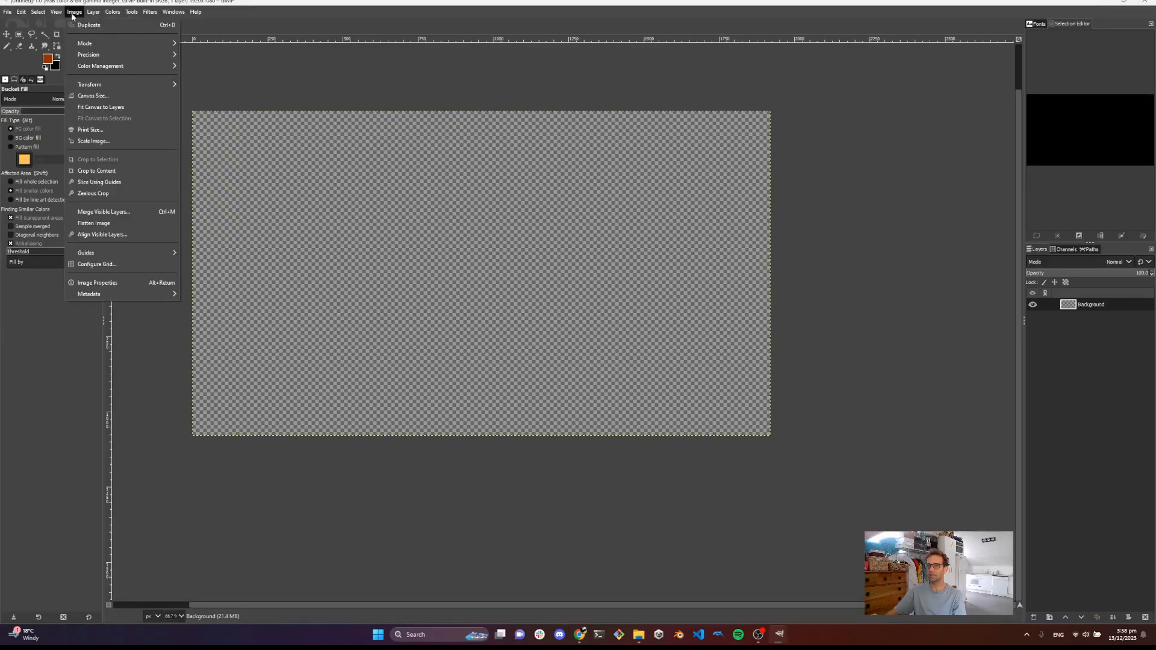
click(116, 265)
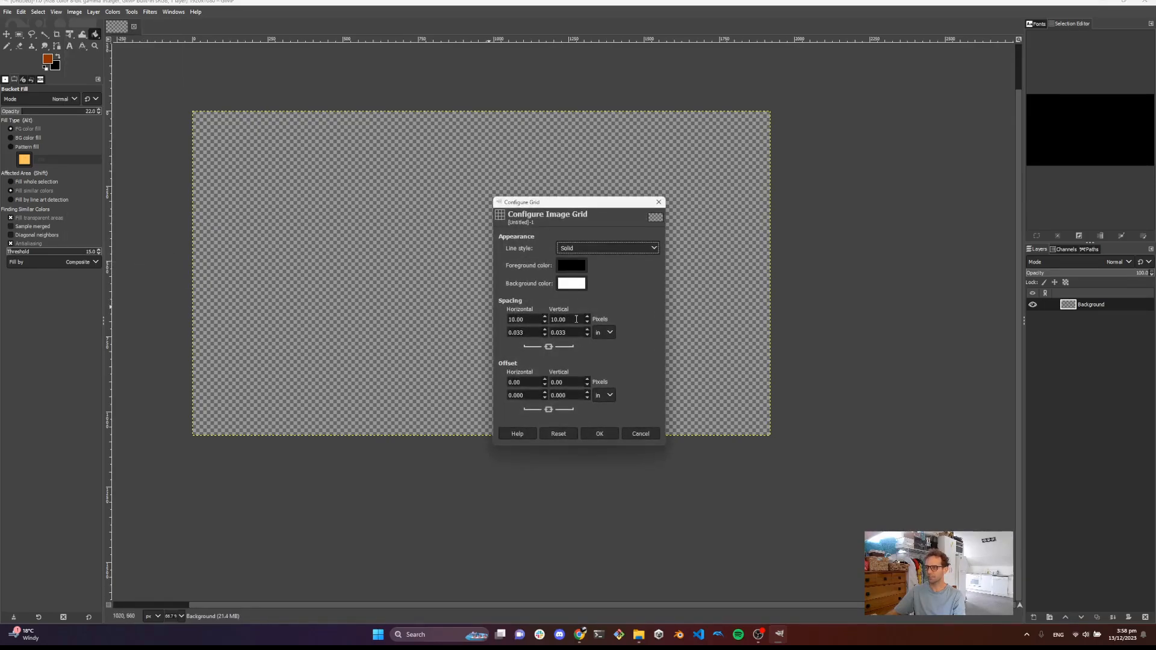
drag(539, 323, 446, 302)
text(8)
key(Tab)
text(8)
click(576, 268)
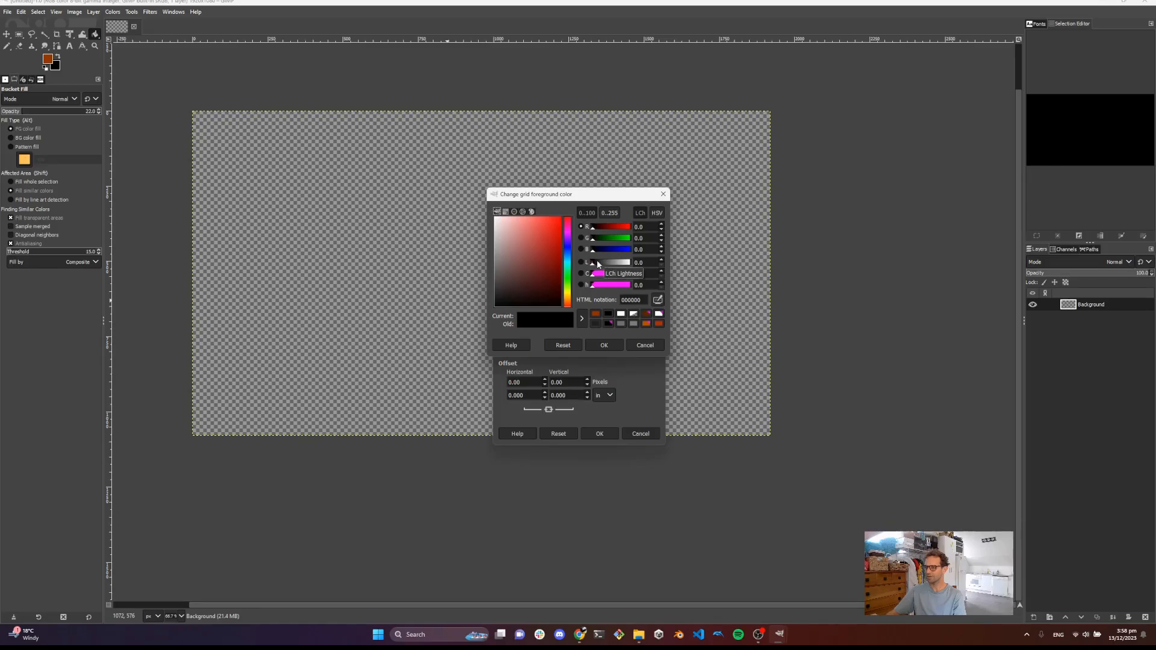
drag(550, 275, 497, 300)
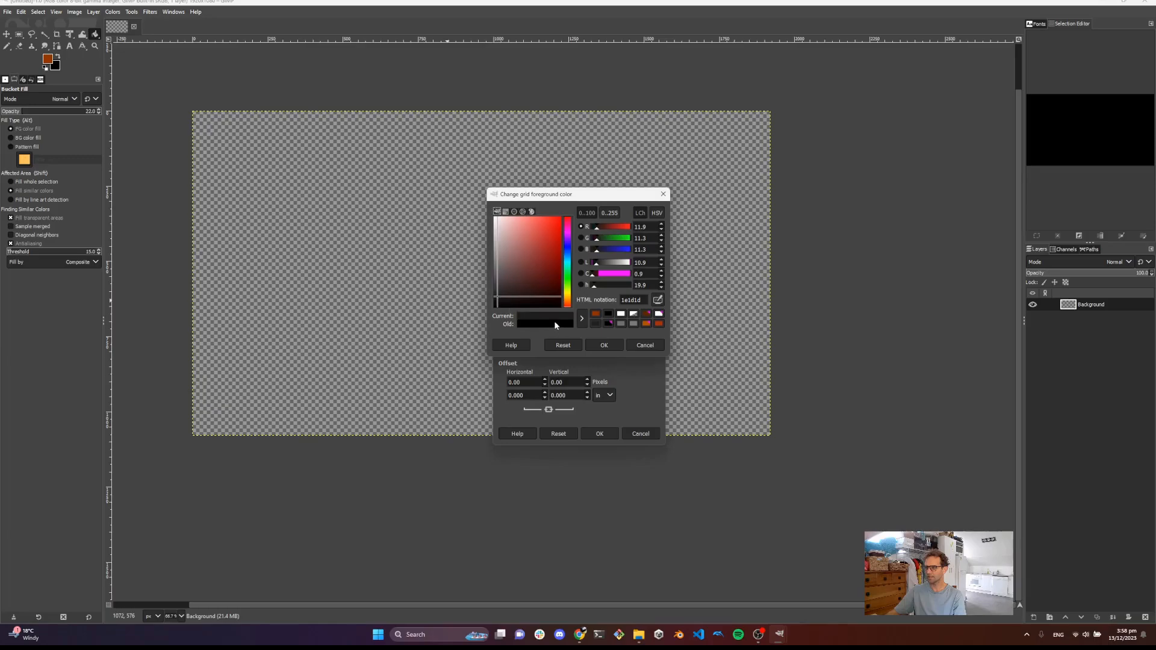
click(613, 345)
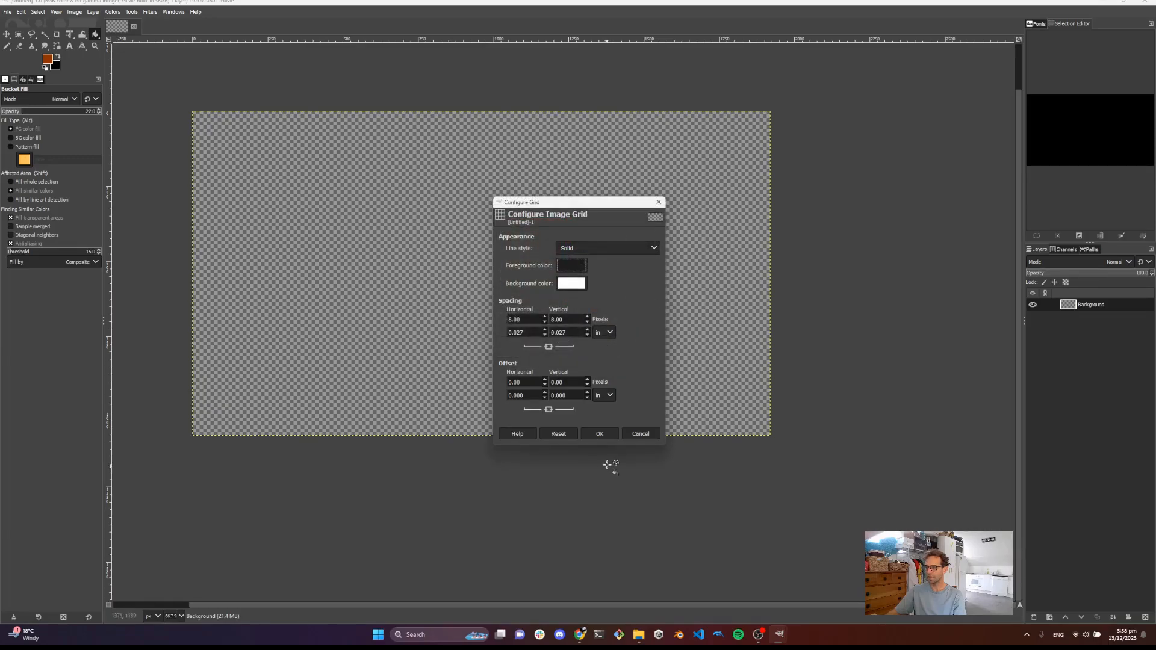
click(606, 434)
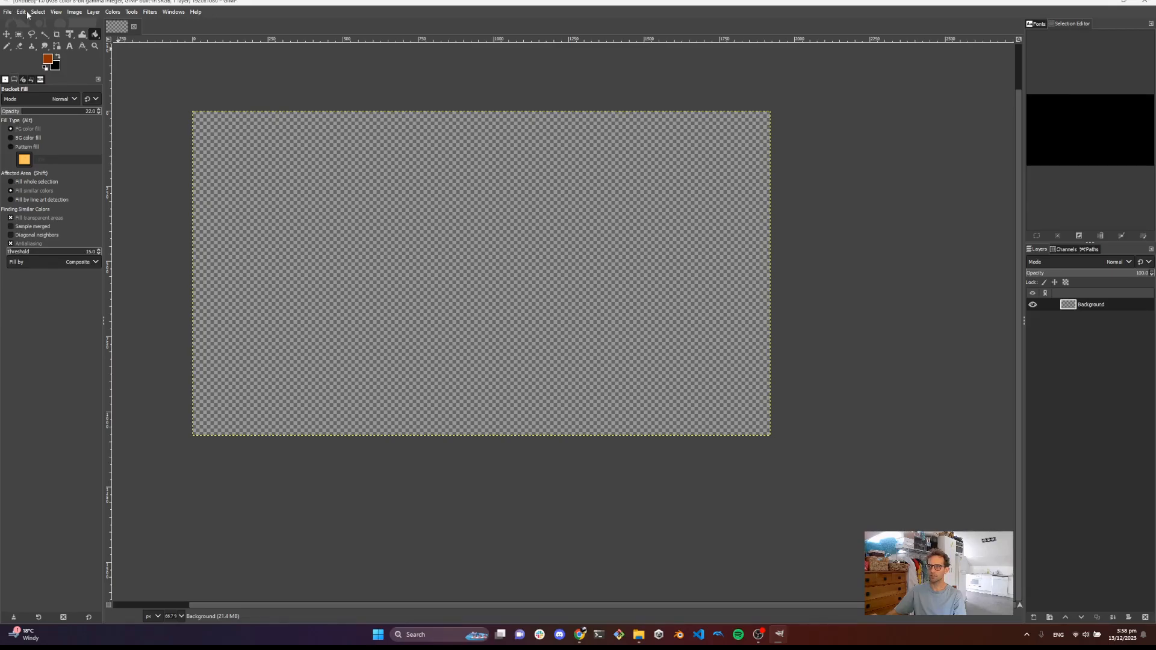
Turn on the grid display and zoom in on the canvas
click(56, 12)
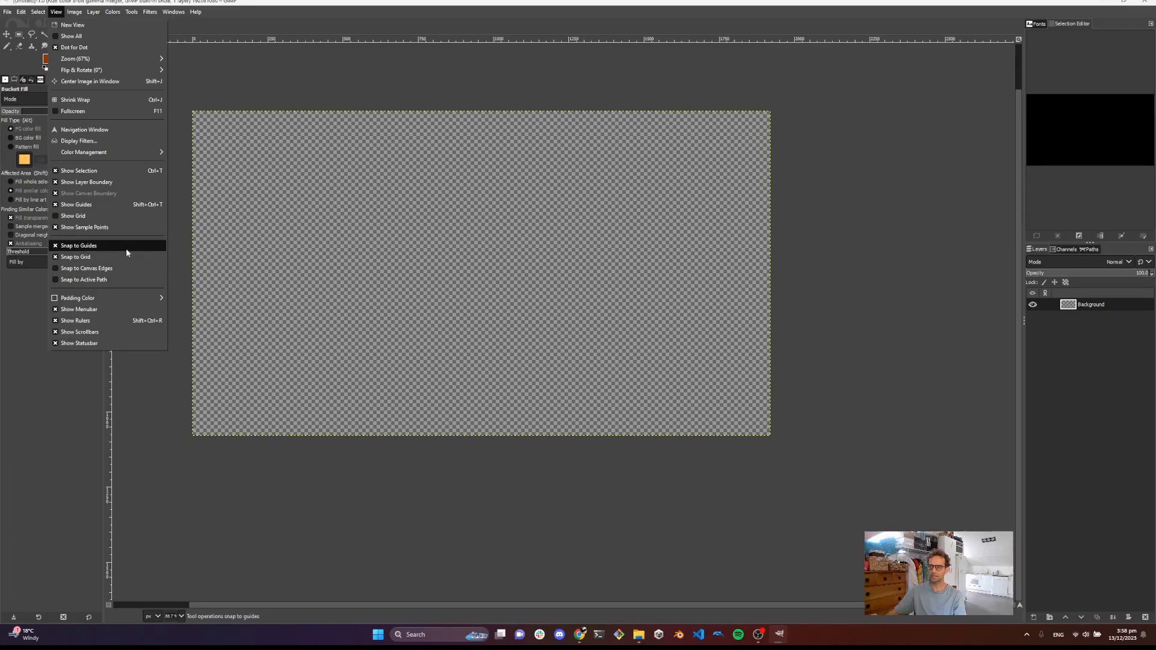
click(76, 215)
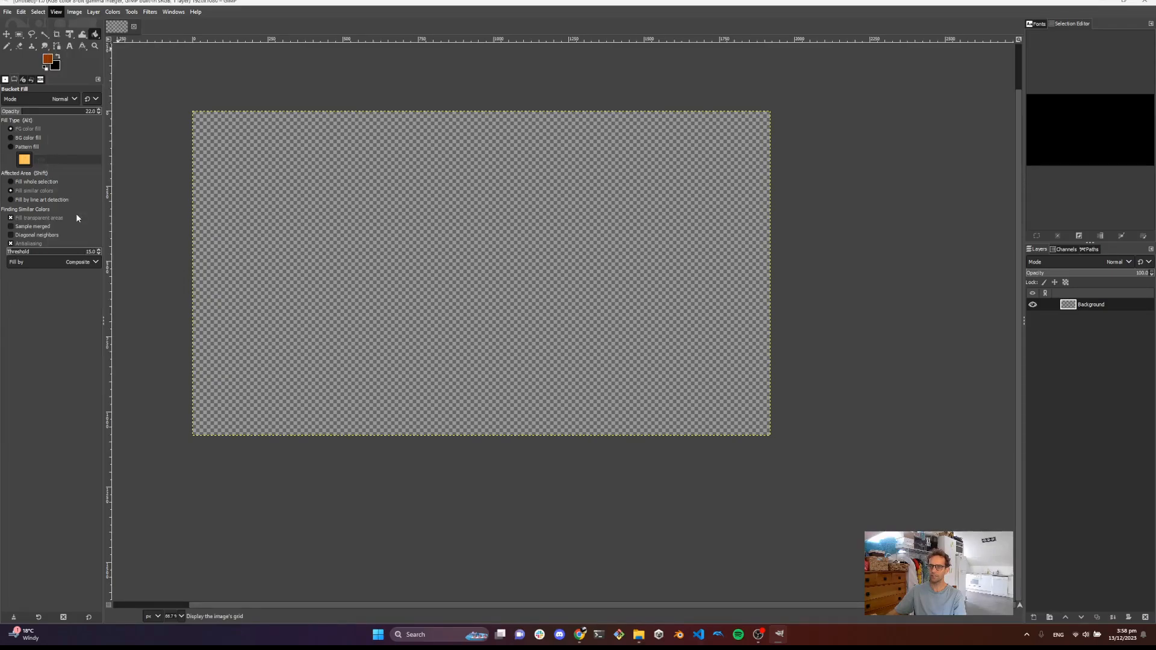
scroll(240, 162, up, 2)
drag(201, 128, 243, 237)
From the Save Image dialog, create a folder named hud in the Desktop's Space Shooter assets folder
click(7, 12)
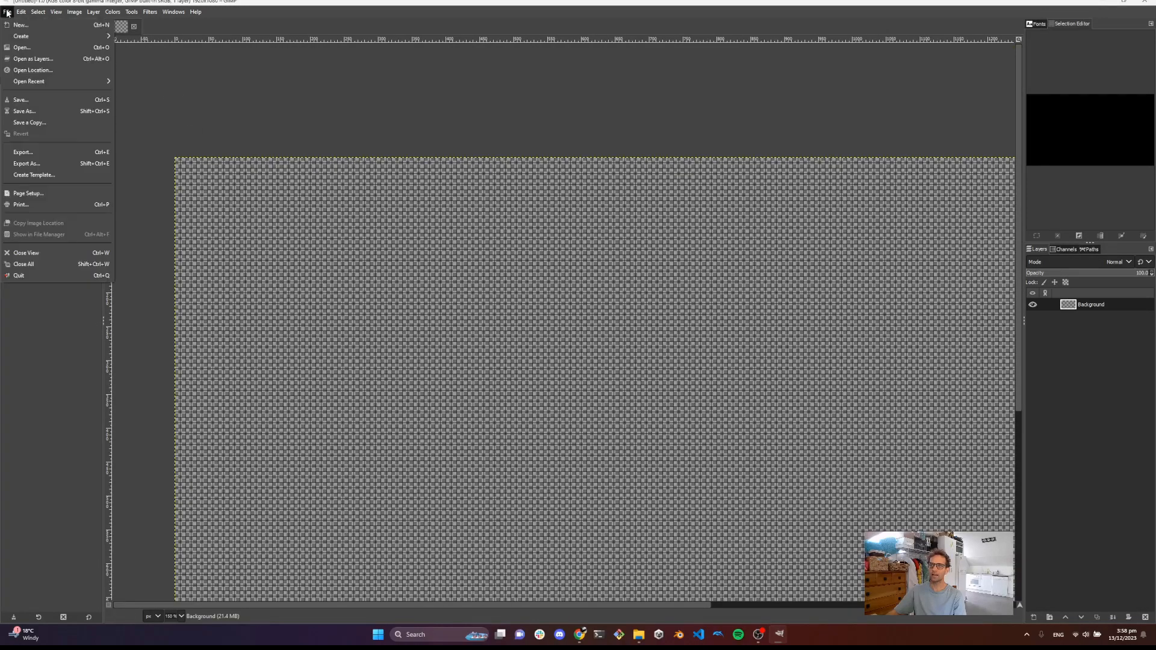
click(27, 110)
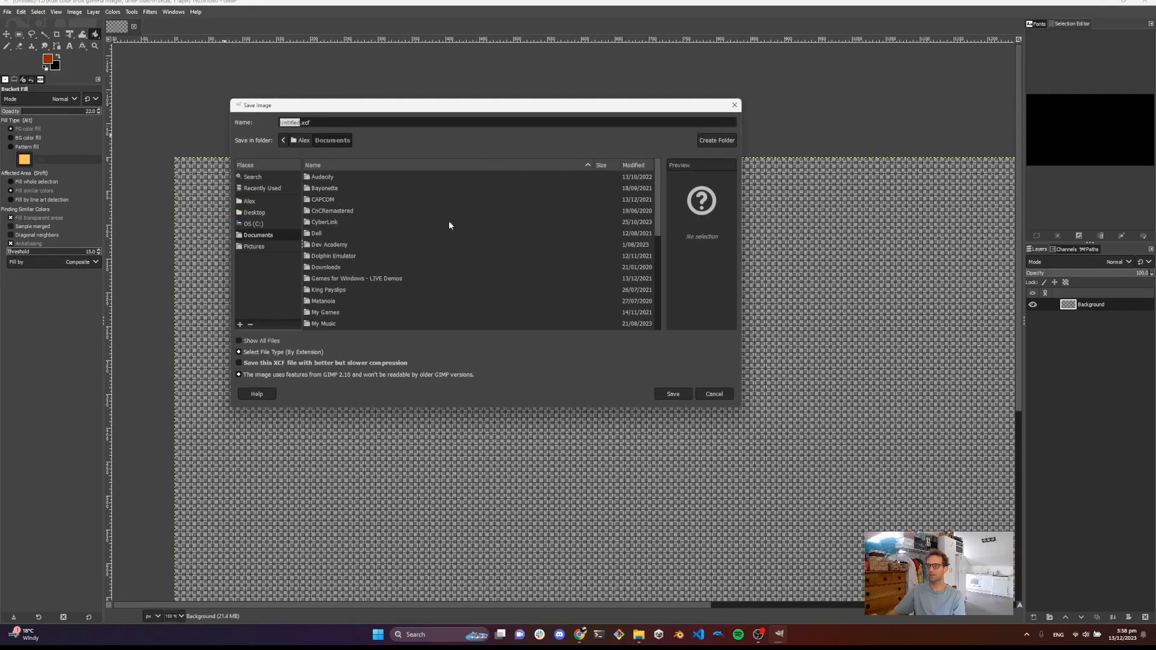
click(255, 212)
double_click(337, 212)
double_click(329, 178)
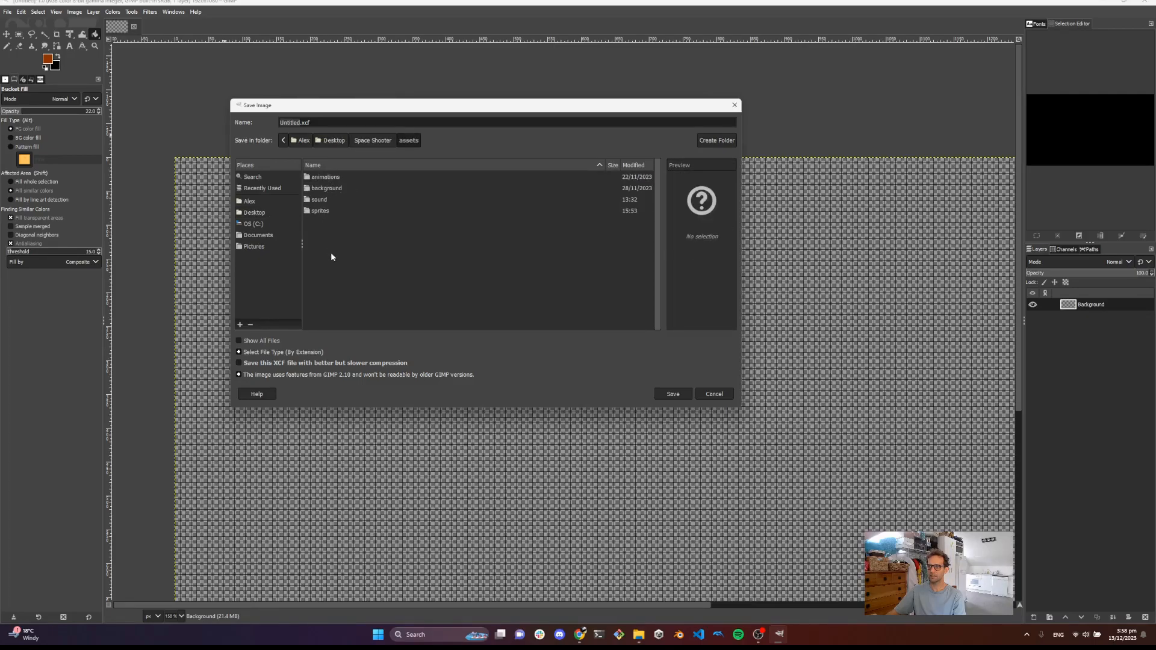
click(710, 143)
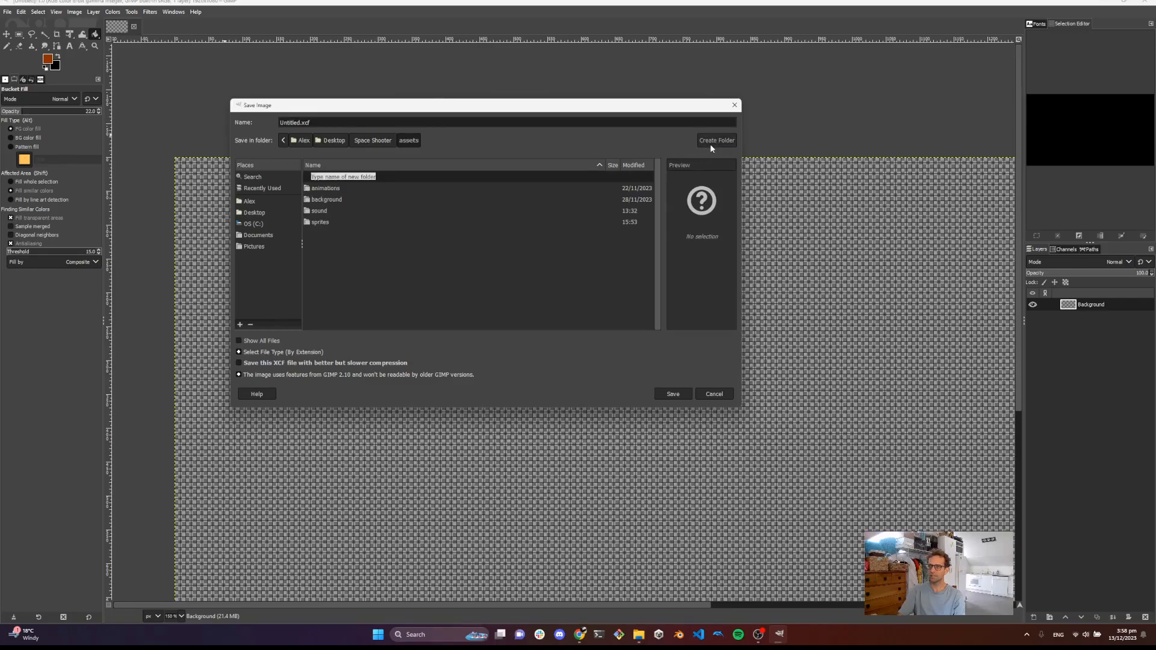
text(hud)
key(Return)
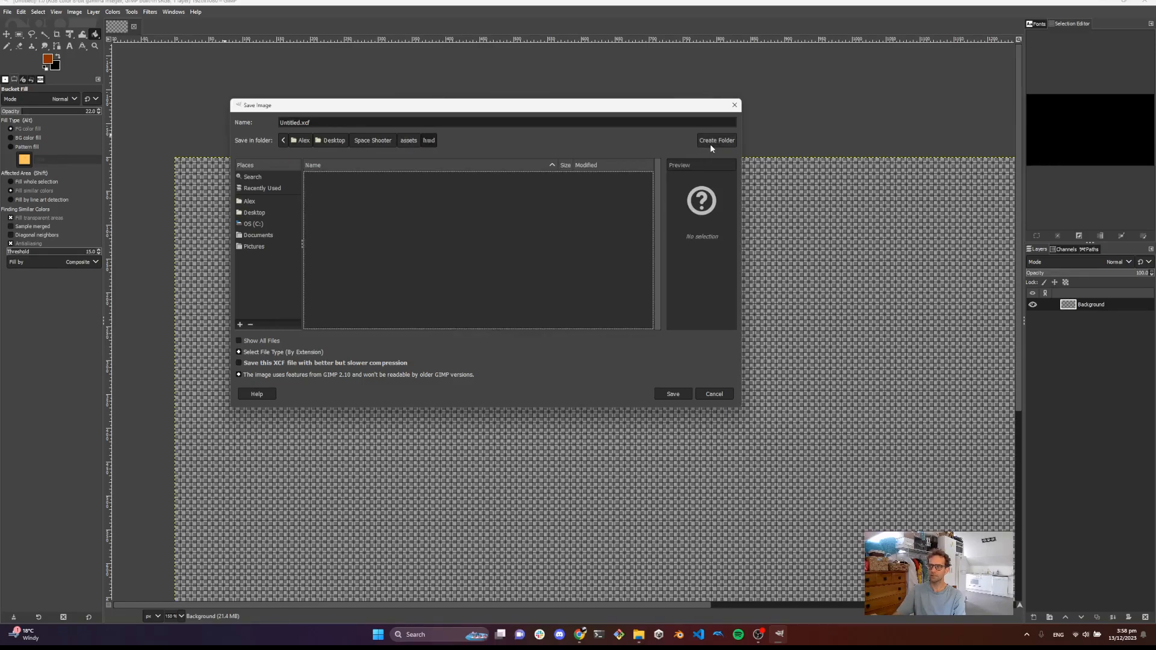
Save the image as hud.xcf in the new hud folder
double_click(294, 123)
text(hud)
key(Return)
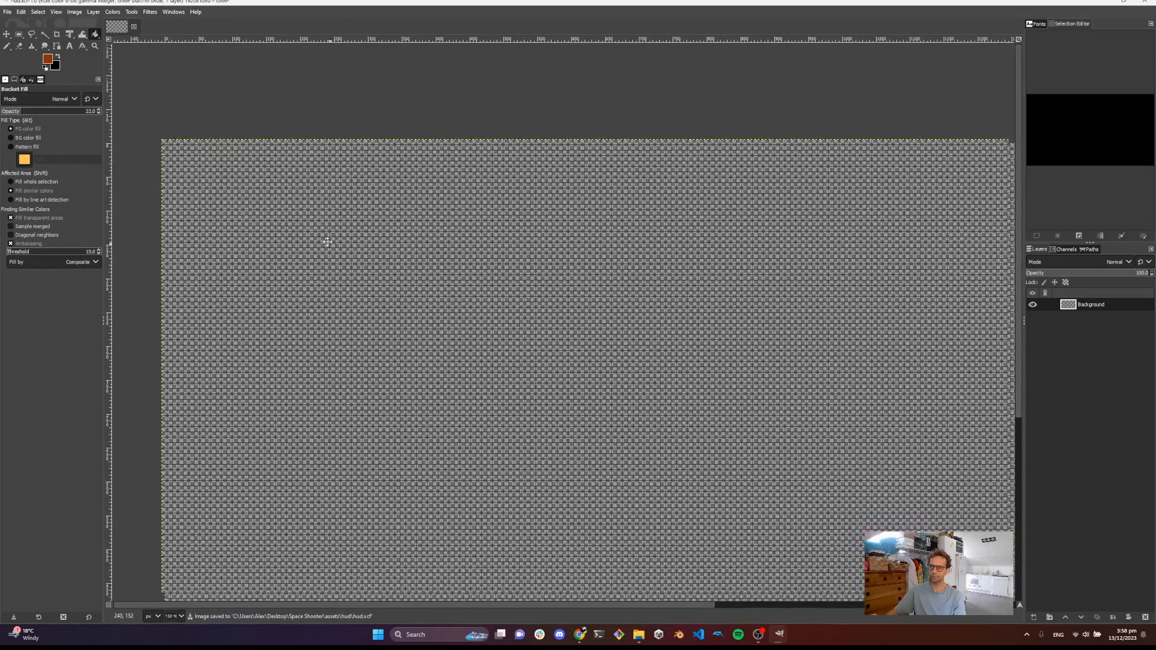
Fill the background layer with black at 100% opacity using the Bucket Fill tool
drag(327, 242, 331, 215)
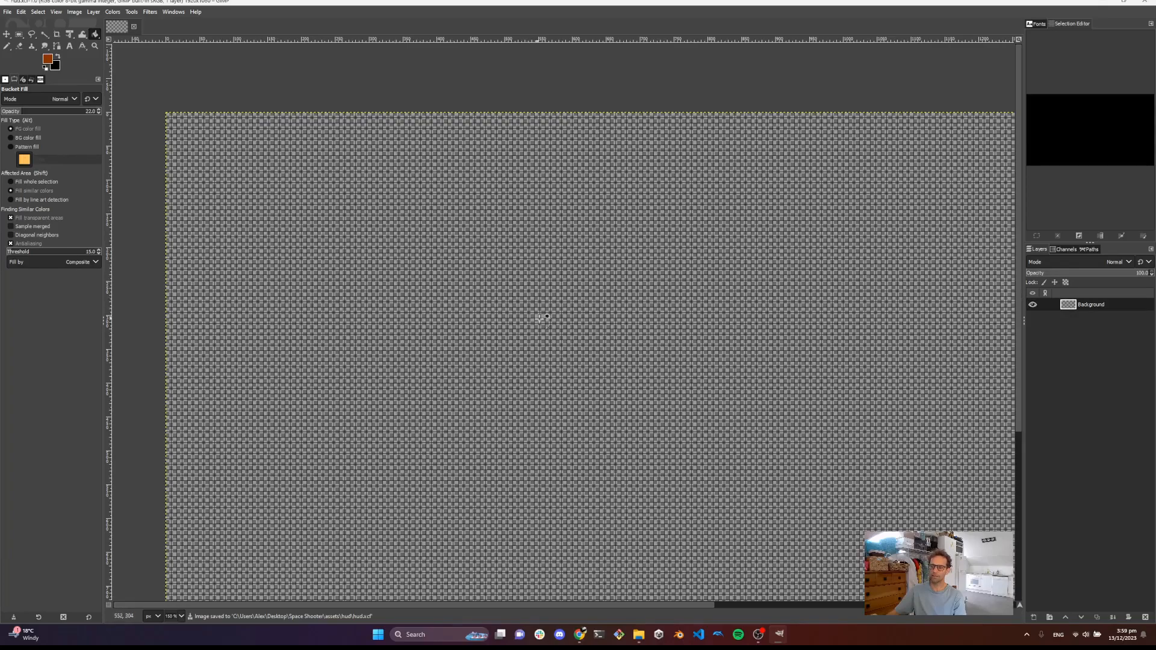
scroll(524, 301, down, 2)
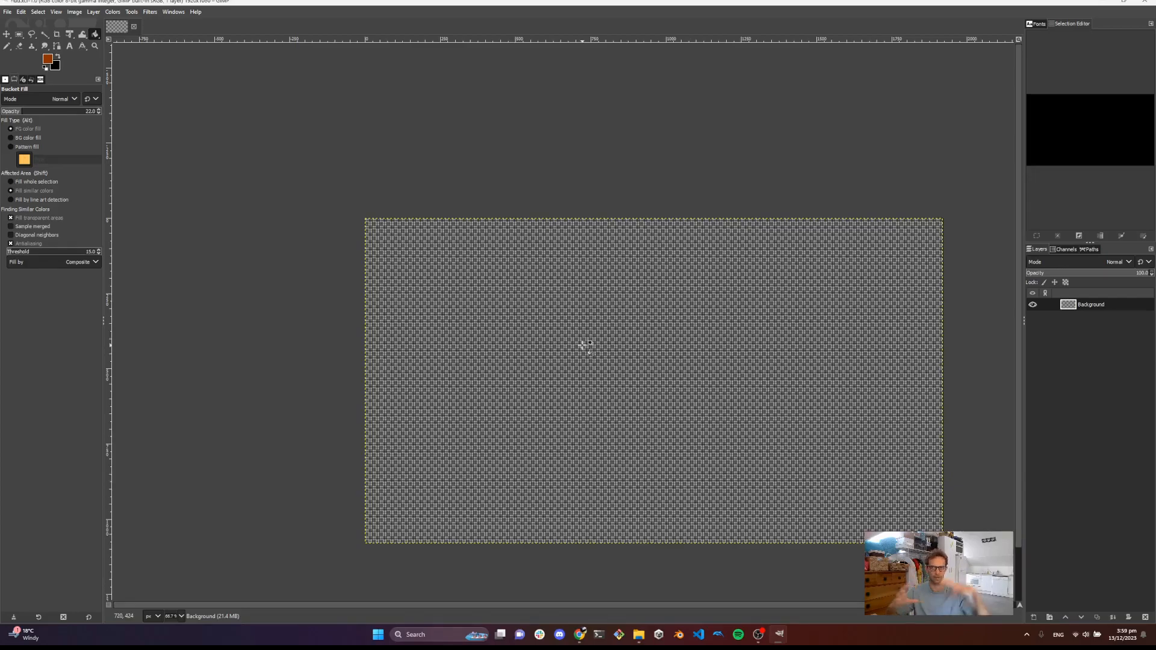
drag(737, 351, 648, 310)
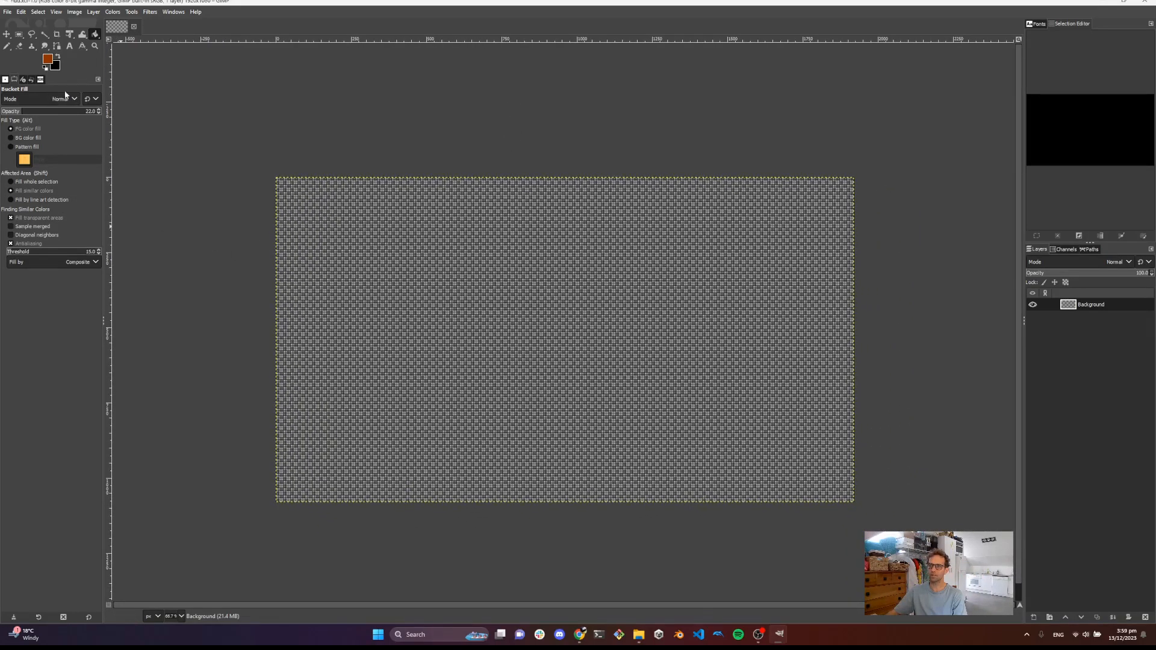
click(94, 36)
click(121, 36)
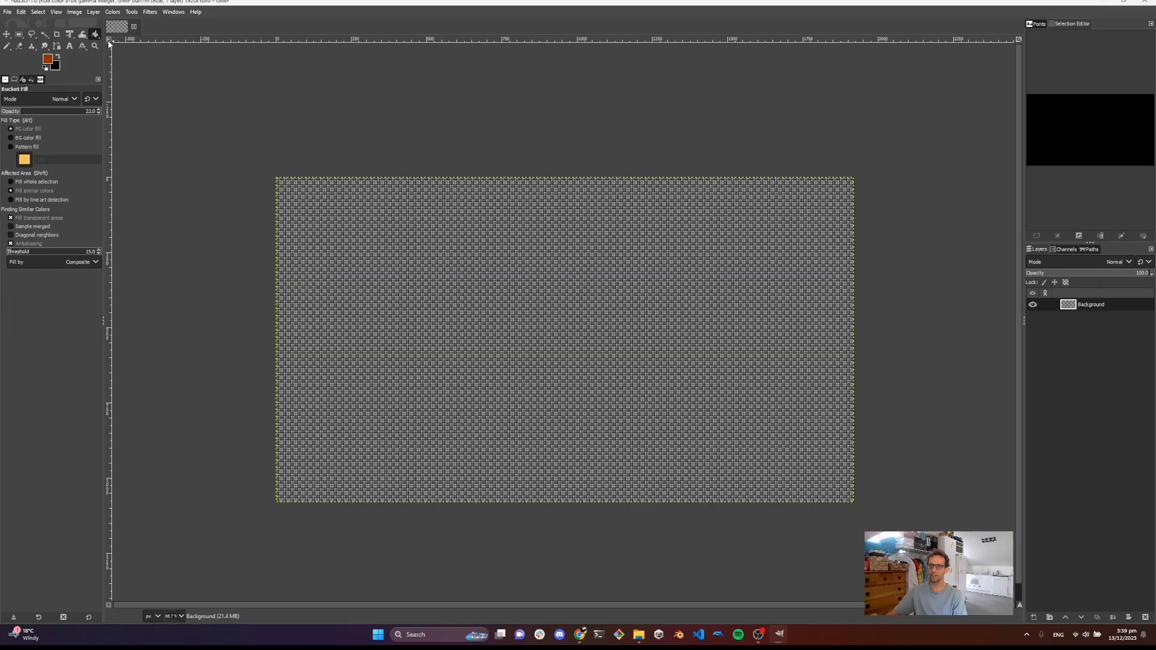
click(50, 62)
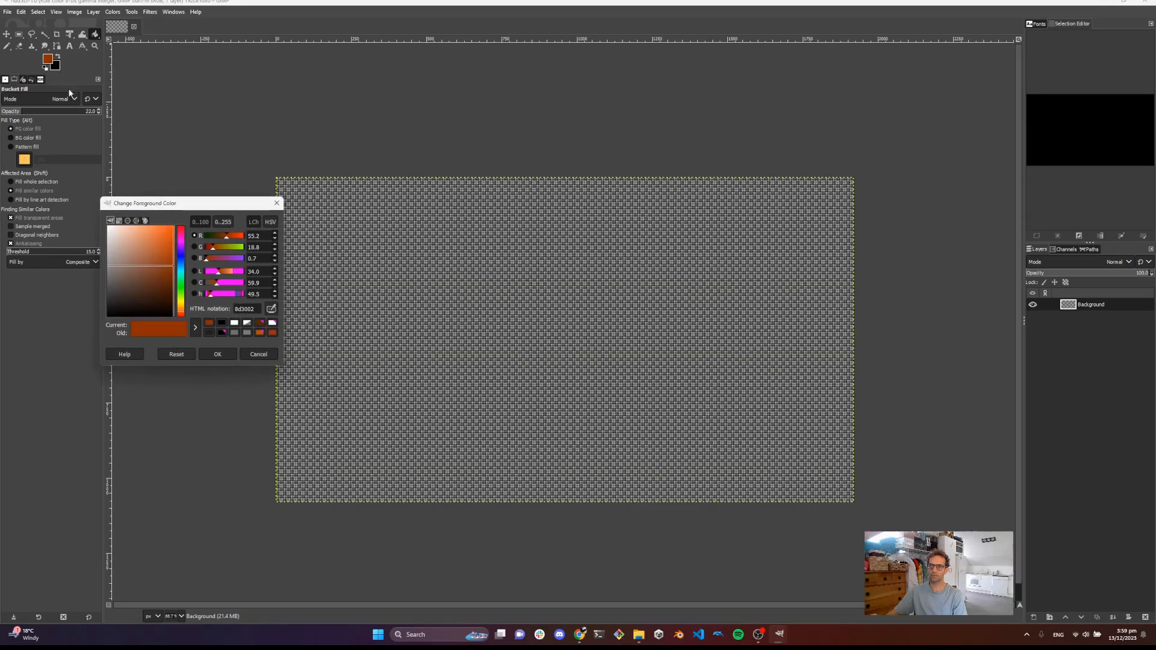
mouse_move(142, 279)
mouse_down()
mouse_move(112, 324)
mouse_move(85, 323)
mouse_up()
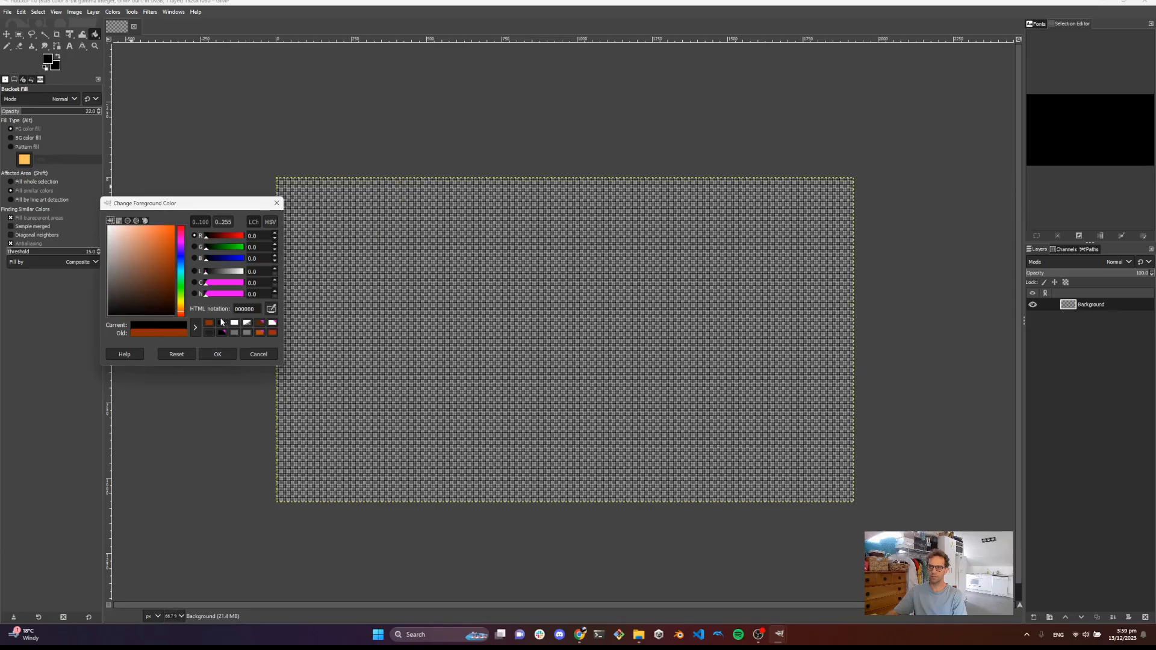
click(218, 354)
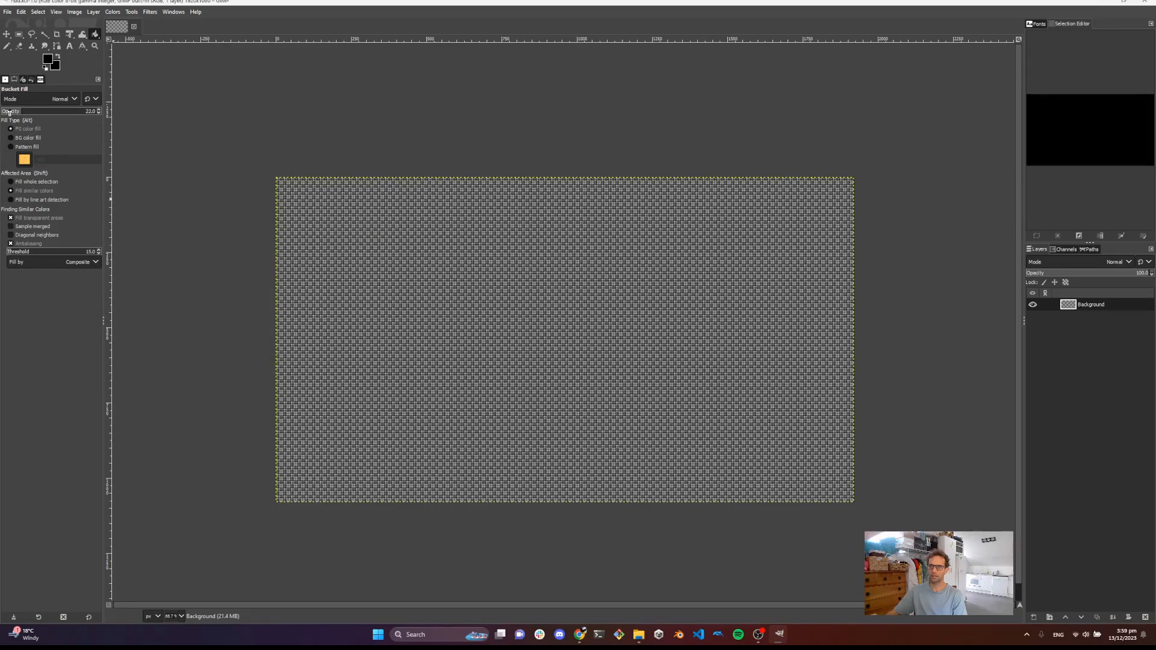
drag(19, 112, 136, 110)
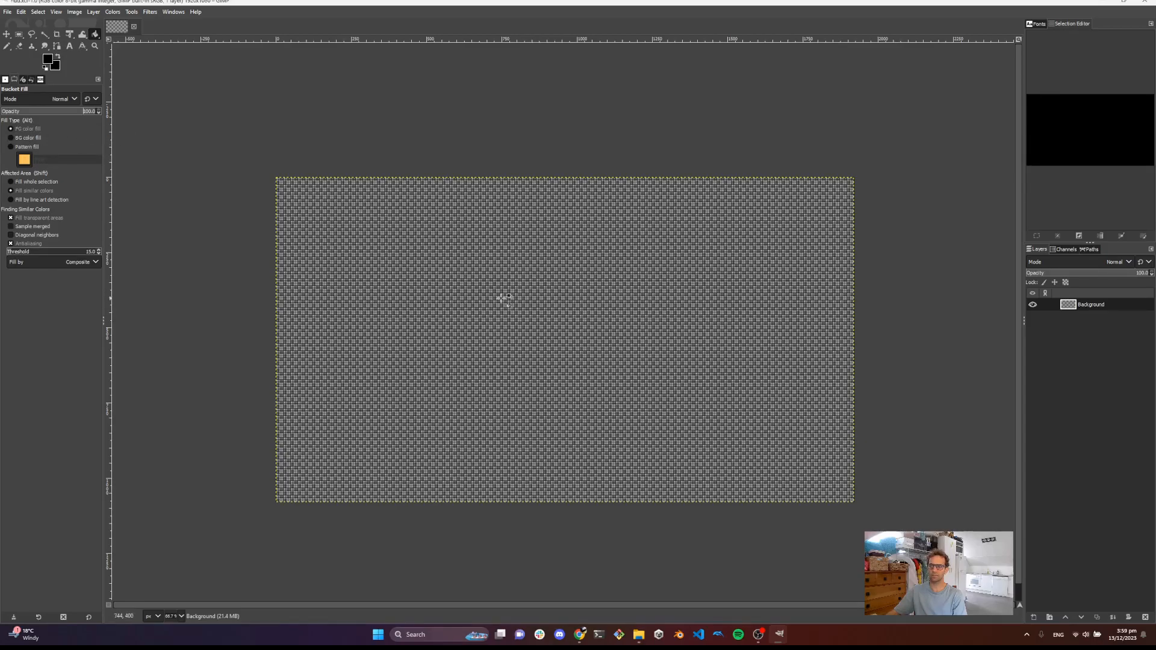
click(503, 298)
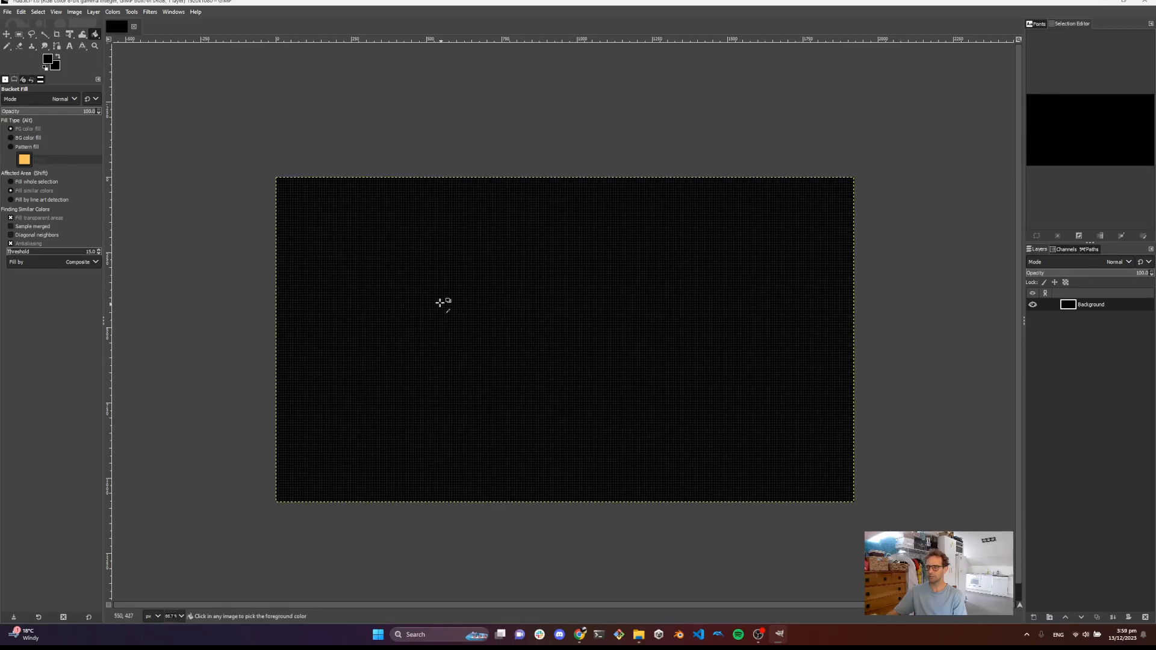
Add a new transparent layer named Border
scroll(421, 283, up, 2)
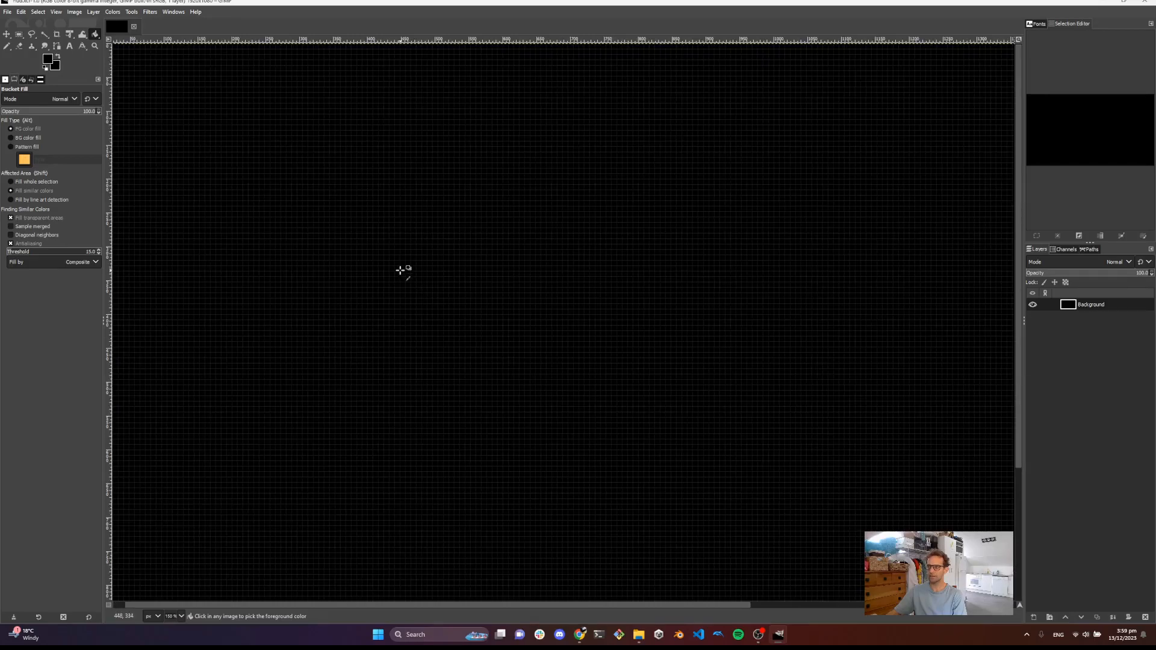
scroll(401, 270, down, 1)
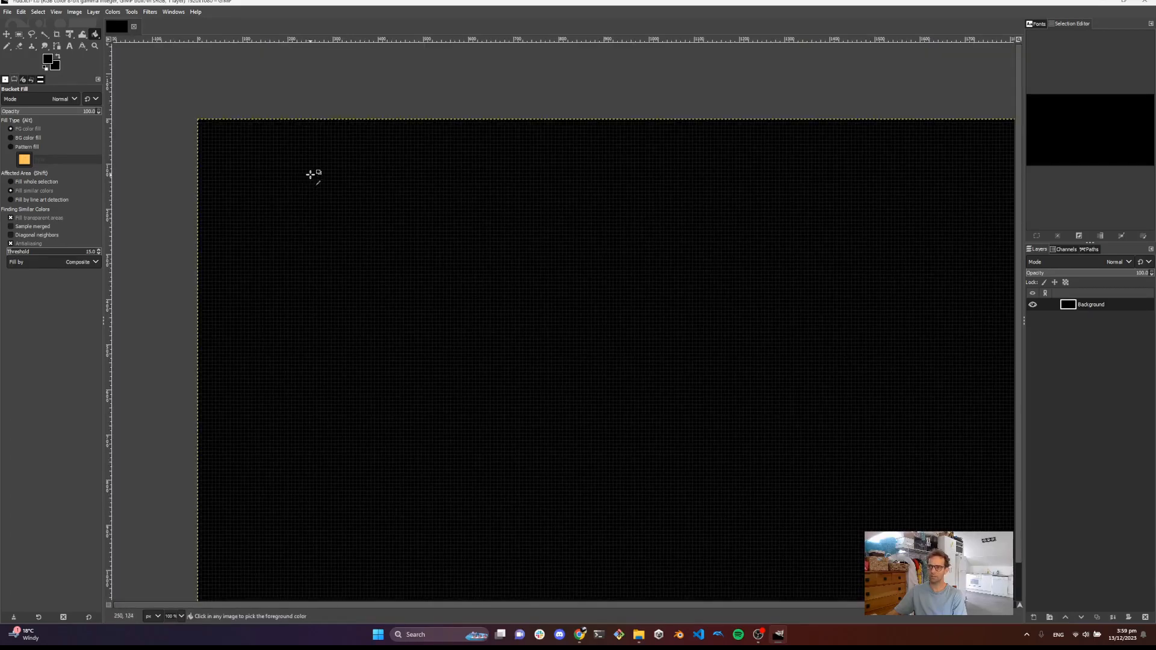
scroll(328, 179, down, 1)
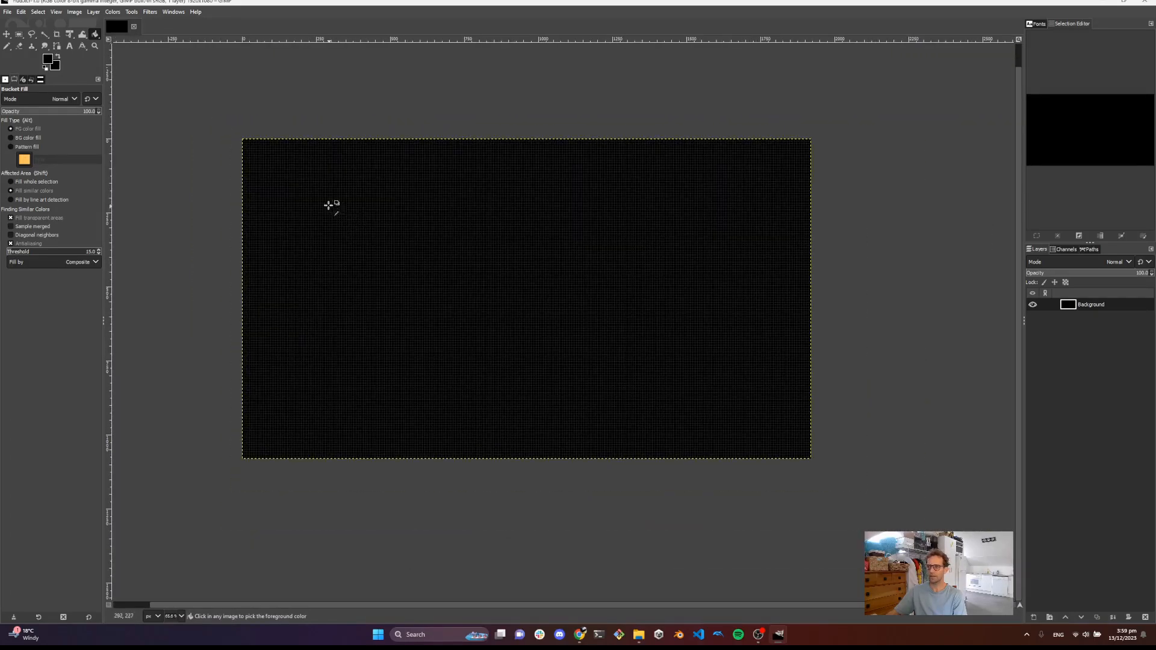
scroll(299, 189, up, 1)
drag(299, 189, 390, 243)
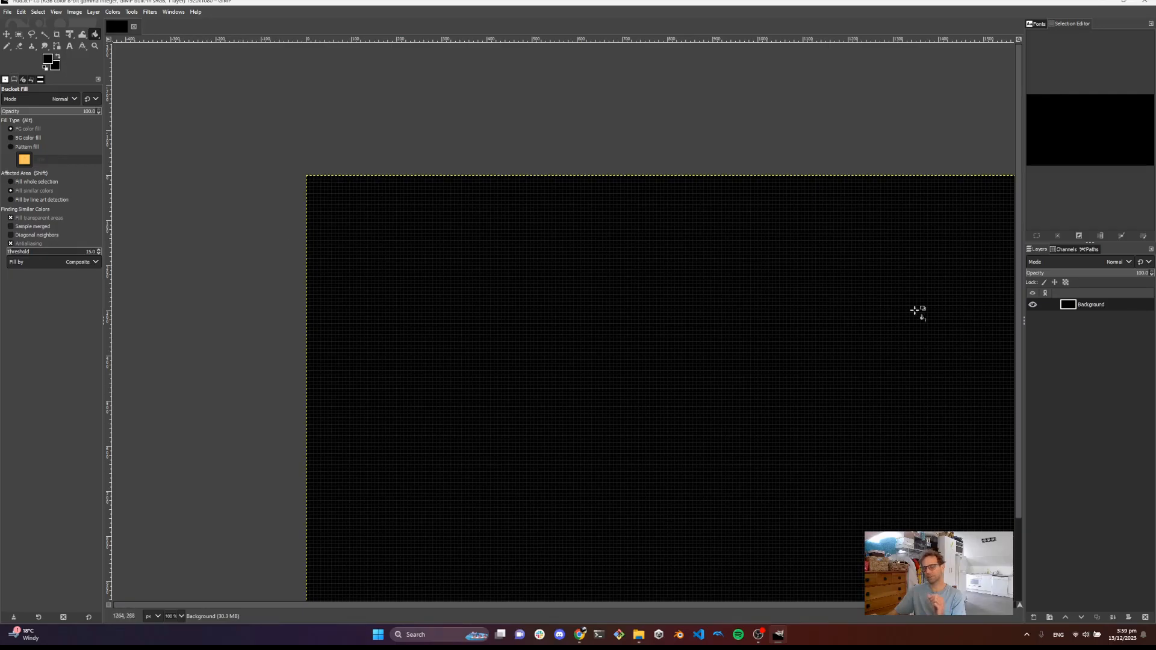
right_click(1066, 351)
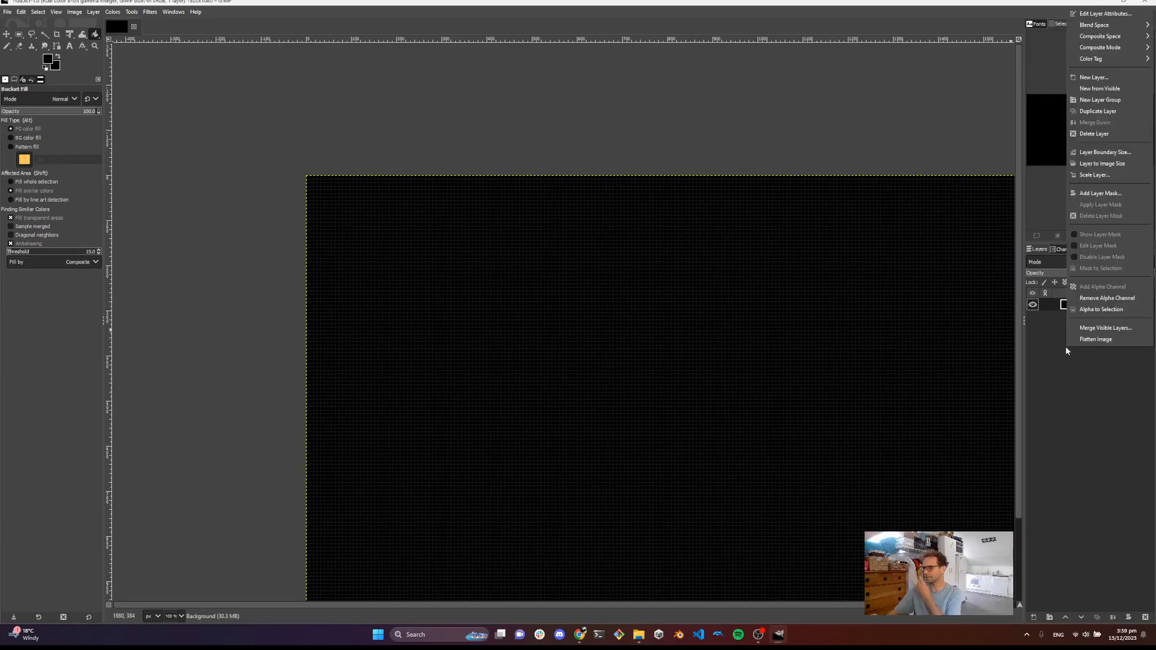
click(1092, 79)
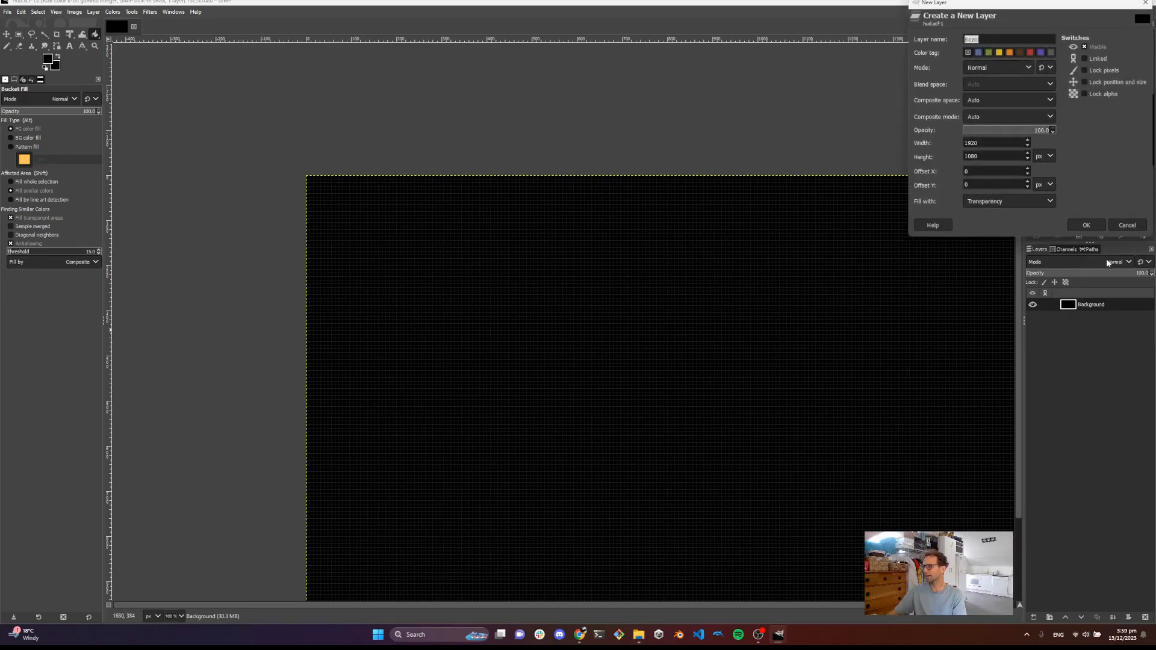
text(Border)
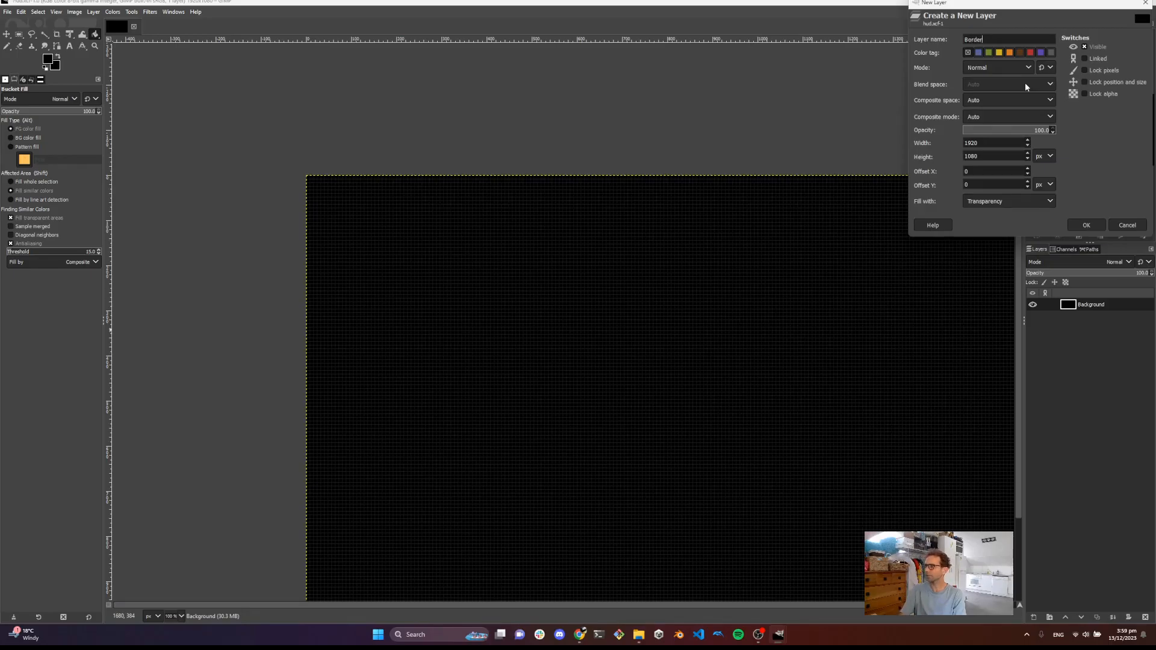
key(Return)
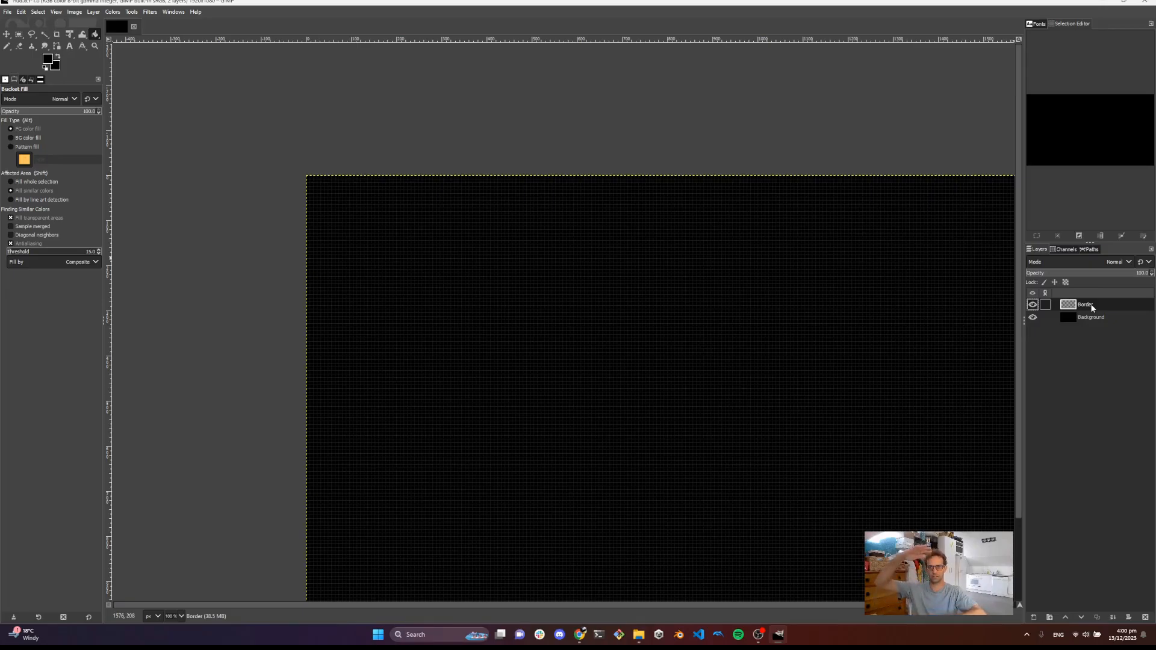
Set up the Pencil with the 2. Hardness 100 brush, 100 opacity, size 8 and a white foreground colour
drag(458, 262, 394, 226)
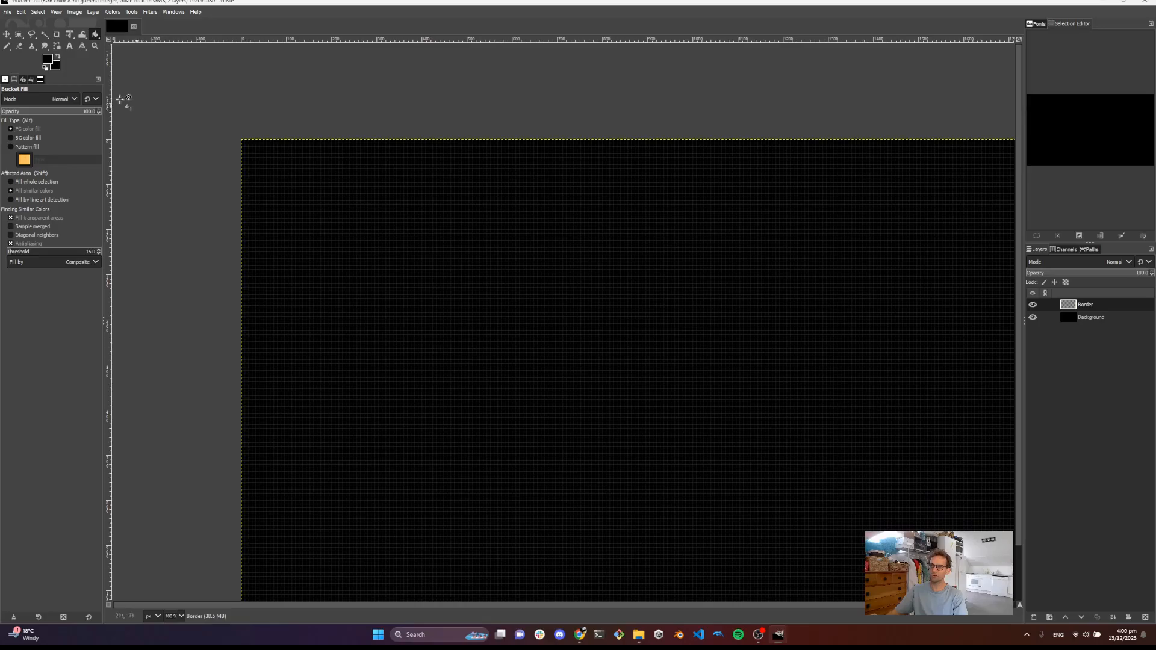
click(6, 48)
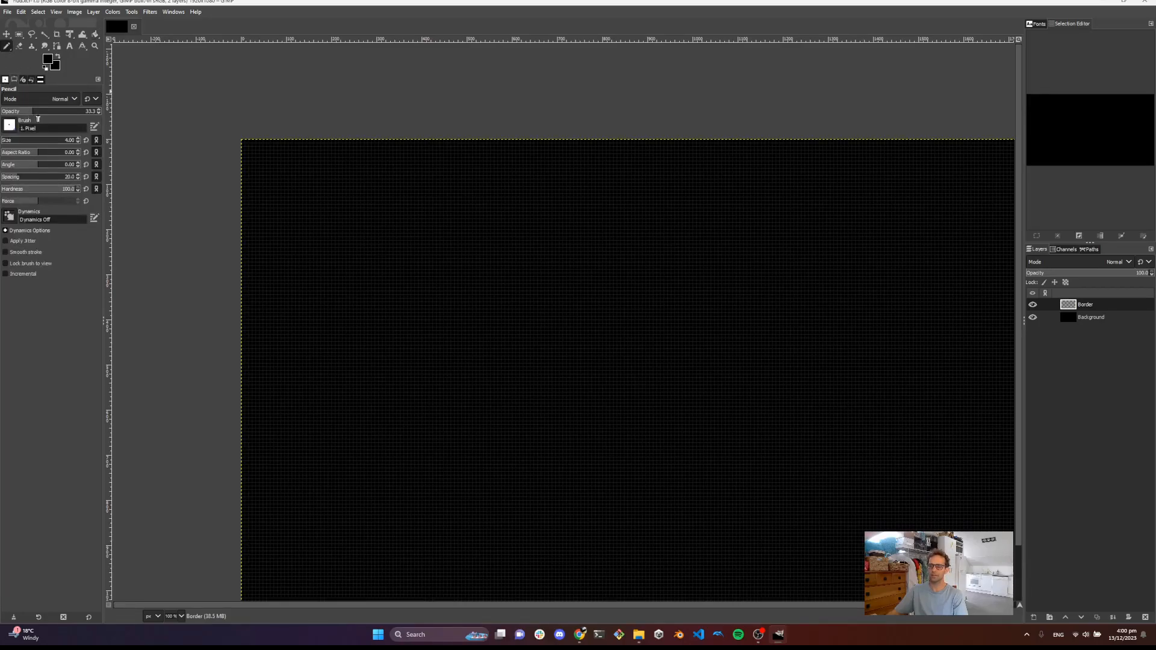
drag(40, 115, 85, 112)
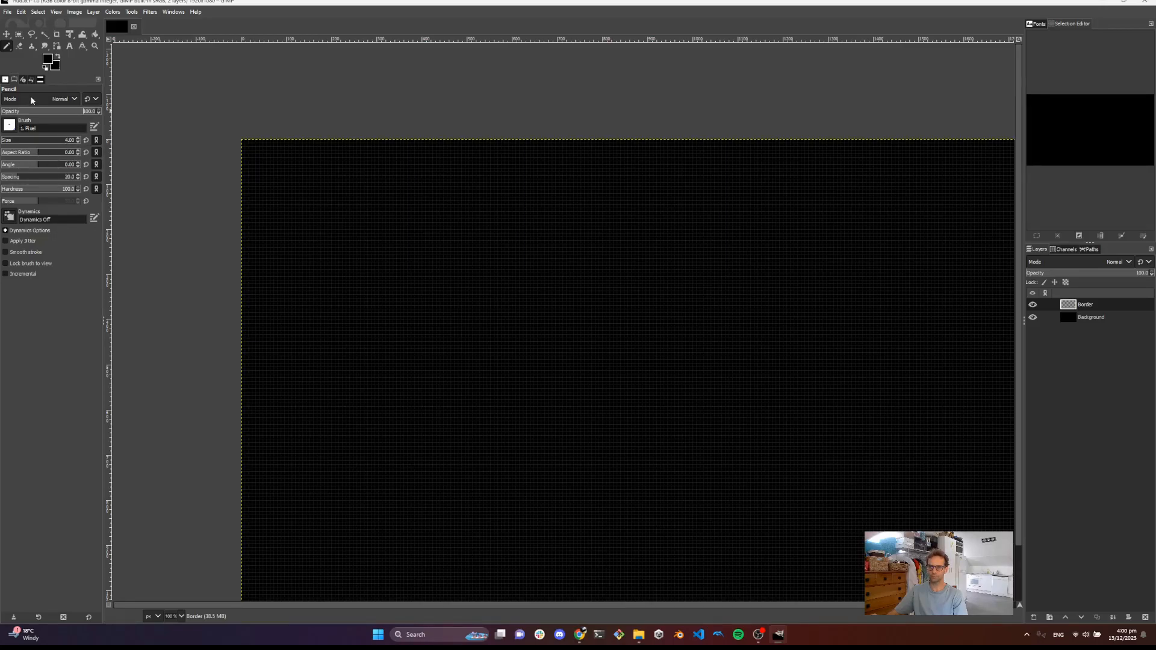
click(9, 126)
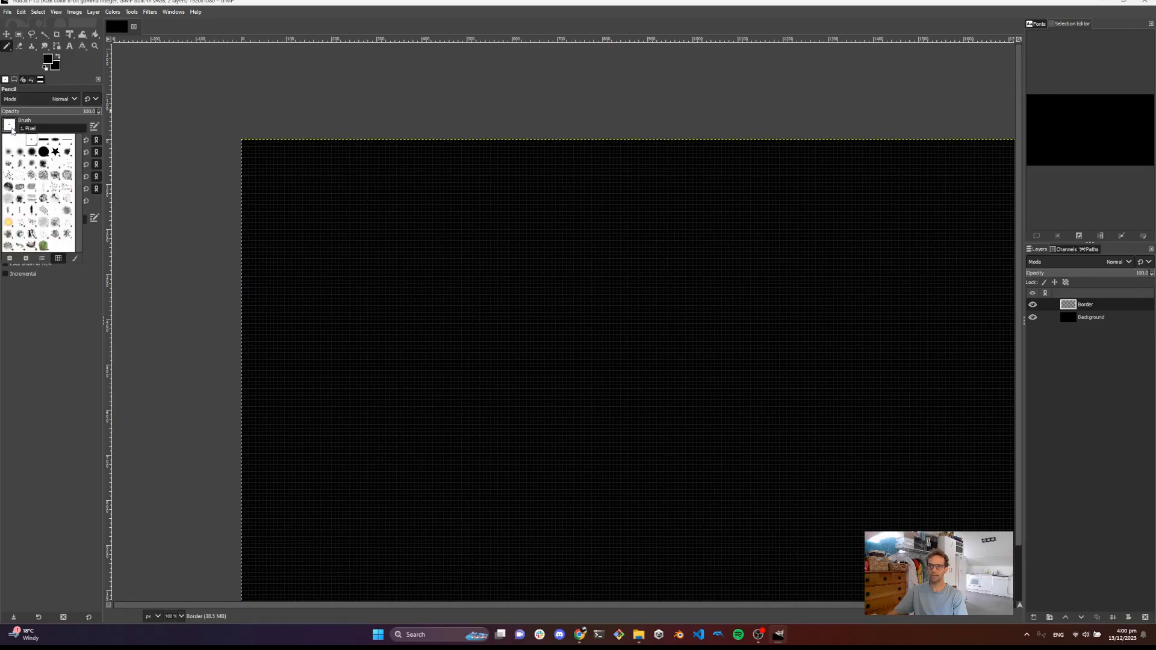
click(46, 154)
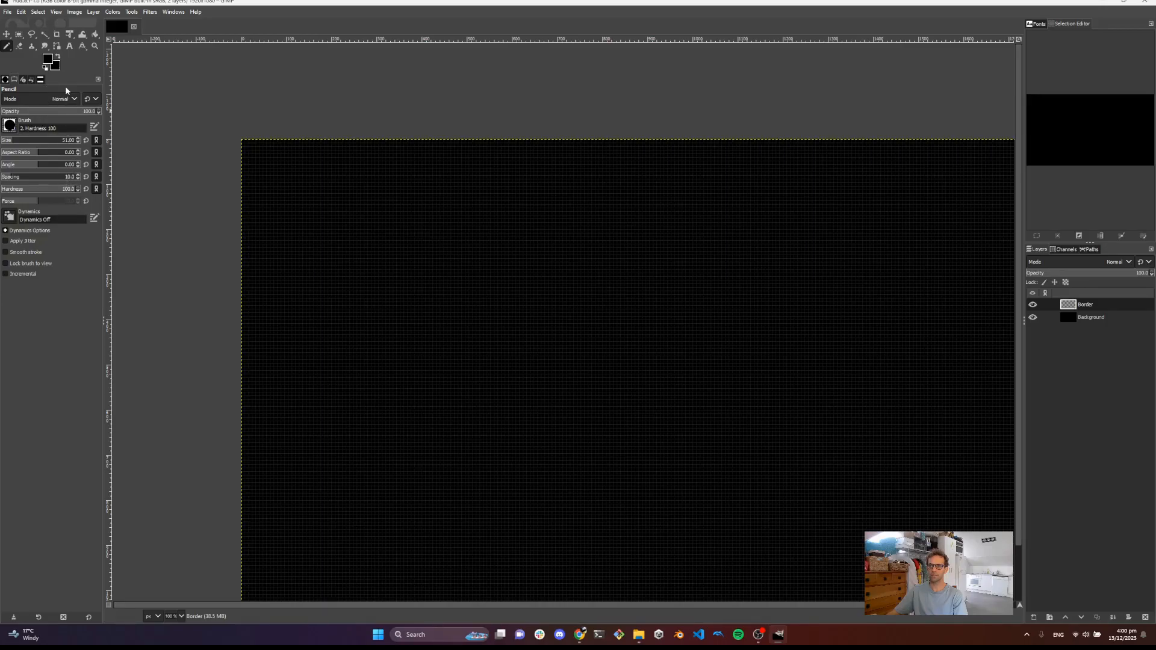
click(45, 63)
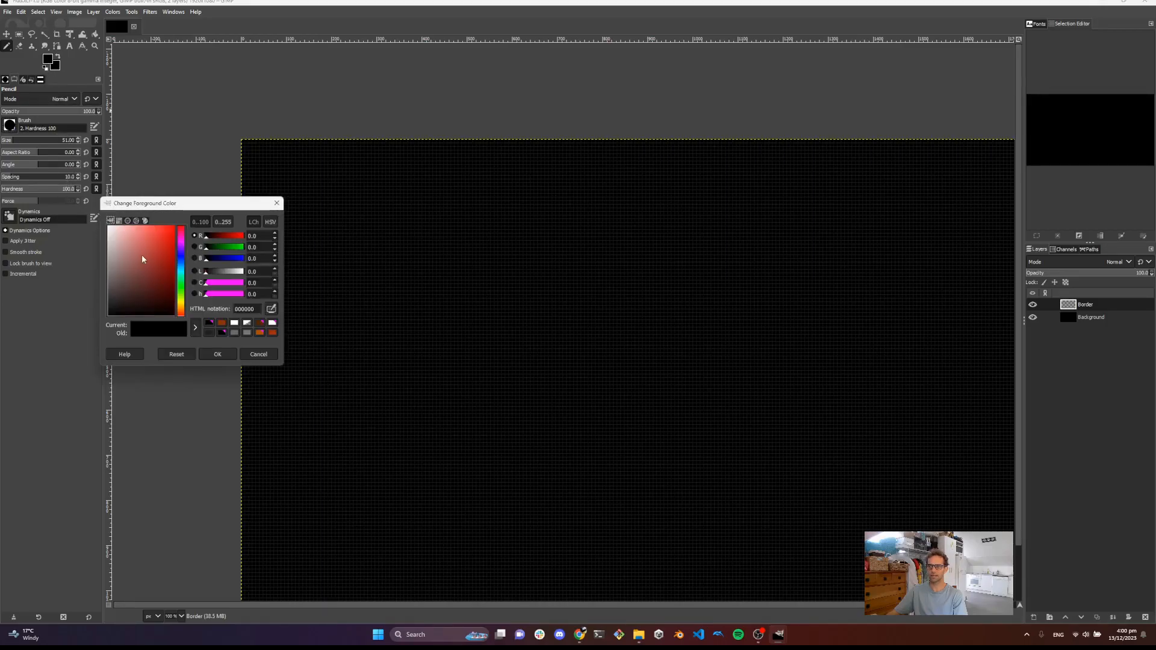
drag(137, 296, 107, 225)
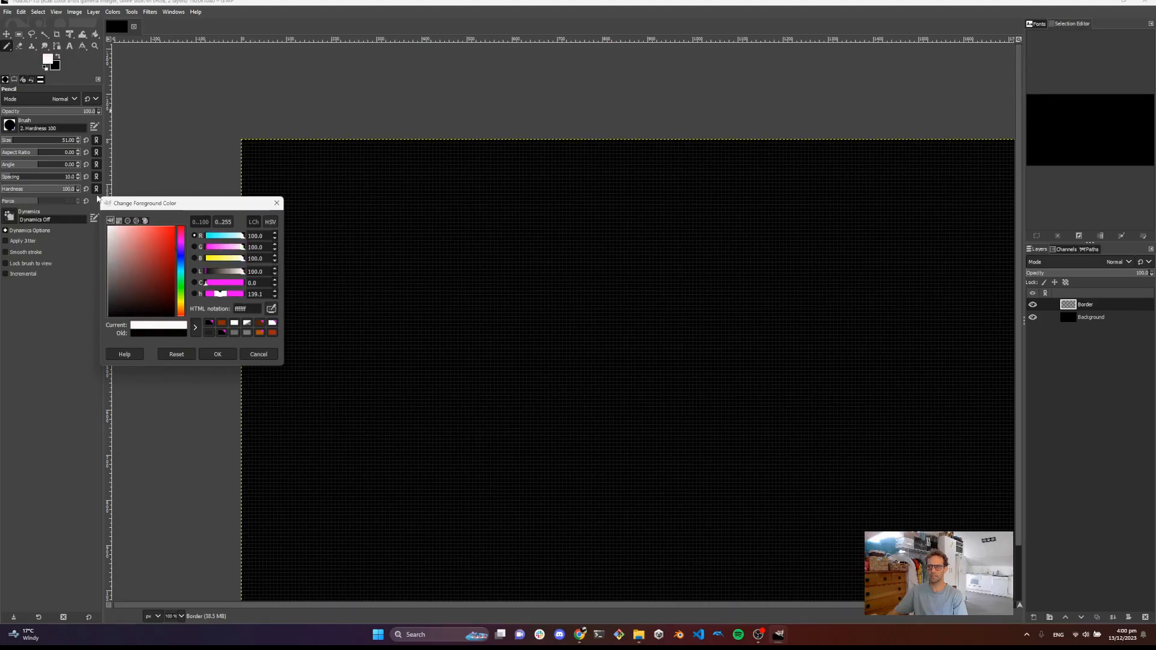
click(217, 355)
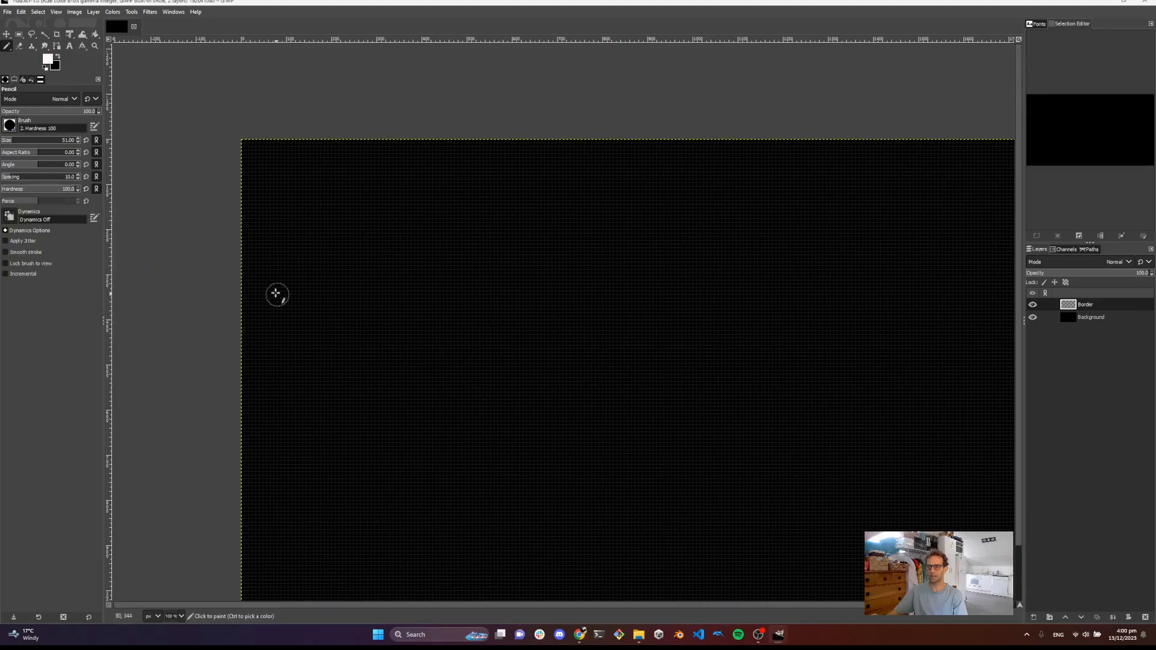
click(67, 145)
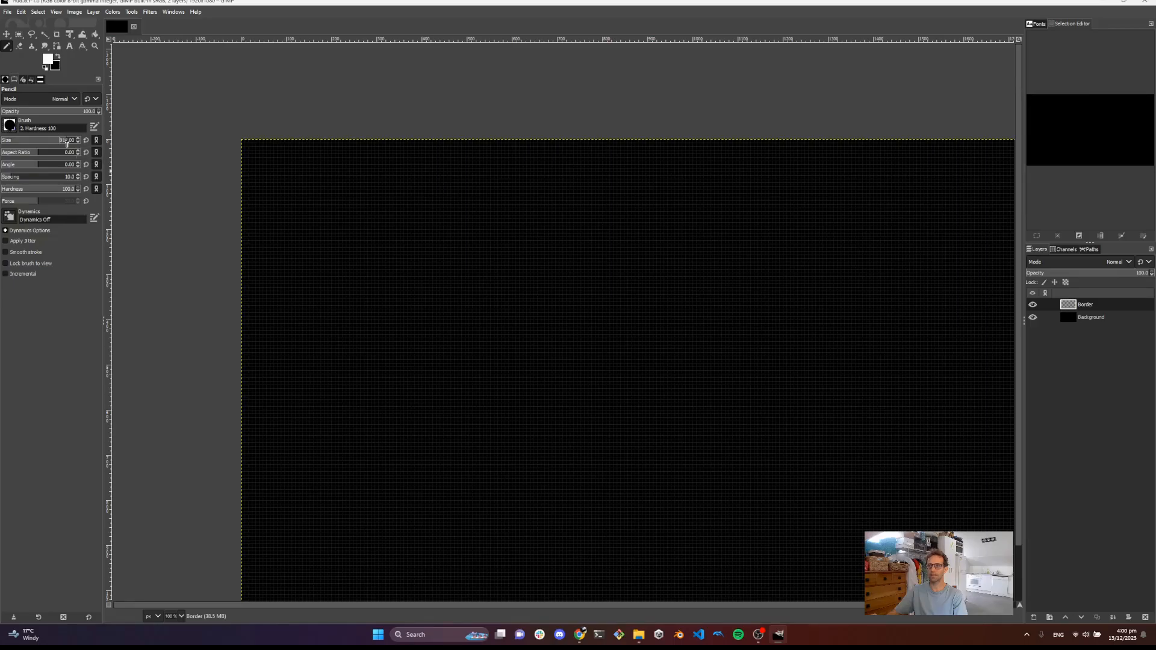
text(8)
key(Return)
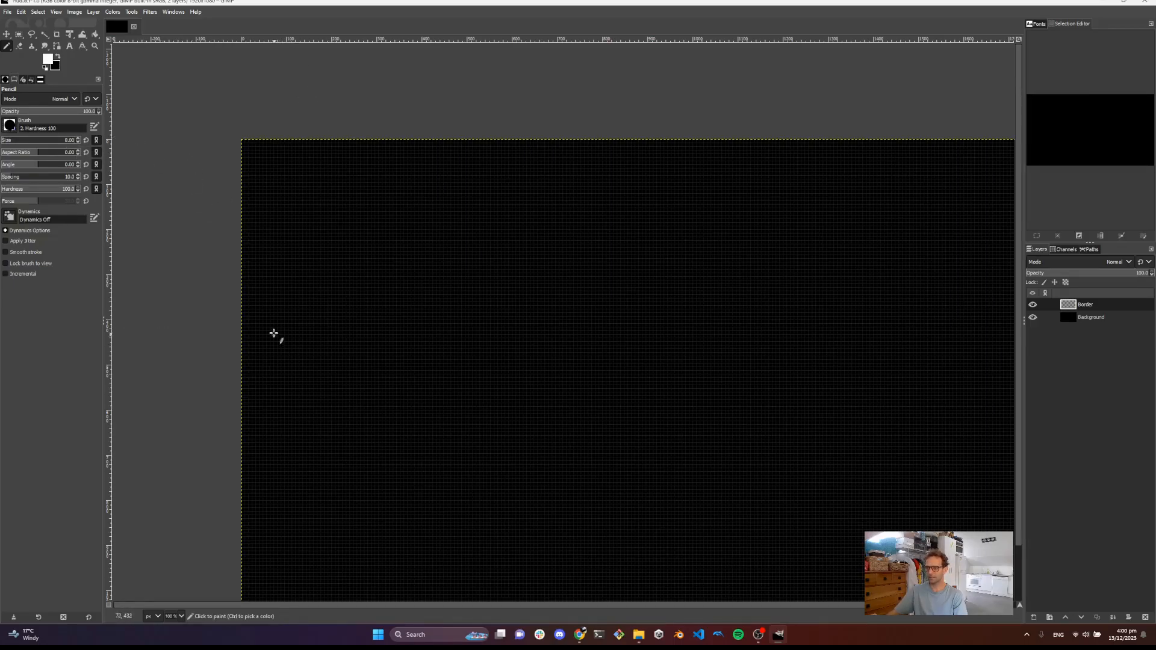
Add a horizontal guide about 197 px down and a vertical guide near the canvas's top-left area
scroll(281, 325, down, 2)
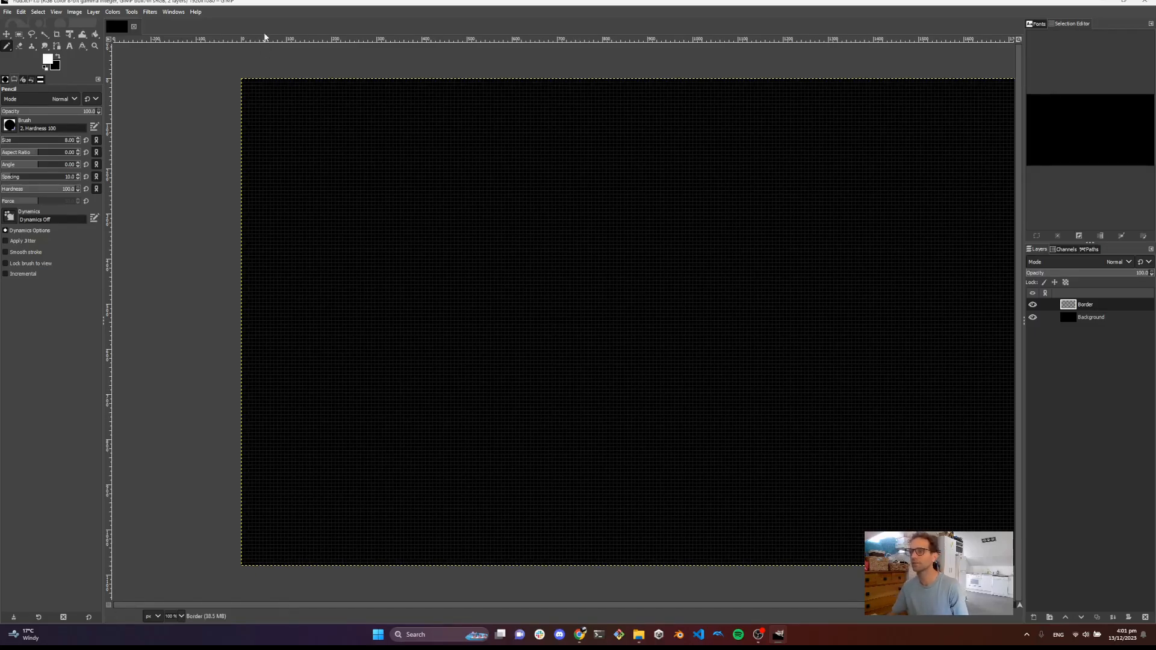
drag(265, 41, 257, 169)
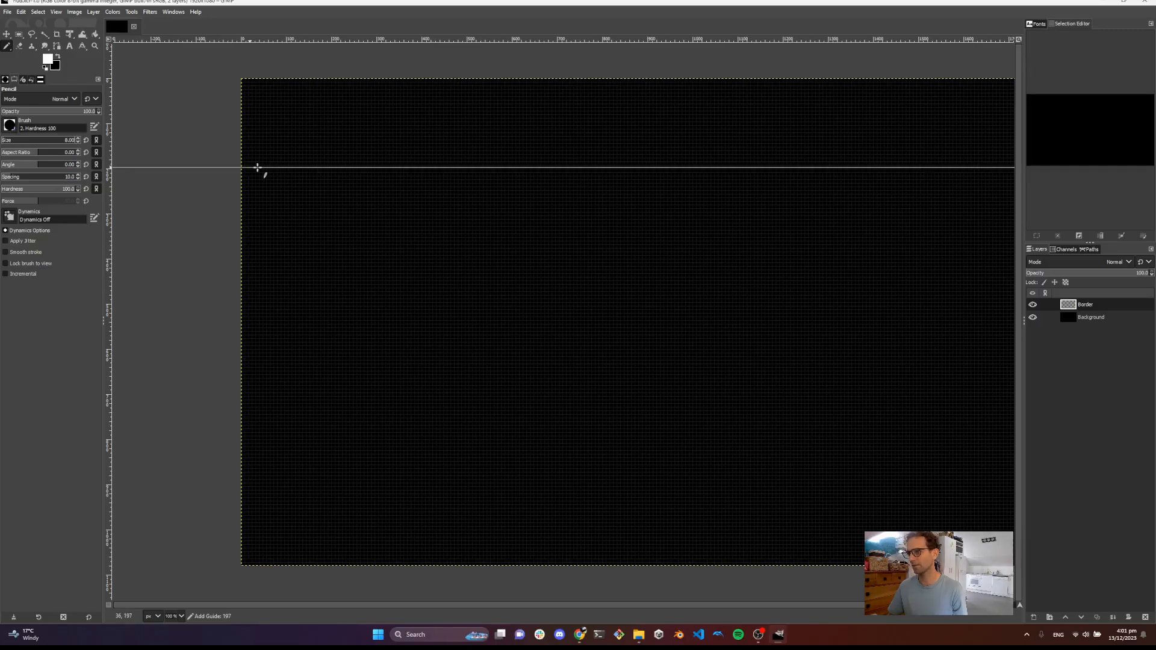
mouse_move(108, 101)
mouse_down()
mouse_move(423, 119)
mouse_move(412, 118)
mouse_up()
scroll(439, 127, down, 3)
scroll(438, 129, up, 1)
scroll(436, 130, up, 2)
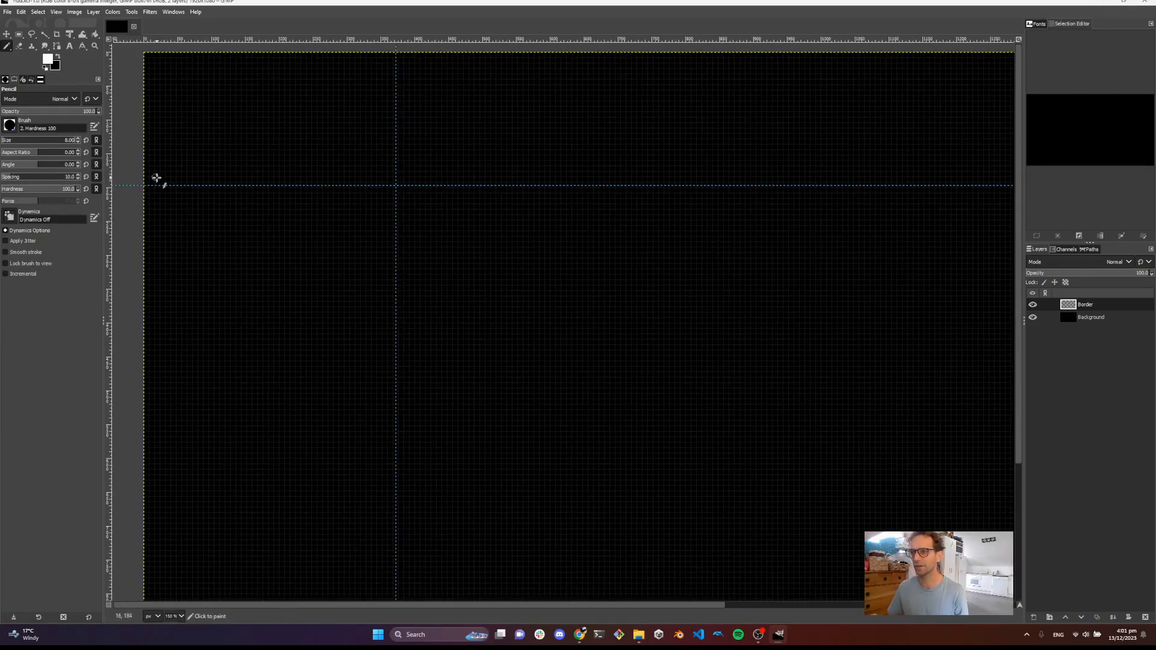
scroll(155, 180, up, 1)
scroll(162, 179, up, 2)
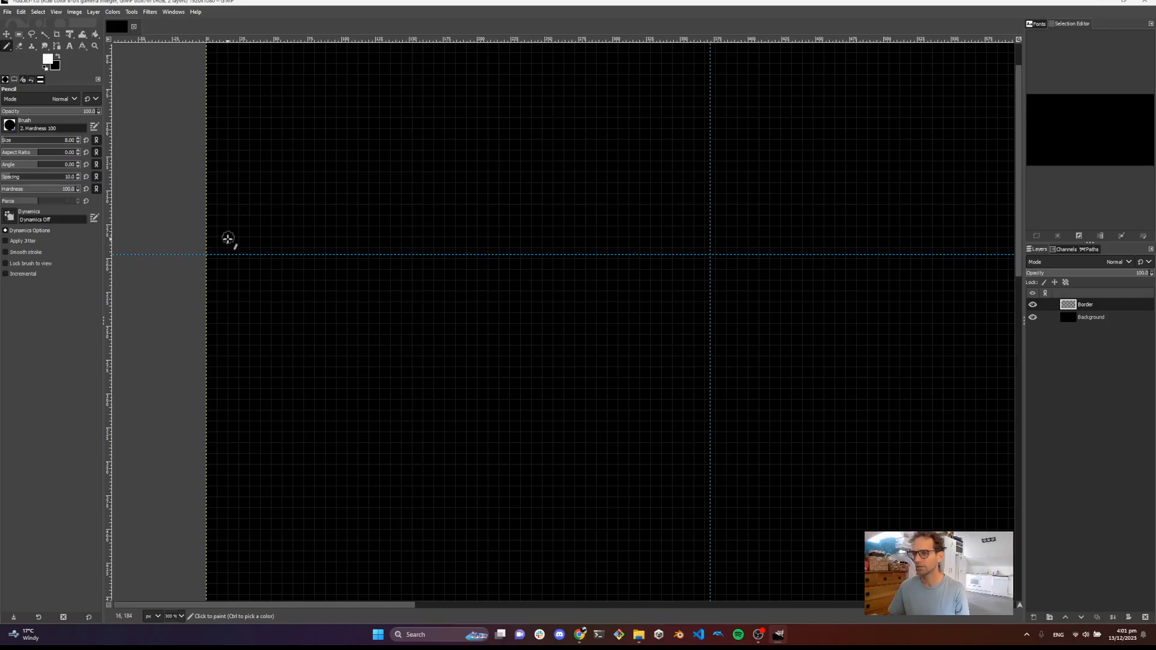
Draw the border's top-left outline: a 128 px vertical line, a 45° diagonal, and a 304 px horizontal line to the guide
mouse_move(272, 158)
mouse_down()
mouse_move(237, 368)
mouse_move(338, 292)
mouse_up()
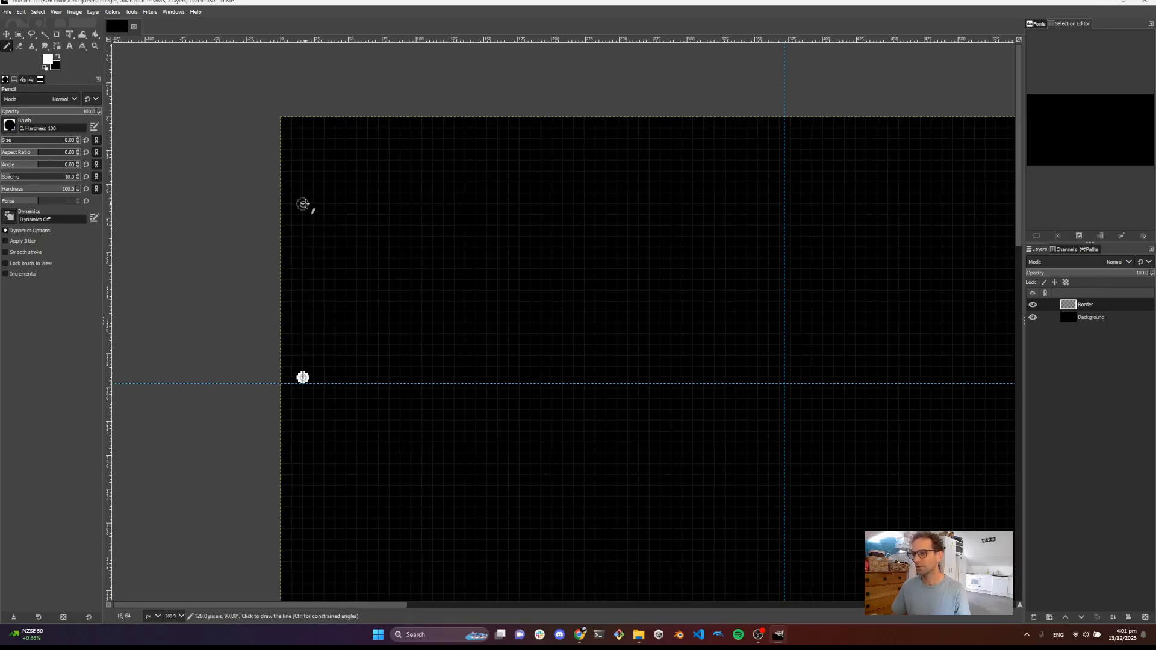
shift+click(303, 204)
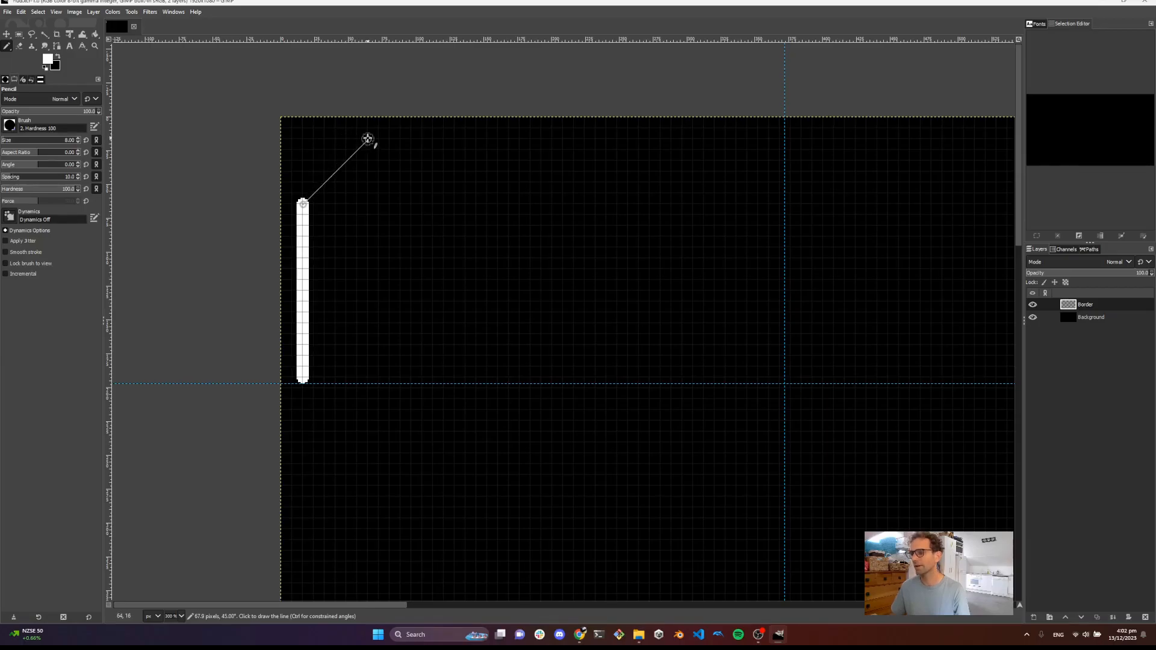
click(367, 140)
scroll(473, 150, right, 5)
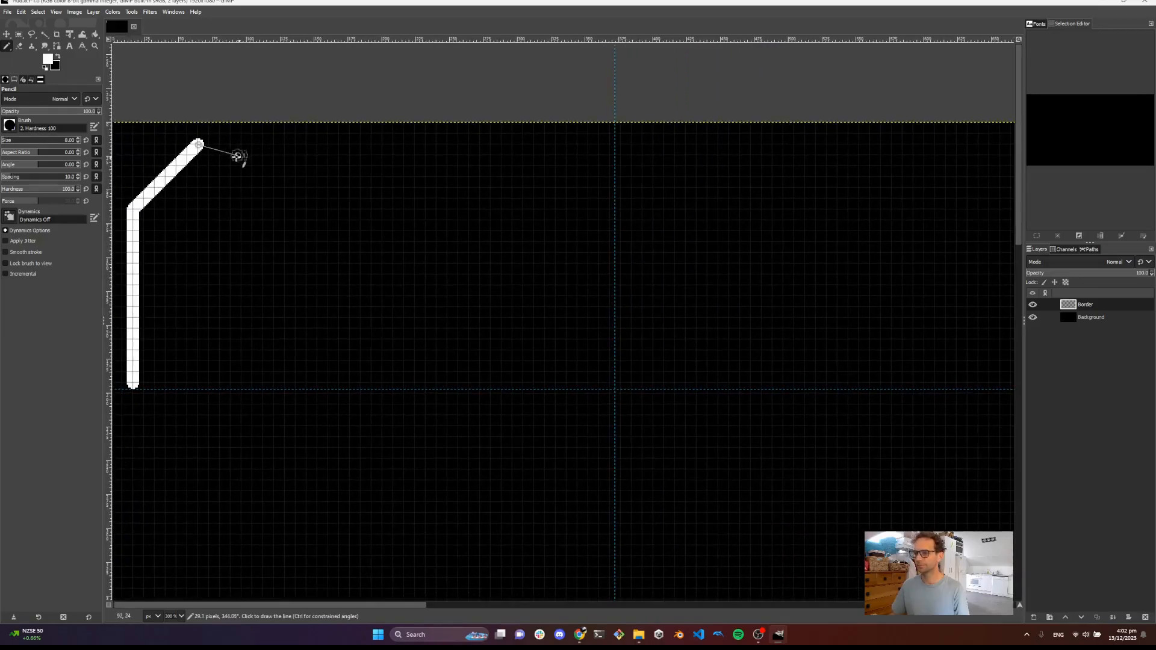
click(610, 144)
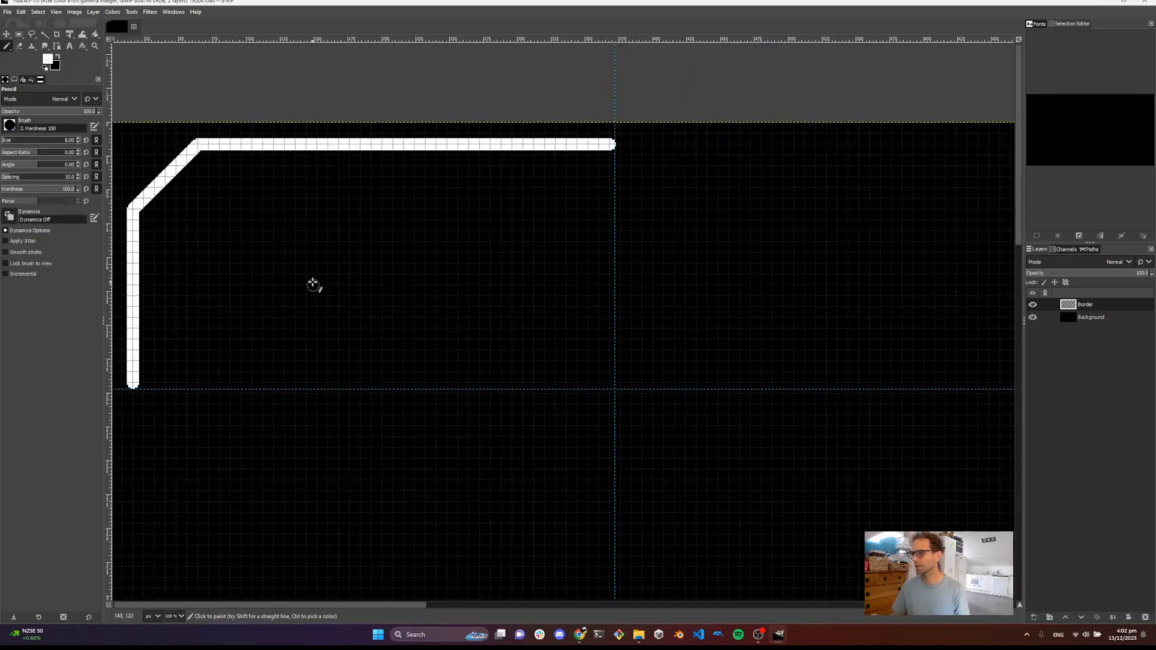
scroll(473, 271, left, 5)
ctrl+scroll(483, 253, down, 1)
ctrl+scroll(484, 253, down, 1)
drag(543, 257, 444, 232)
ctrl+scroll(443, 232, down, 2)
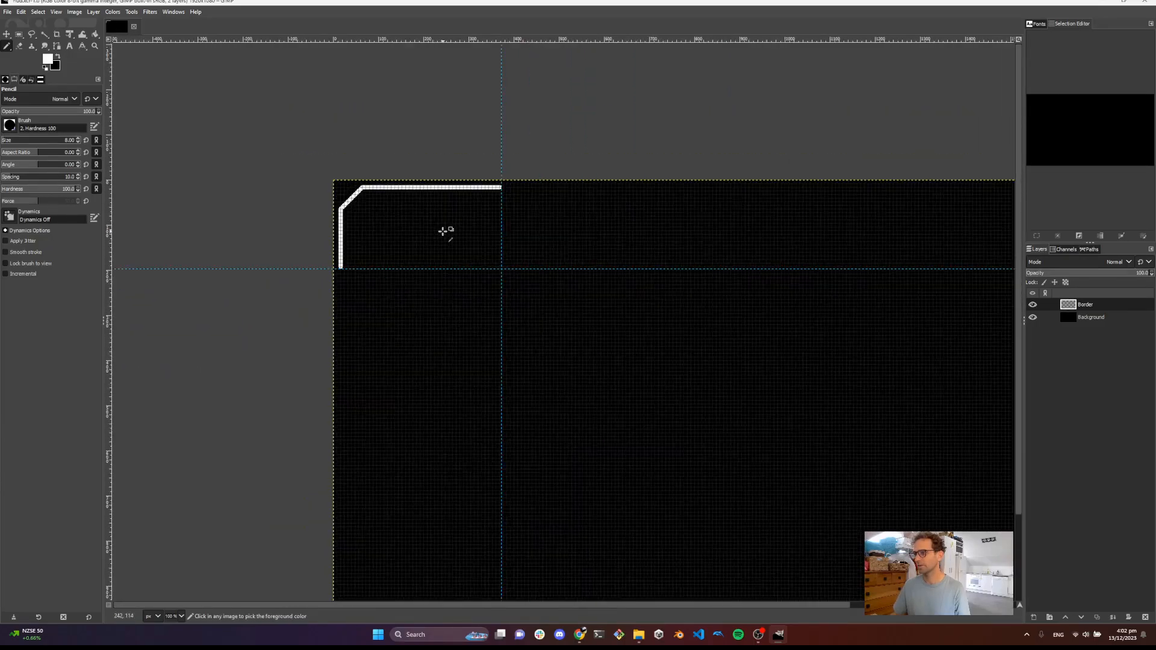
Select the white border outline with Fuzzy Select and shrink the selection by 3 px
ctrl+scroll(444, 232, up, 3)
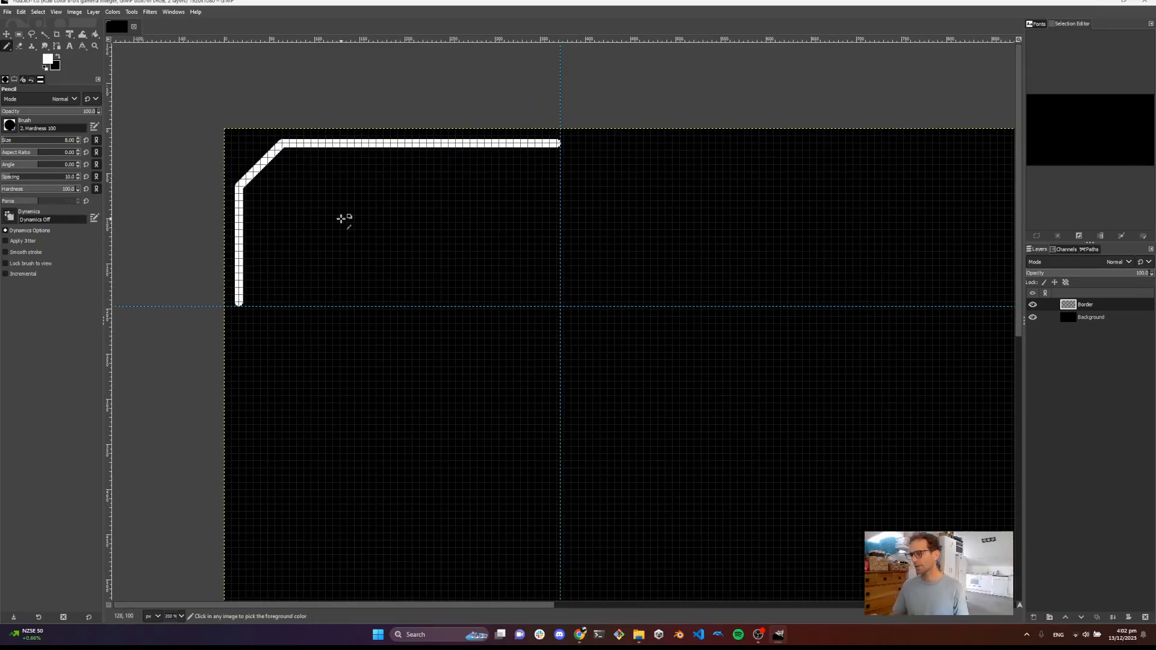
ctrl+scroll(341, 220, down, 1)
ctrl+scroll(341, 222, down, 2)
ctrl+scroll(341, 224, up, 2)
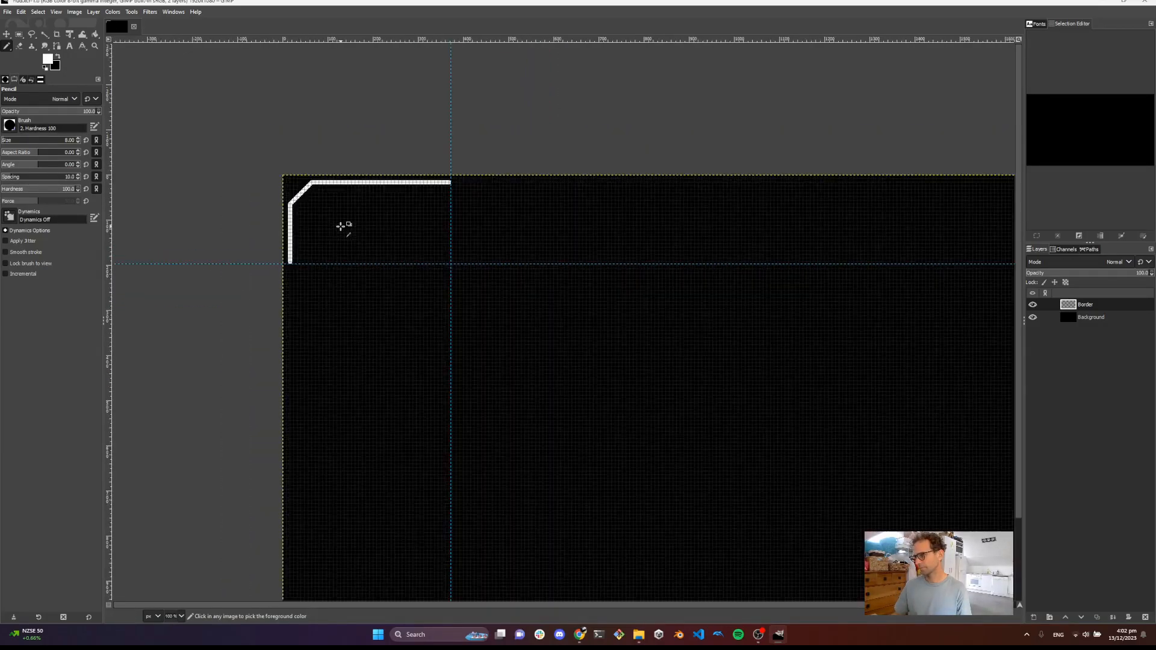
click(44, 34)
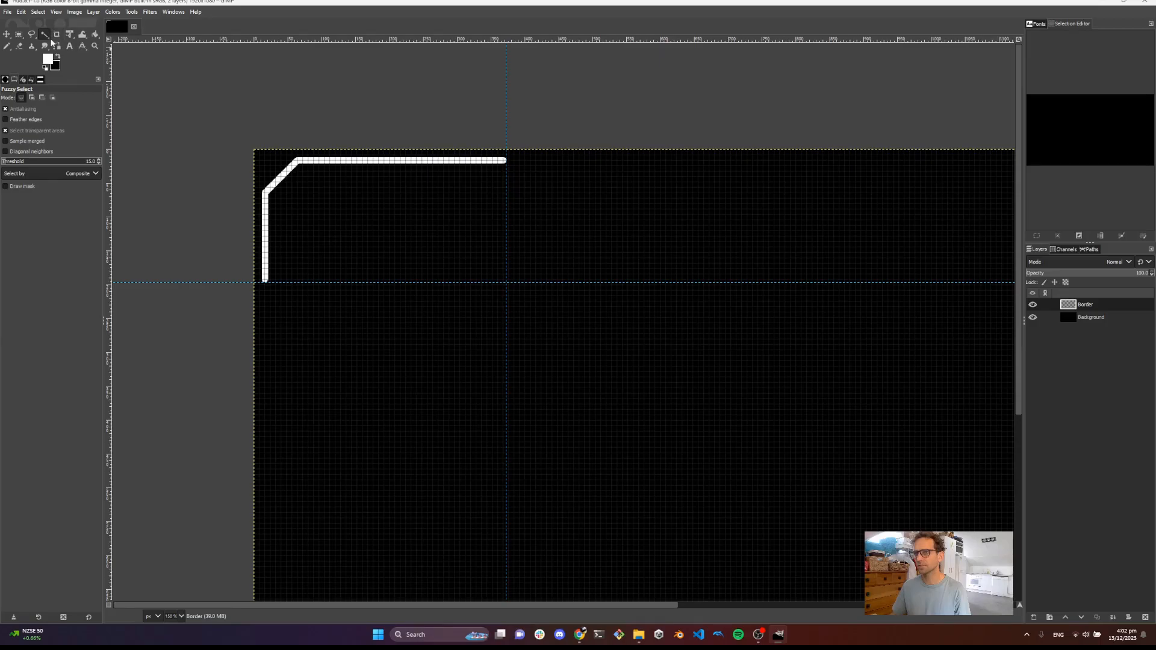
click(265, 247)
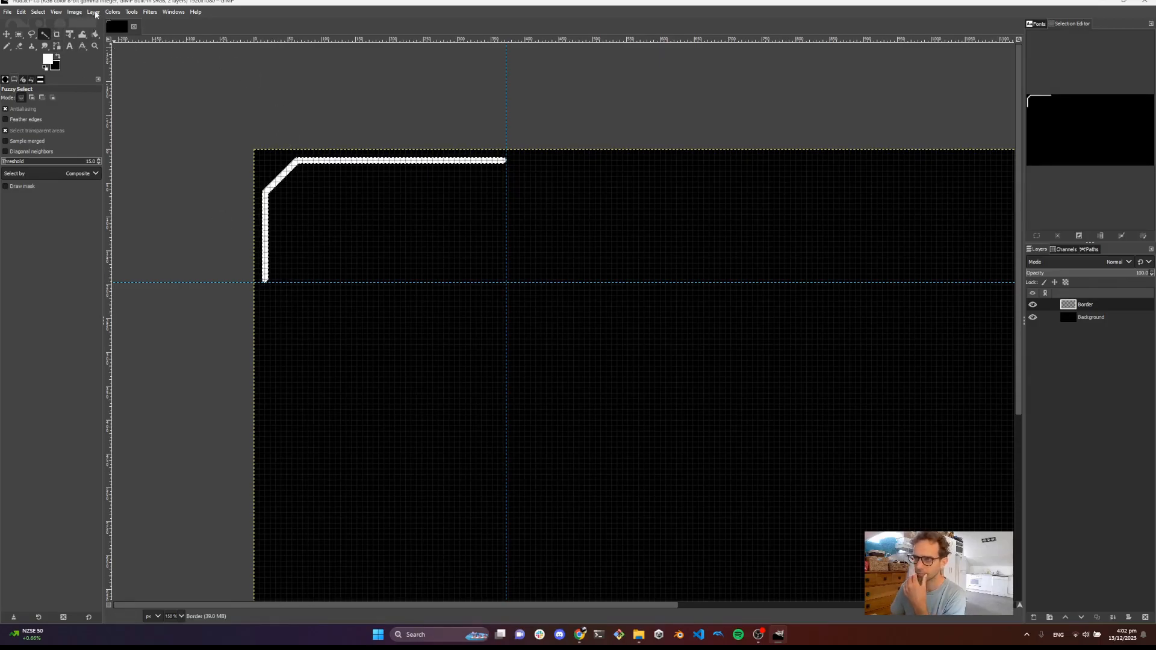
click(38, 12)
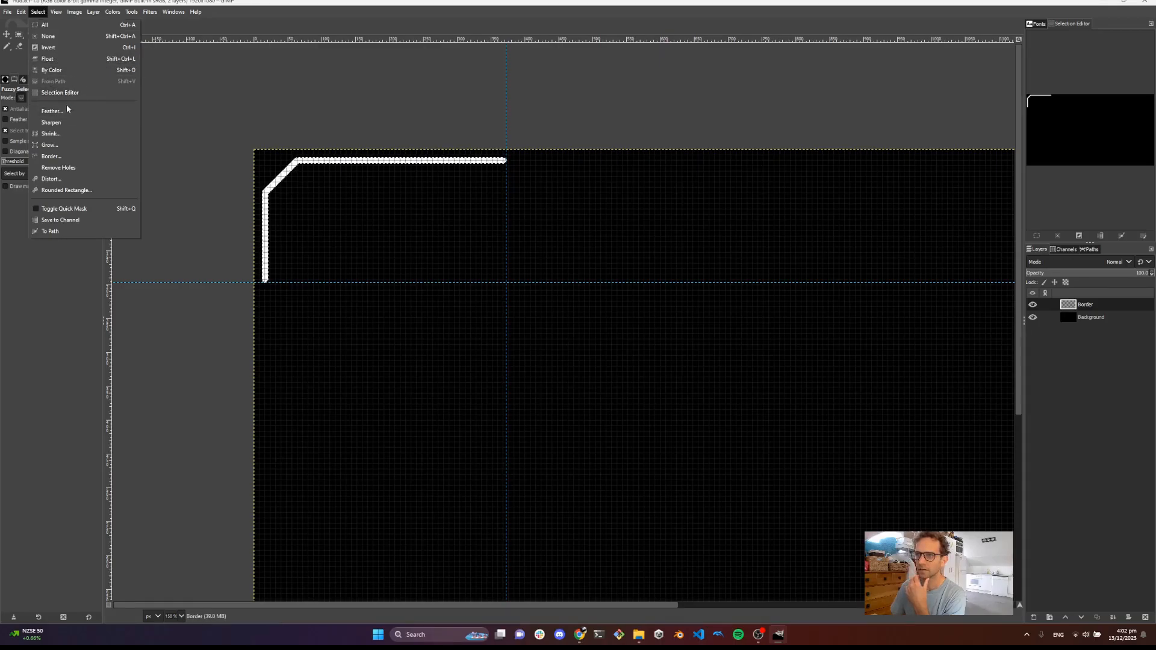
click(67, 133)
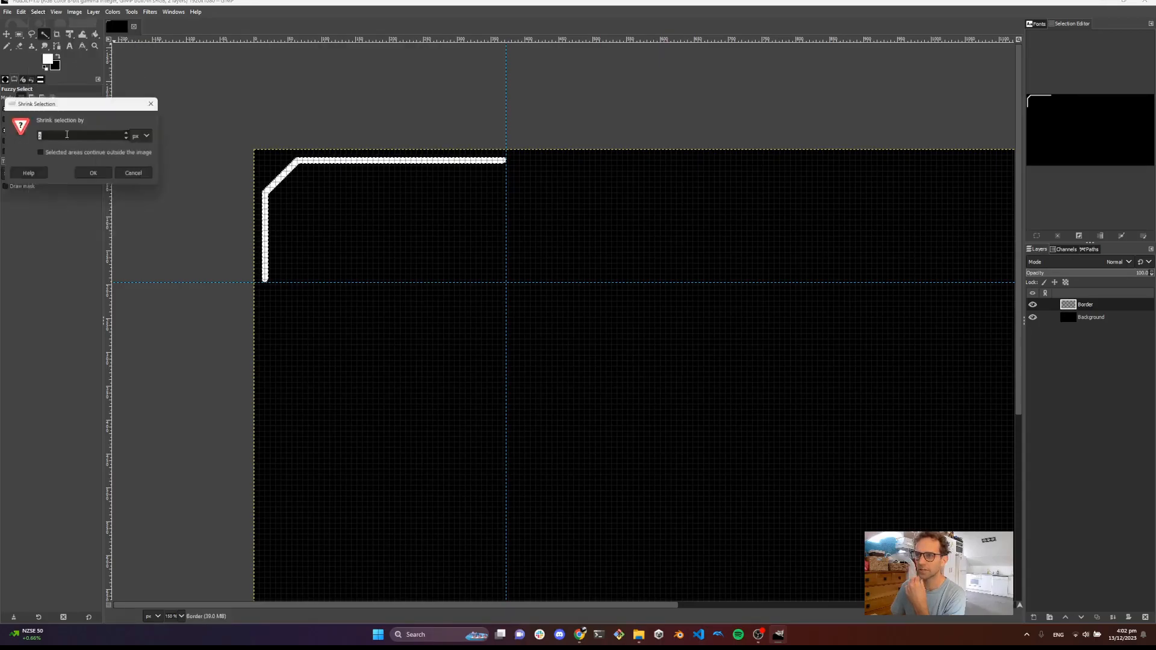
click(94, 174)
Invert the selection
scroll(320, 240, up, 2)
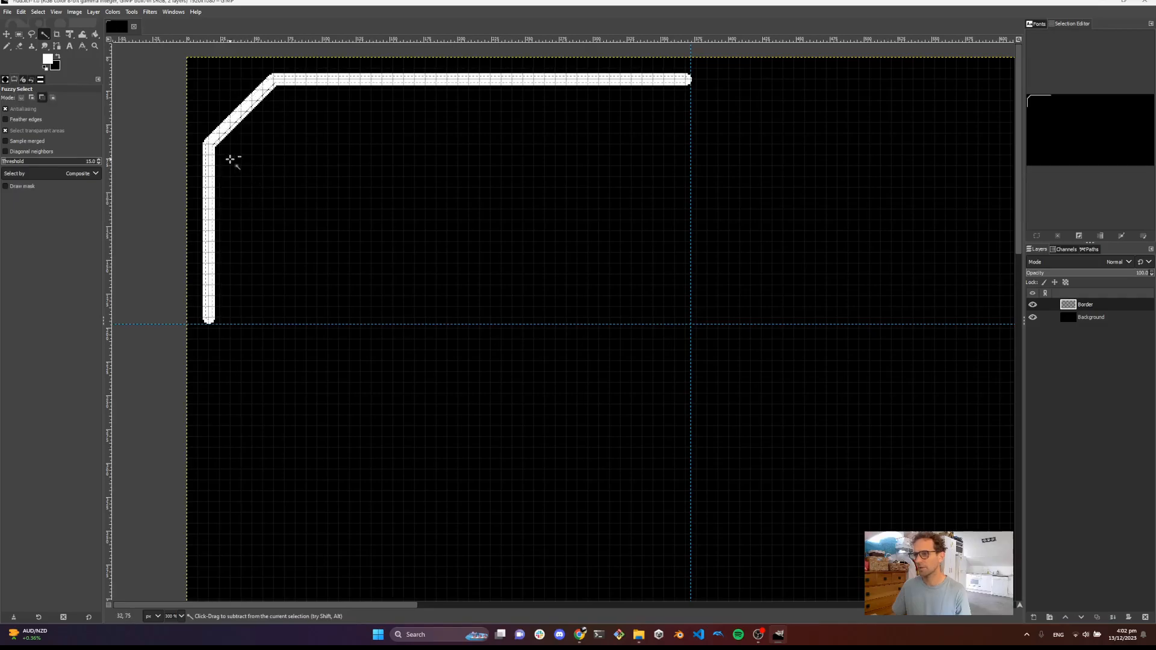
scroll(230, 159, down, 1)
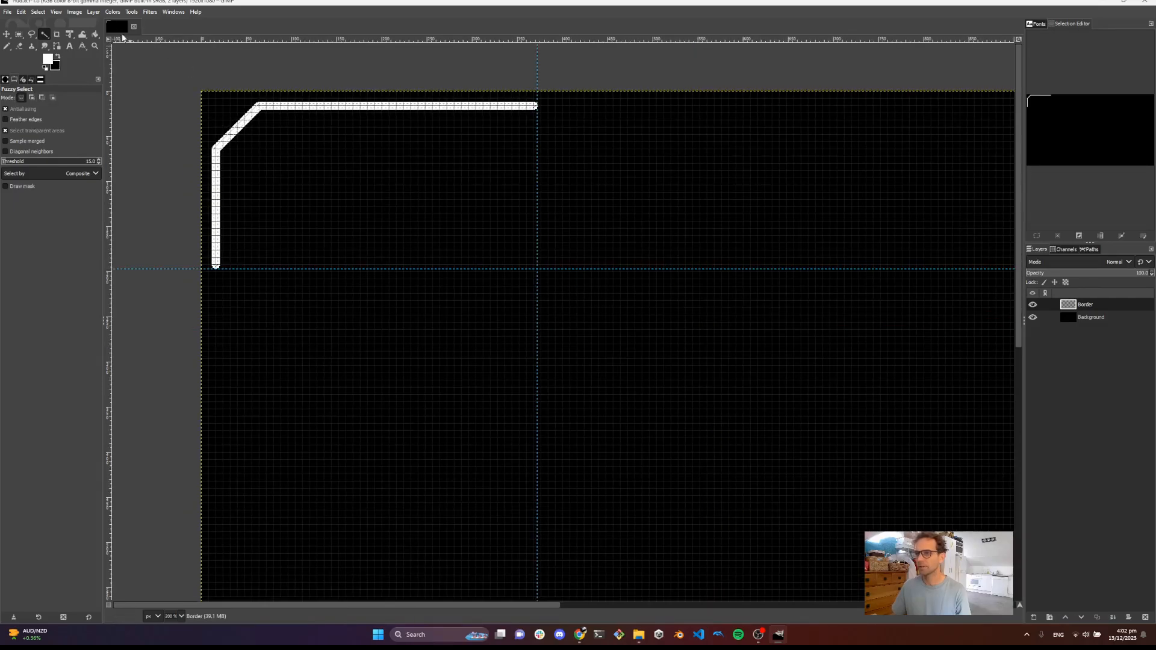
click(42, 13)
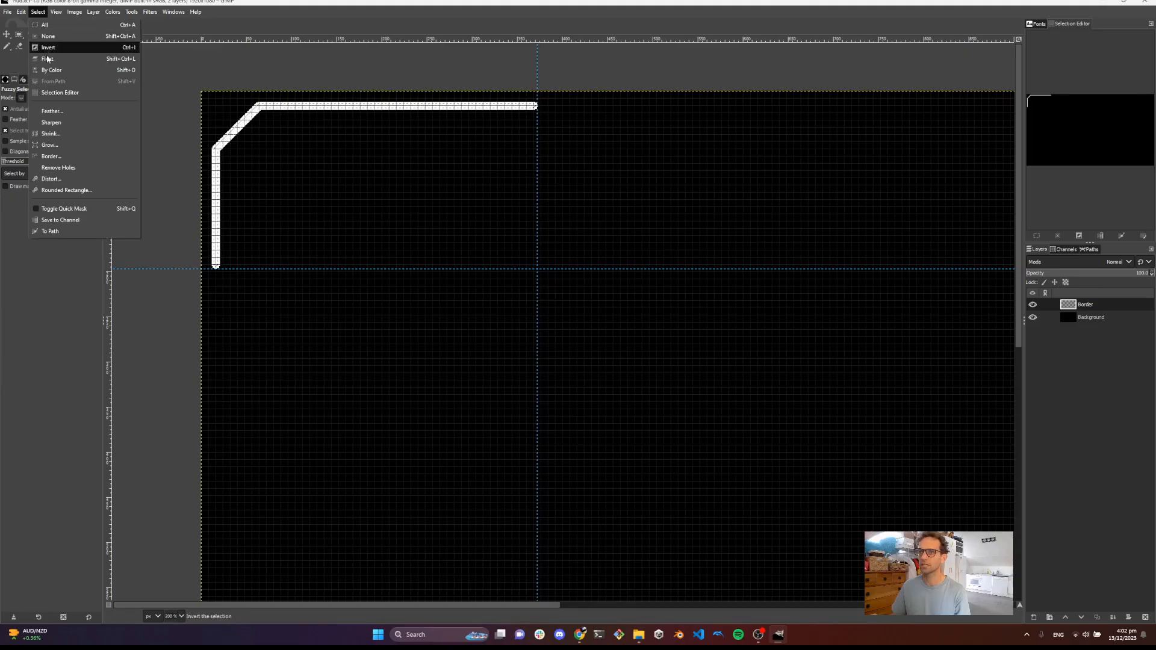
click(67, 51)
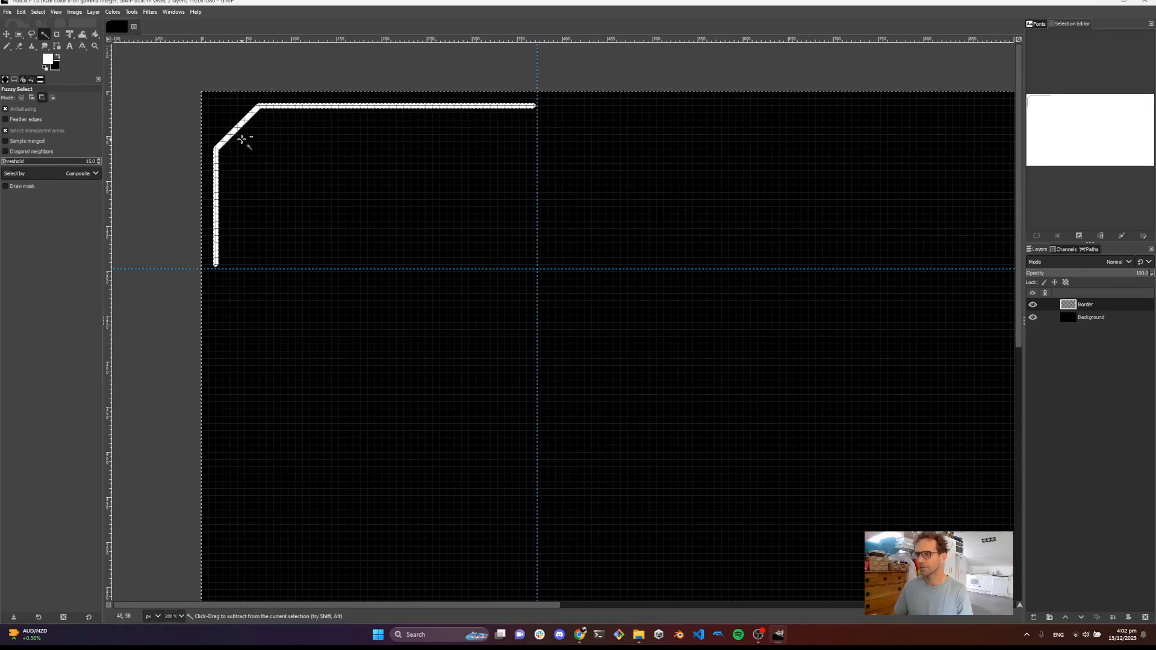
scroll(244, 145, up, 2)
scroll(268, 159, down, 2)
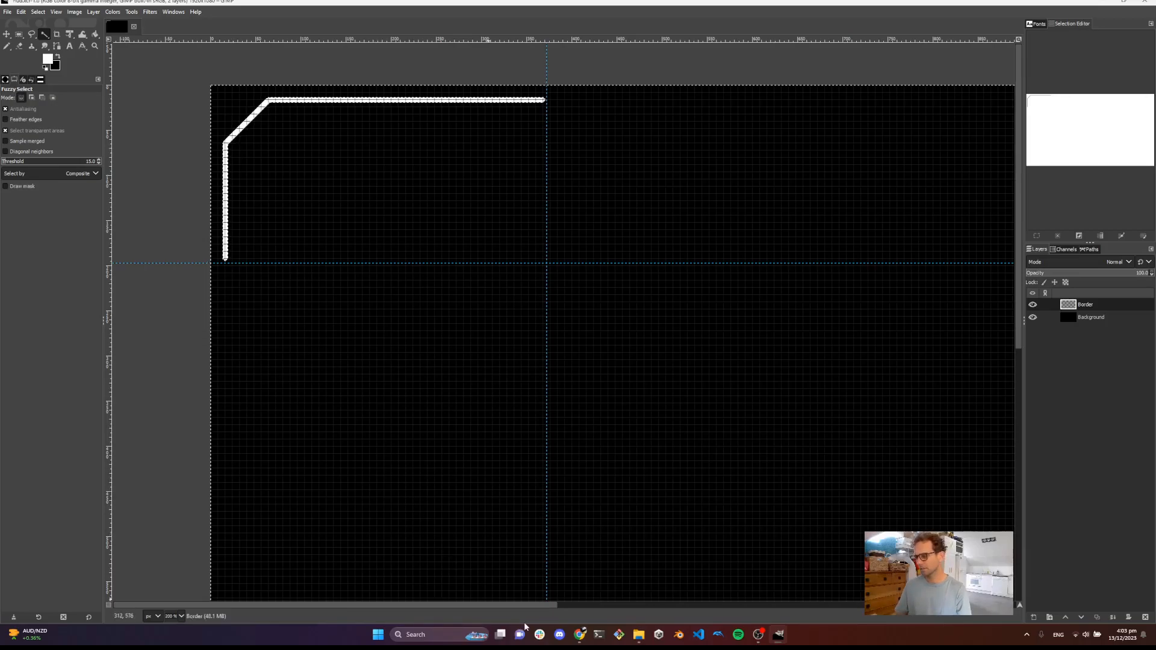
Check the Construct game layout and the HUD reference slide in the browser before returning to GIMP
mouse_move(580, 635)
click(550, 590)
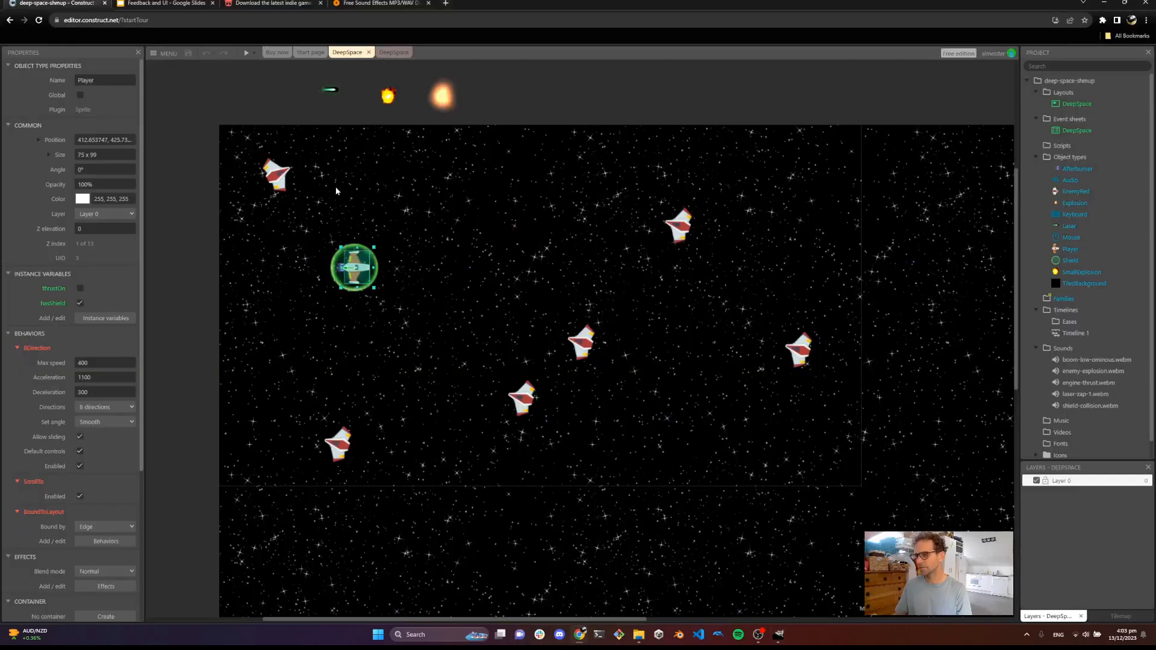
click(166, 3)
drag(197, 209, 231, 203)
key(ctrl+z)
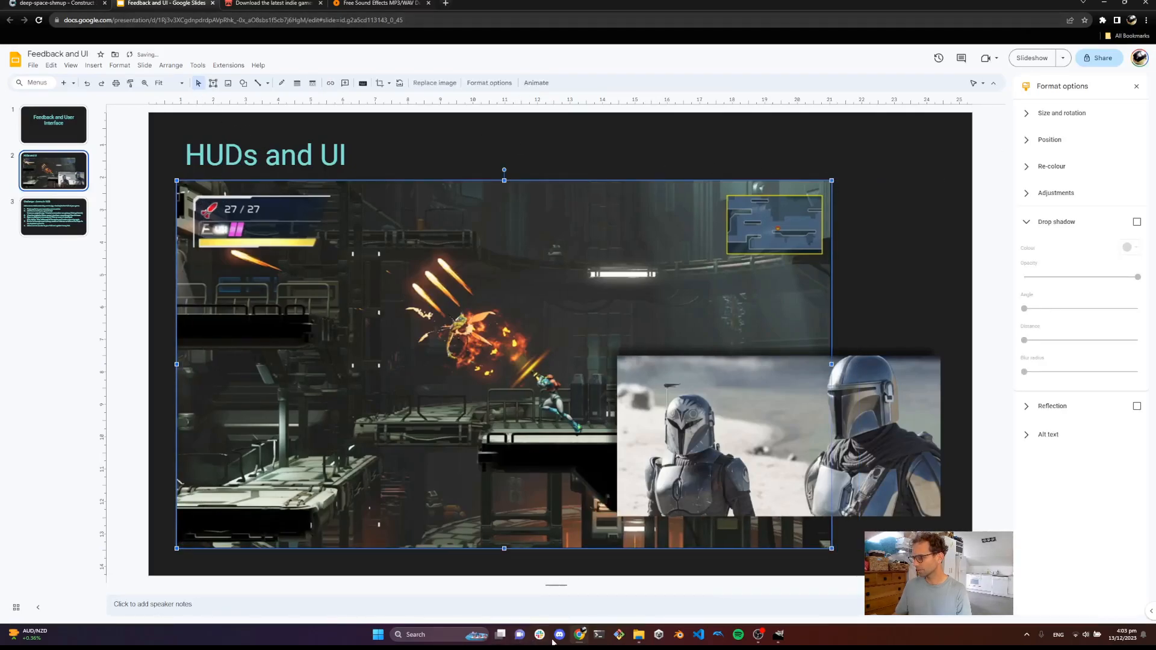
click(780, 636)
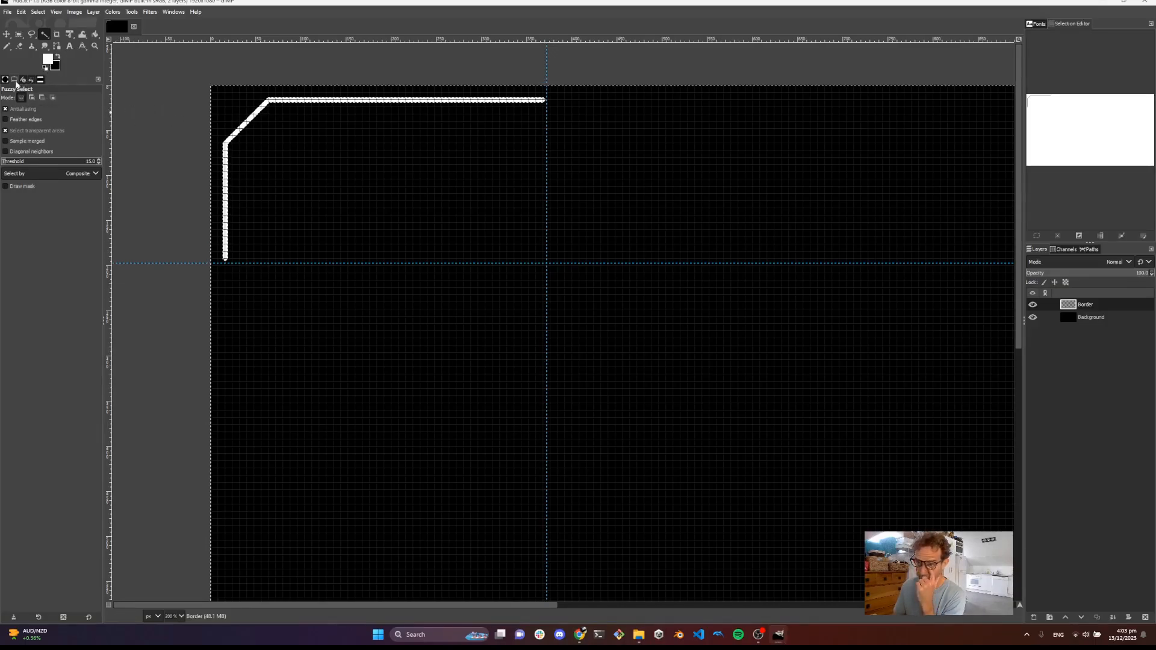
Set up the Pencil with the 1. Pixel brush at size 12
click(6, 46)
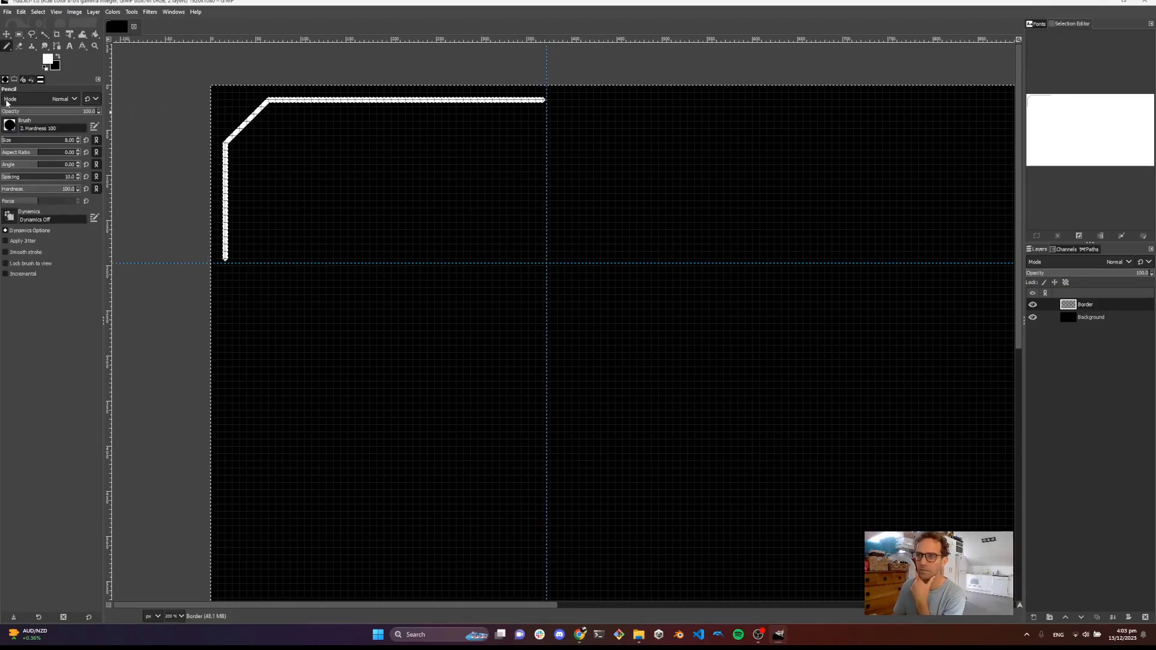
click(9, 126)
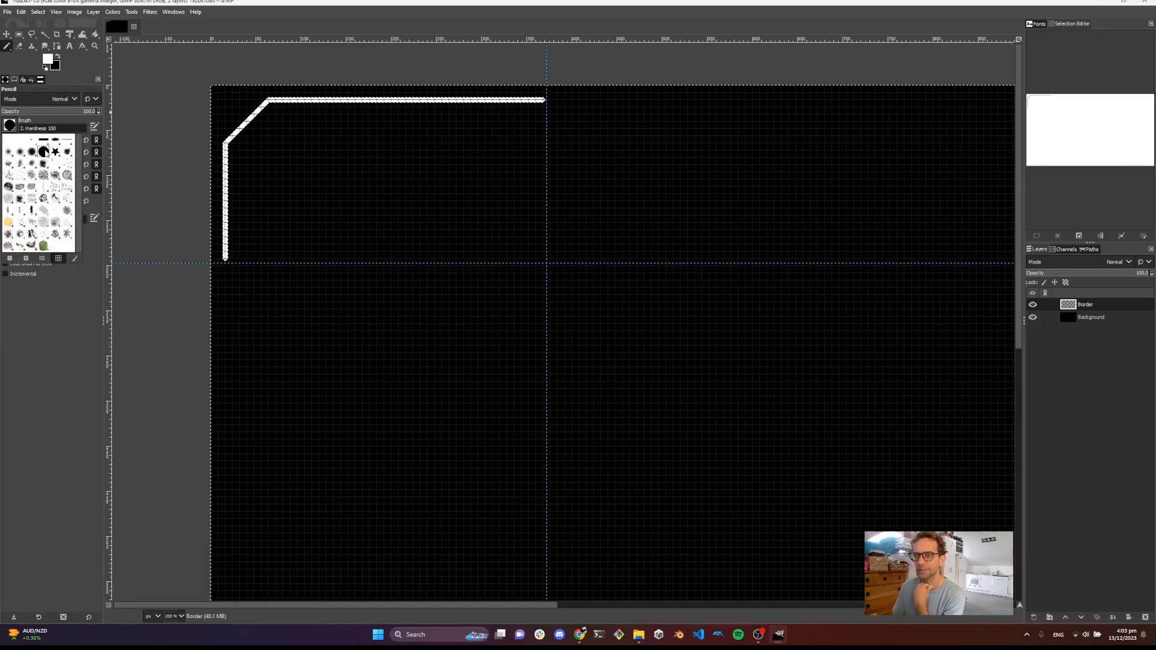
click(34, 142)
click(68, 145)
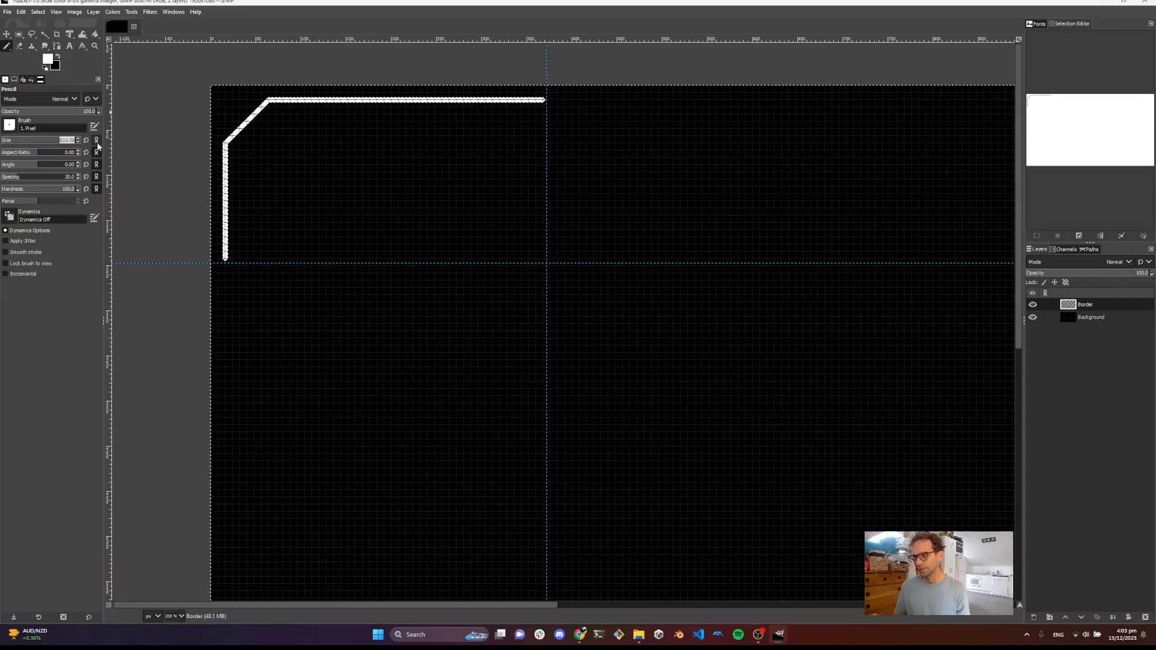
text(12)
key(Return)
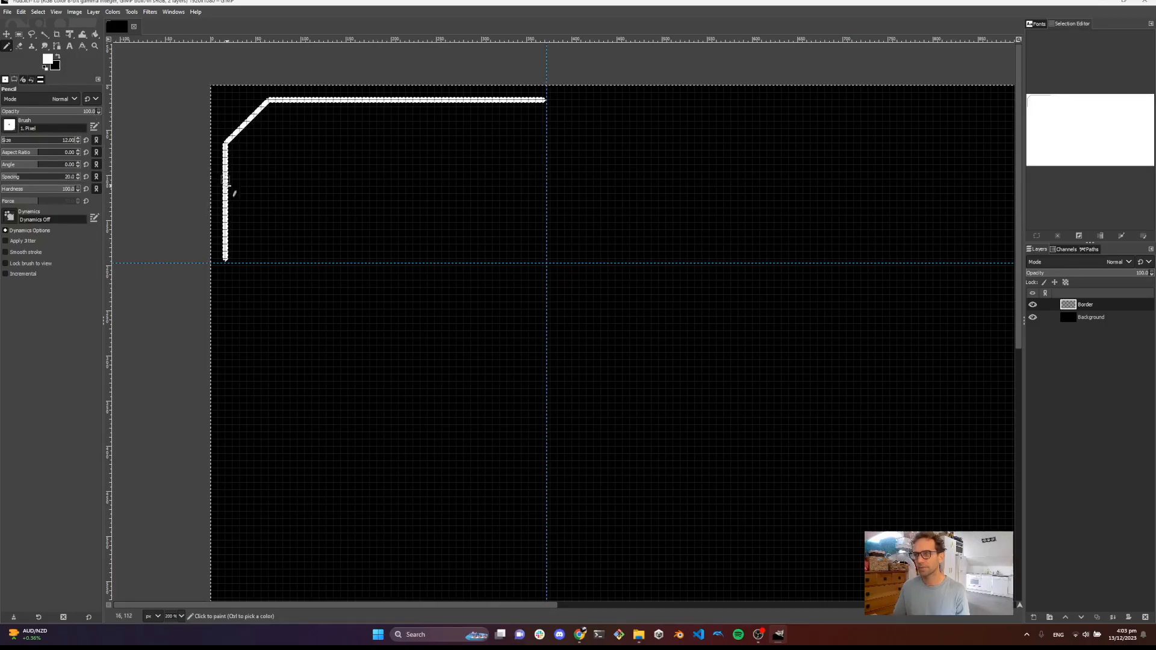
Thicken the border's inner edge along the vertical line, the diagonal and part of the top line
scroll(231, 180, up, 1)
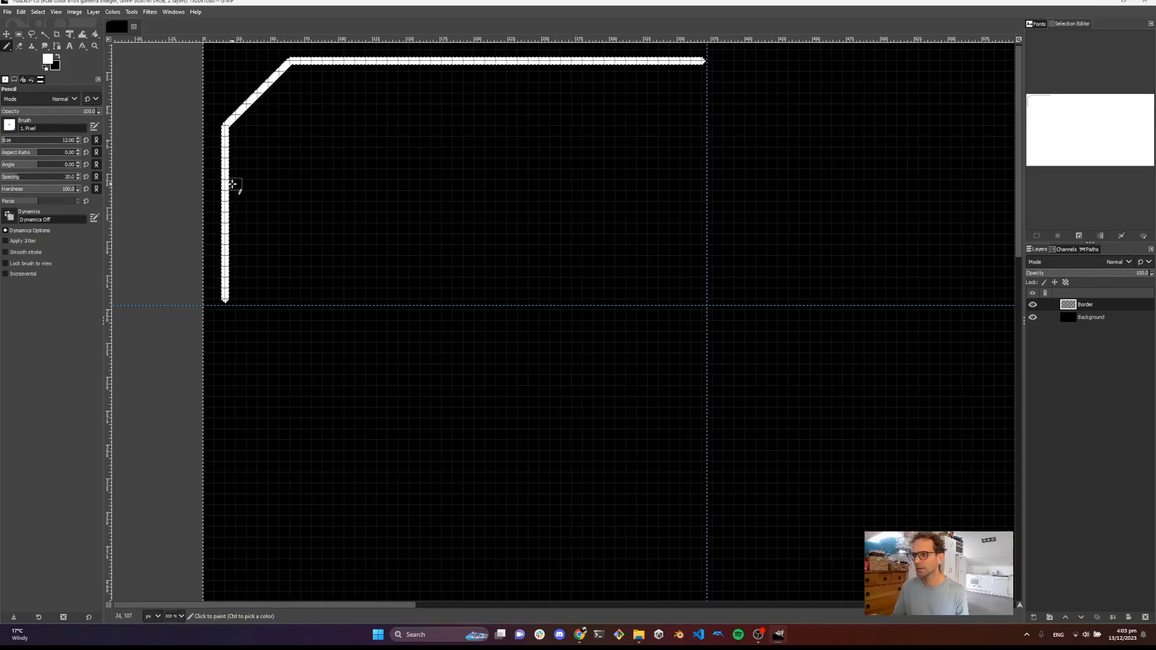
click(231, 184)
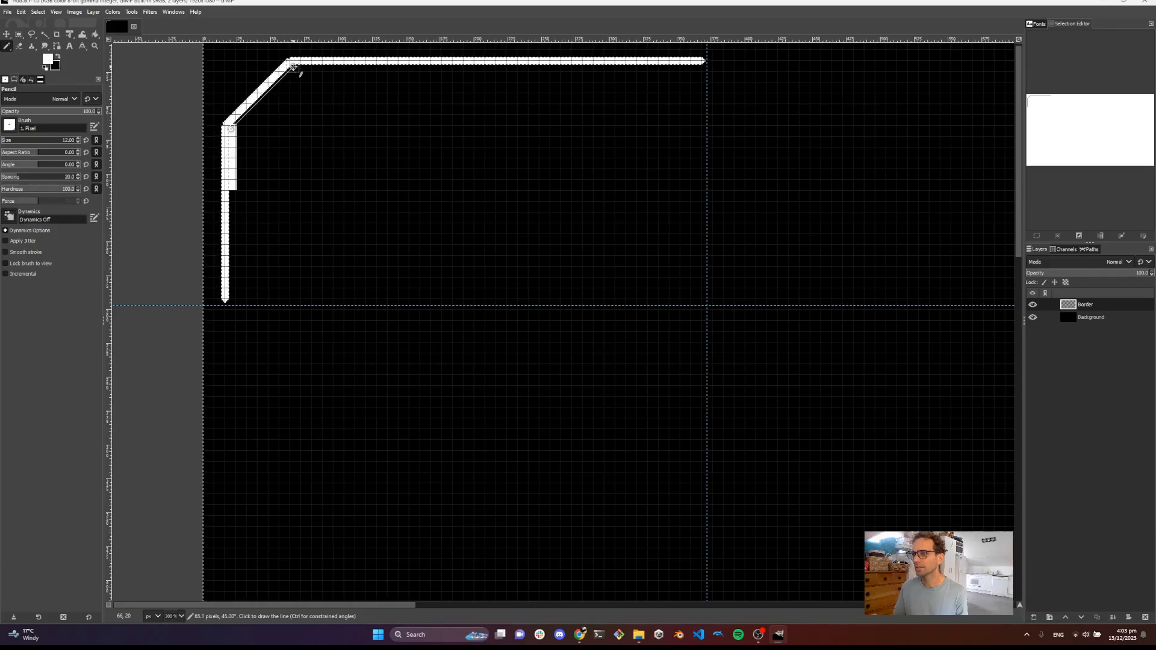
click(293, 67)
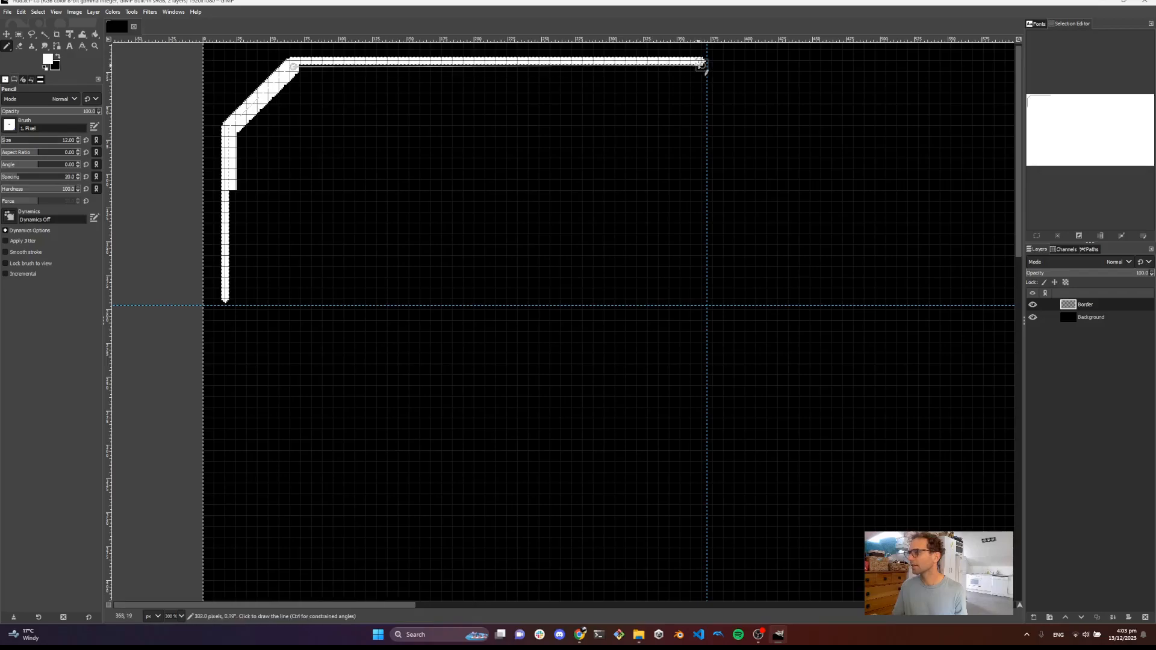
shift+click(454, 68)
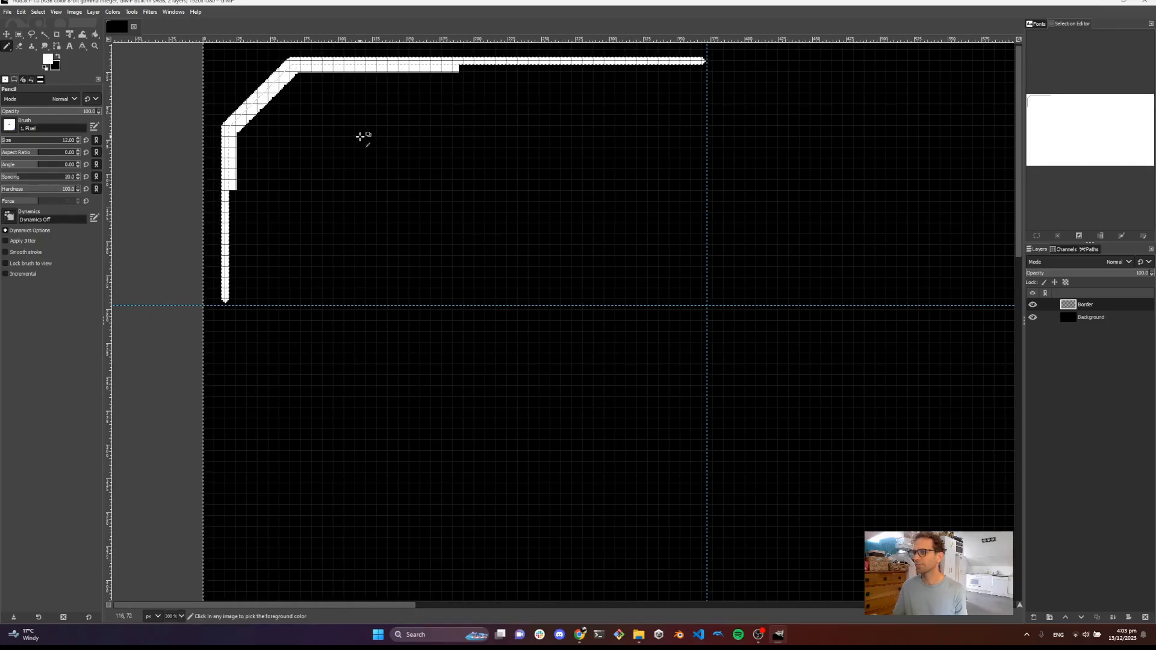
Free-select the corner at the end of the thickened top segment and clear it to a 45° bevel
scroll(373, 141, down, 2)
scroll(400, 188, up, 2)
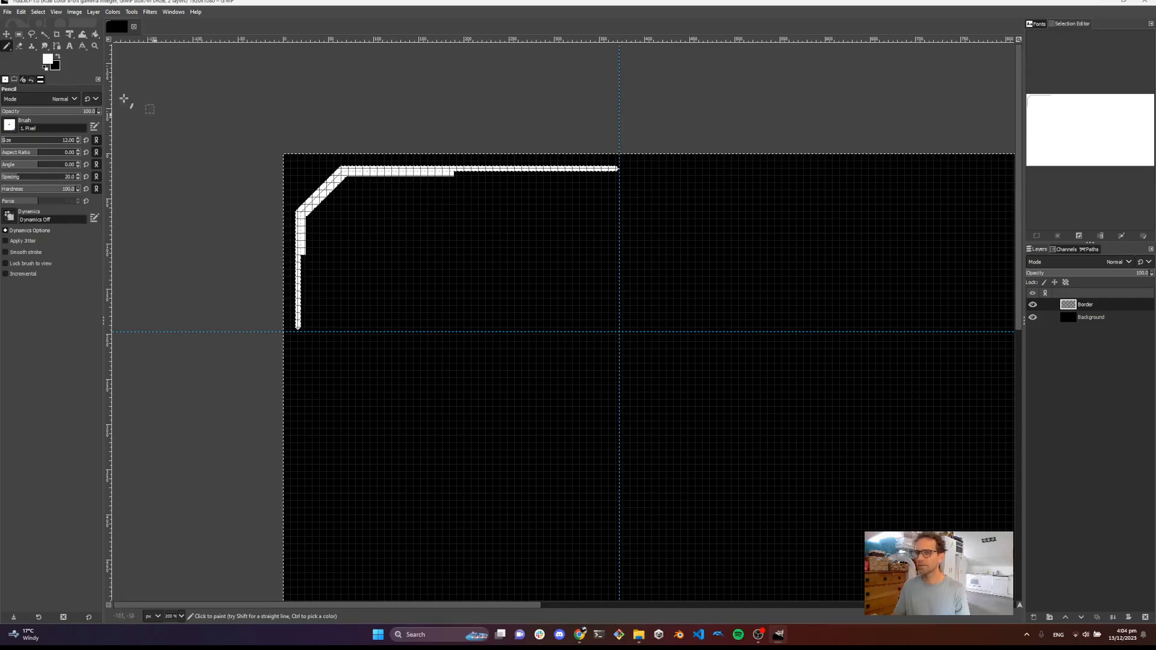
click(32, 35)
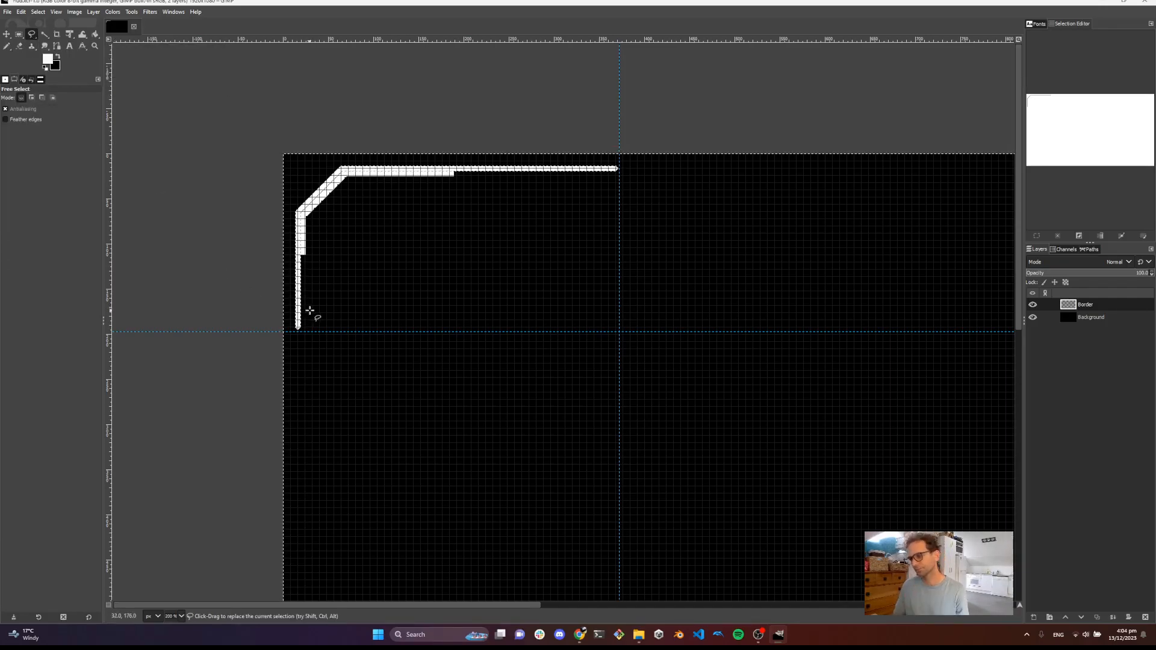
scroll(338, 255, up, 2)
drag(532, 261, 496, 260)
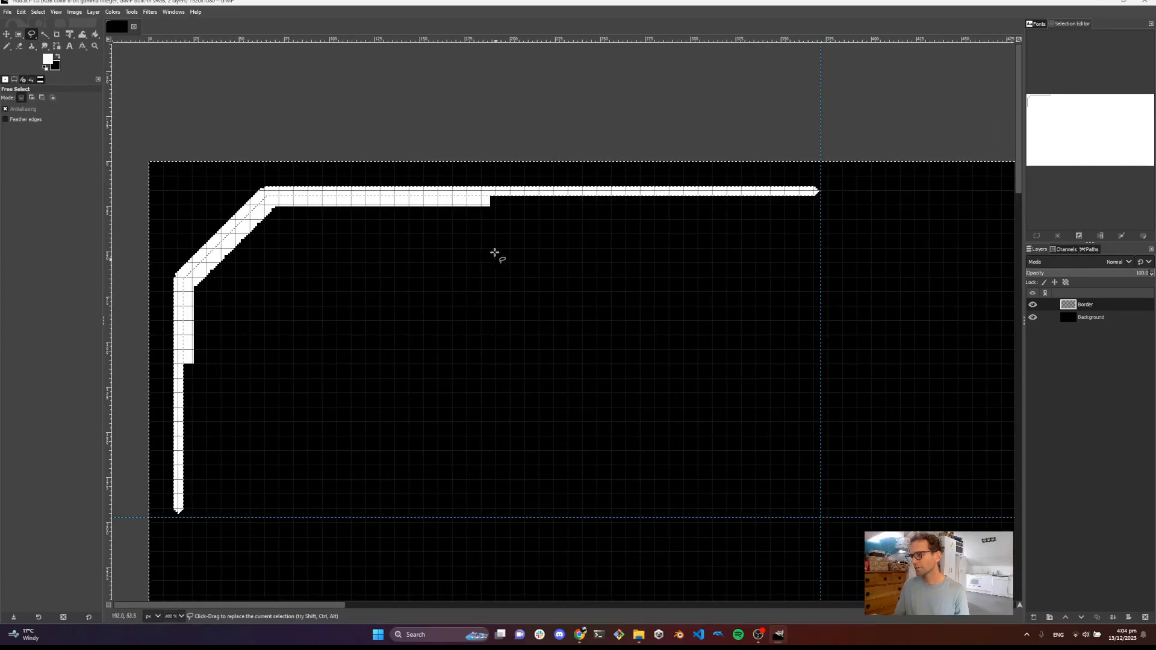
scroll(499, 250, up, 3)
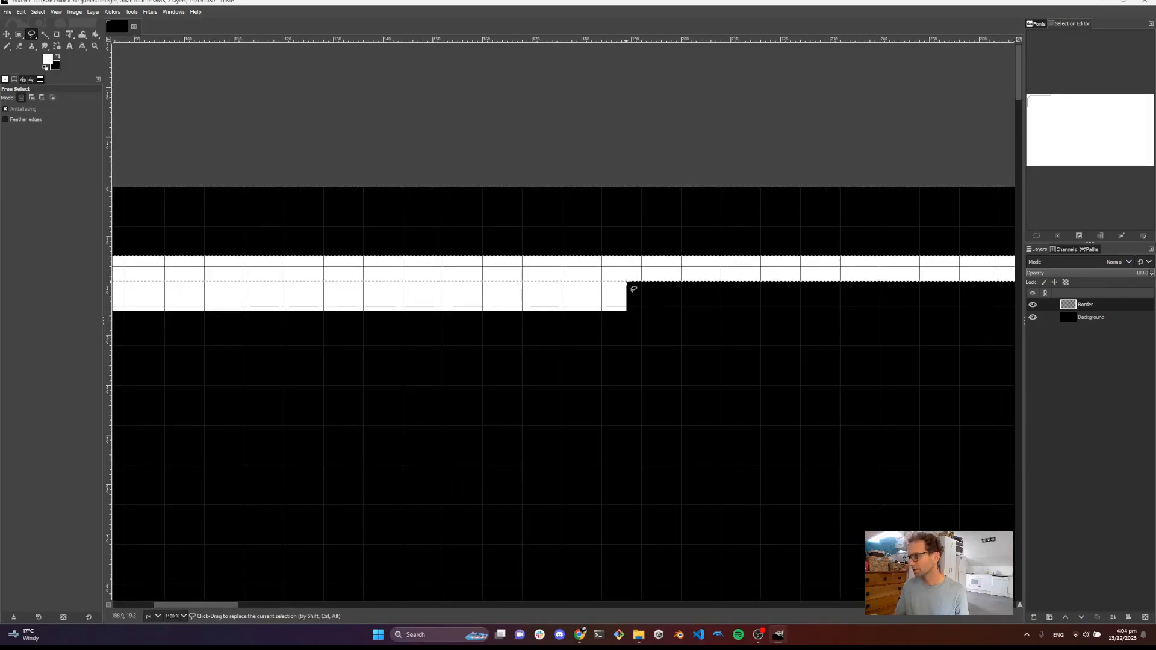
click(626, 281)
click(599, 312)
click(646, 336)
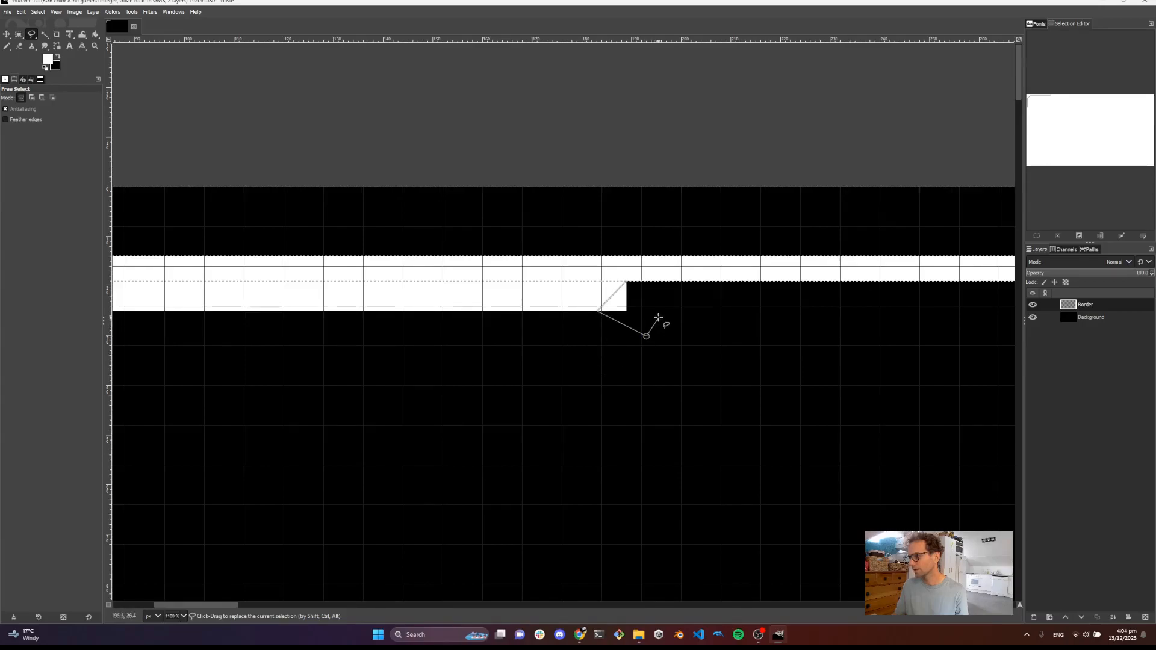
click(664, 293)
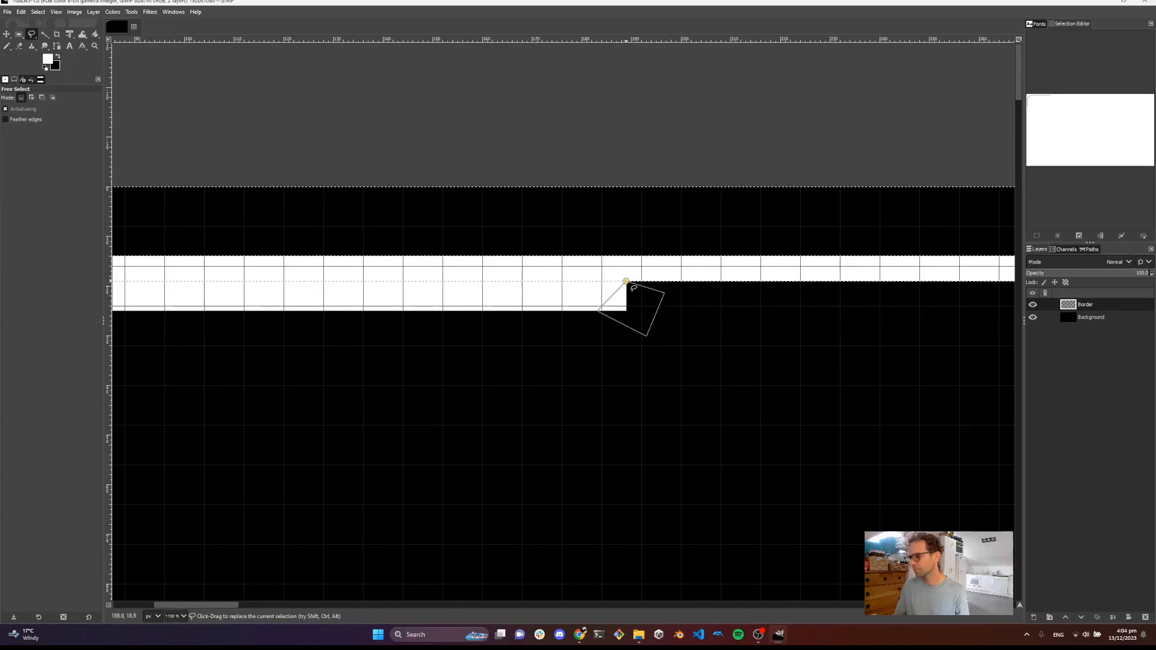
click(627, 281)
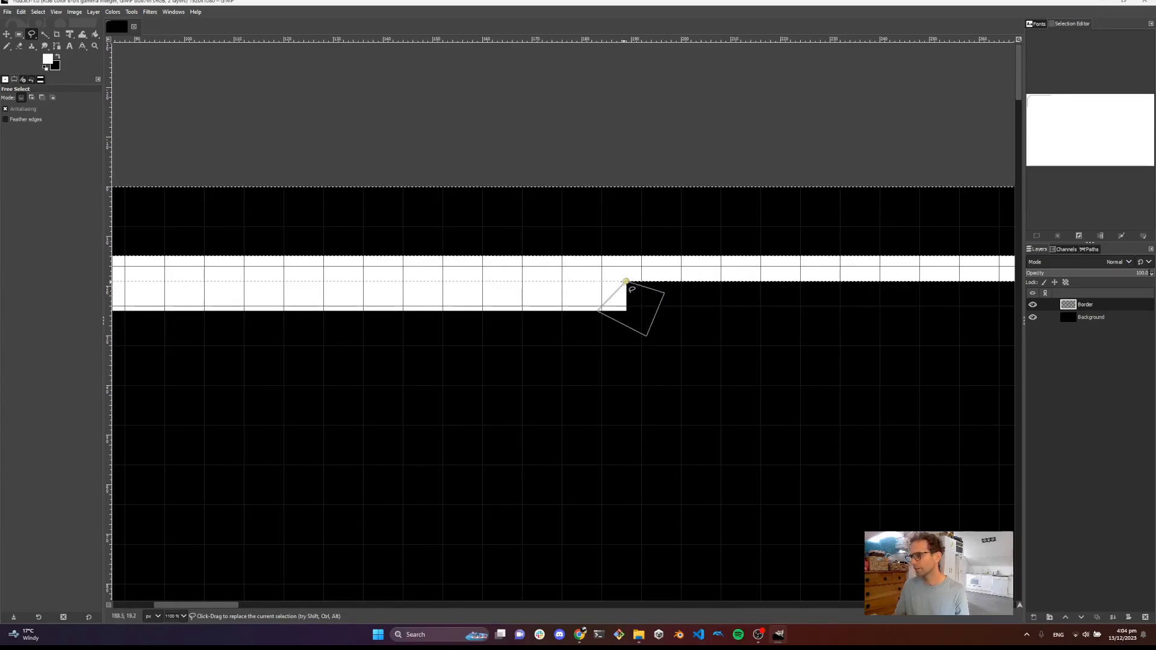
key(Return)
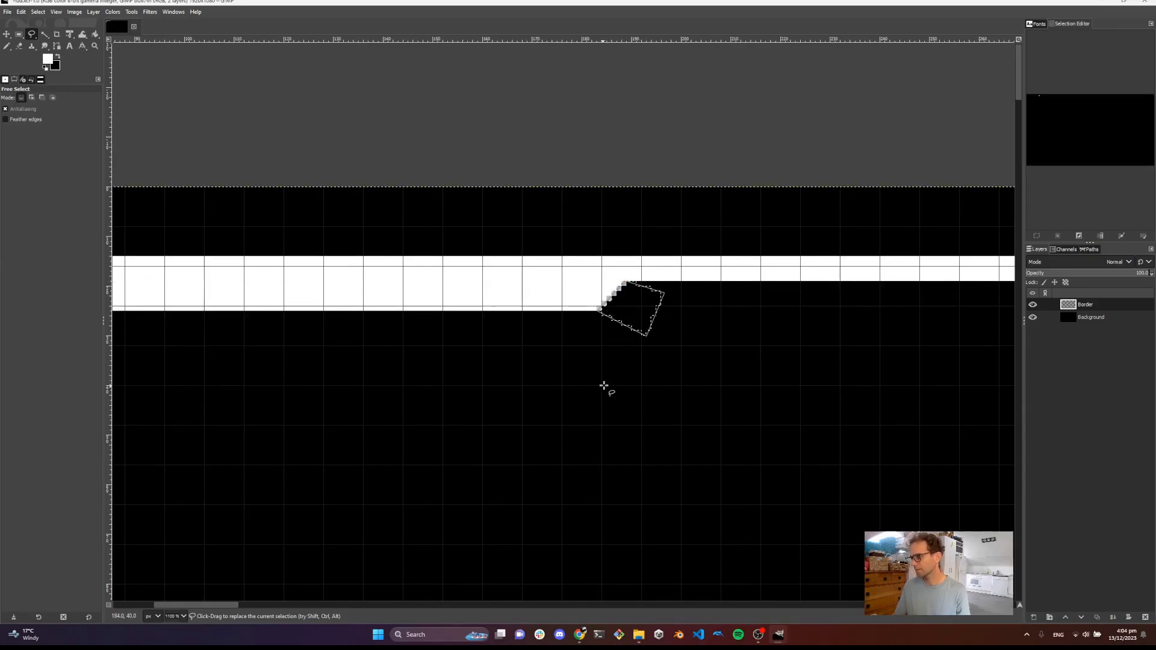
Remove the selection
ctrl+scroll(604, 388, down, 2)
drag(577, 418, 635, 342)
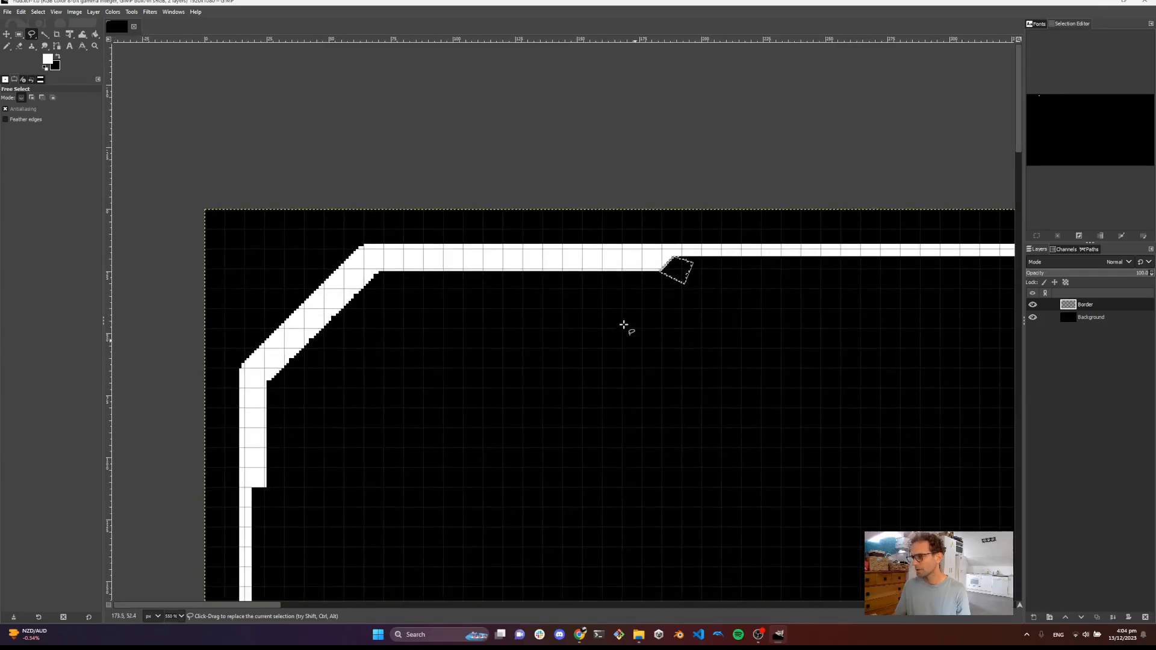
click(38, 13)
key(Escape)
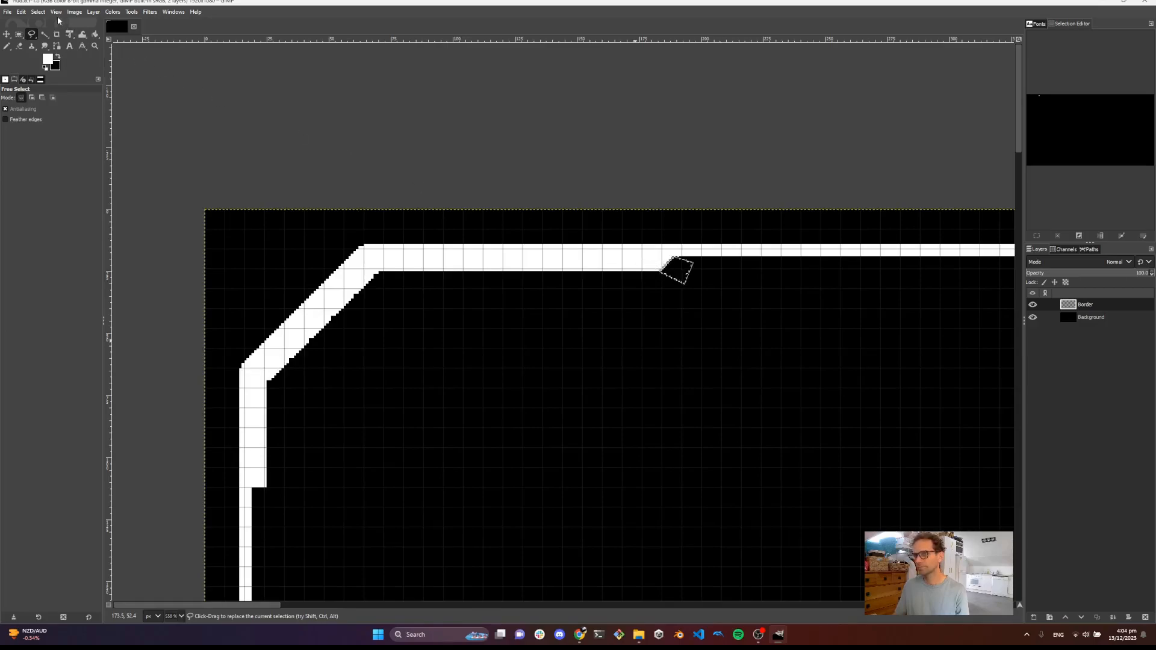
click(38, 12)
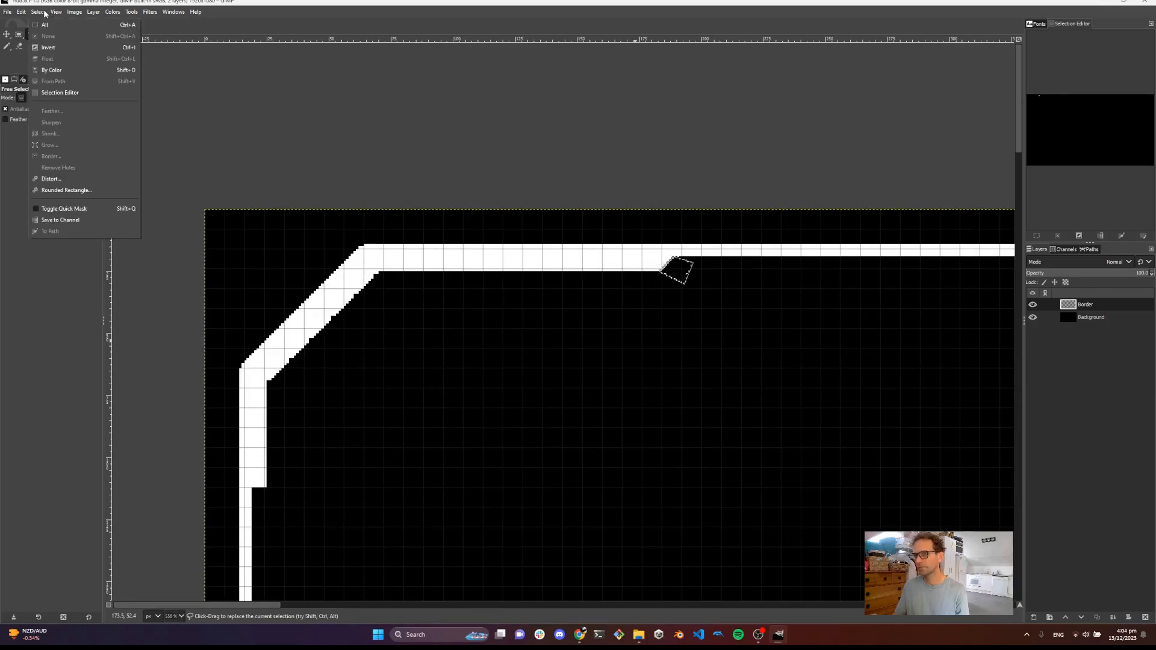
click(163, 64)
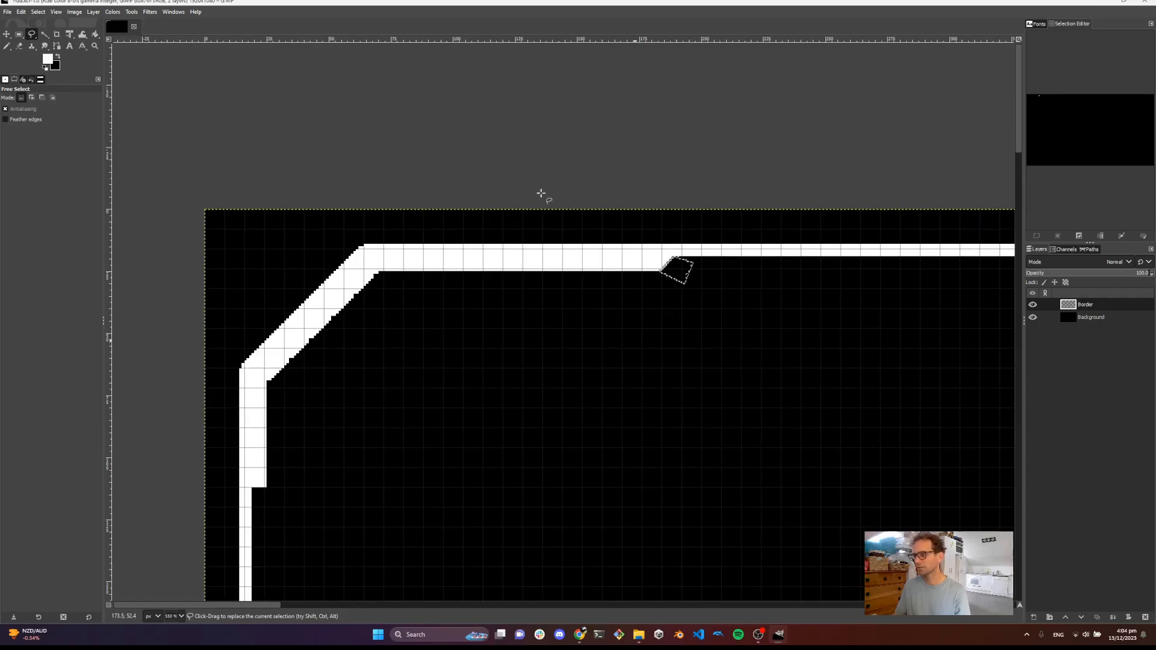
key(ctrl+shift+a)
mouse_move(679, 305)
mouse_down()
mouse_move(632, 270)
mouse_move(604, 211)
mouse_up()
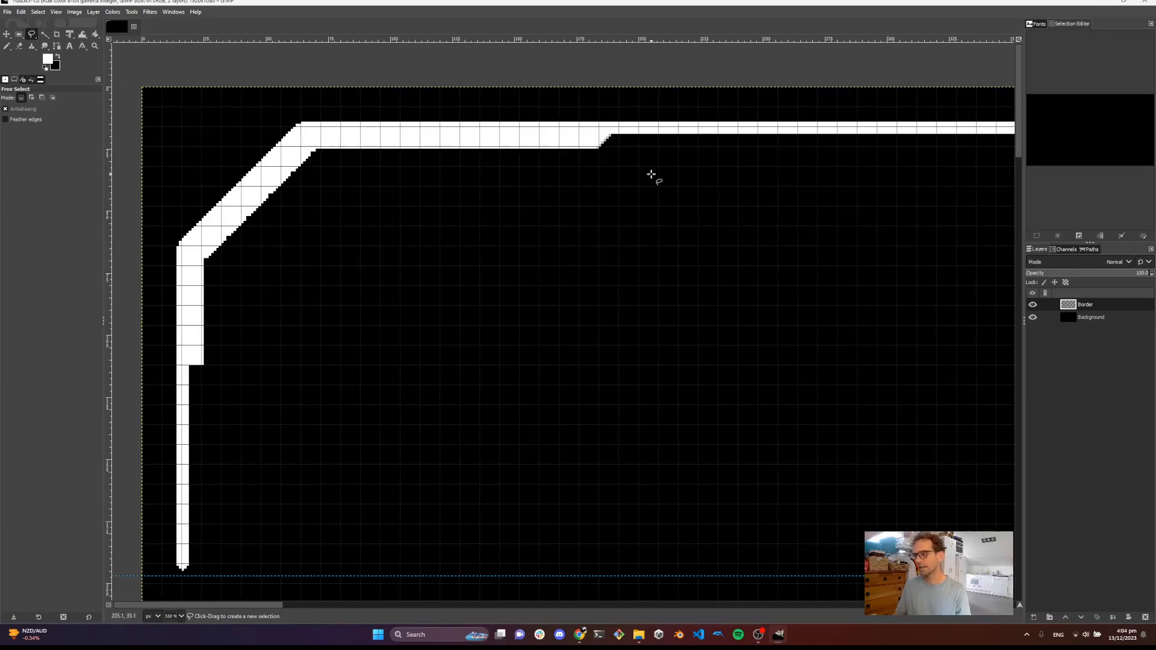
Free-select the stepped corner where the vertical line narrows and clear it to a diagonal bevel, then deselect
drag(199, 368, 254, 335)
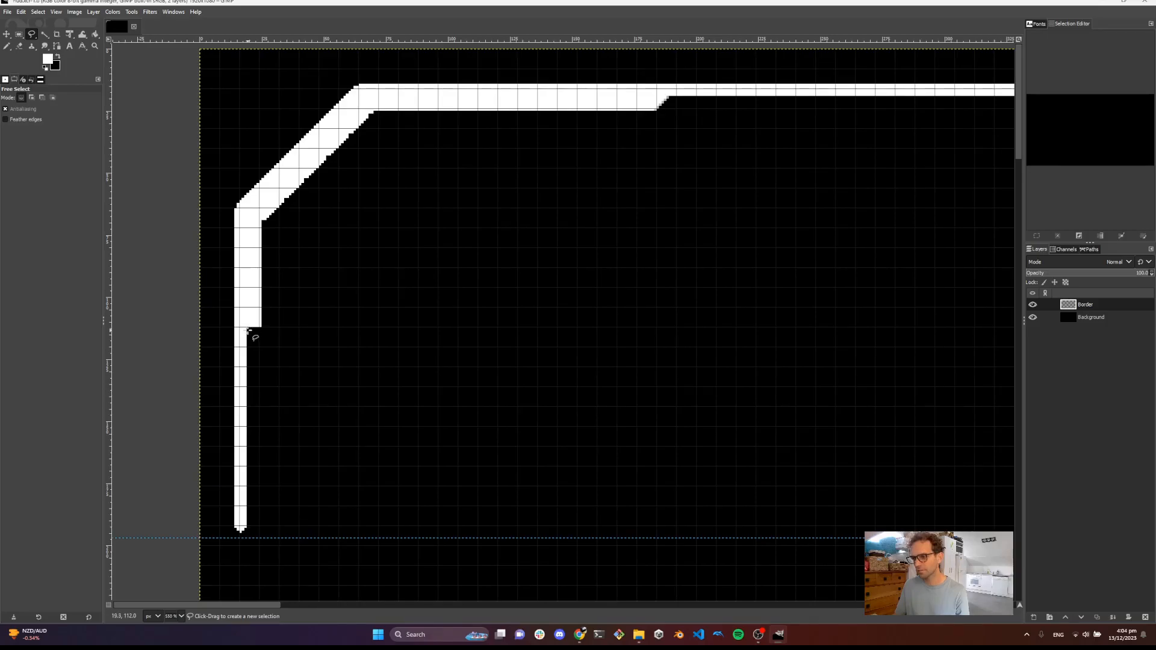
scroll(248, 330, up, 1)
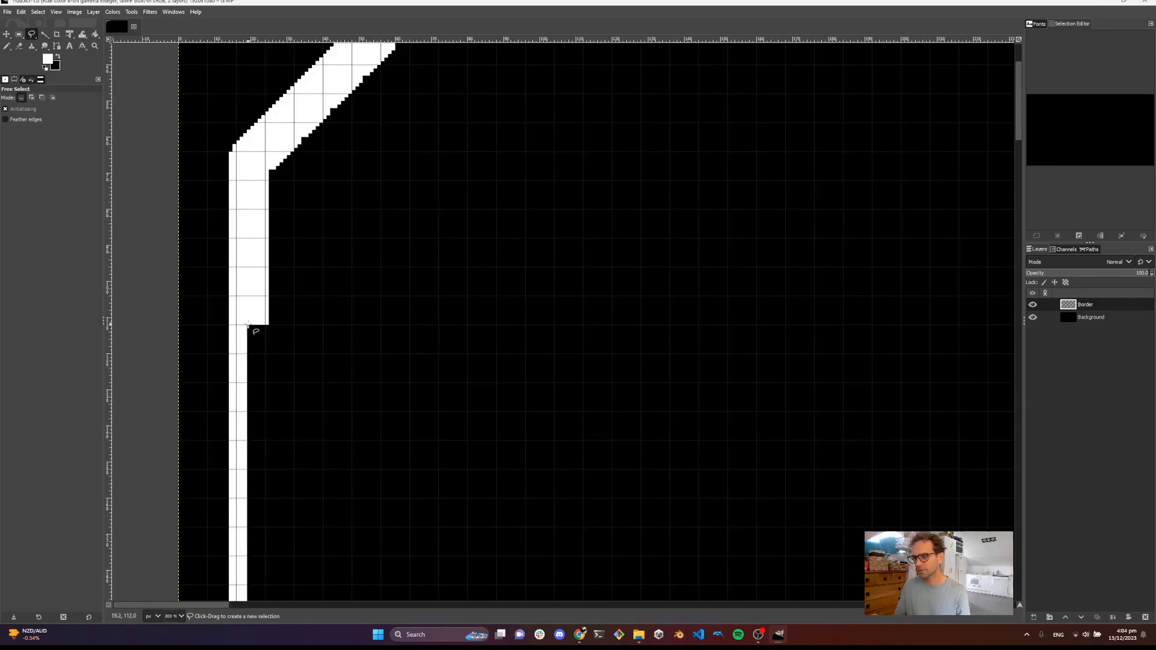
click(247, 325)
click(287, 353)
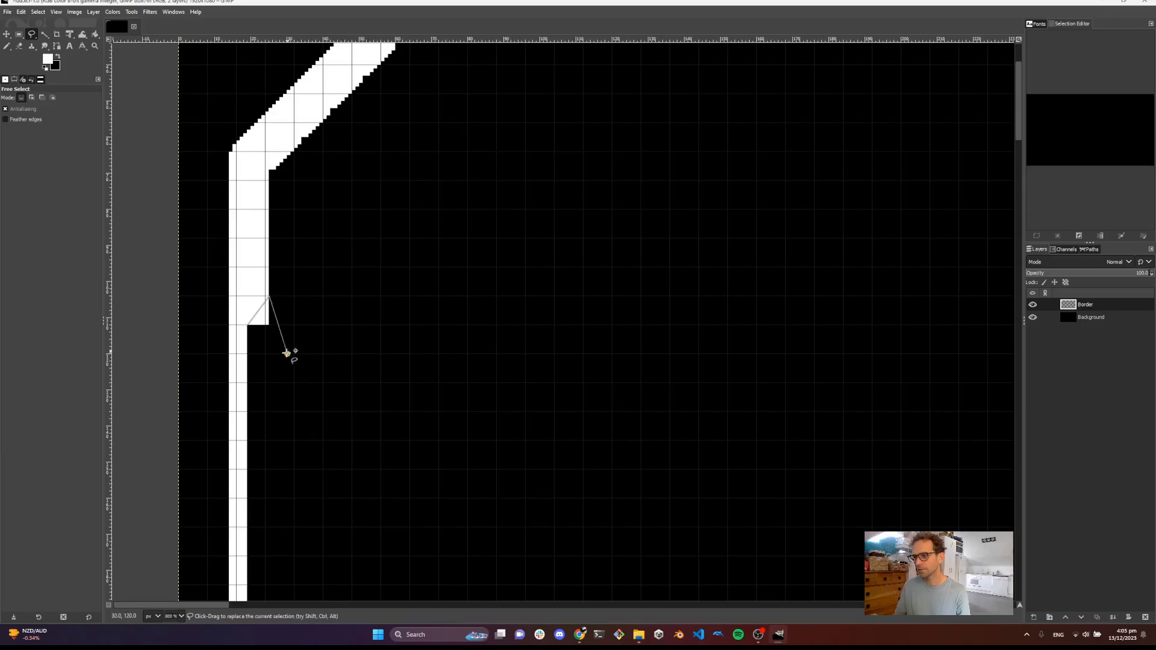
click(248, 326)
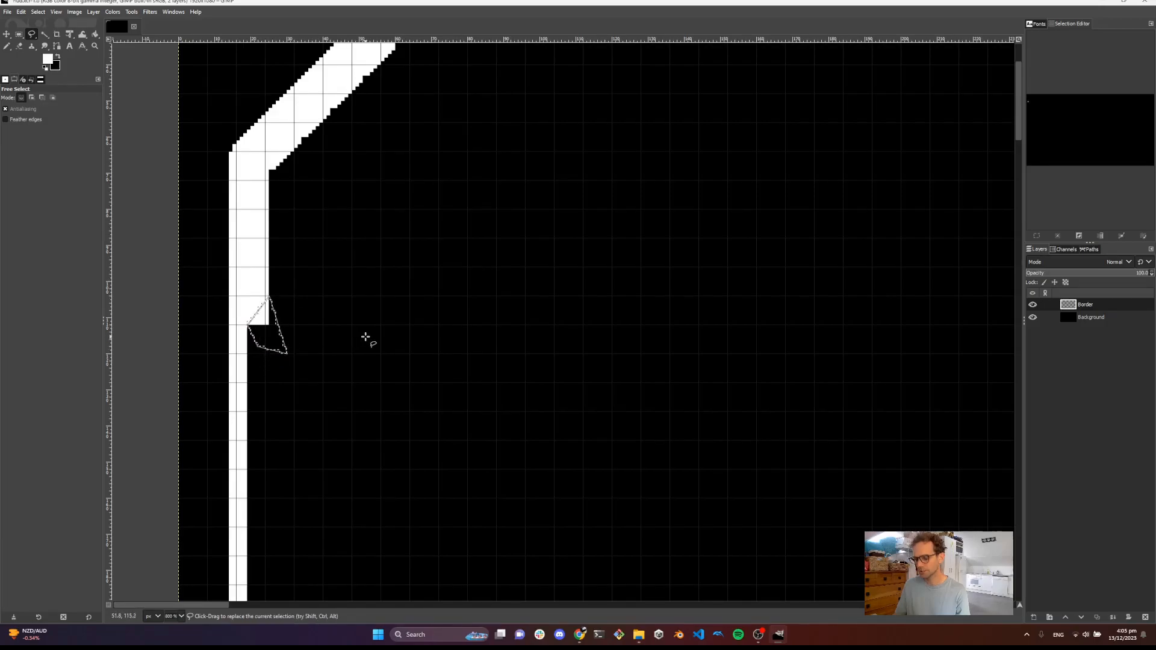
key(Return)
key(ctrl+shift+a)
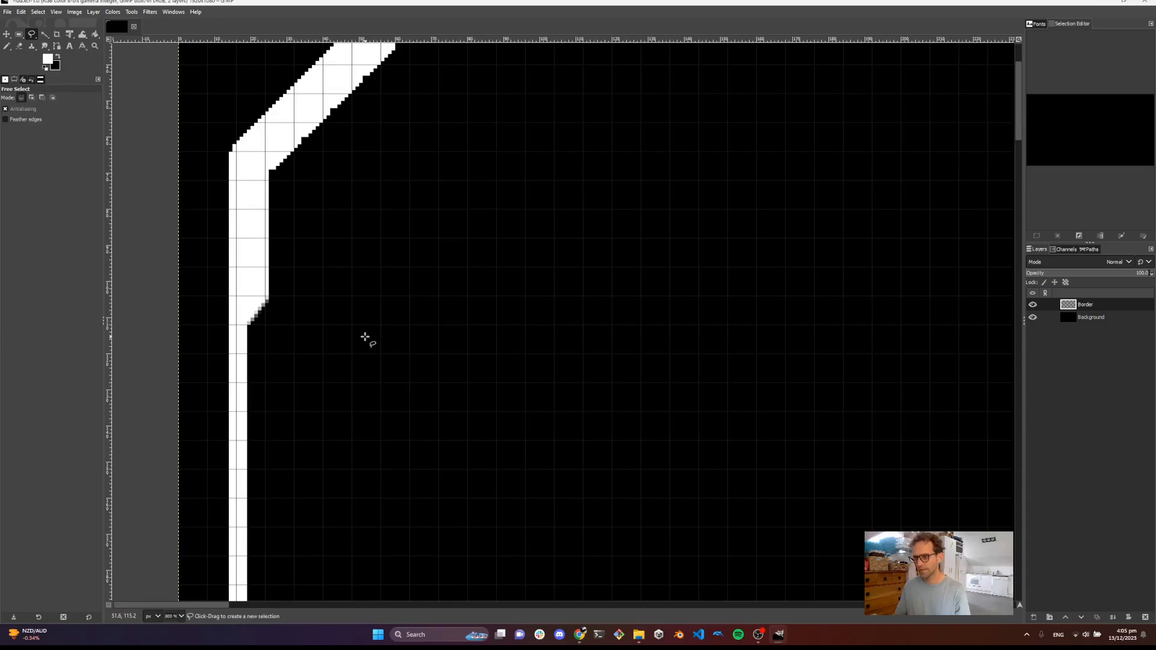
Rectangle-select the pointed bottom tip of the vertical line, delete it to square it off, and deselect
scroll(391, 315, down, 2)
drag(536, 299, 459, 318)
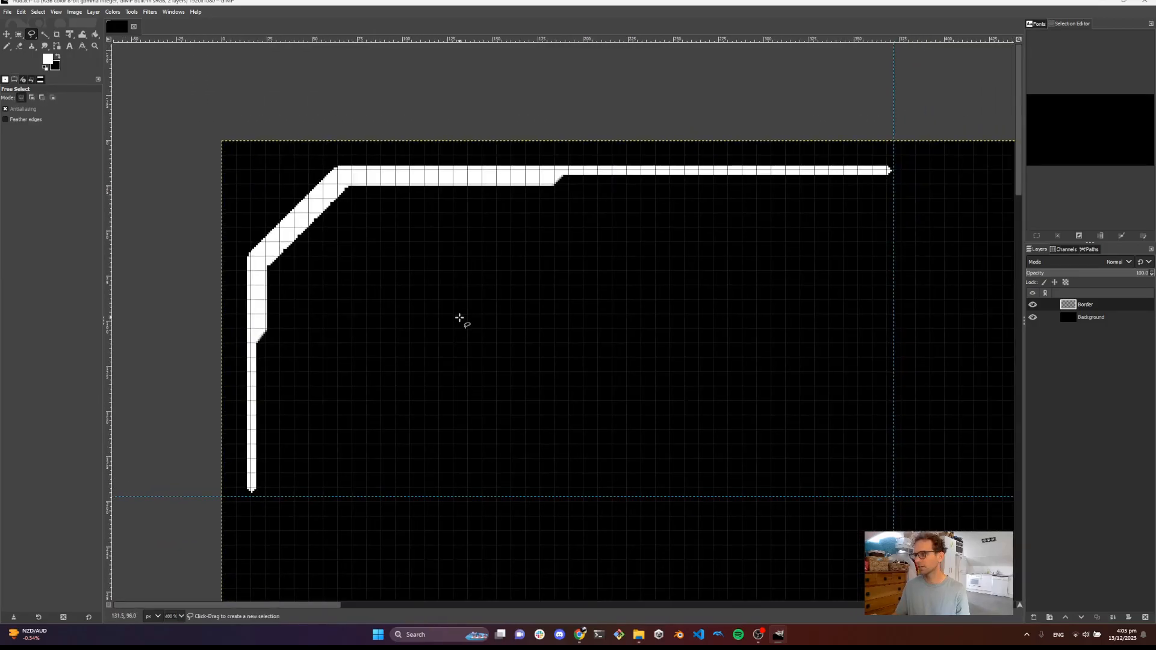
drag(252, 496, 277, 462)
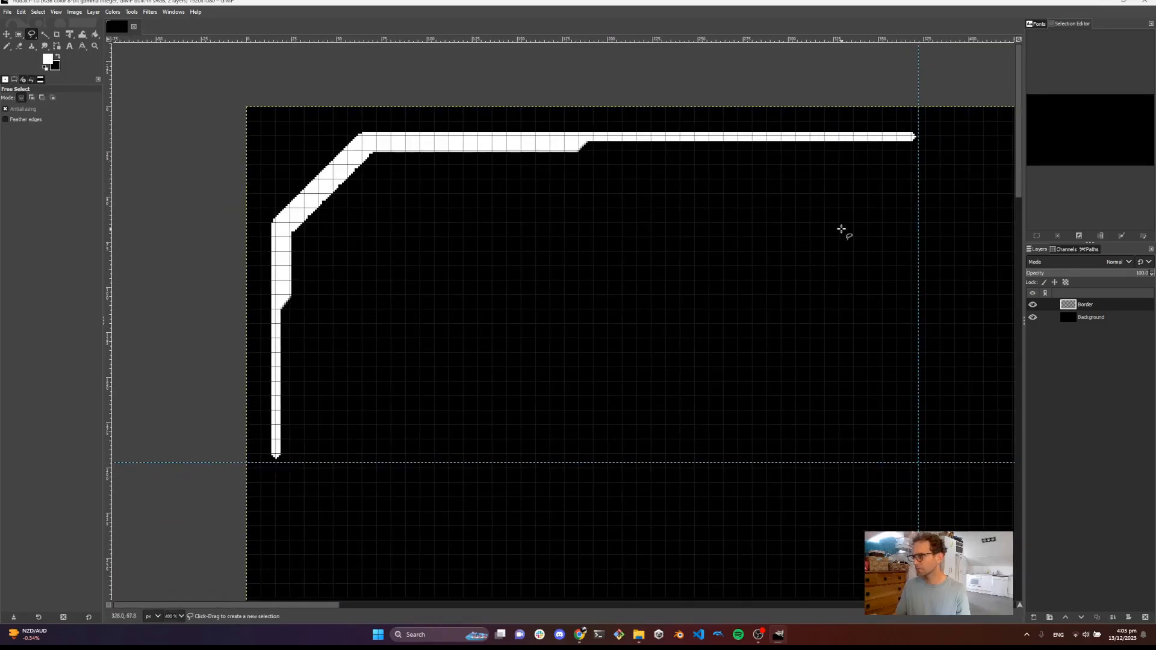
scroll(283, 434, up, 2)
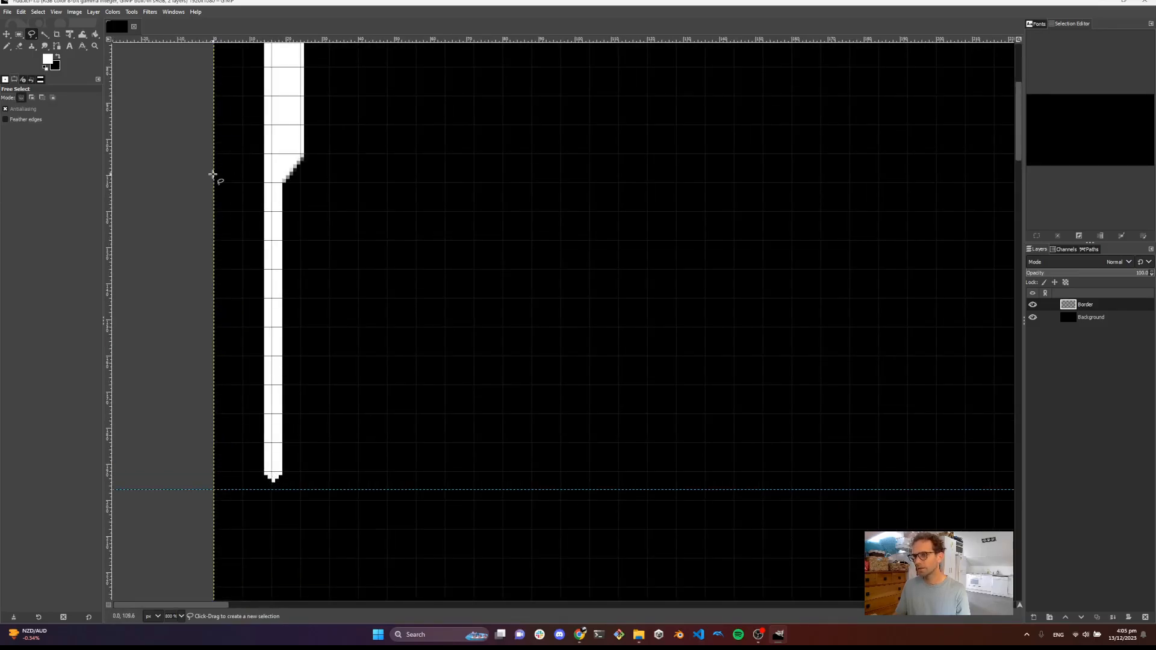
click(18, 34)
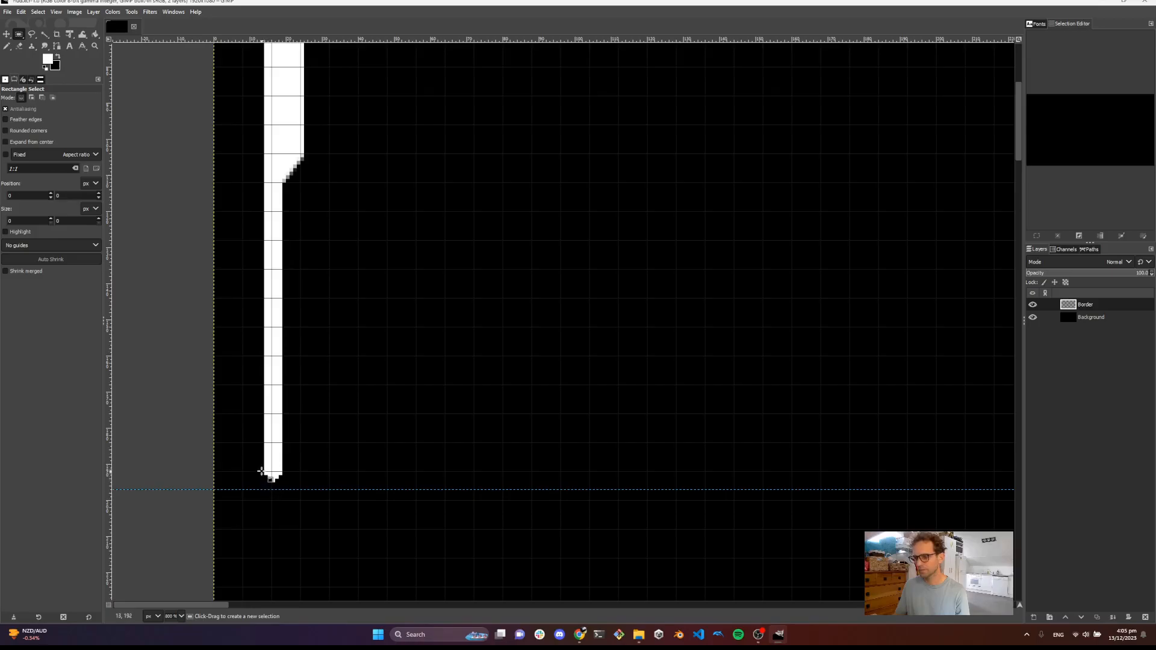
drag(259, 473, 308, 500)
key(Delete)
key(ctrl+shift+a)
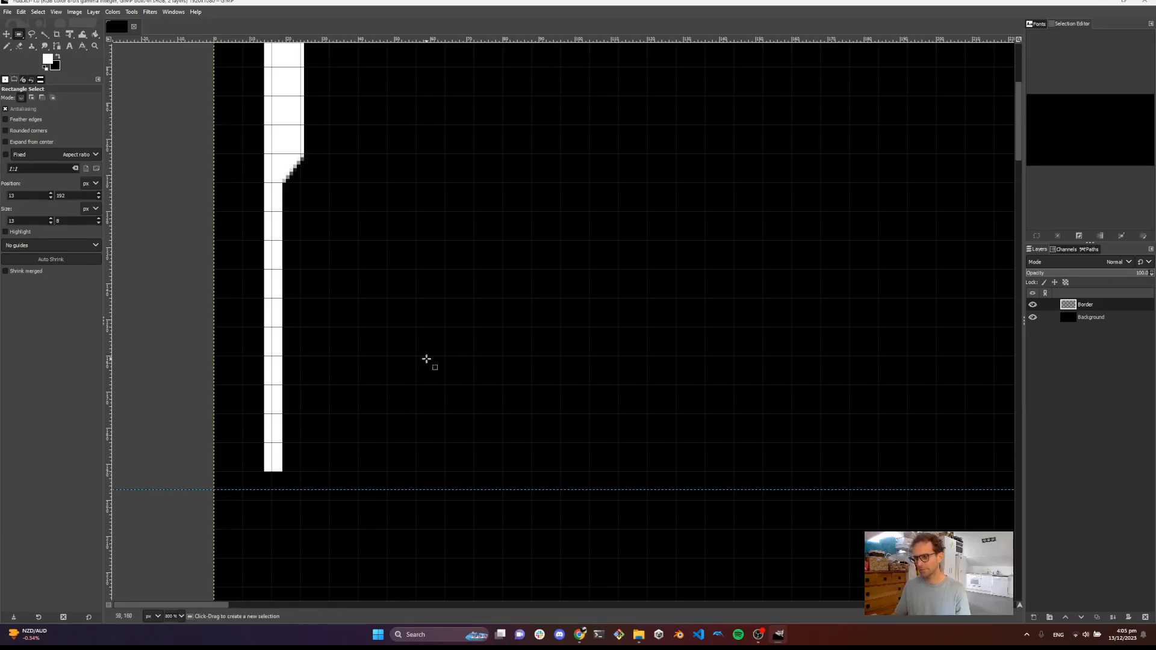
Free-select the right end of the top line, clear it to a diagonal bevel, and deselect
scroll(421, 361, down, 2)
drag(669, 235, 456, 286)
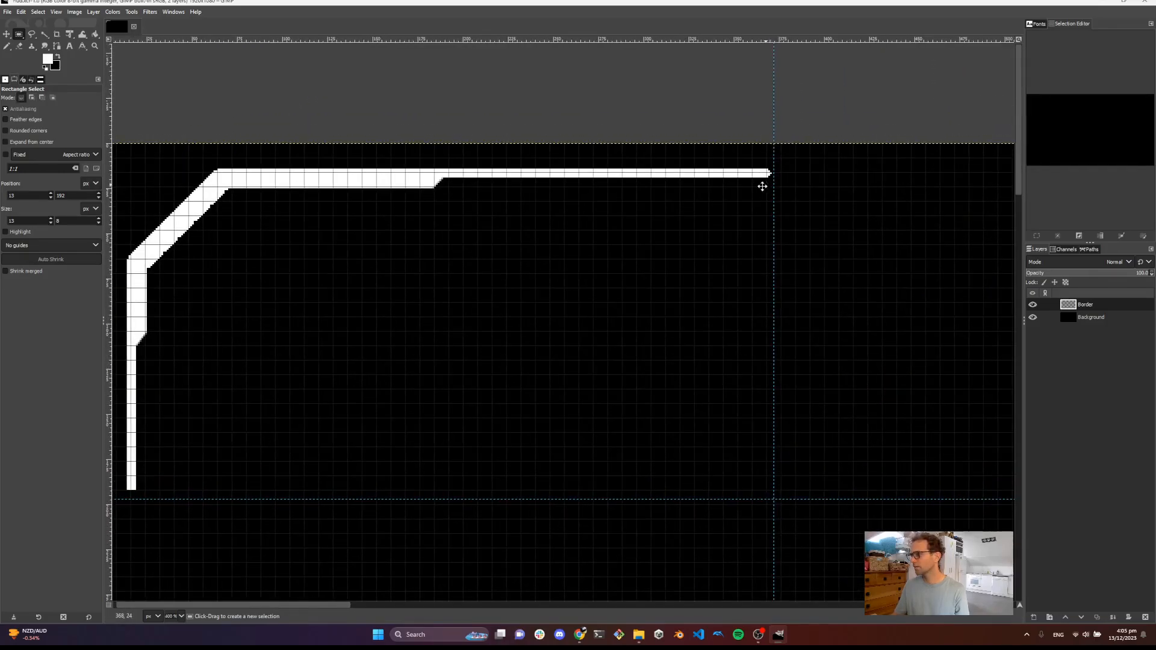
drag(766, 185, 615, 205)
click(33, 36)
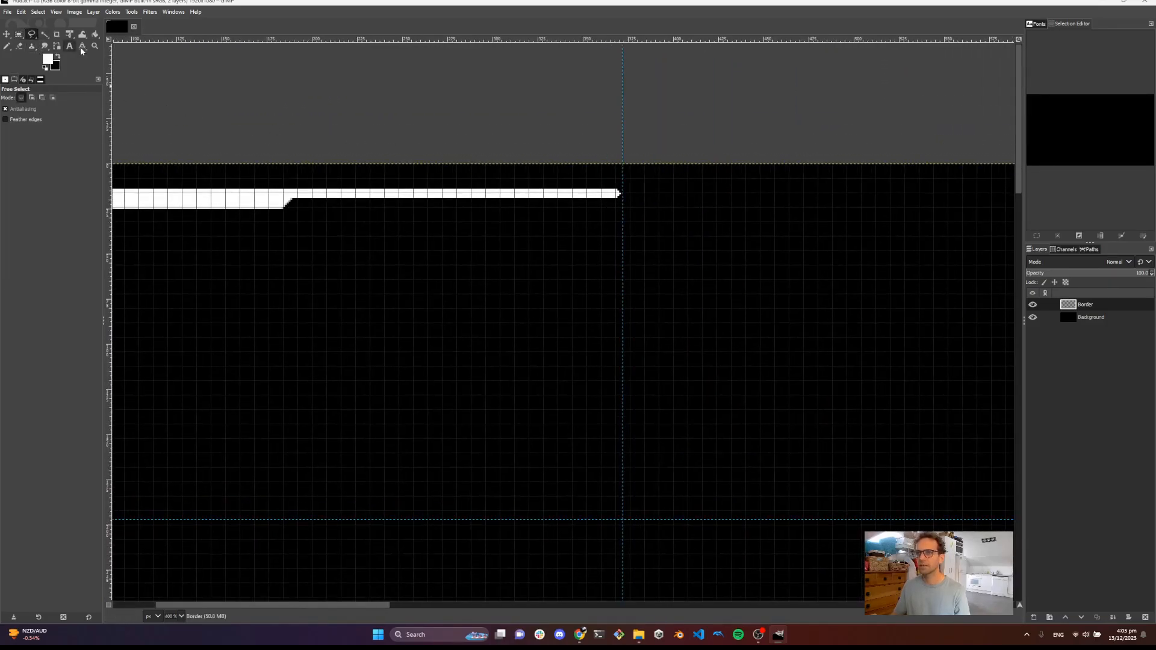
ctrl+scroll(614, 192, up, 3)
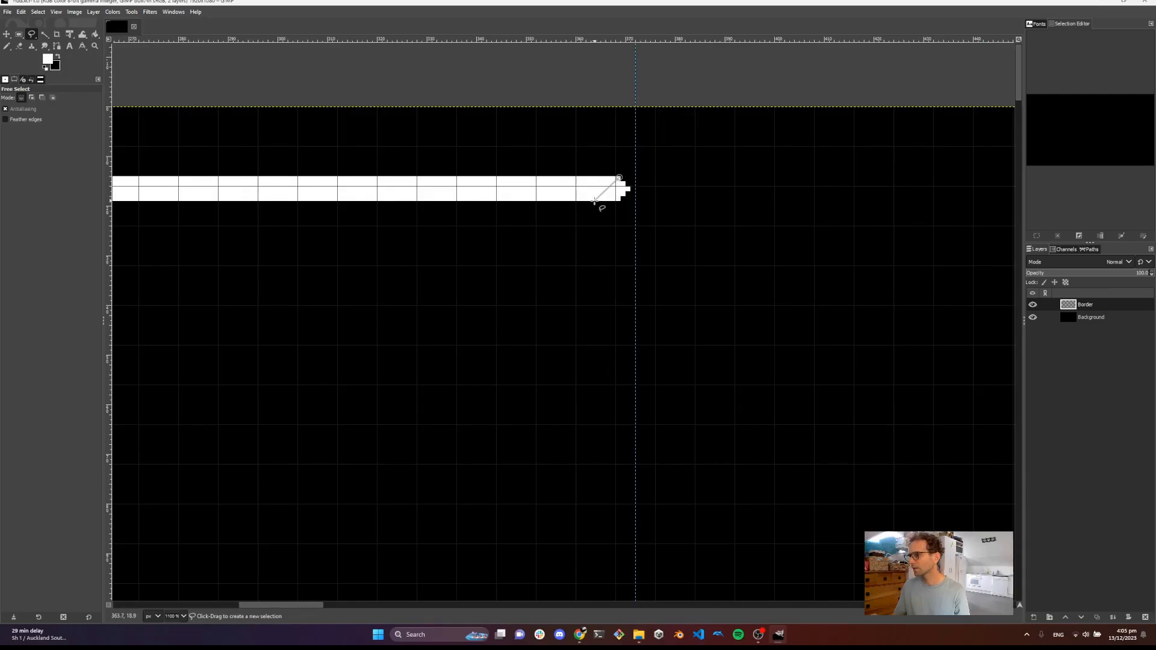
click(654, 245)
click(686, 186)
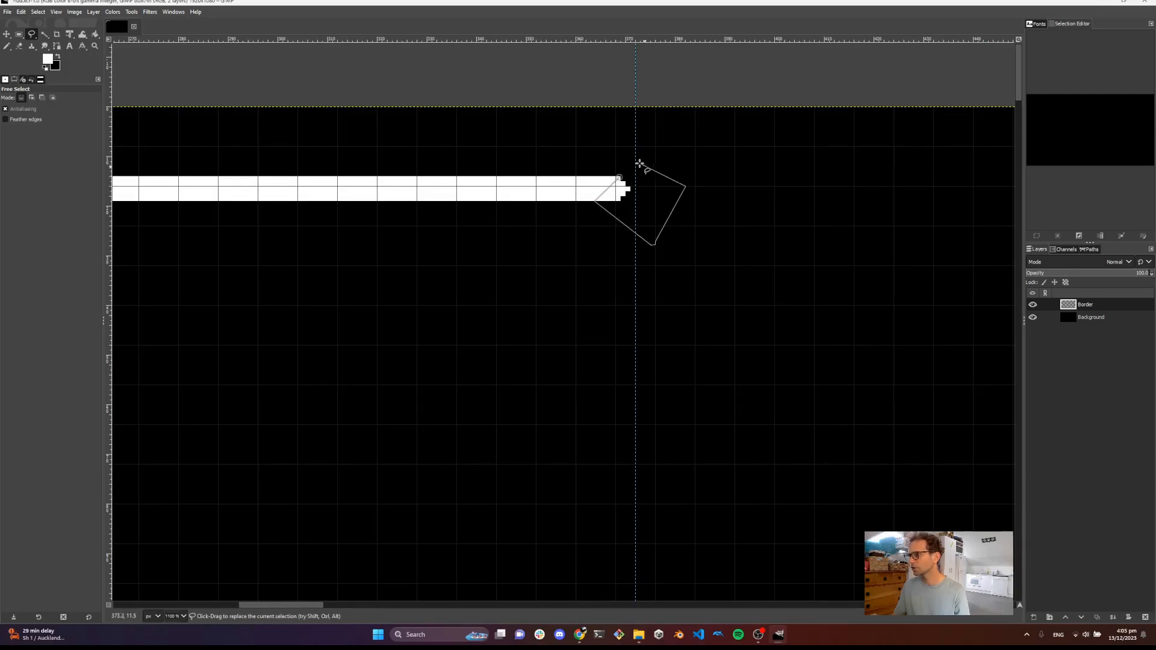
click(621, 178)
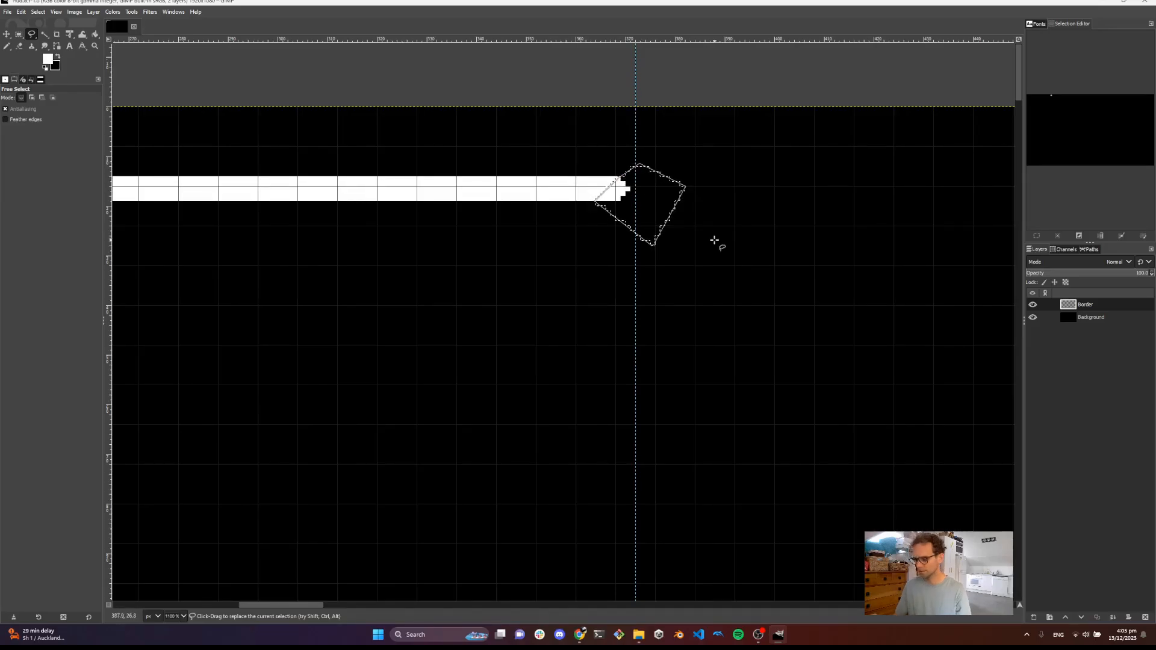
key(Return)
key(Delete)
key(ctrl+shift+a)
Add a new transparent layer named Bezel above the Border layer
ctrl+scroll(663, 265, down, 5)
drag(487, 345, 631, 303)
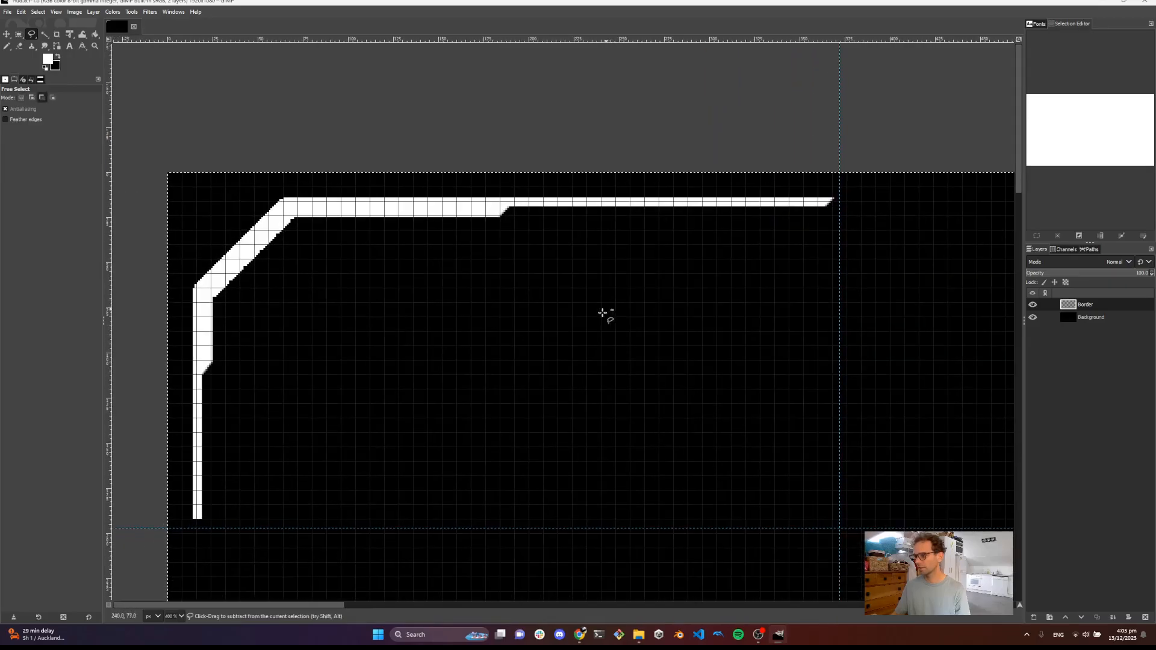
ctrl+scroll(528, 334, down, 1)
drag(566, 363, 555, 319)
ctrl+scroll(487, 298, down, 1)
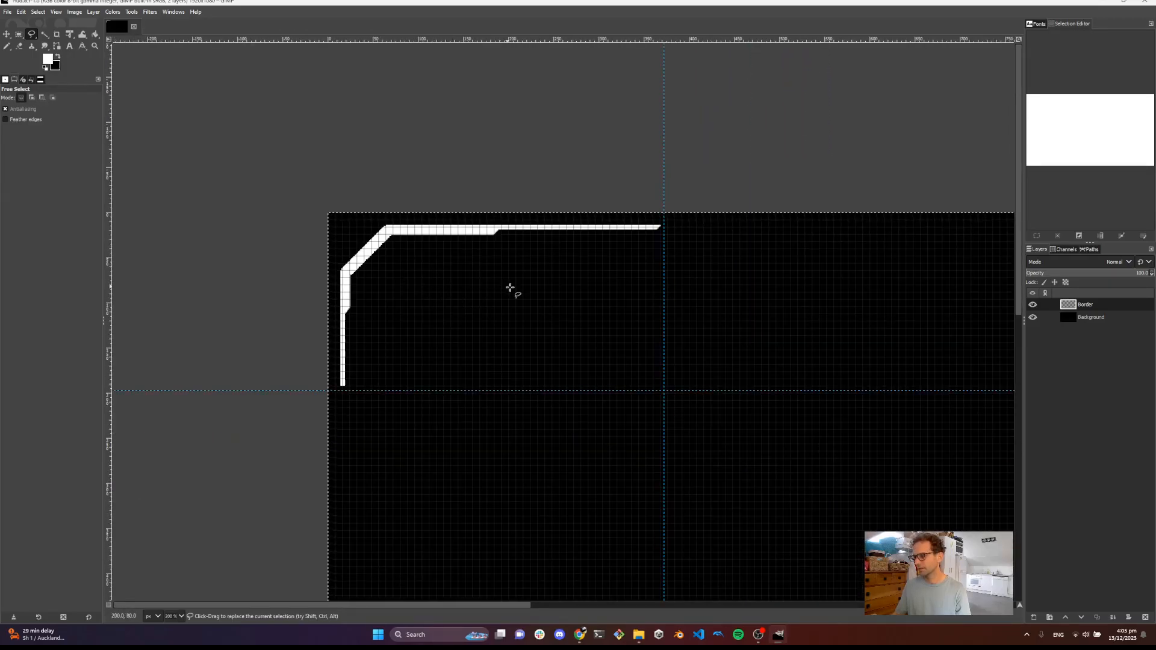
drag(509, 288, 469, 284)
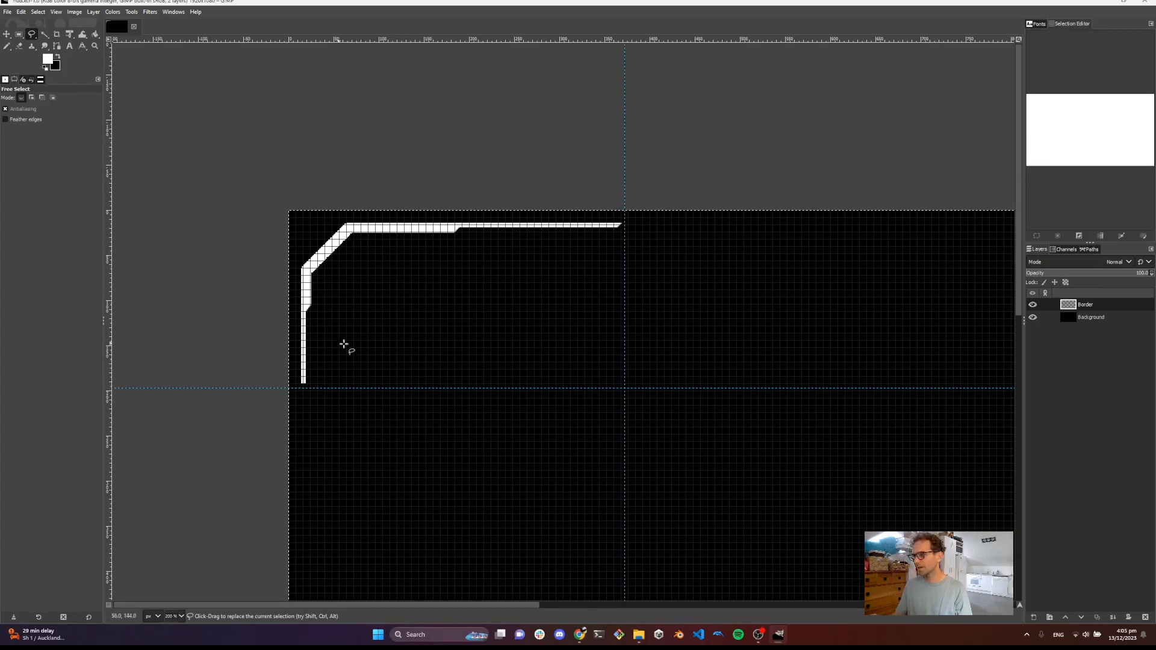
right_click(1101, 383)
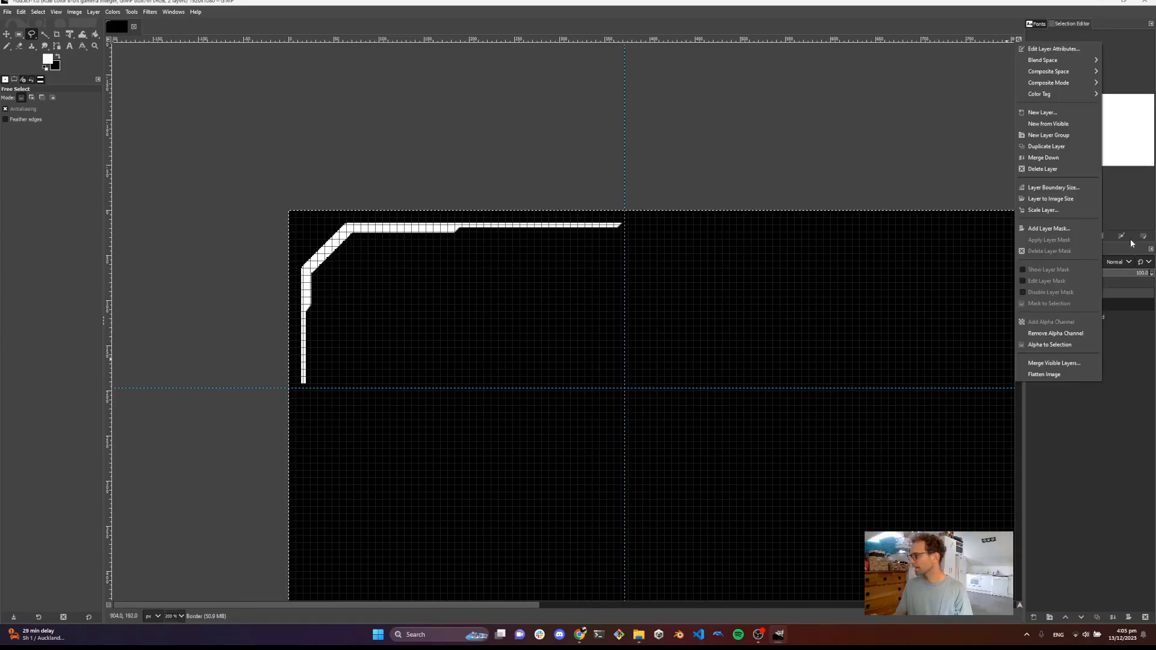
click(1045, 112)
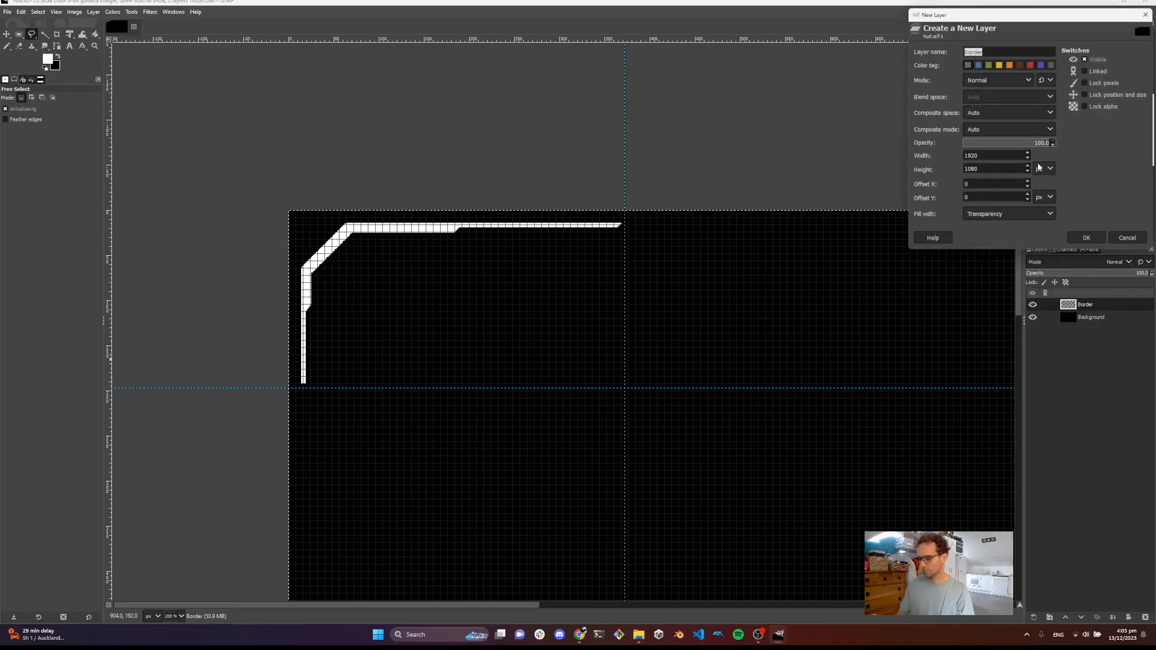
key(Return)
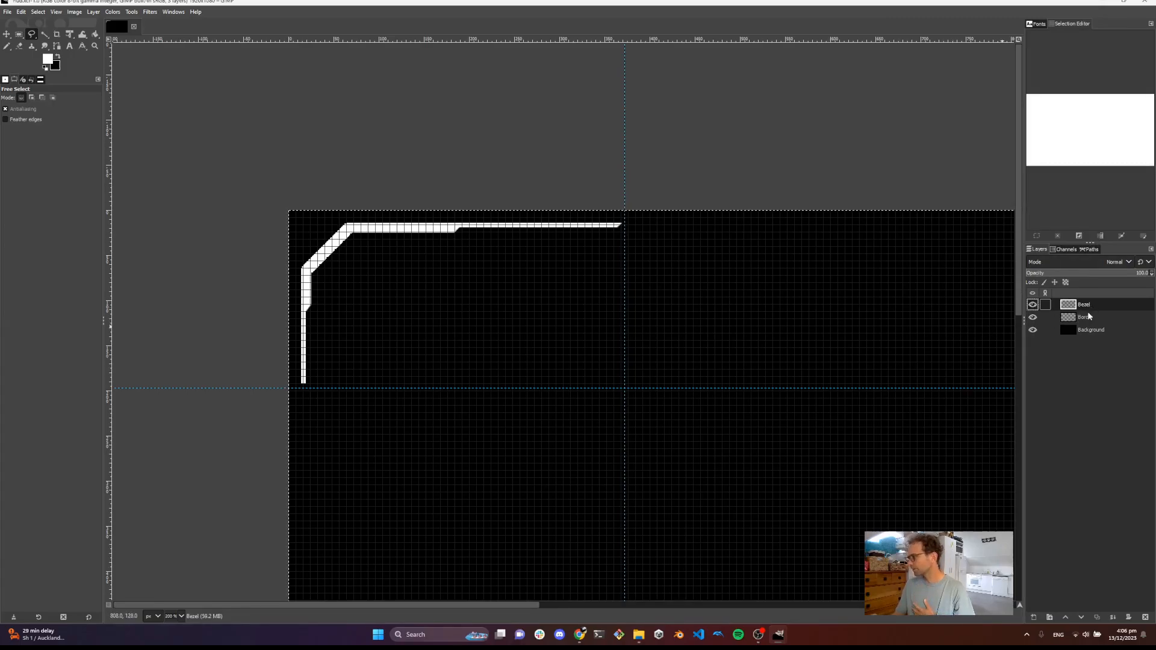
drag(1085, 308, 1084, 324)
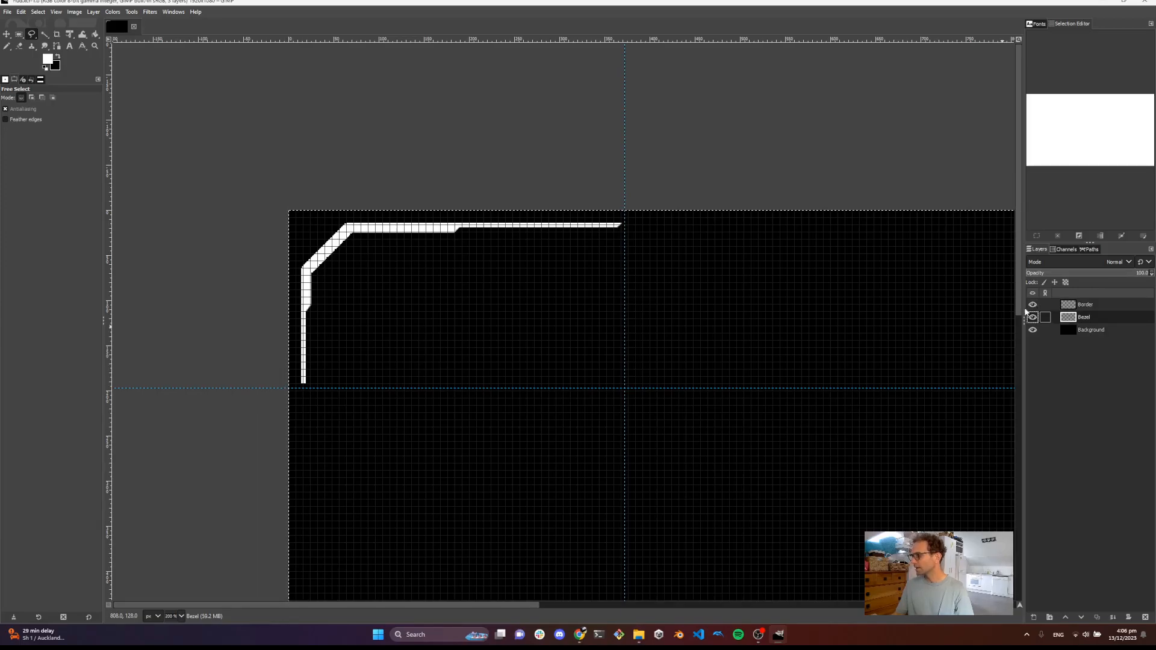
drag(1082, 307, 1079, 337)
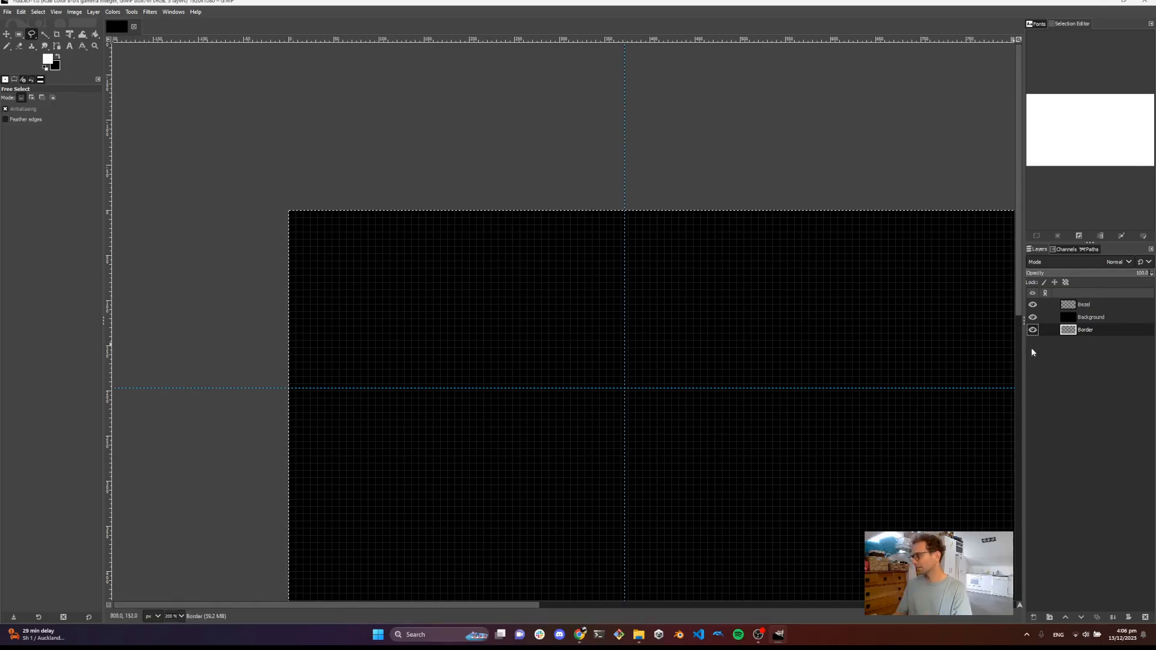
drag(1080, 337, 1081, 322)
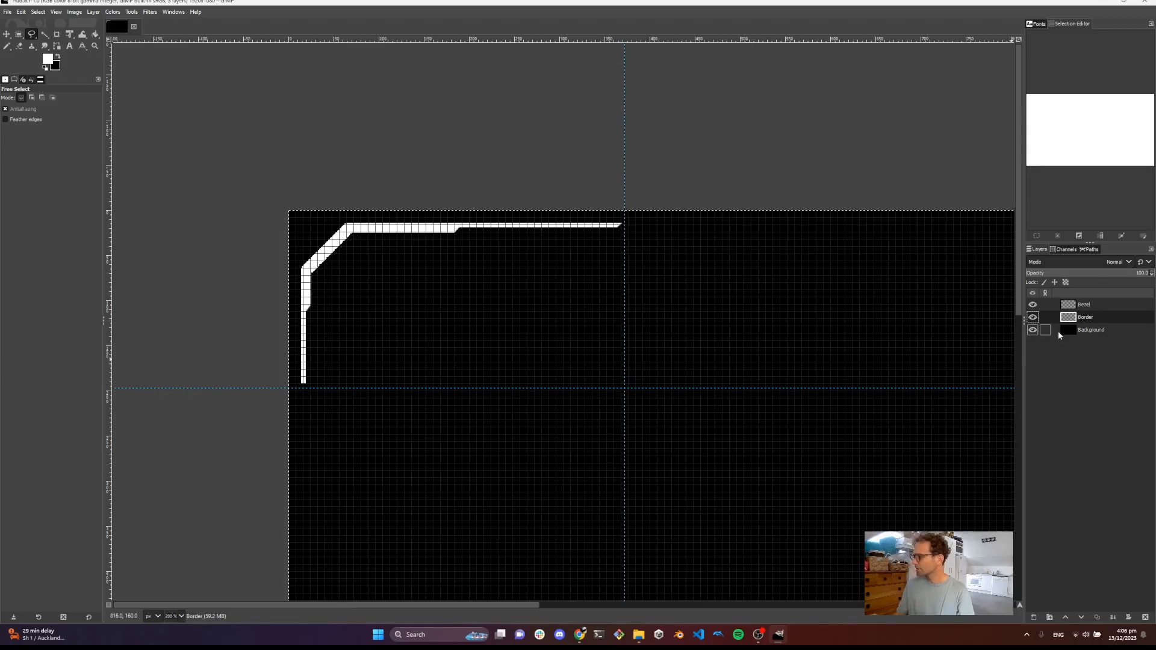
click(1082, 308)
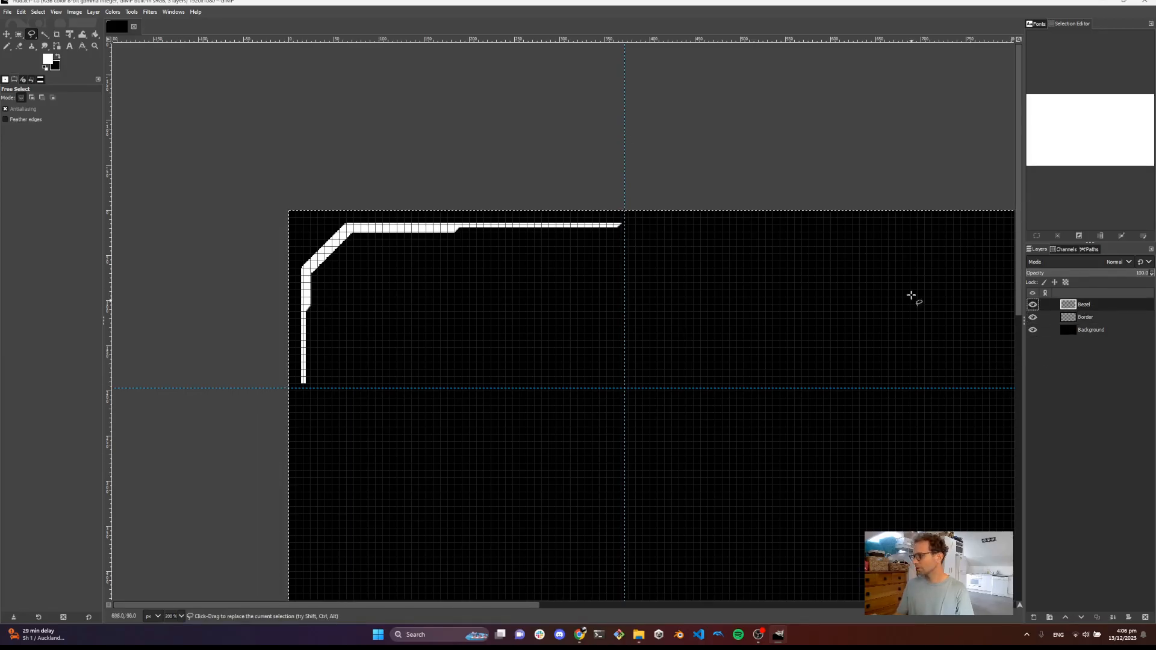
Switch to the Pencil and set its size to 4
drag(392, 351, 305, 326)
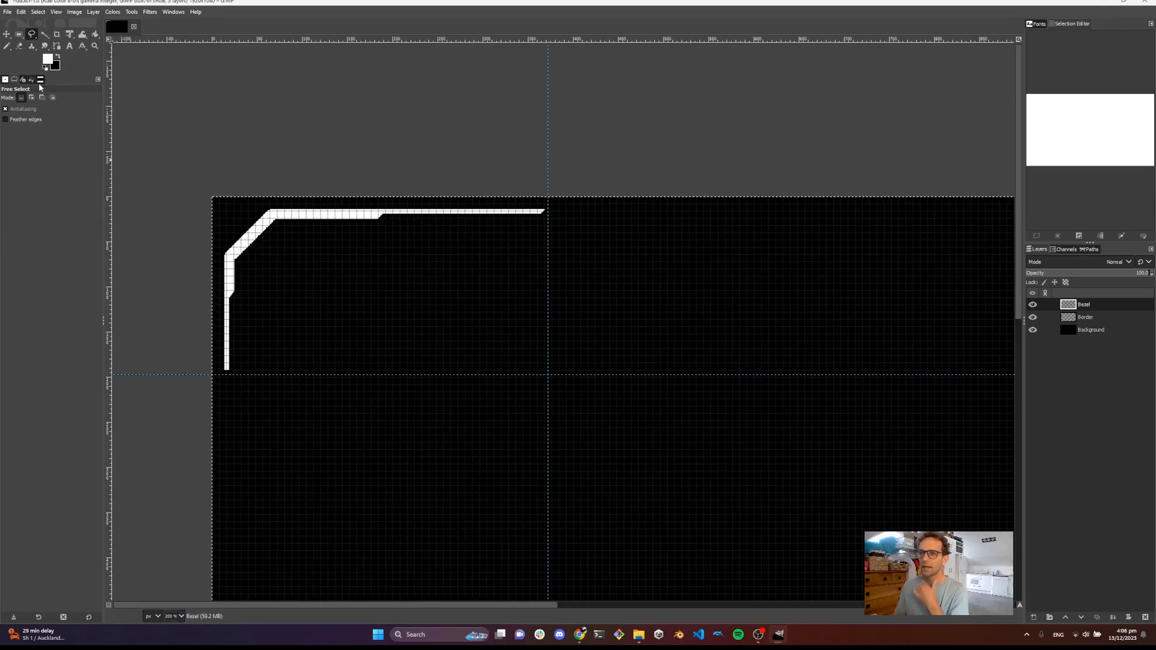
click(8, 46)
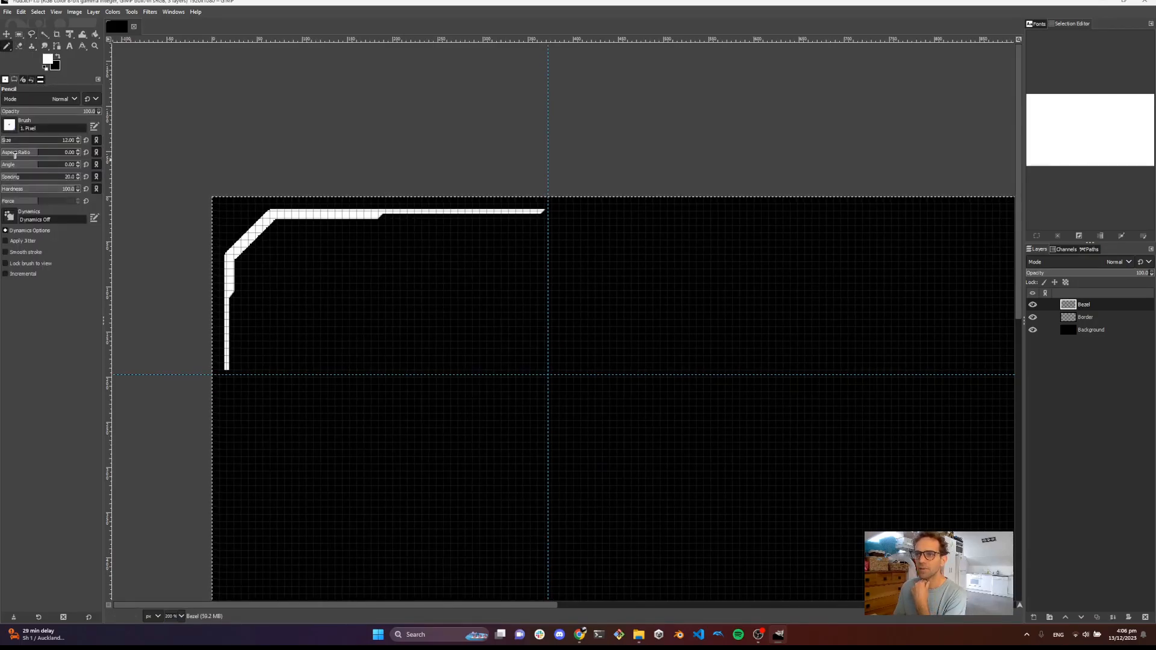
click(66, 141)
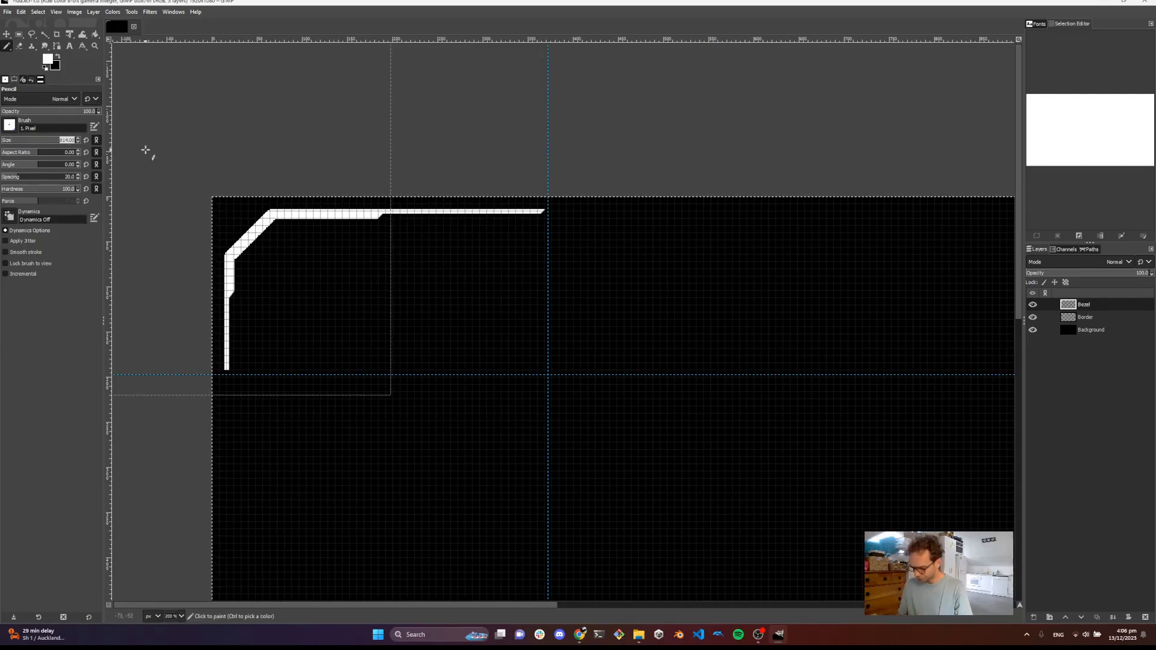
text(4)
key(Return)
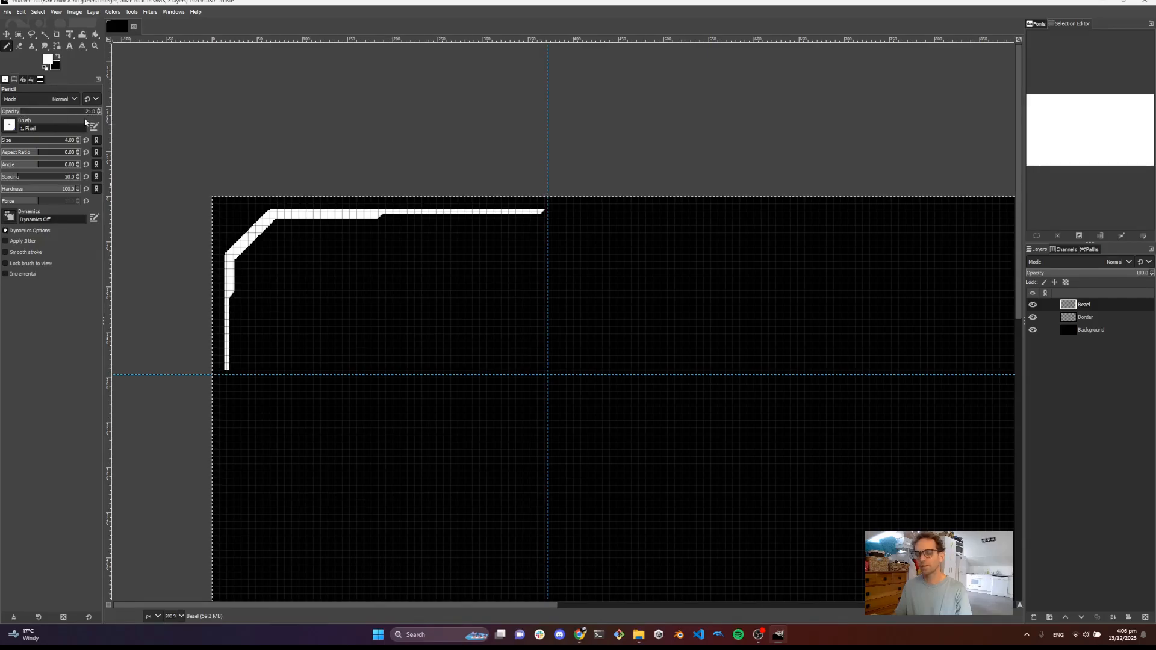
Set the foreground colour to a dark red-orange, HTML notation bb1b00
click(48, 60)
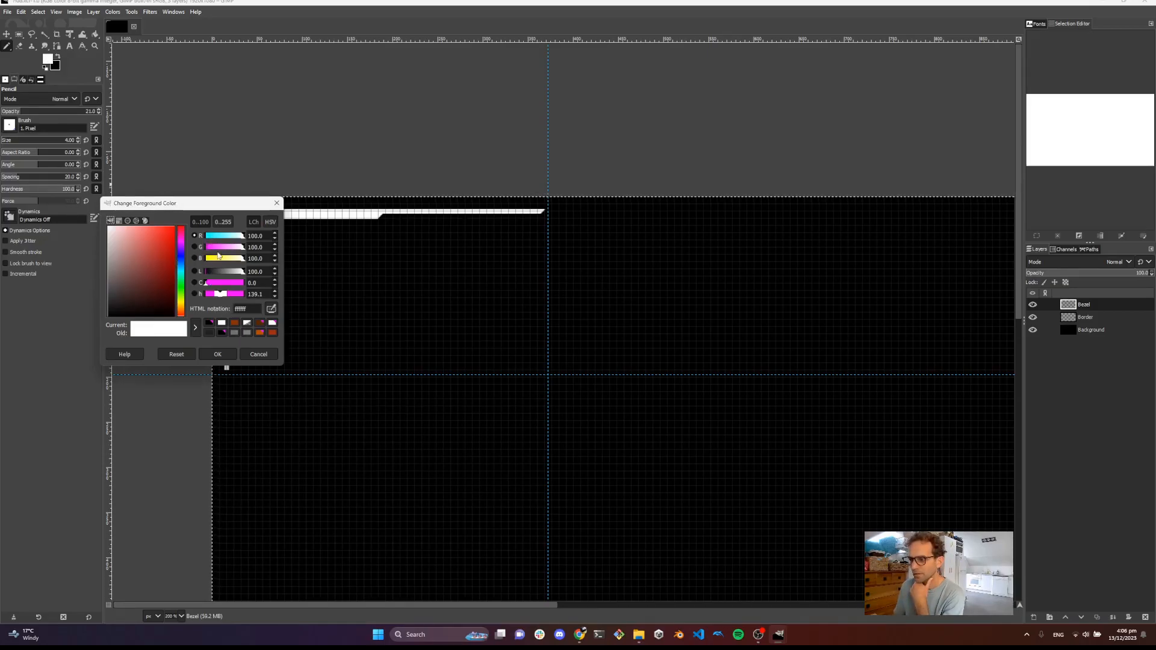
click(156, 240)
drag(181, 283, 183, 314)
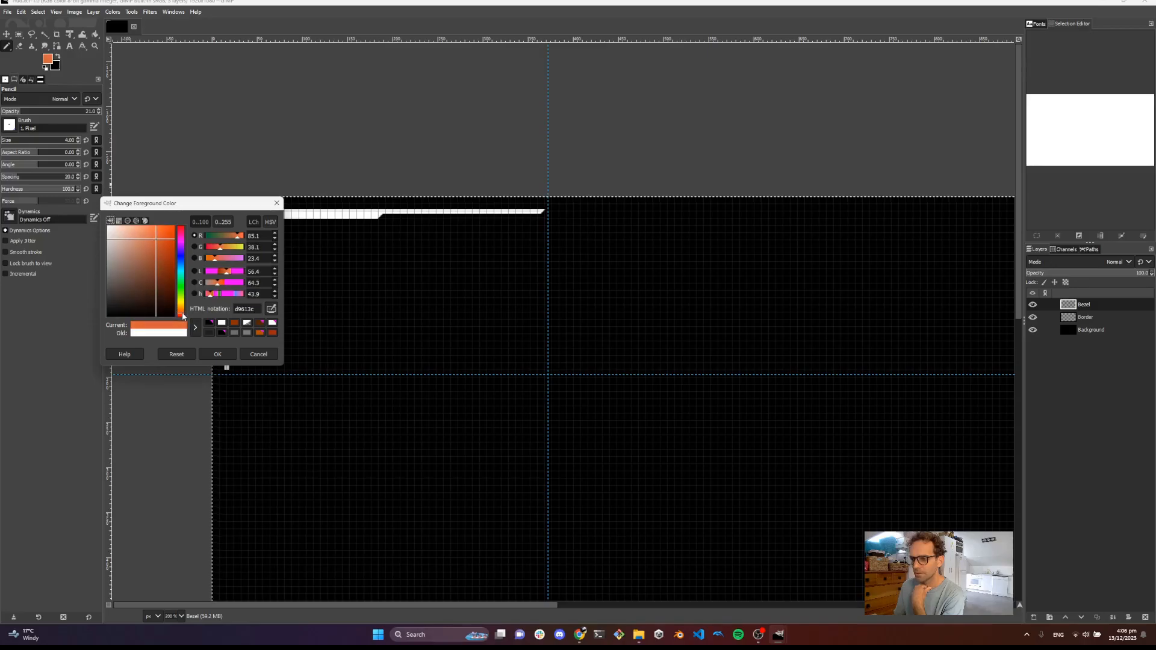
drag(158, 239, 168, 235)
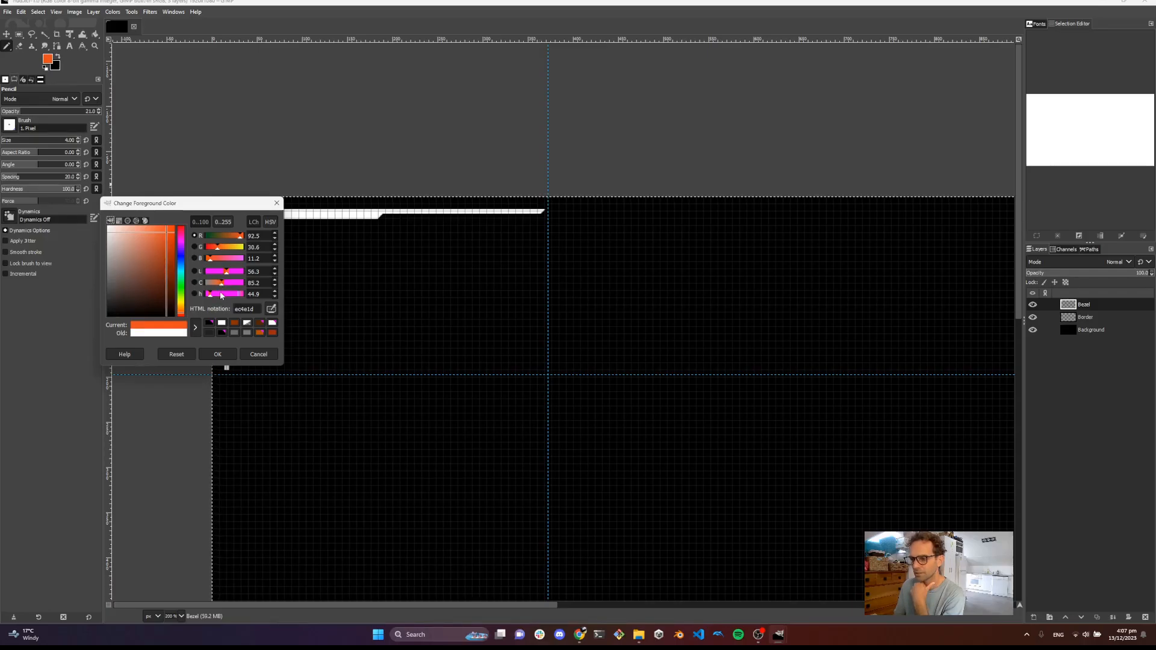
drag(226, 273, 226, 275)
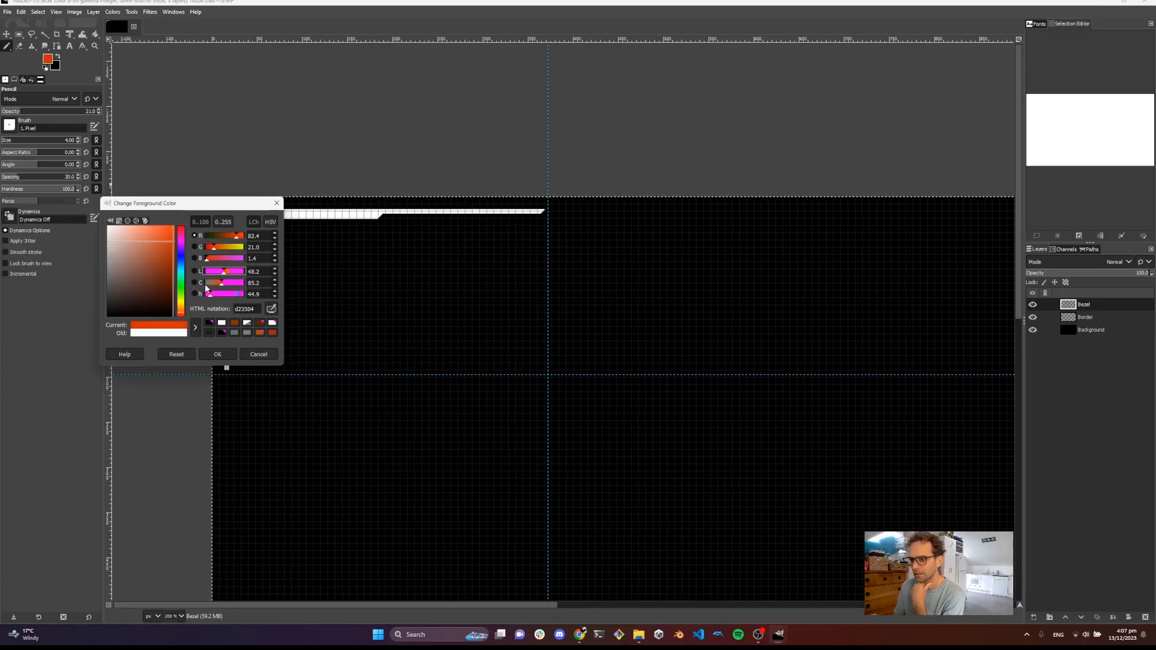
drag(223, 275, 221, 276)
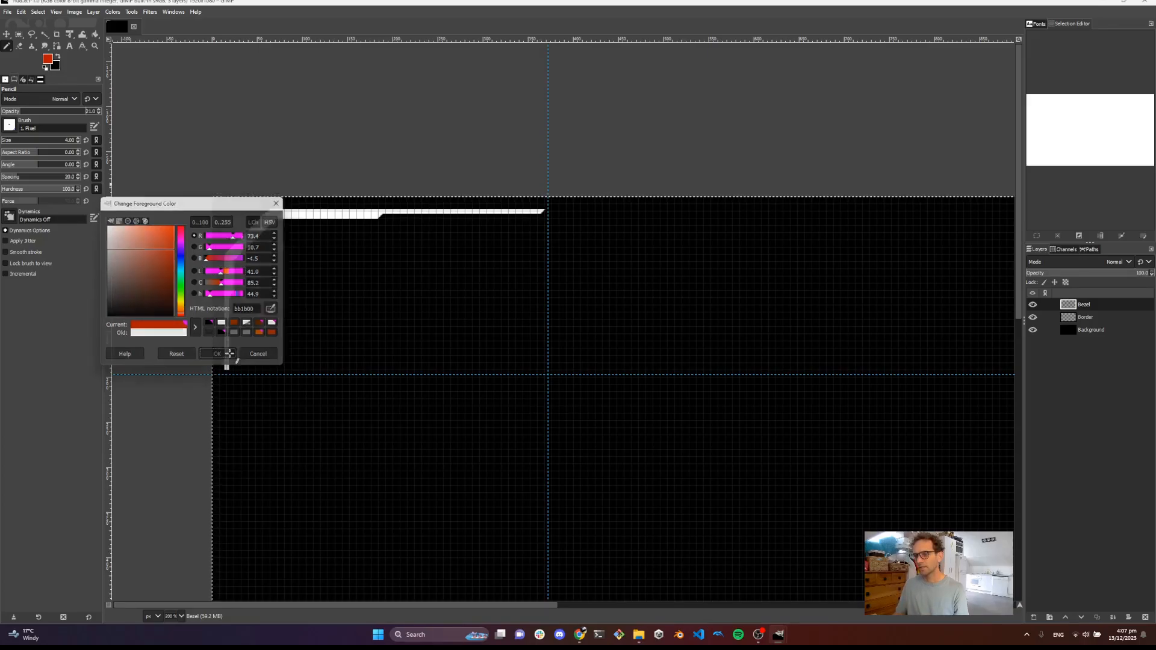
click(229, 354)
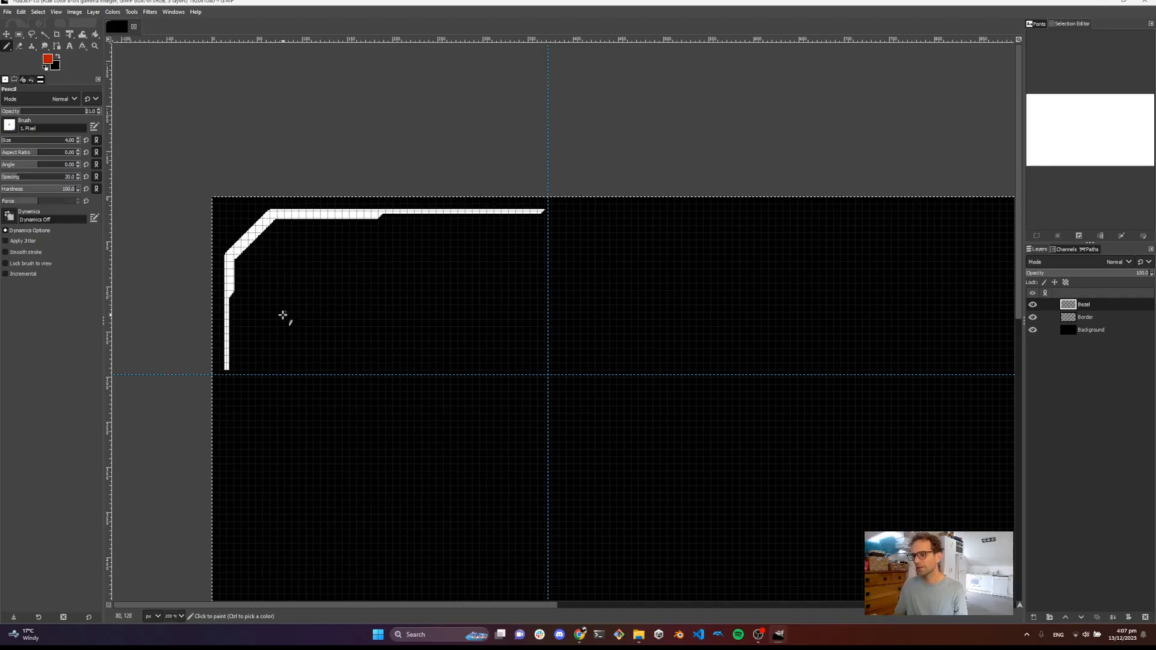
Remove all guides from the image
drag(268, 321, 249, 277)
ctrl+scroll(241, 312, up, 1)
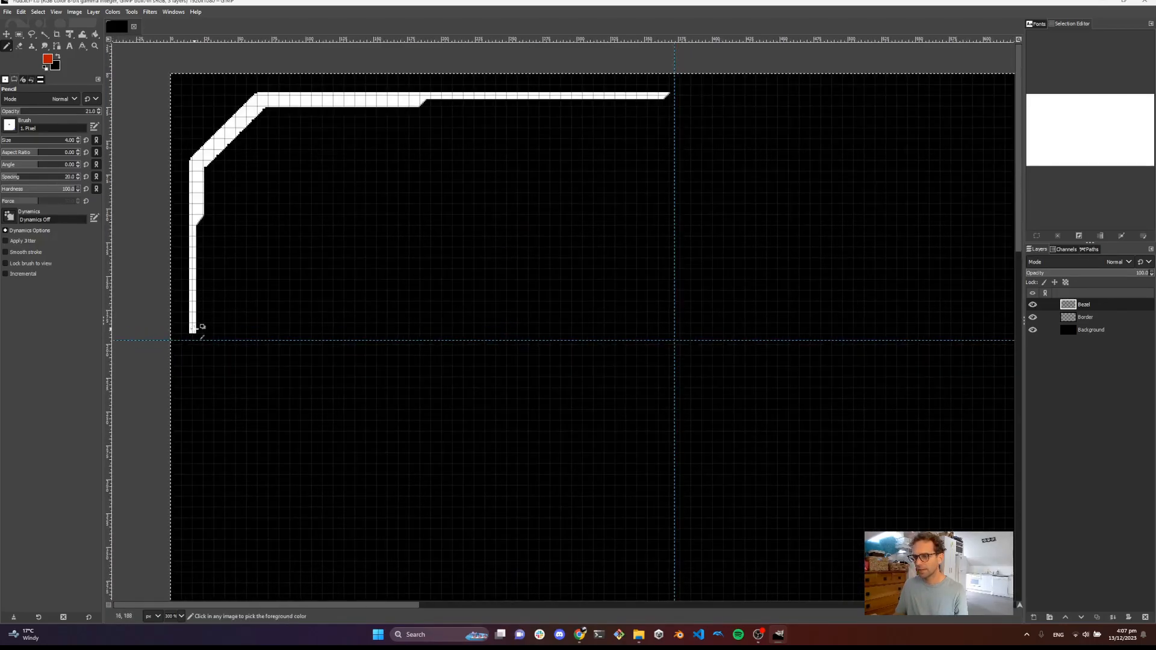
ctrl+scroll(199, 330, up, 1)
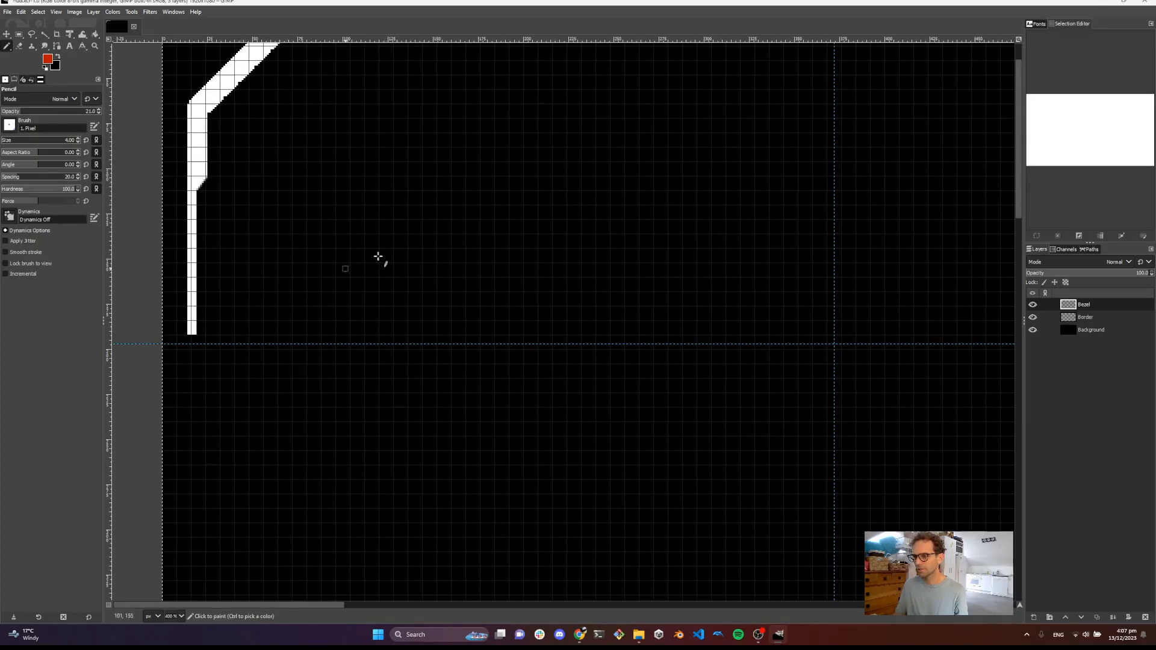
drag(504, 166, 459, 250)
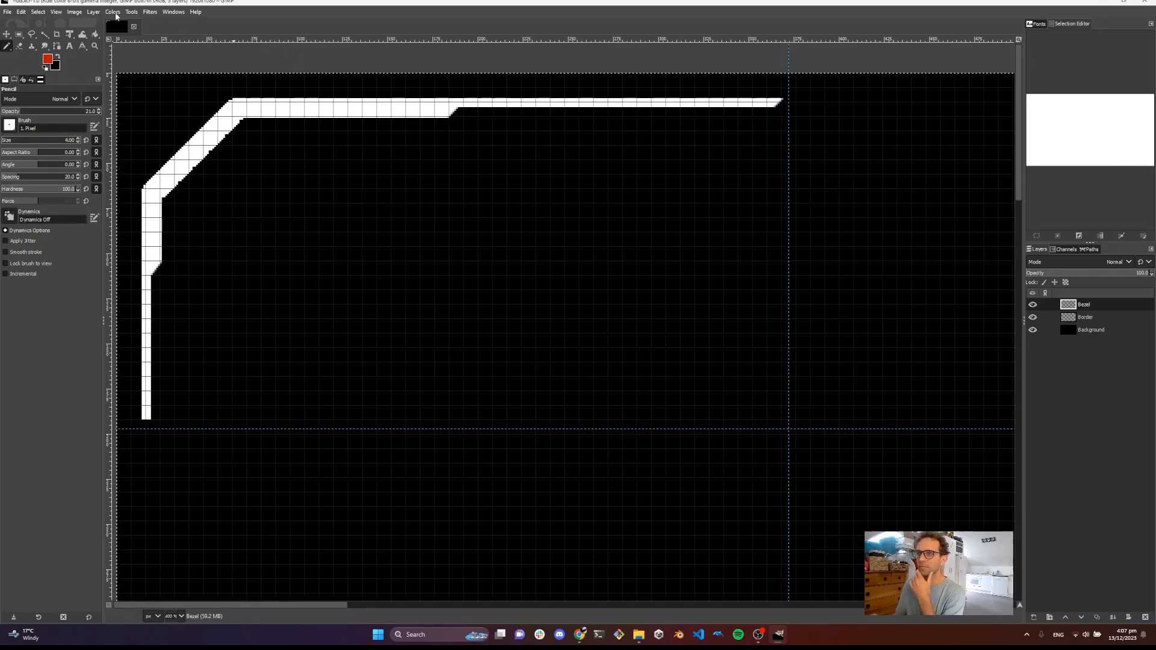
click(74, 12)
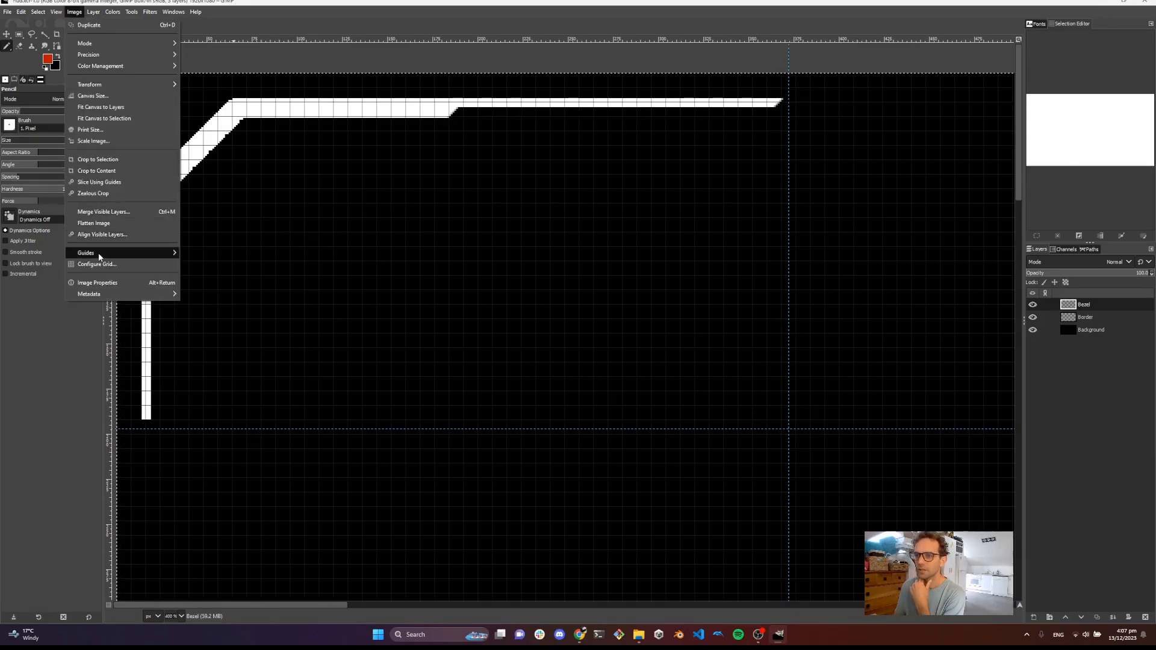
mouse_move(139, 253)
click(236, 287)
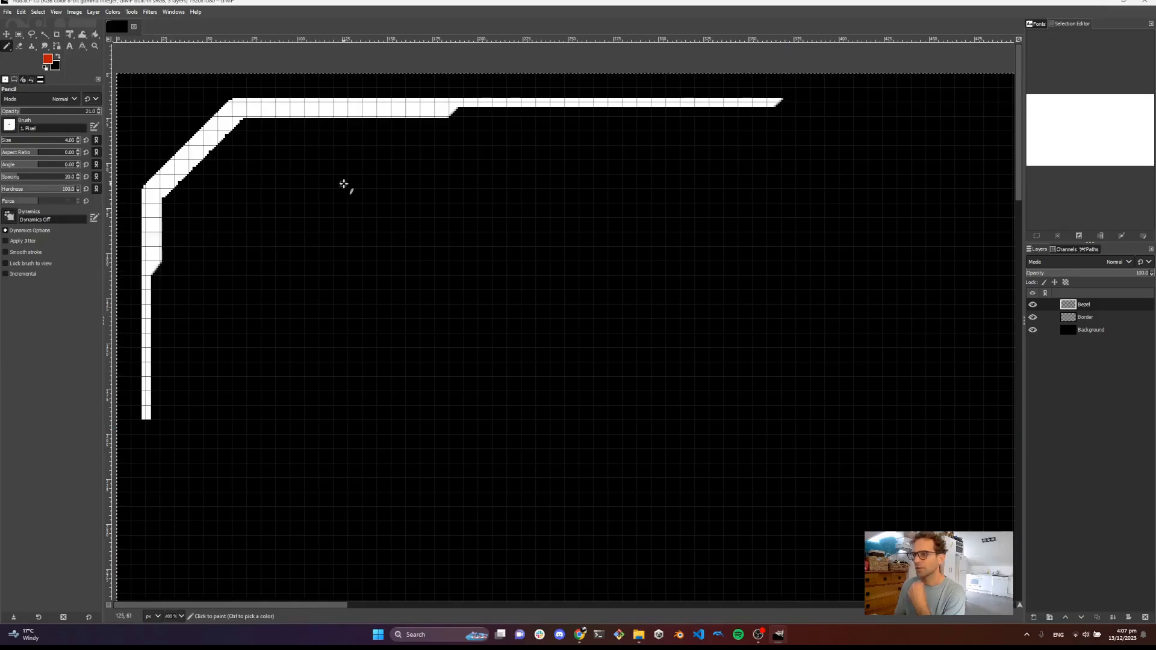
Add a horizontal guide level with the bottom end of the left border line
drag(343, 186, 508, 188)
scroll(276, 359, down, 1)
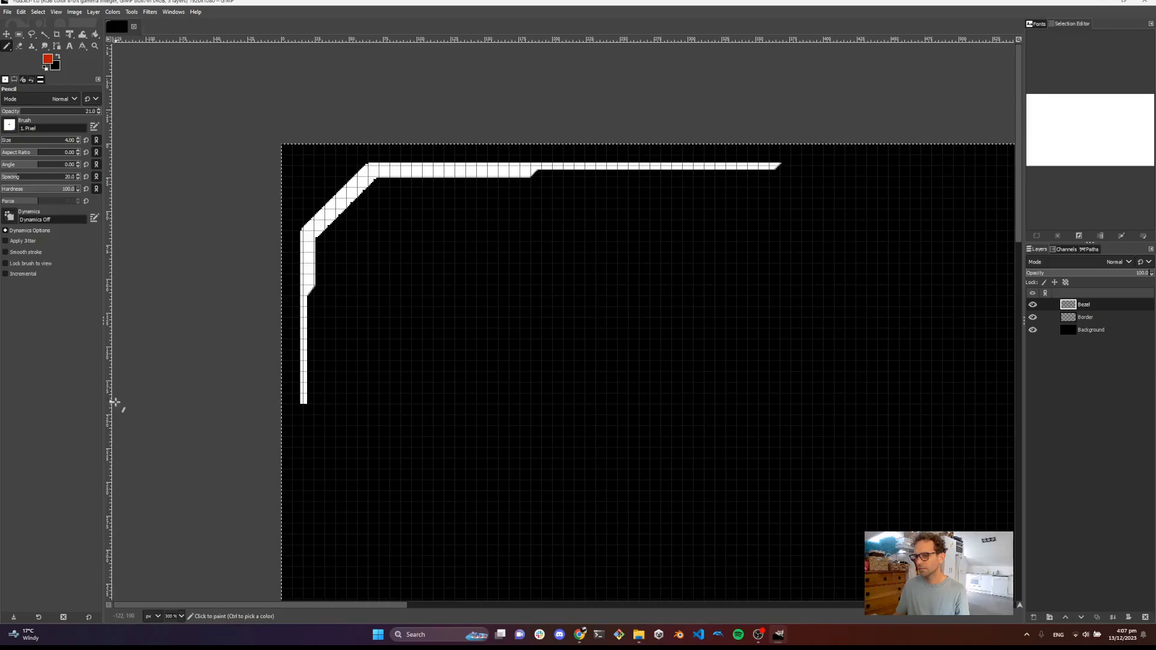
drag(389, 37, 385, 404)
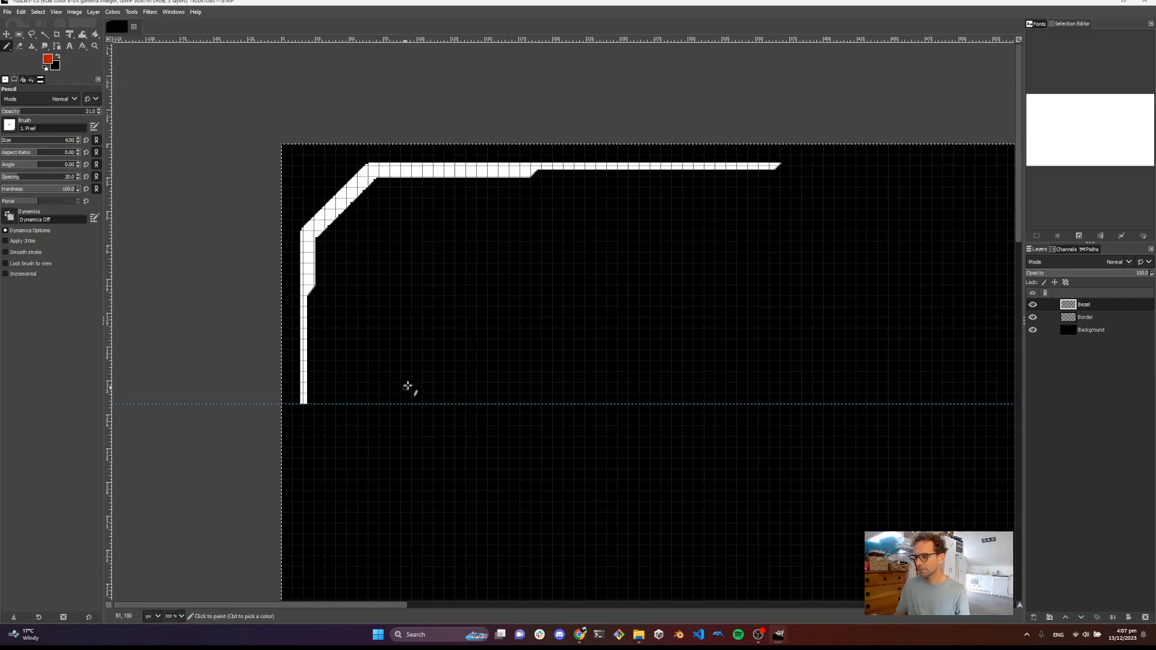
With the Pencil, draw a straight diagonal line from the top line's right end down to the guide
scroll(656, 252, right, 2)
scroll(657, 157, up, 3)
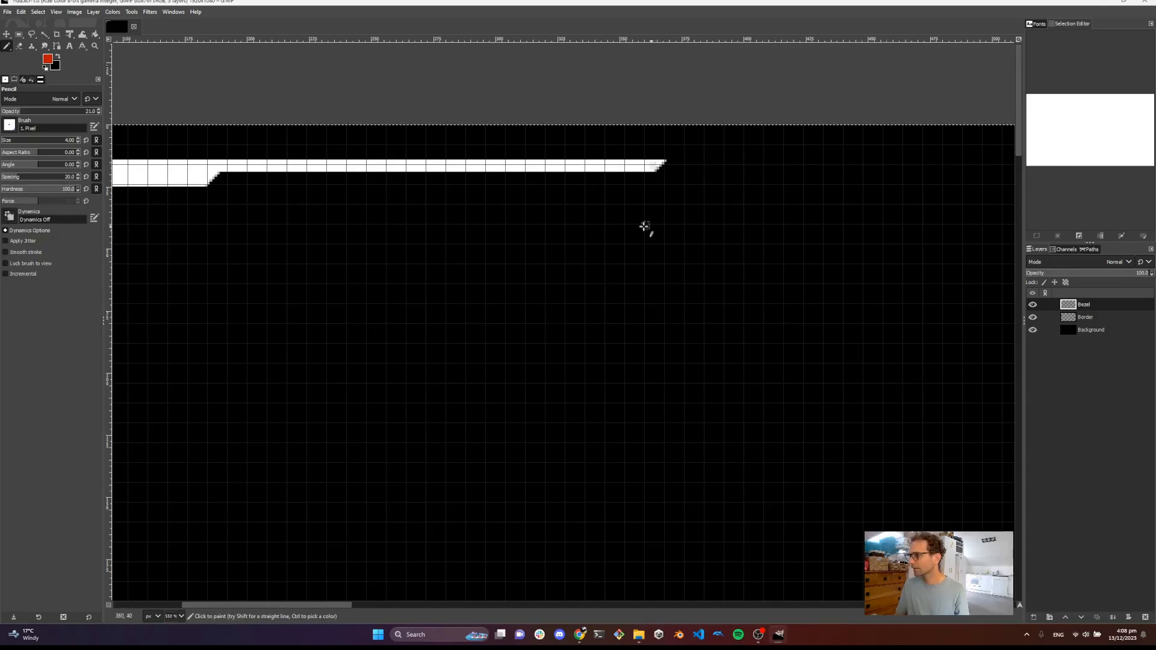
drag(528, 312, 641, 211)
scroll(561, 296, down, 1)
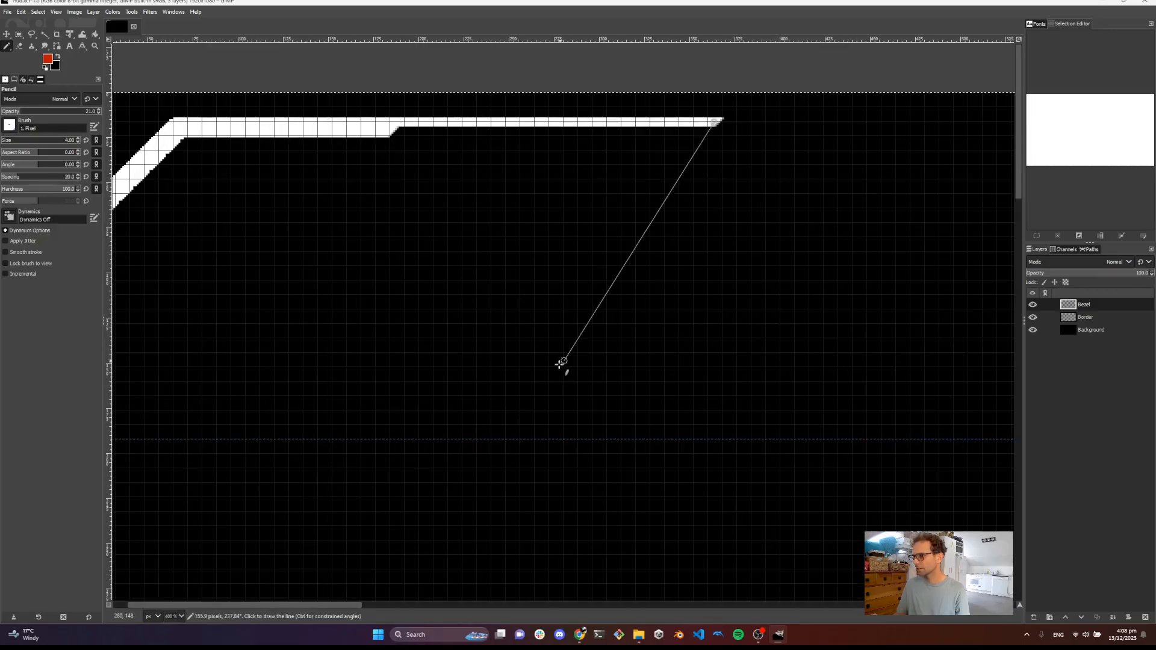
scroll(535, 402, down, 2)
scroll(497, 250, down, 1)
drag(460, 240, 554, 308)
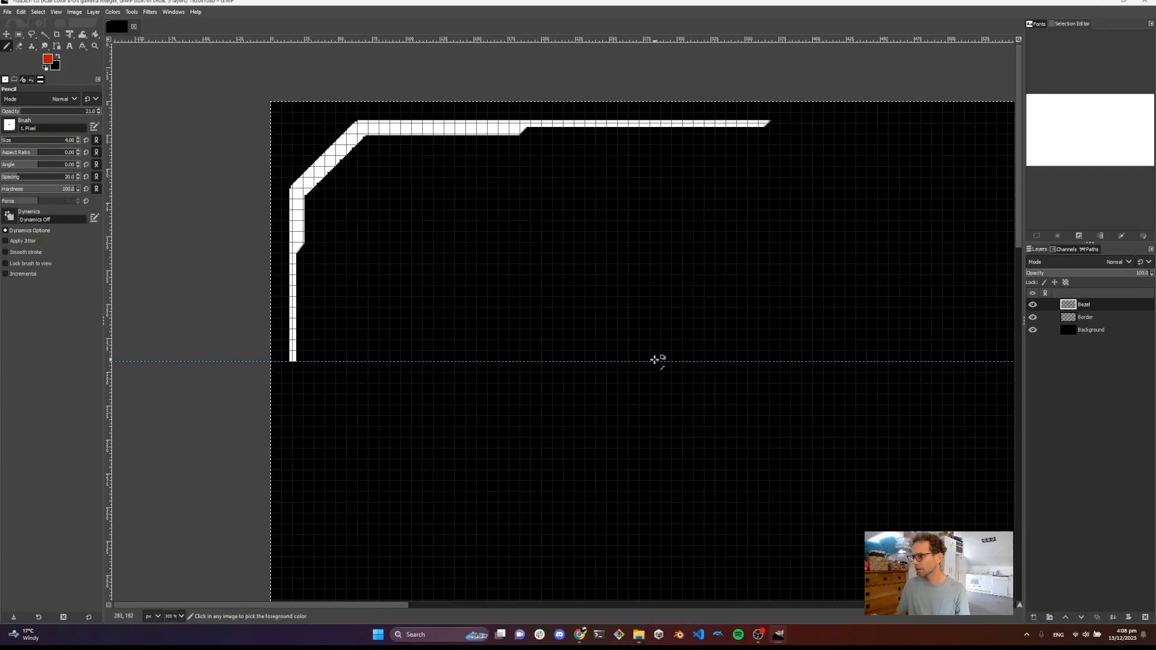
scroll(653, 358, up, 4)
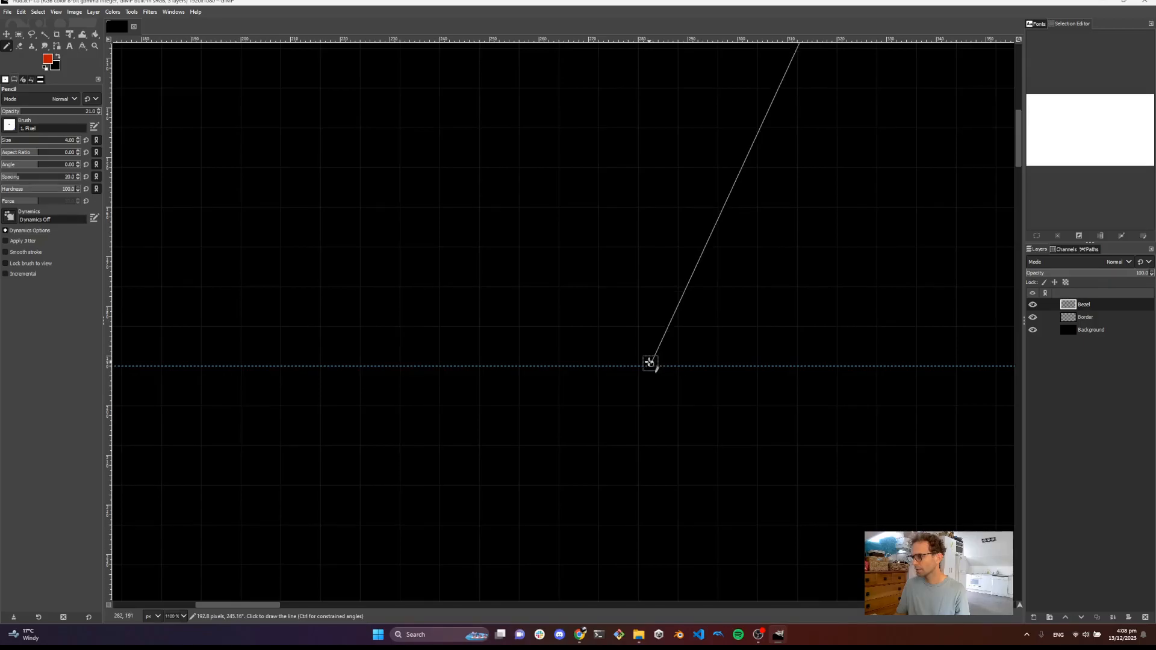
click(650, 358)
Draw a straight pencil line along the guide back to the bottom of the left border
scroll(581, 284, down, 6)
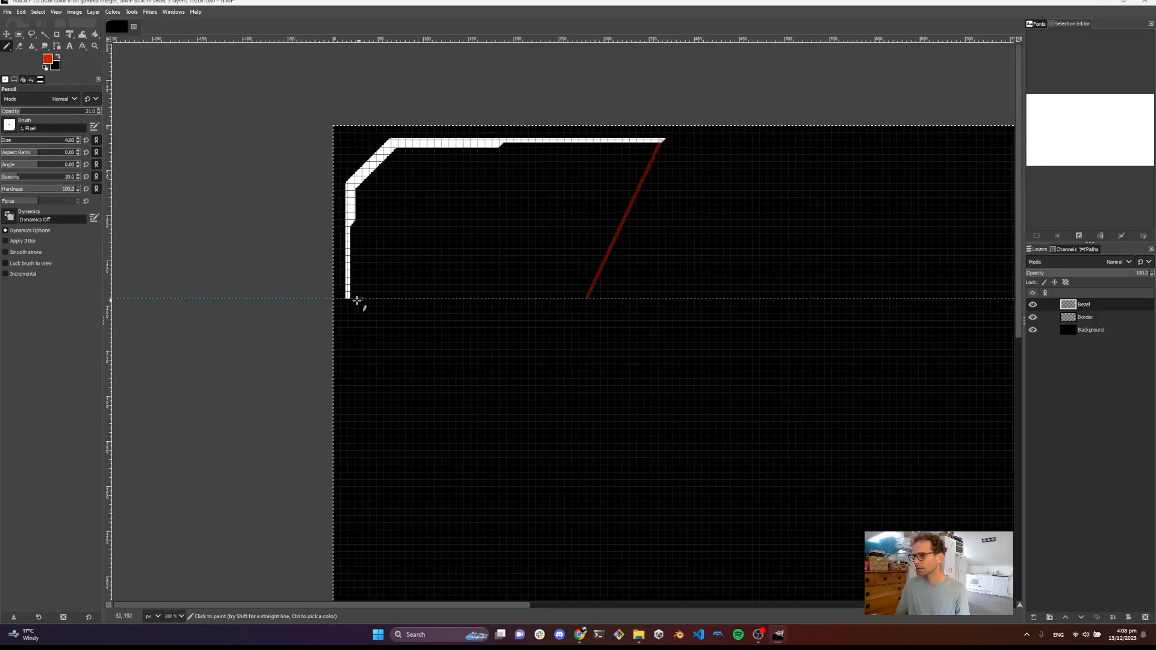
scroll(356, 299, up, 2)
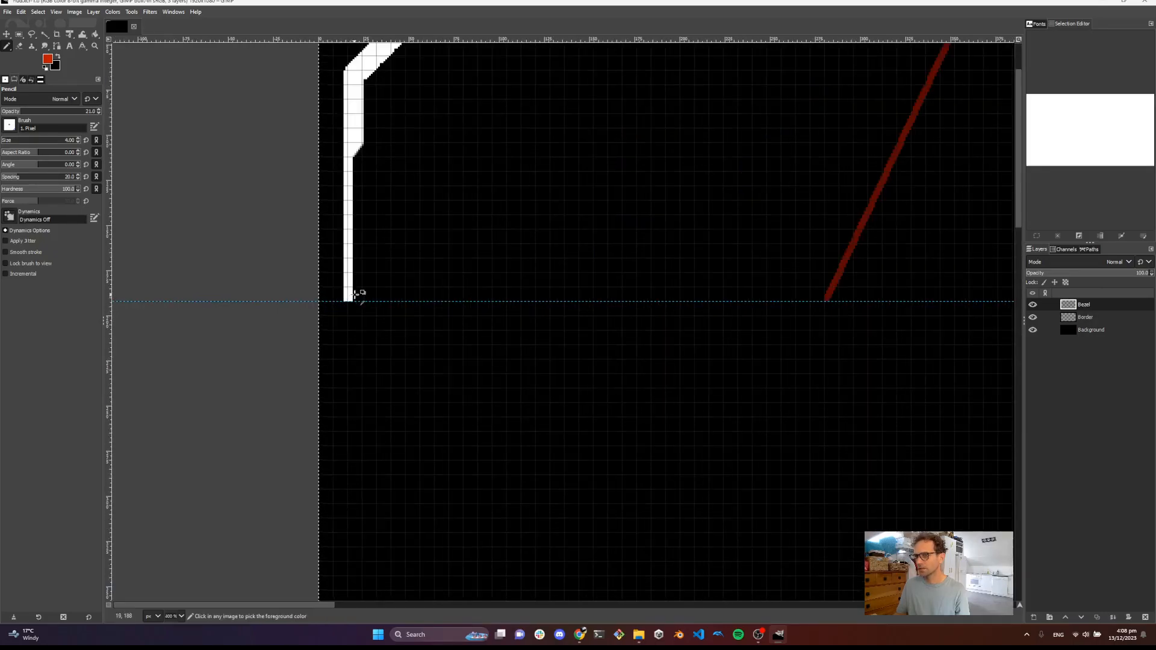
scroll(354, 295, up, 1)
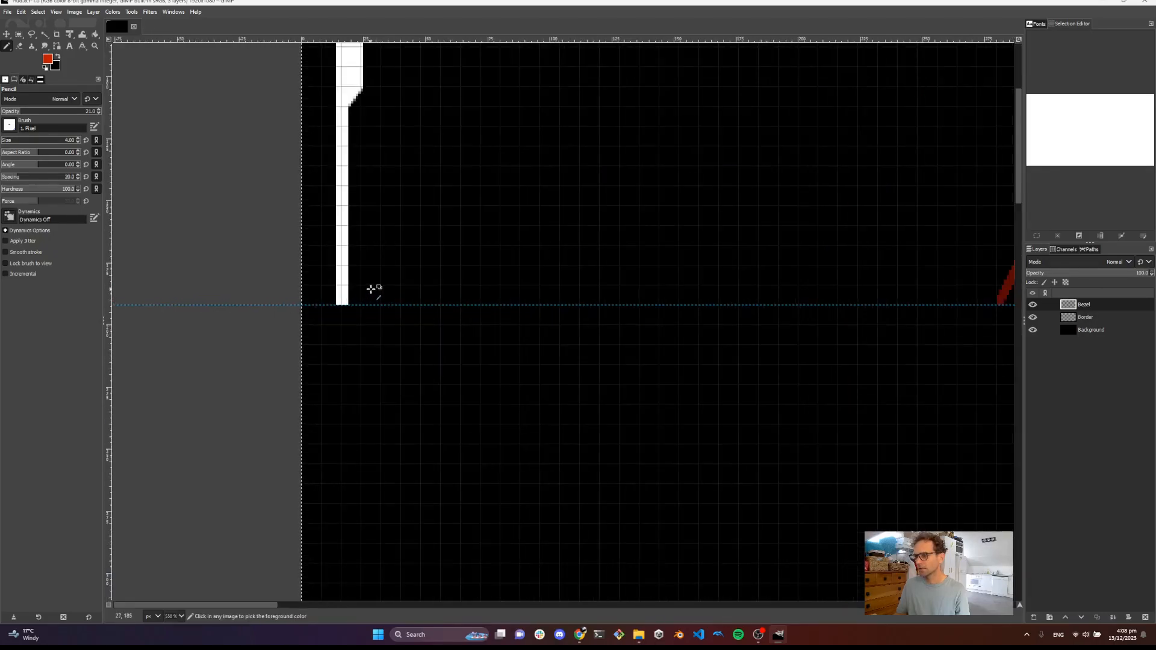
shift+click(342, 301)
Trace straight pencil lines up the left border, along the bevel and across the top line to close the outline
scroll(361, 271, up, 4)
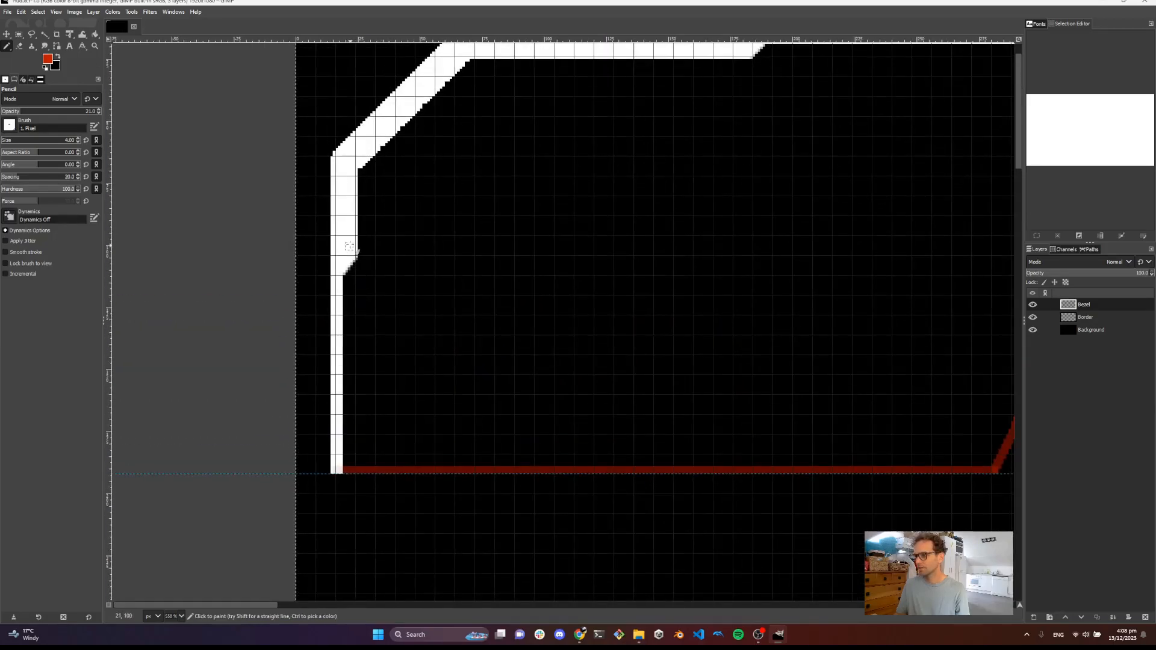
shift+click(337, 165)
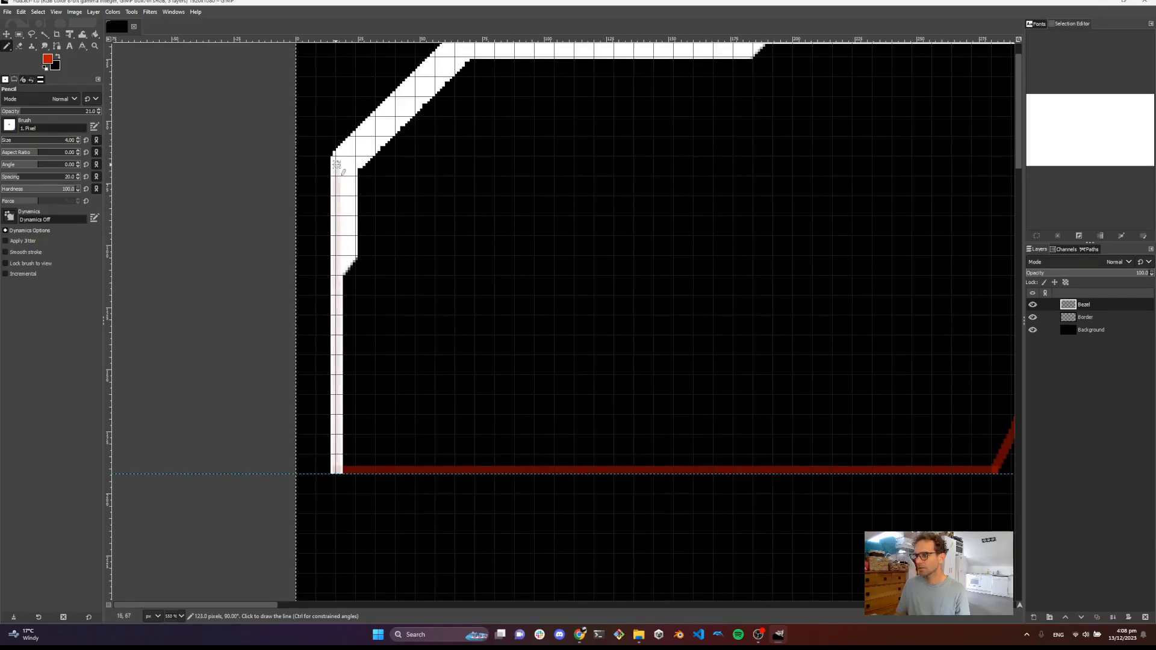
drag(418, 140, 319, 279)
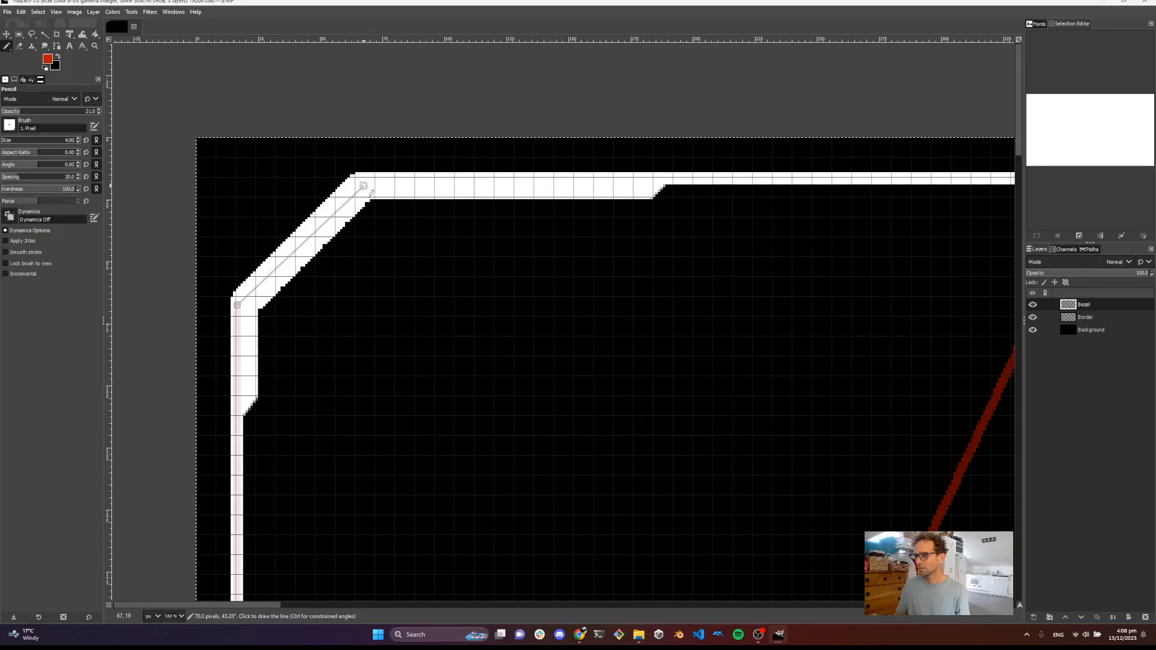
shift+click(368, 179)
scroll(602, 199, right, 4)
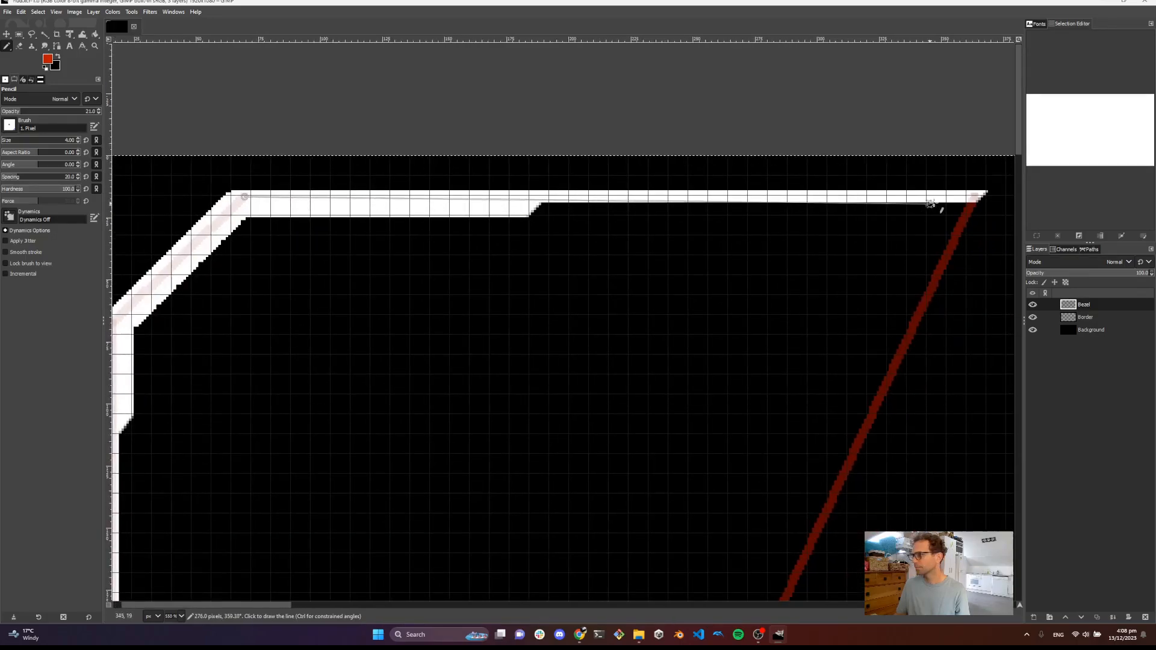
shift+click(973, 197)
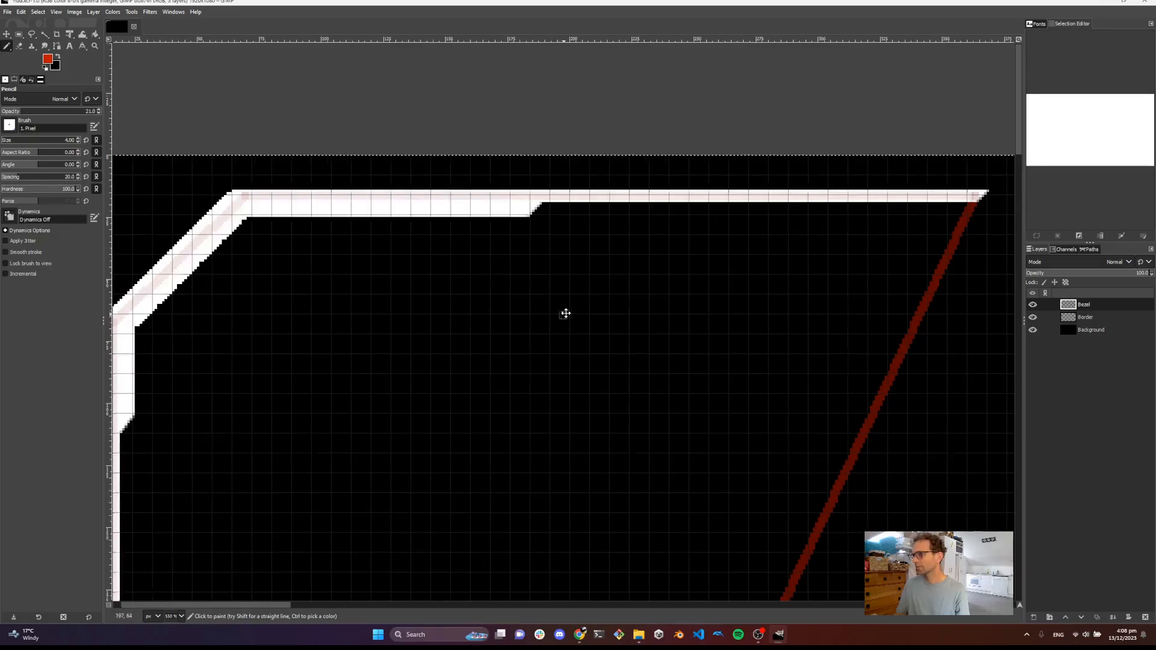
Fuzzy-select the closed red outline on the Bezel layer and invert the selection
scroll(684, 240, down, 2)
scroll(751, 288, down, 2)
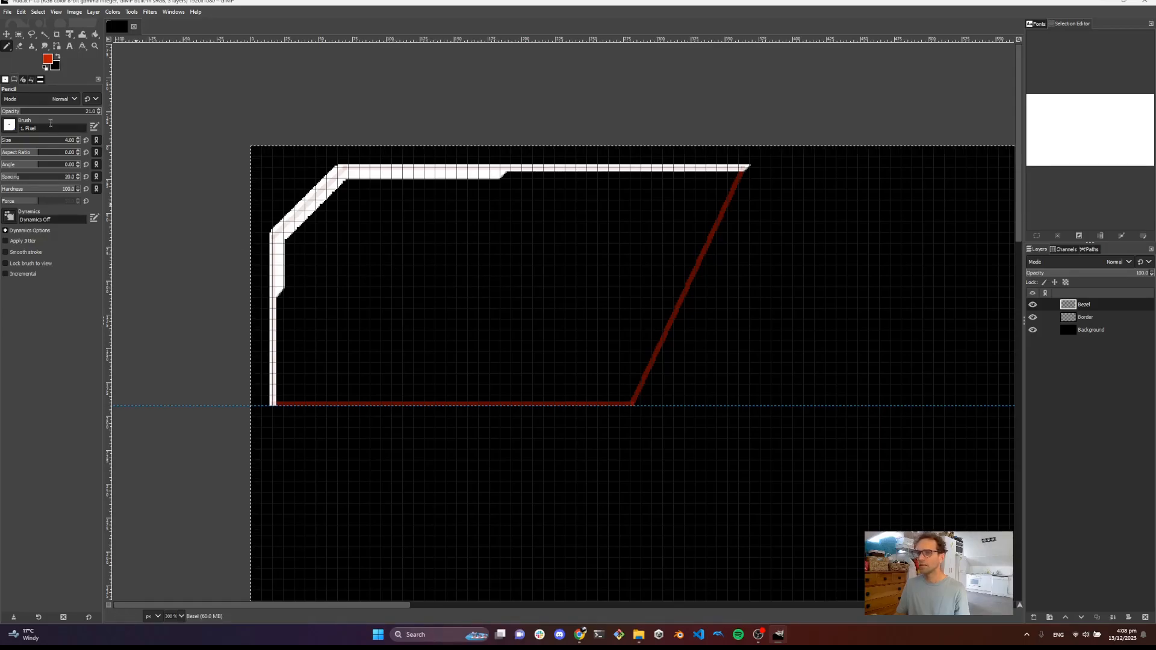
click(45, 34)
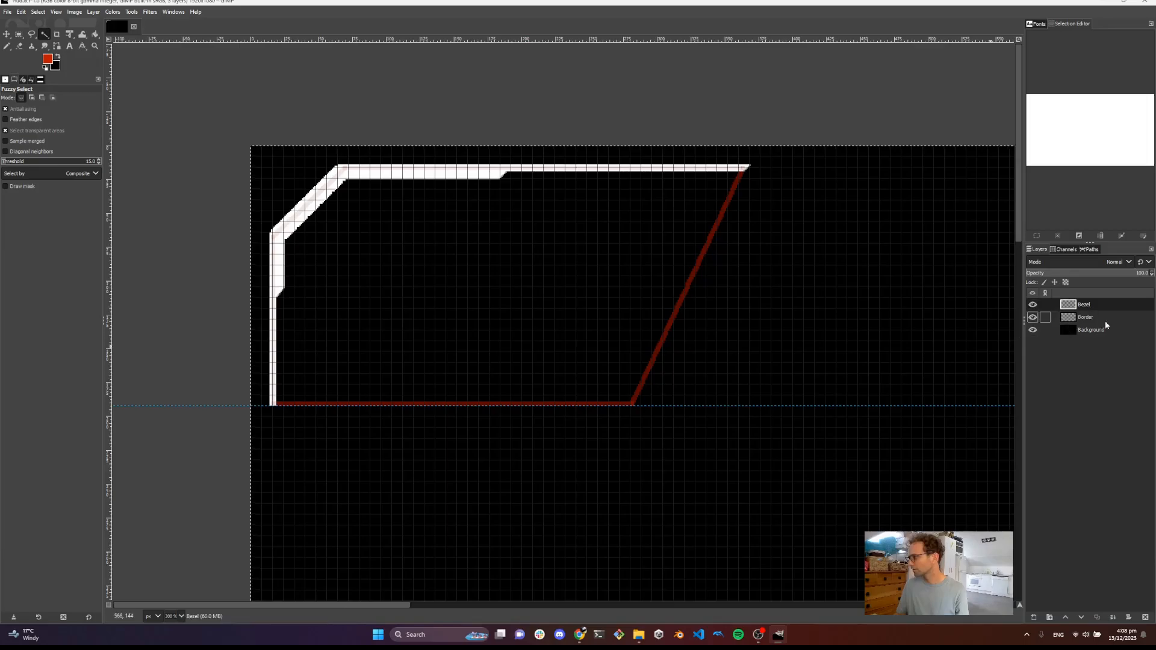
click(640, 383)
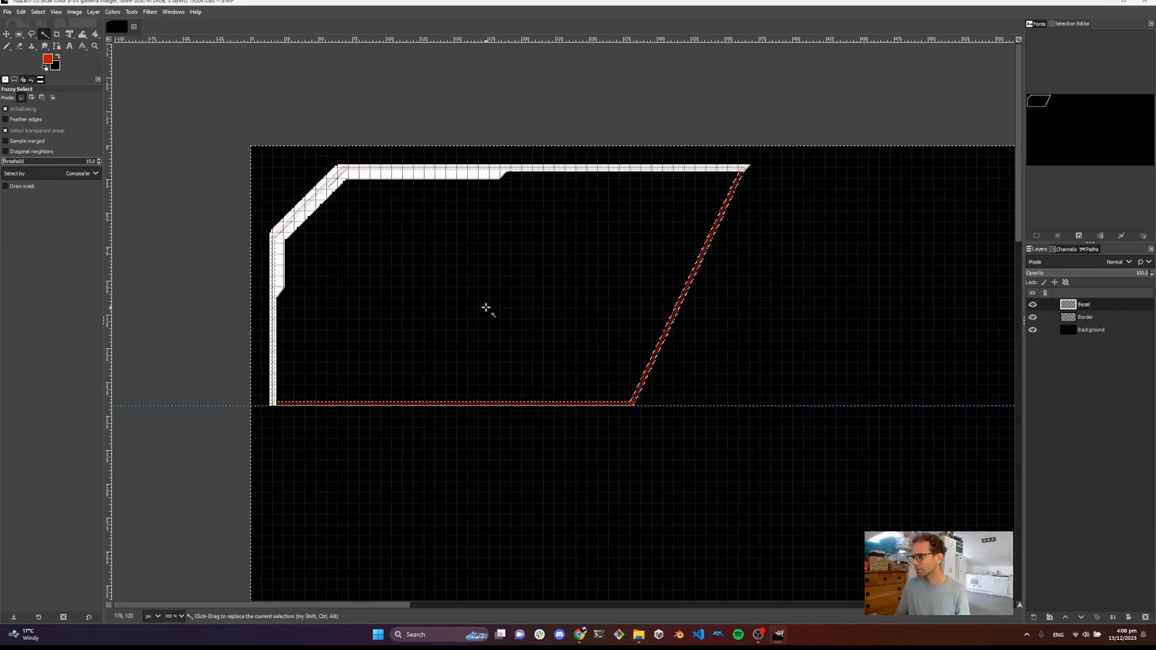
click(35, 12)
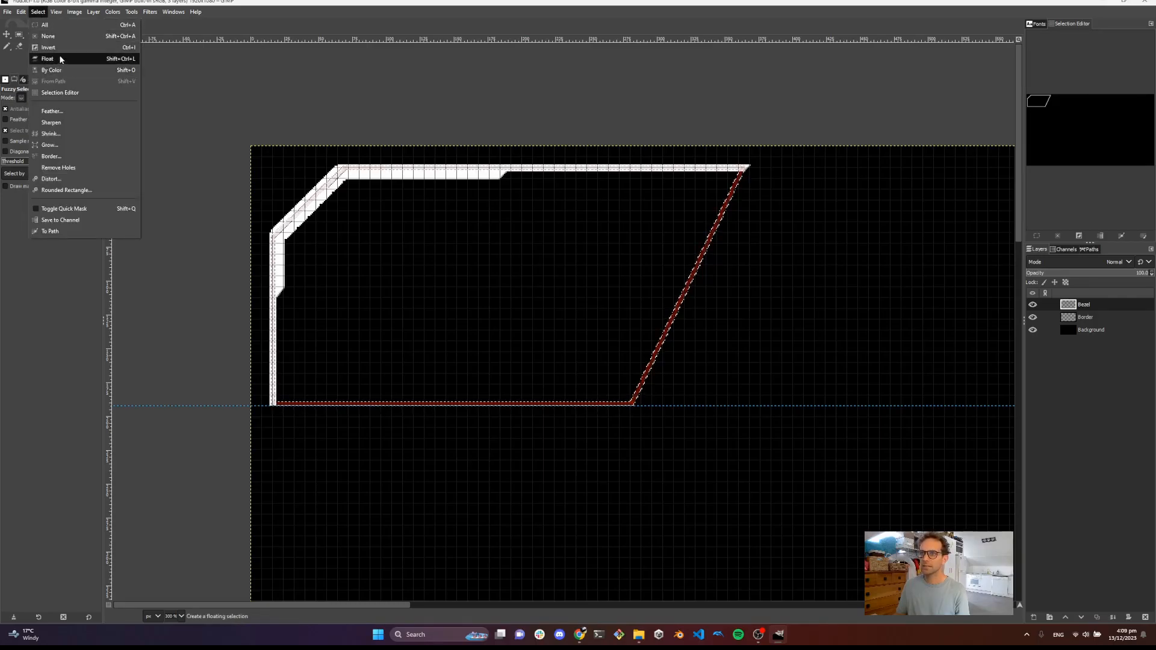
click(63, 50)
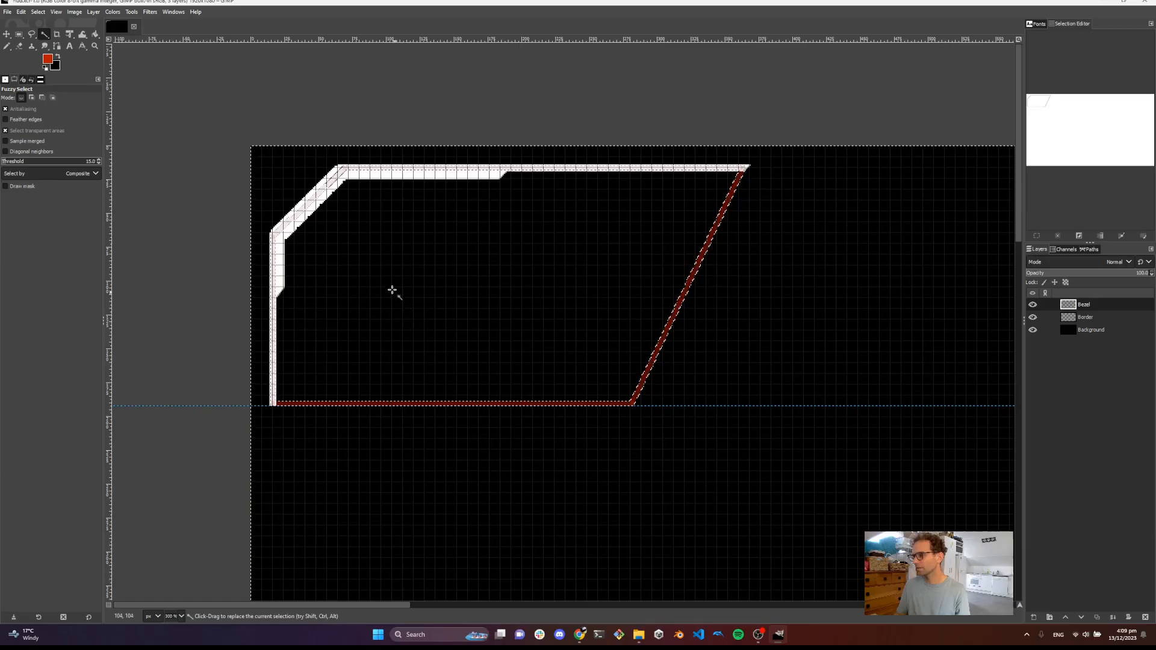
Fill the enclosed panel area with the dark red foreground colour using Bucket Fill
click(95, 35)
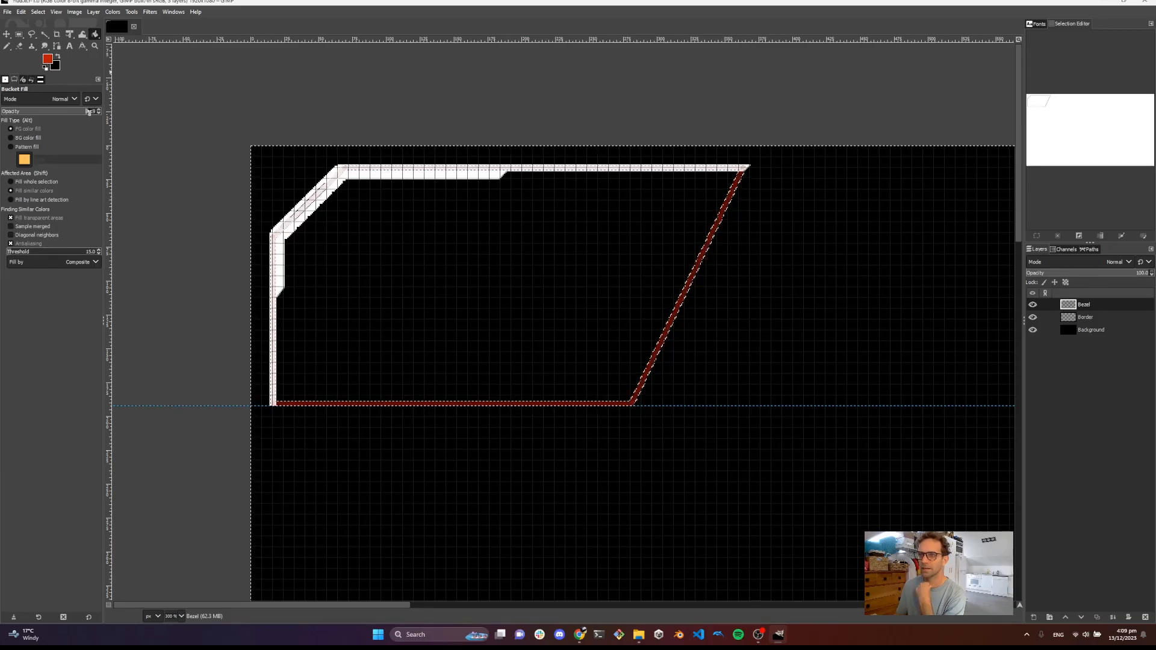
key(Return)
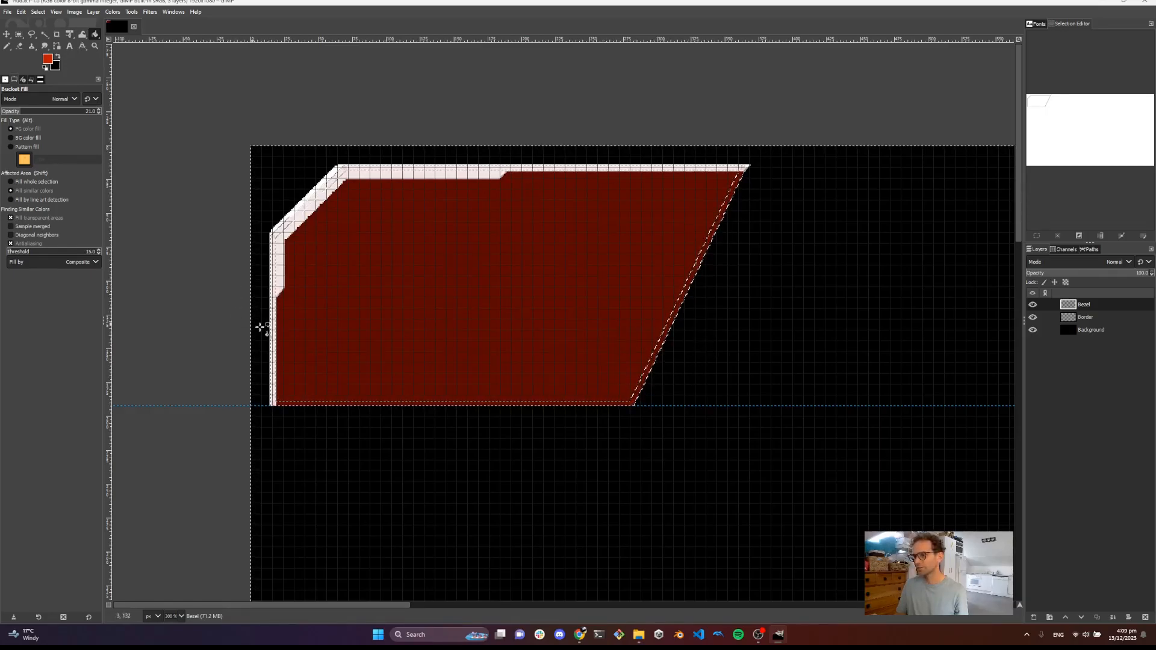
drag(524, 276, 431, 258)
scroll(431, 256, down, 1)
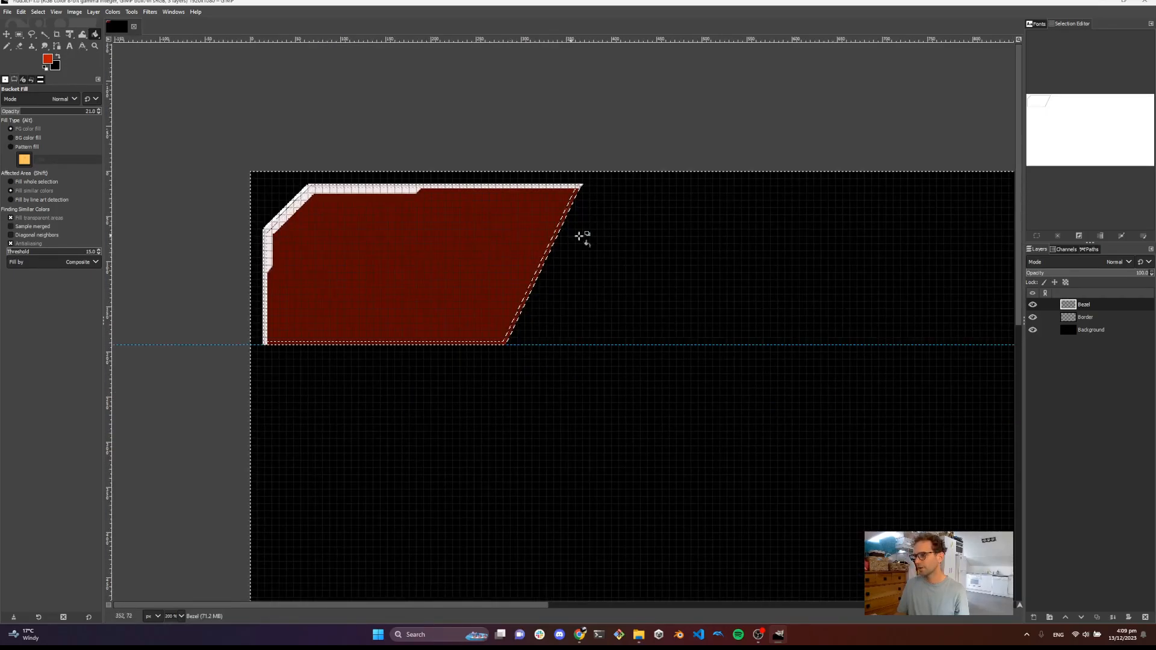
scroll(662, 265, down, 1)
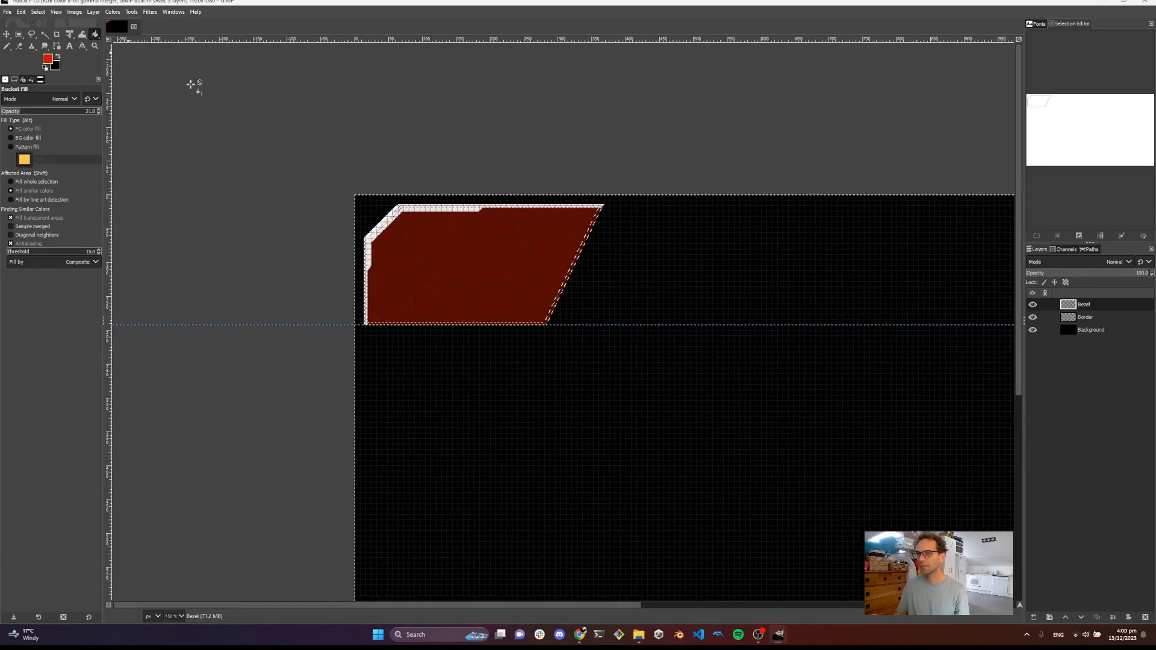
scroll(604, 274, down, 3)
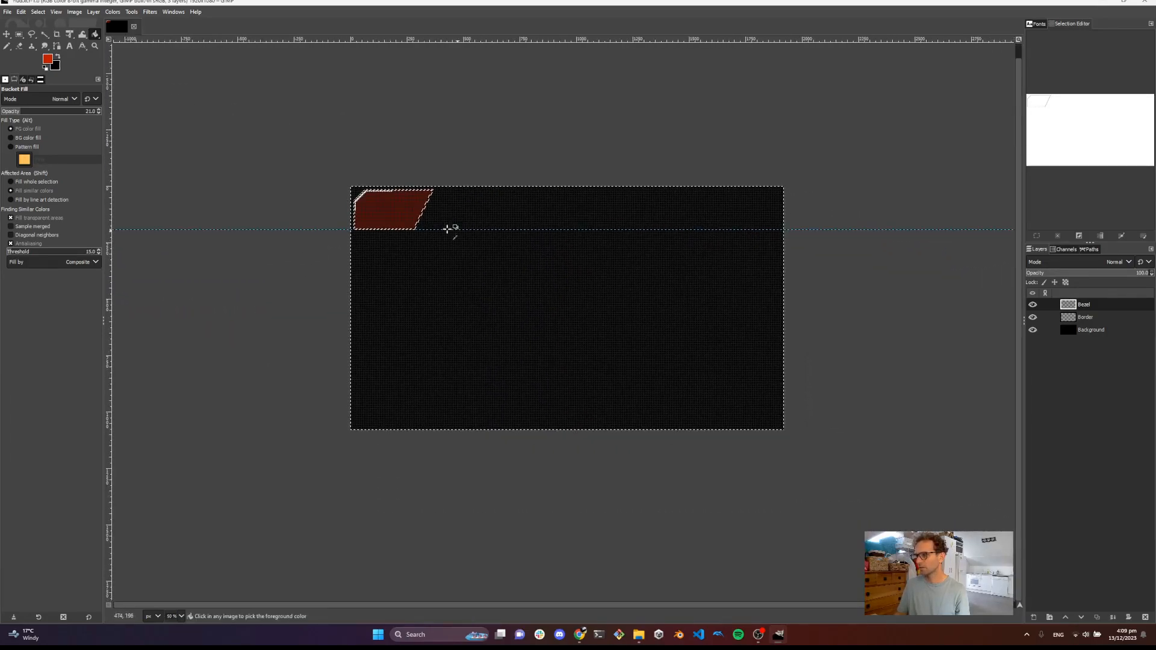
Hide the canvas grid
scroll(398, 212, up, 1)
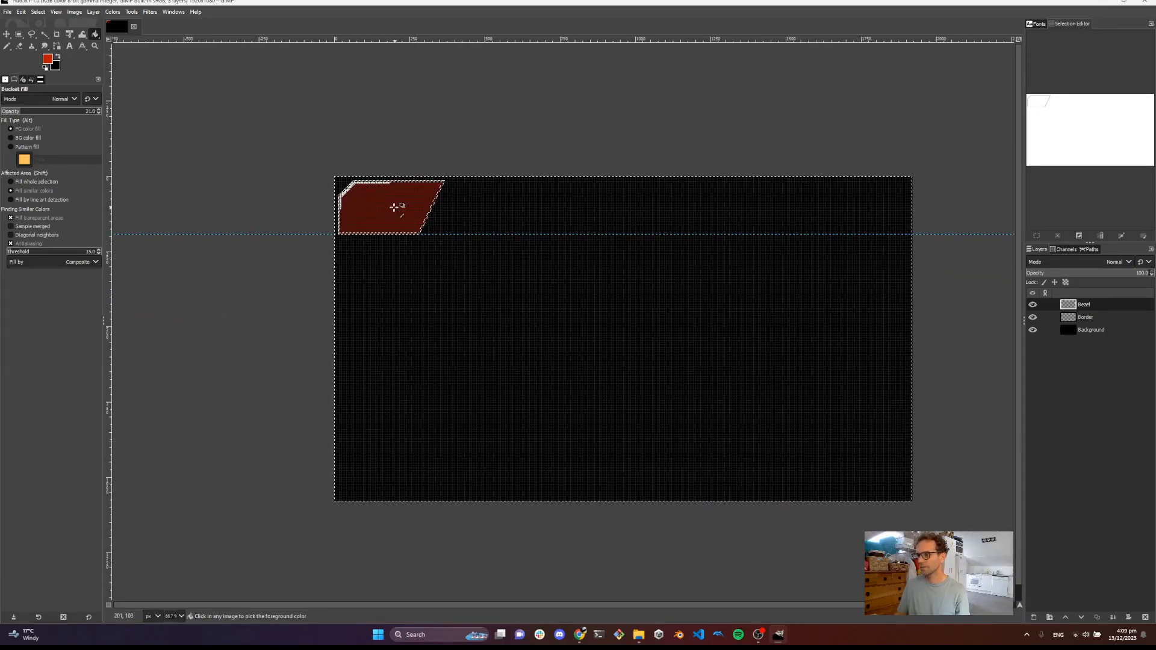
click(56, 12)
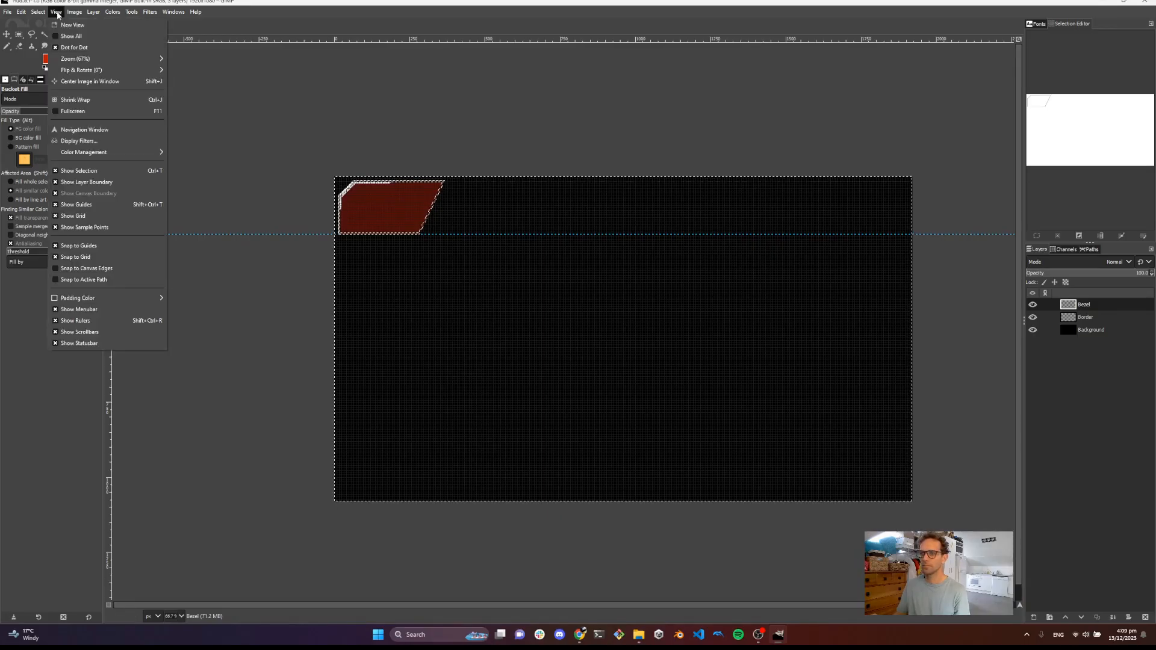
click(85, 215)
scroll(392, 261, up, 1)
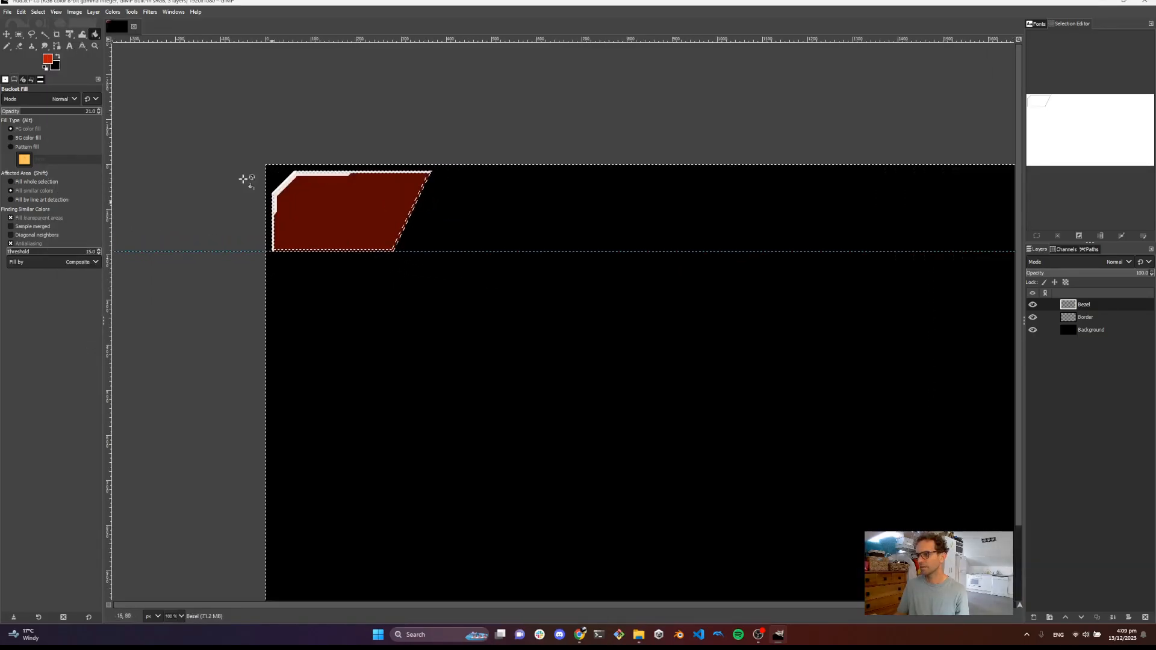
Remove all guides from the image and clear the selection
click(56, 12)
click(74, 12)
mouse_move(121, 253)
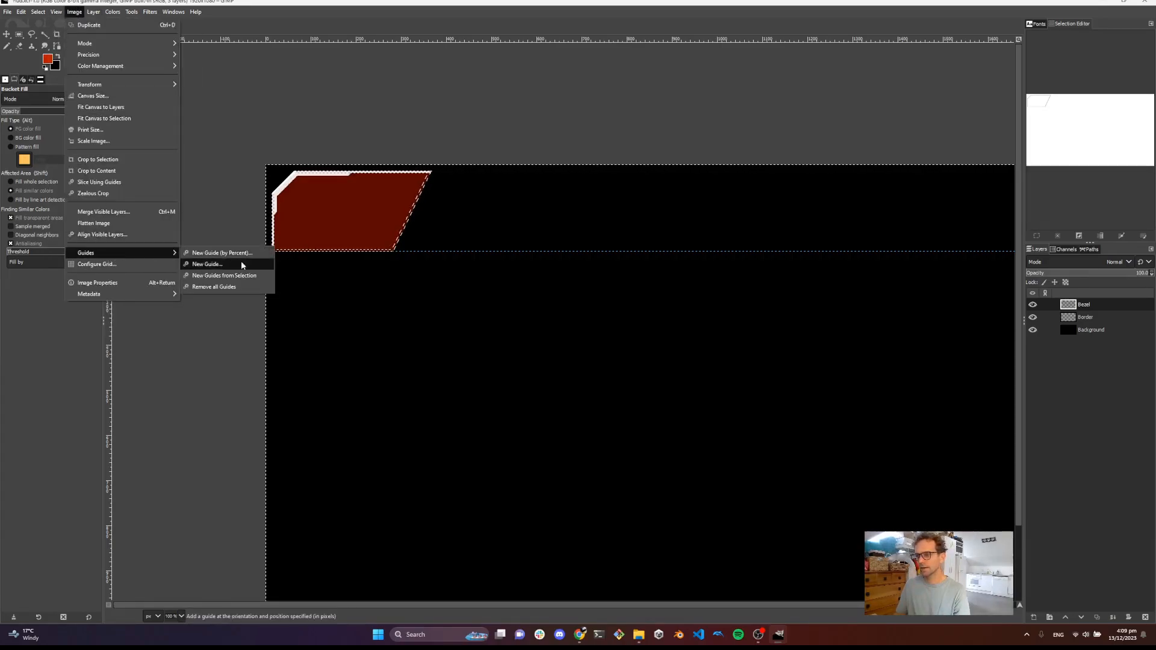
click(225, 286)
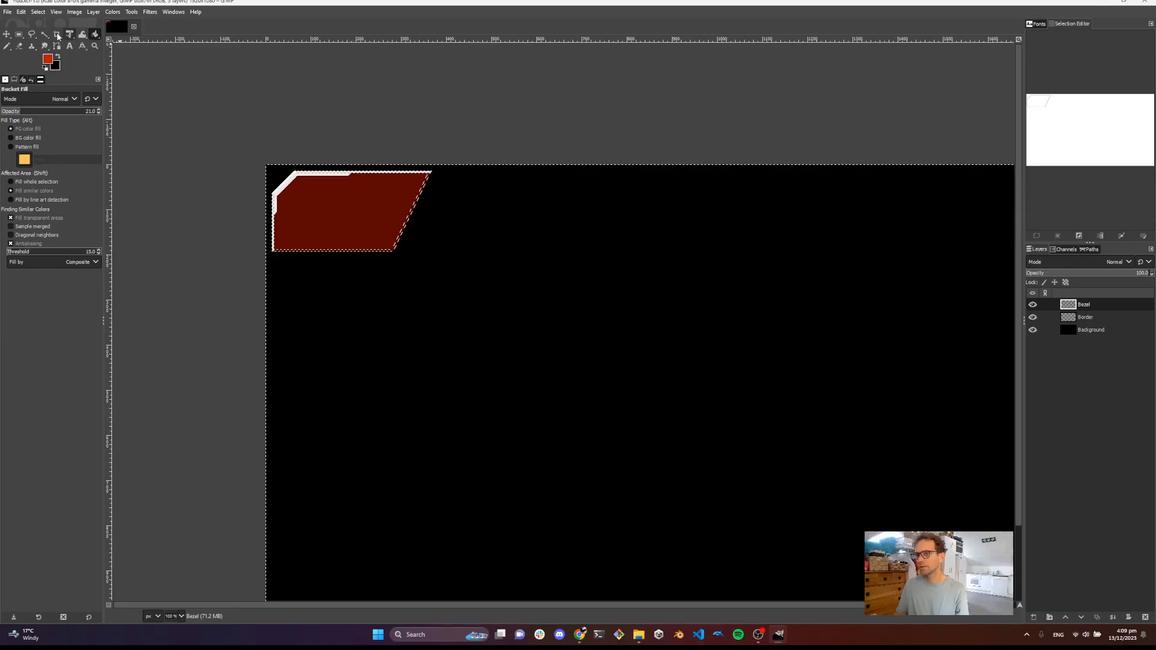
key(ctrl+shift+a)
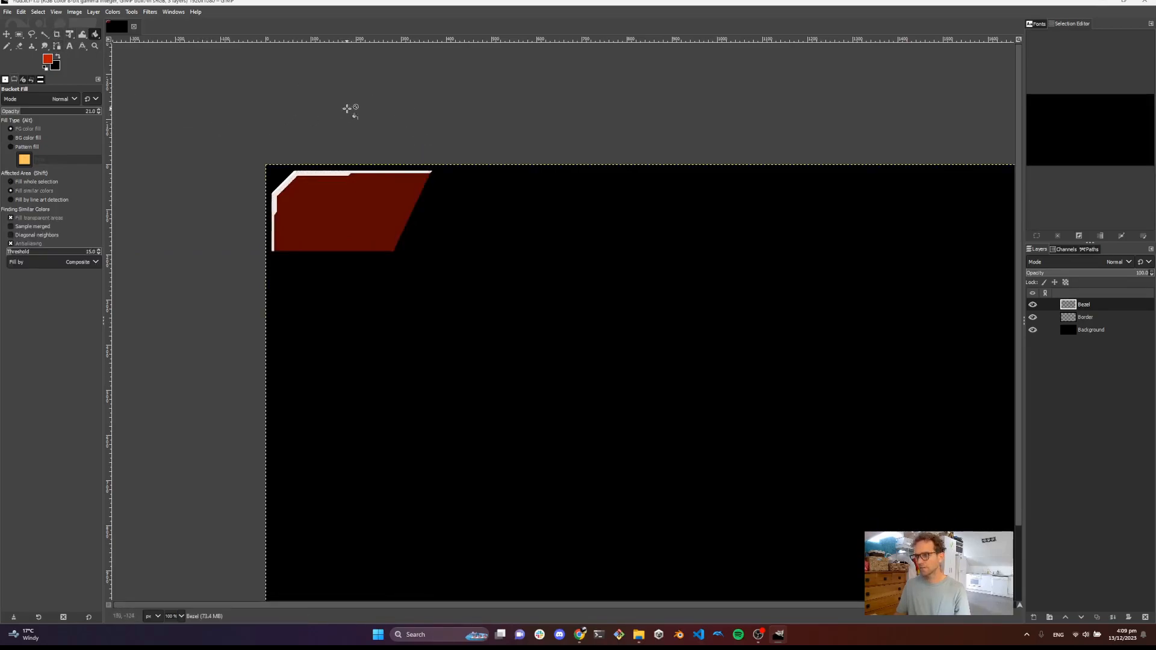
scroll(325, 235, up, 2)
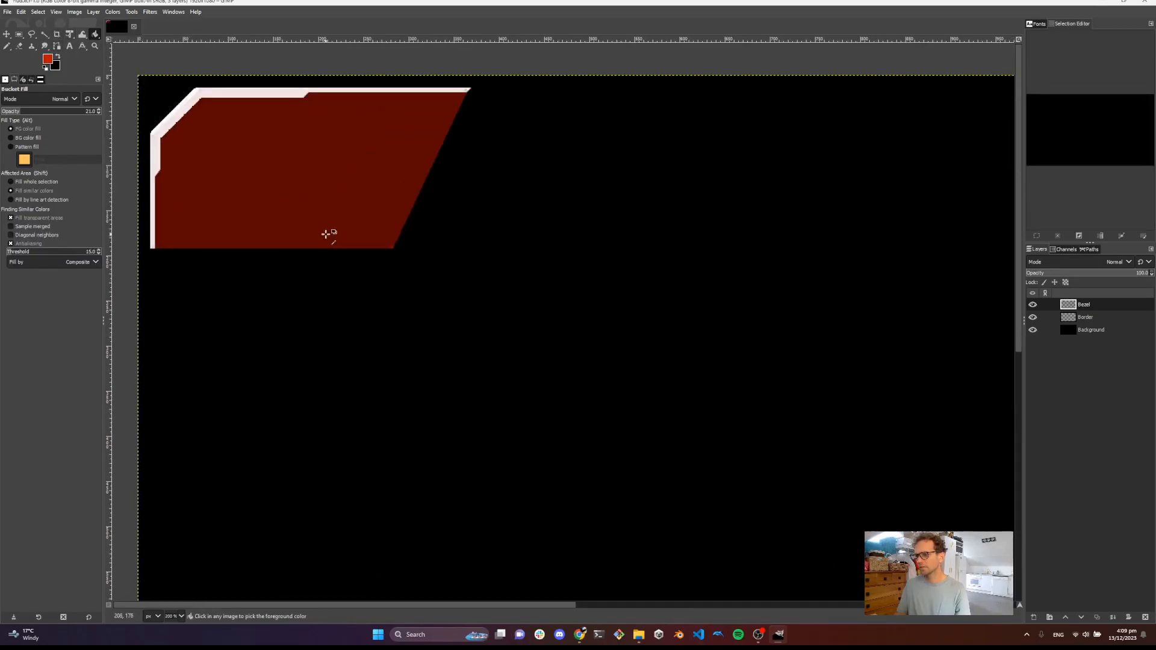
scroll(348, 214, down, 2)
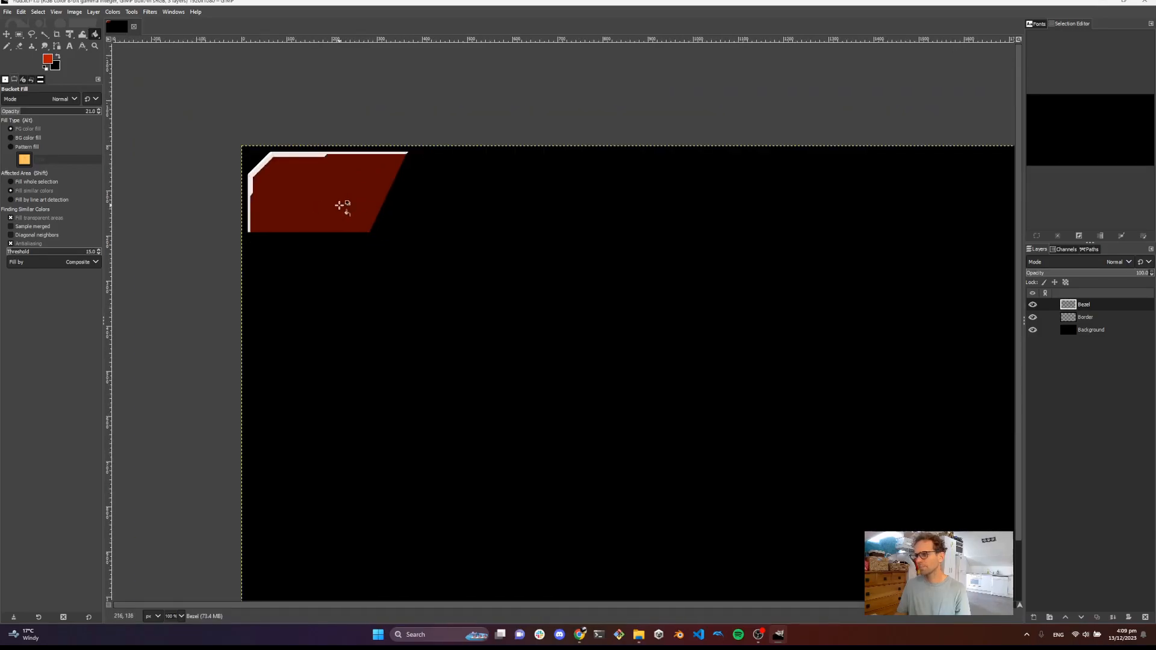
scroll(341, 205, down, 1)
drag(354, 239, 413, 225)
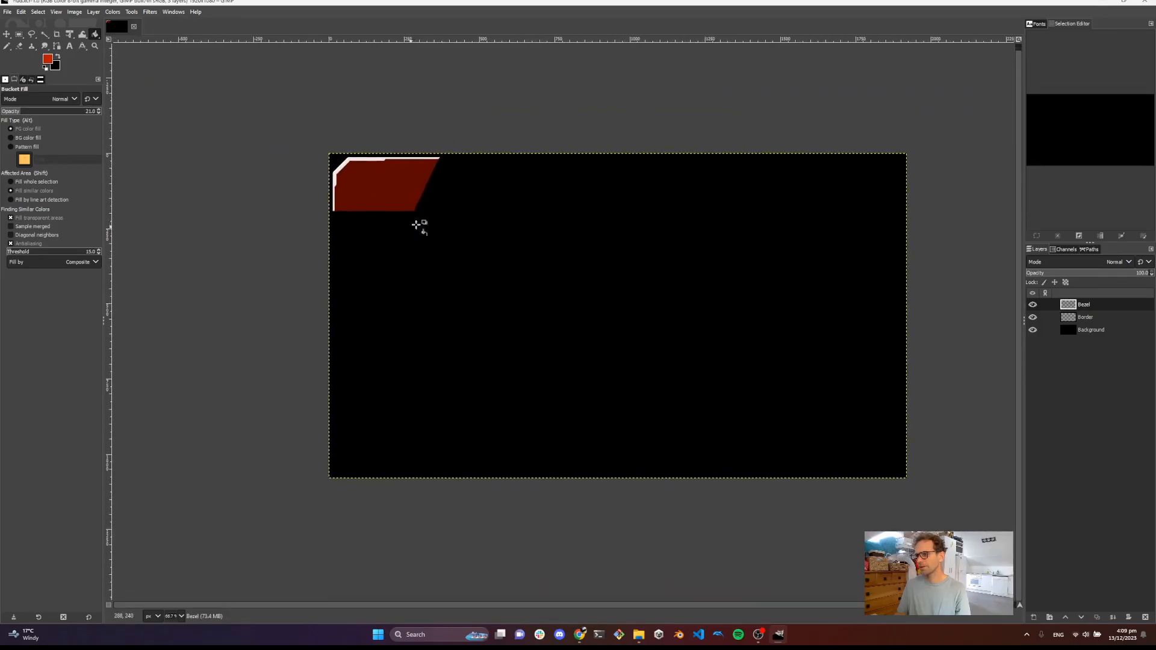
scroll(458, 197, down, 2)
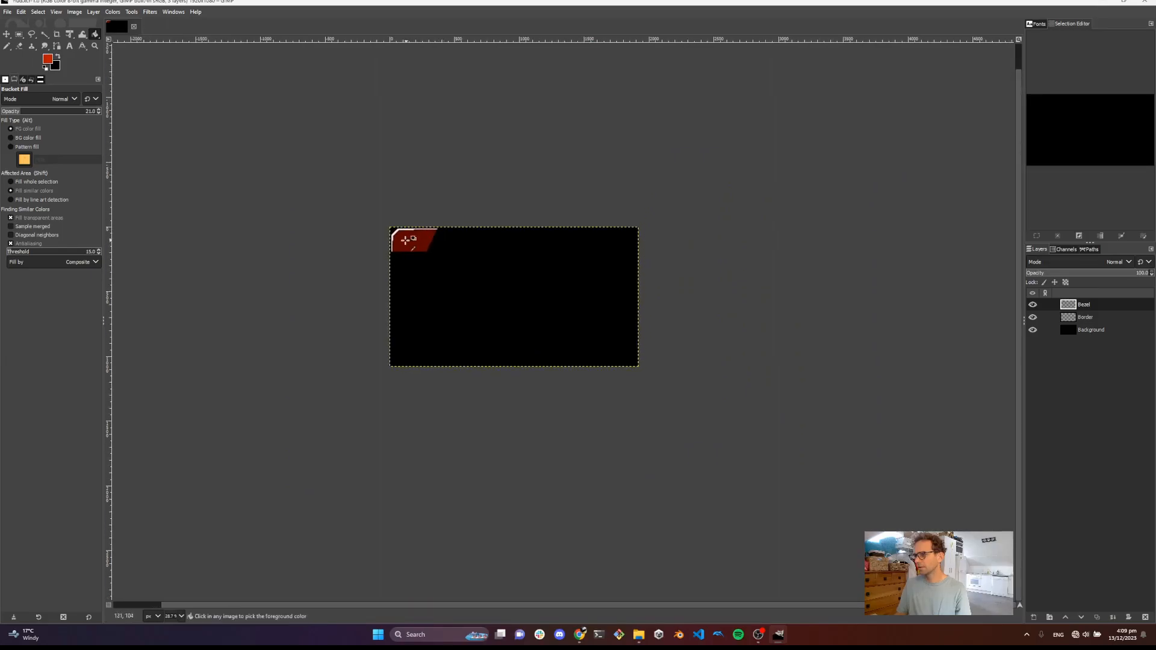
scroll(413, 240, up, 4)
drag(499, 259, 361, 203)
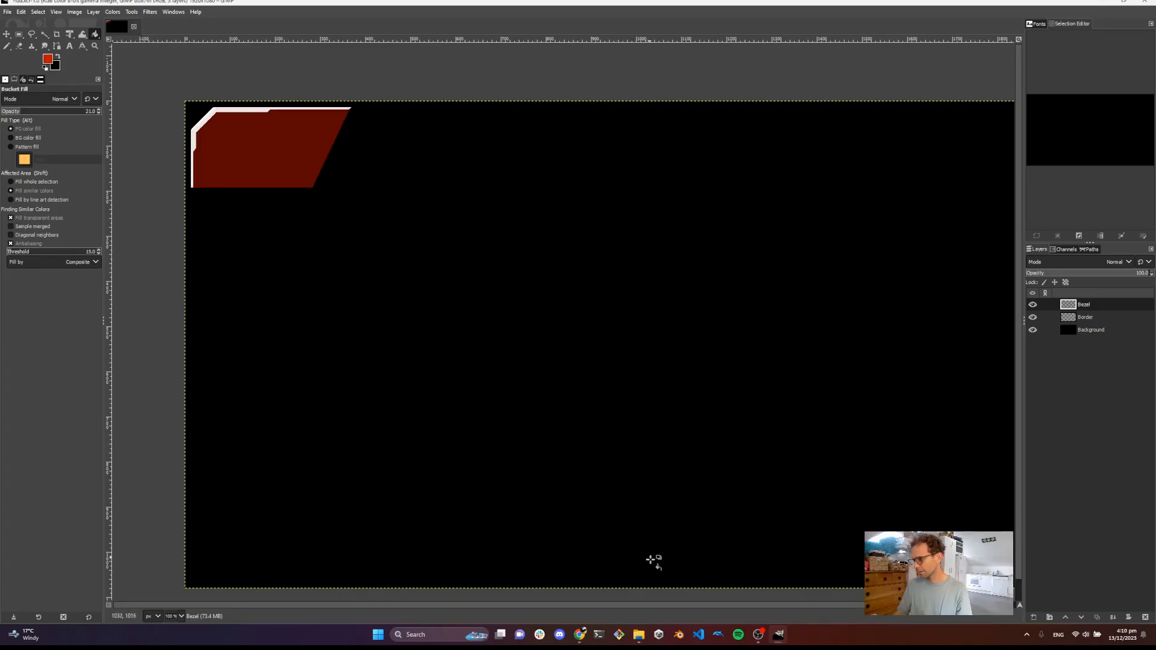
Open the assets sprites folder in File Explorer and drag spaceMissiles_018.png onto the canvas as a new layer
click(636, 636)
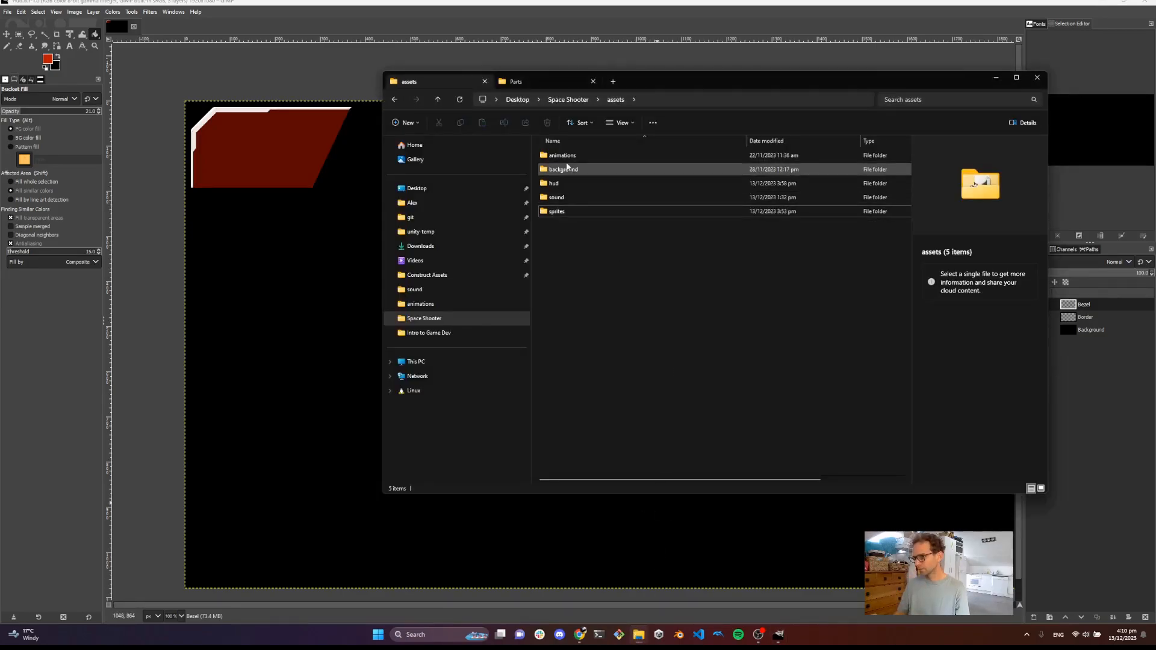
click(569, 208)
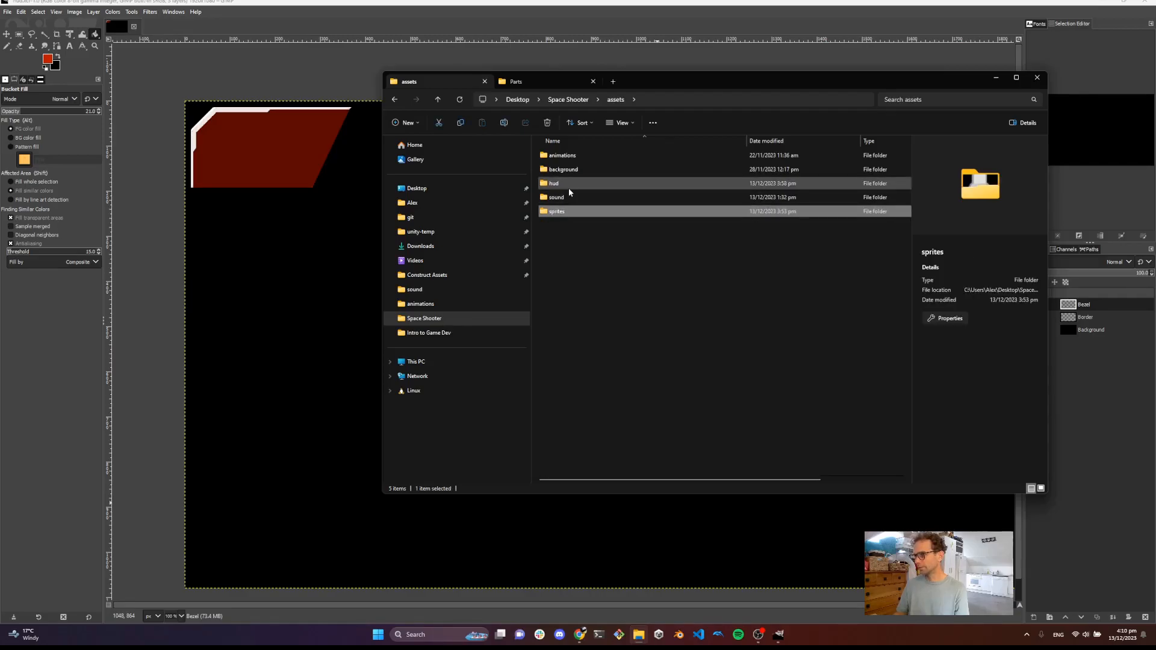
double_click(568, 186)
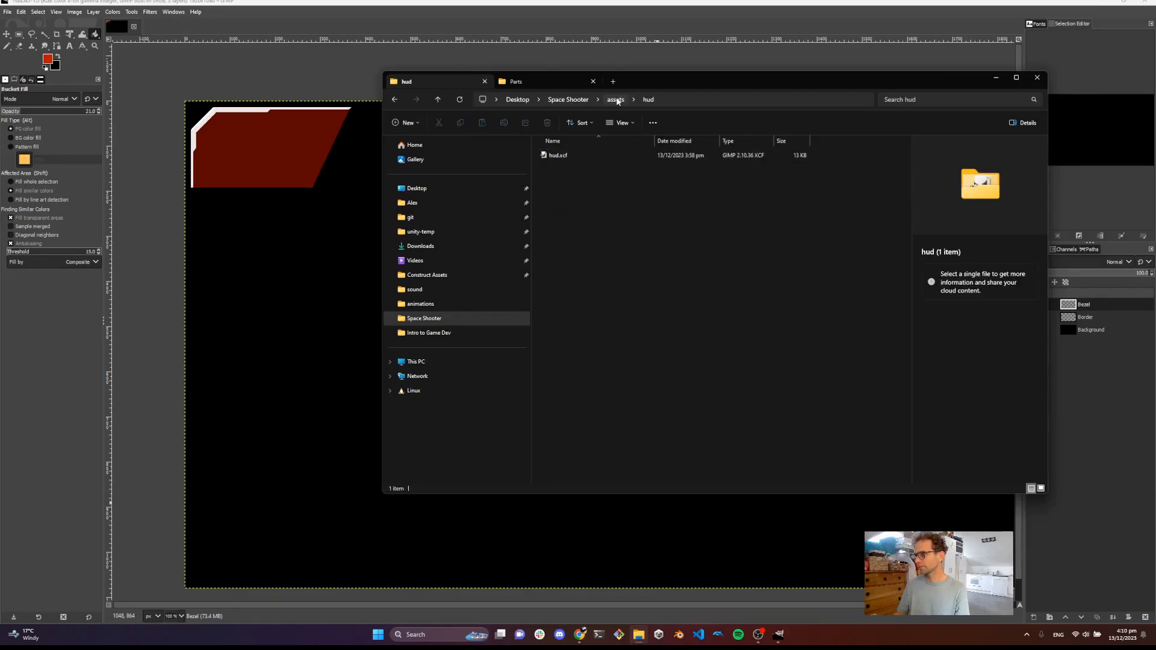
click(527, 82)
click(457, 85)
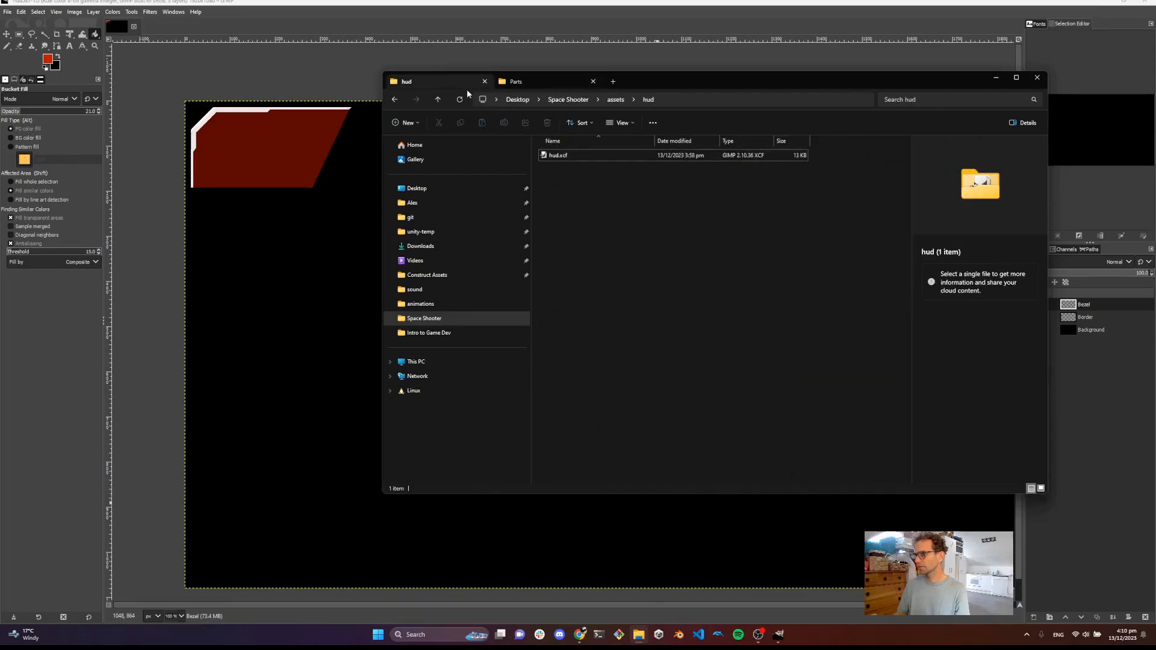
click(616, 99)
click(556, 211)
double_click(556, 211)
double_click(568, 170)
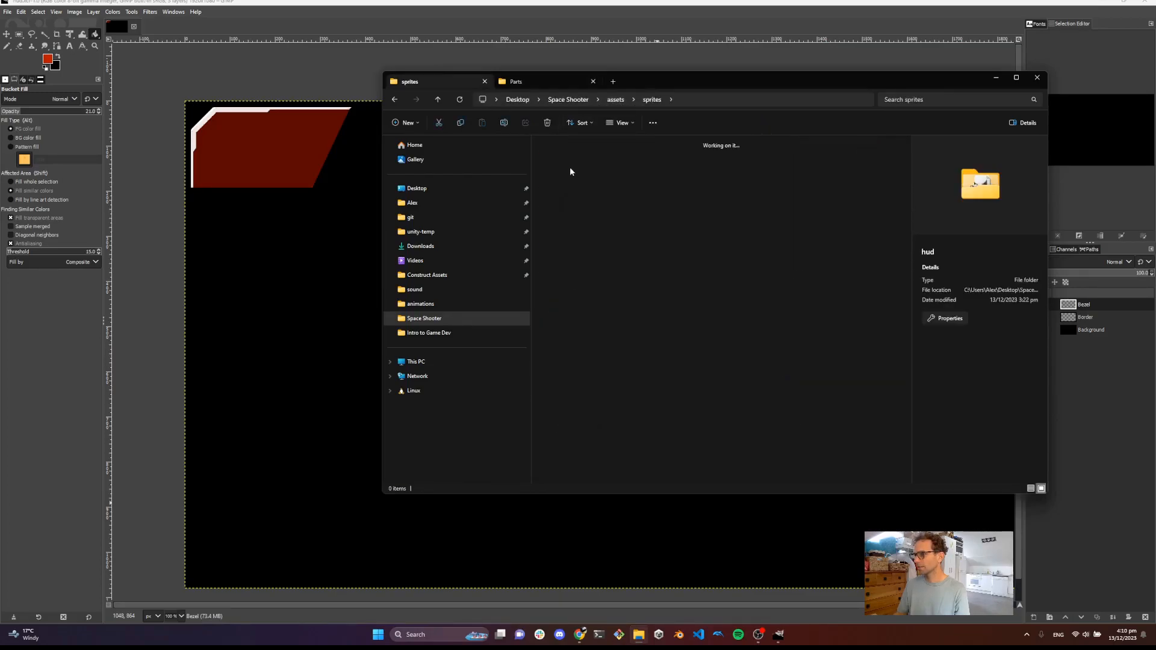
drag(669, 174, 246, 142)
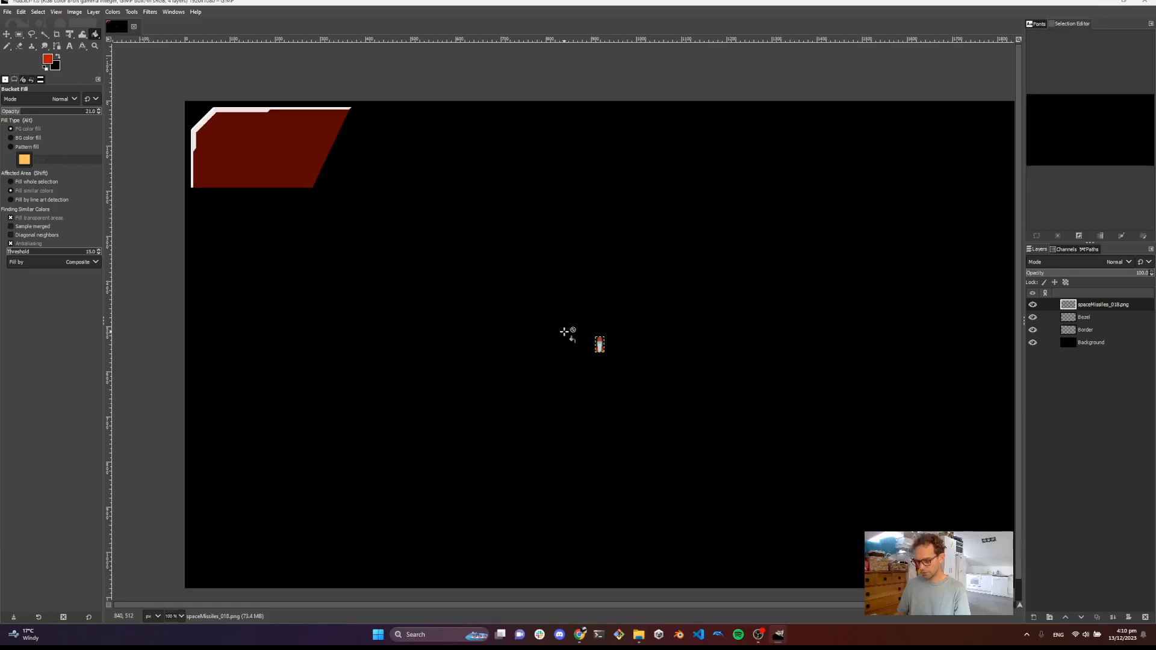
Place the missile sprite in the panel's top-left corner and scale it to about 32 × 56 px
click(7, 34)
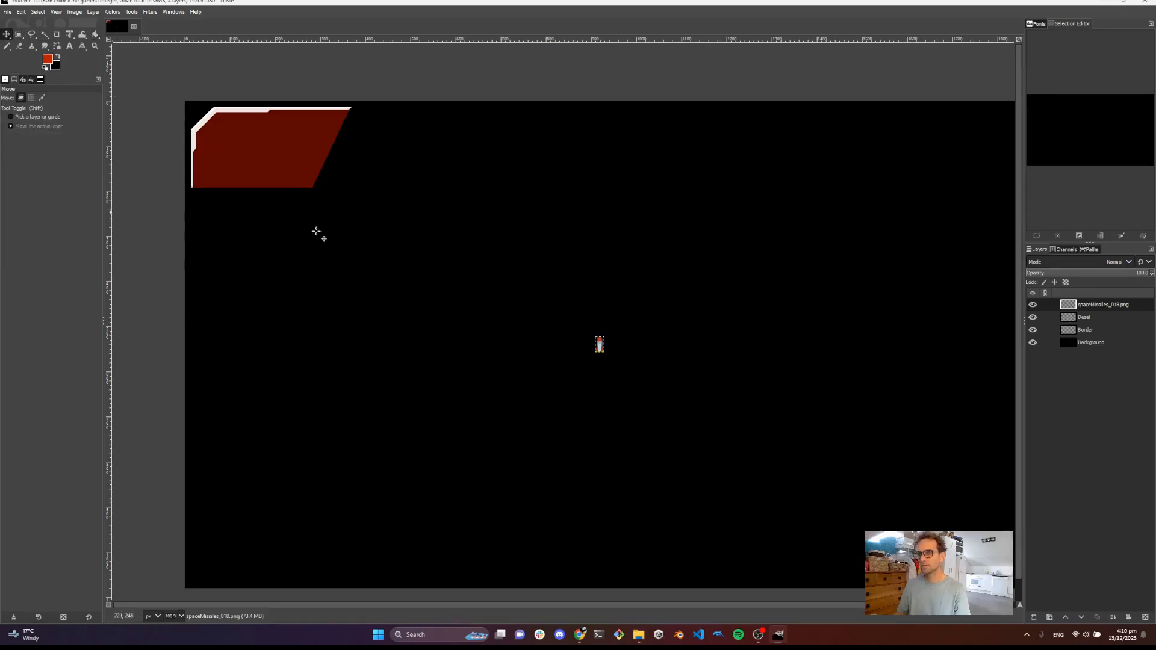
drag(607, 351, 325, 201)
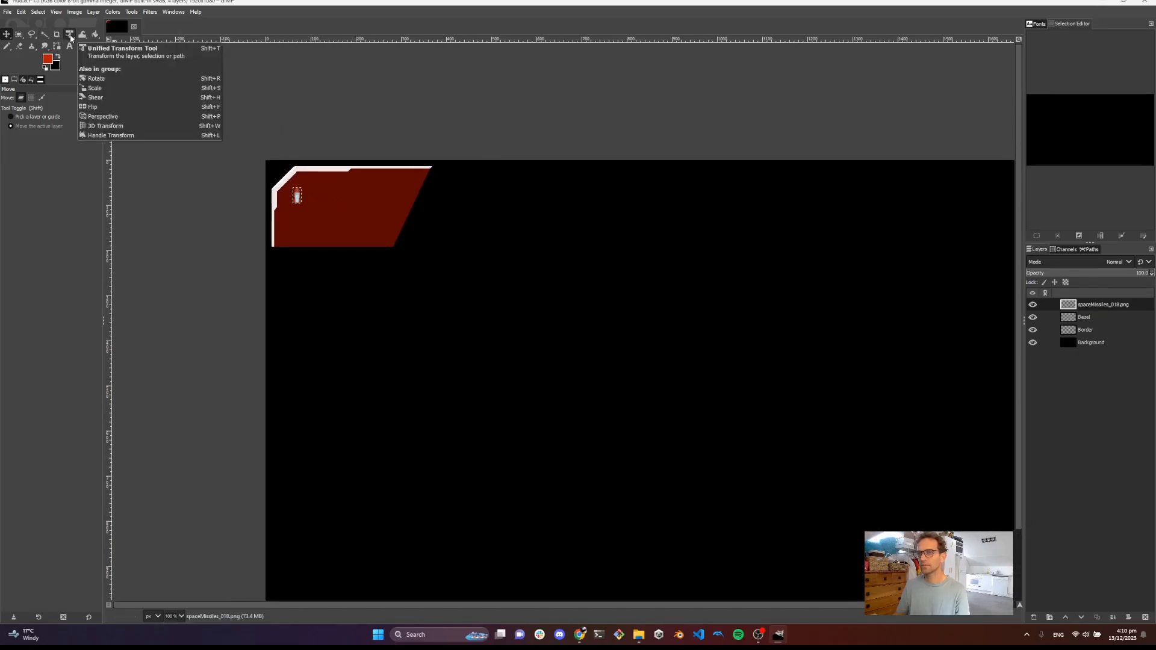
drag(71, 38, 103, 61)
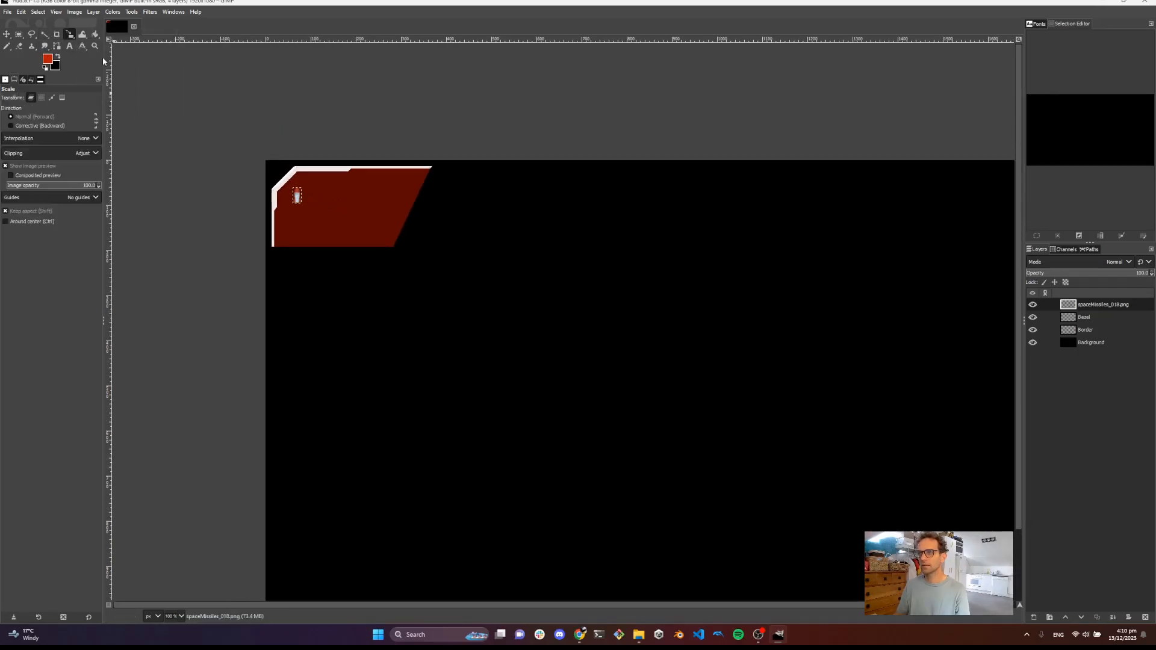
click(298, 191)
drag(301, 190, 310, 182)
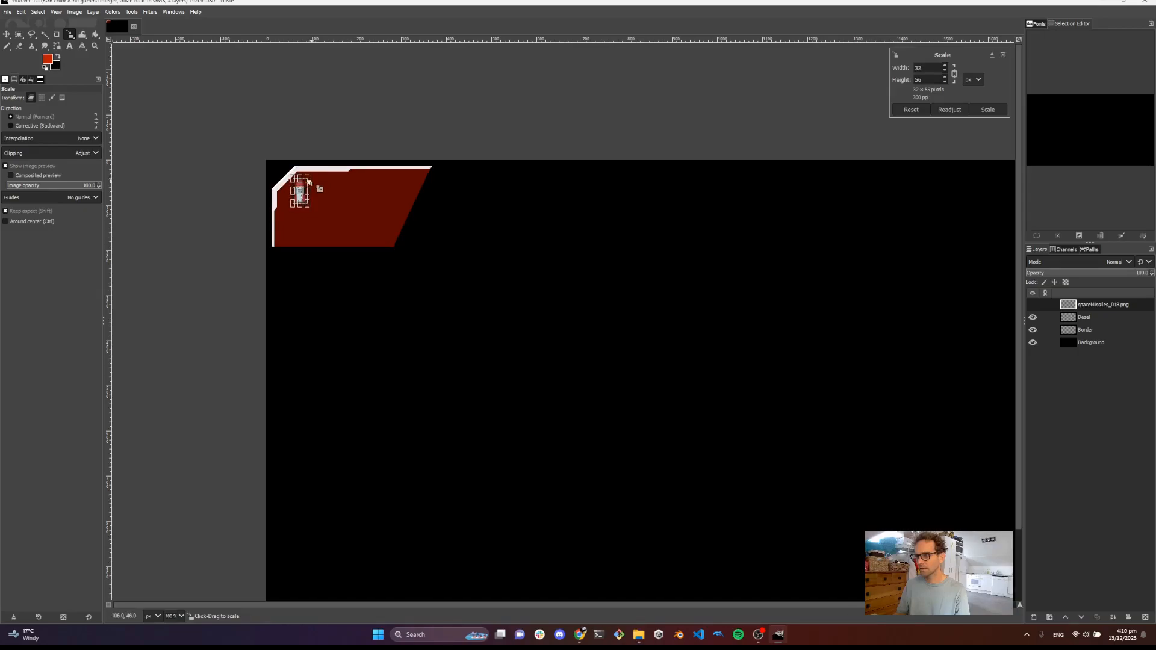
click(988, 110)
drag(308, 192, 348, 189)
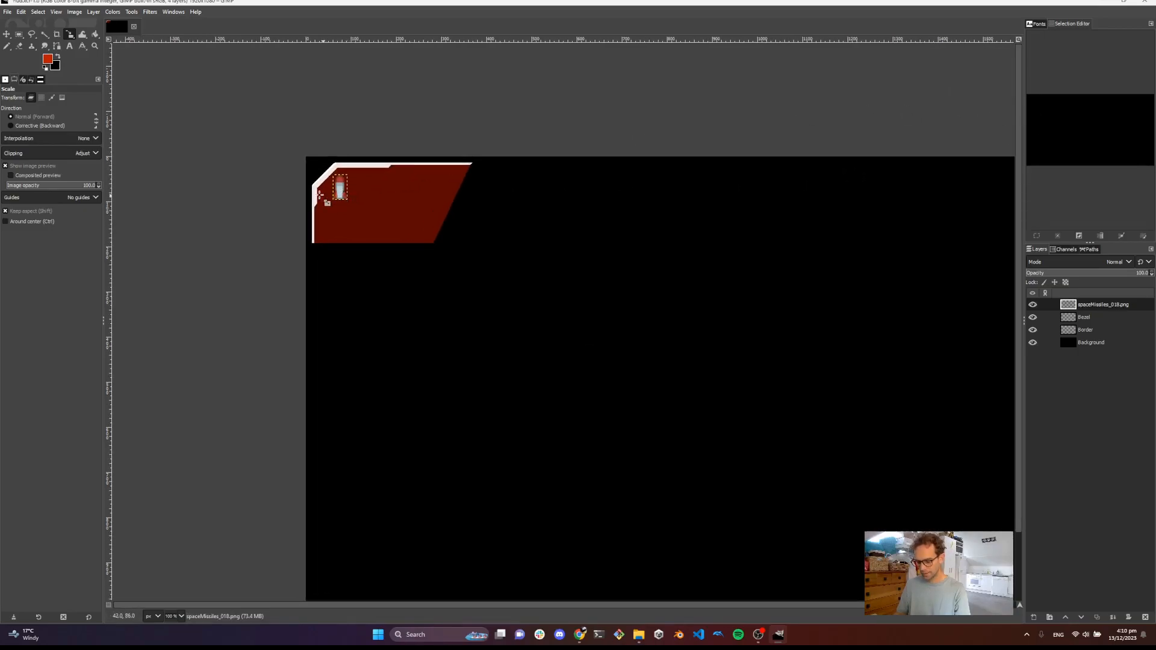
key(m)
drag(349, 196, 345, 202)
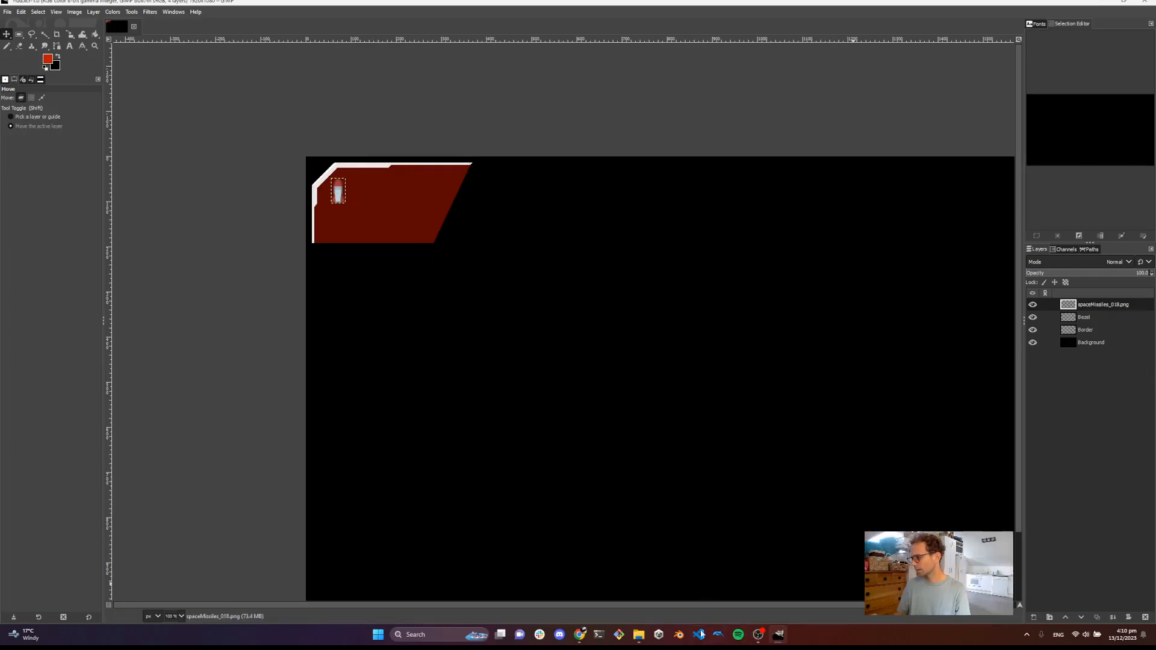
Drag spaceParts_045.png from File Explorer into the image and move it below the missile in the panel
click(639, 634)
drag(722, 166, 334, 230)
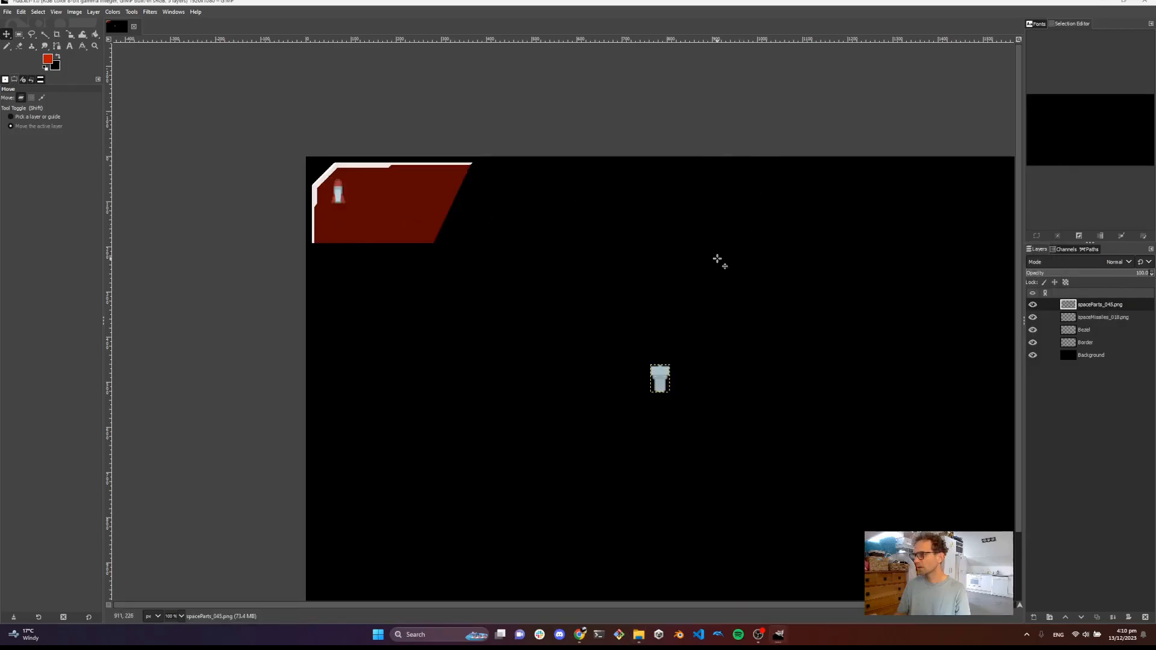
drag(634, 370, 347, 215)
Scale the spaceParts_045 sprite to about 37 × 54 px and nudge it into position
key(shift+s)
click(364, 224)
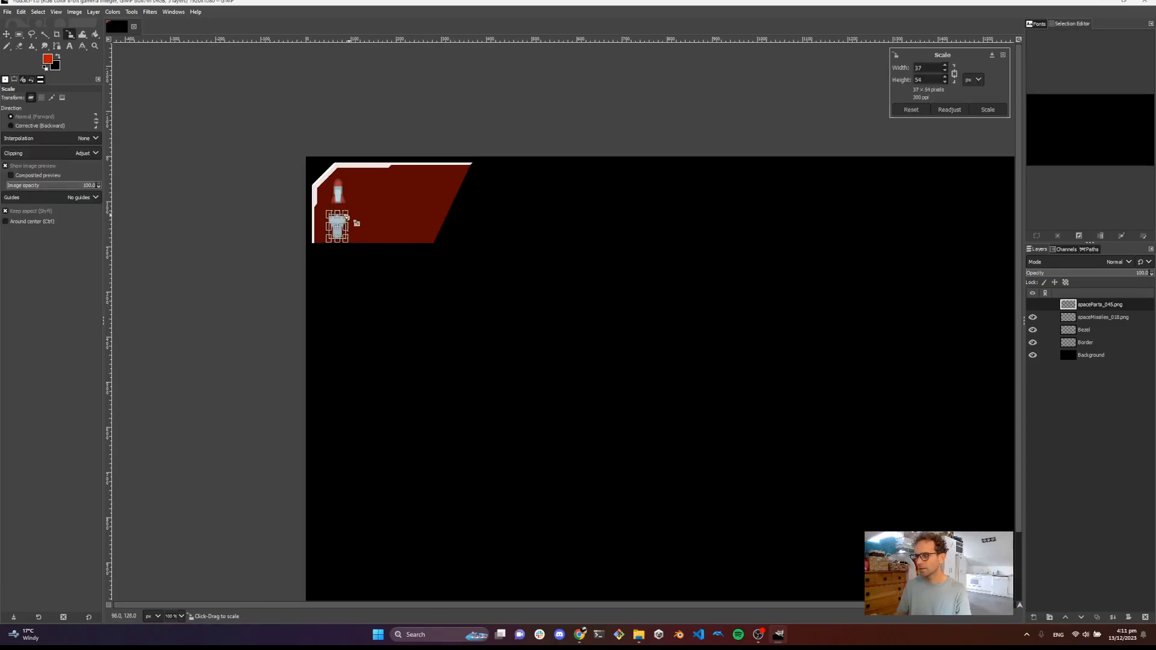
click(988, 110)
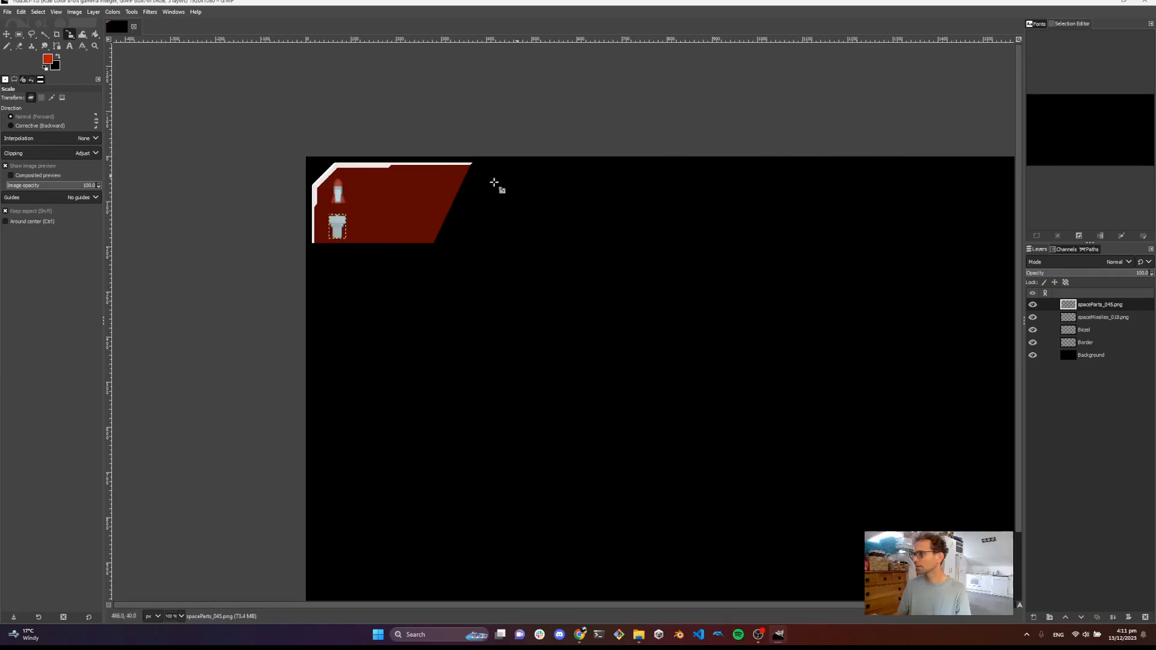
key(m)
drag(339, 229, 339, 226)
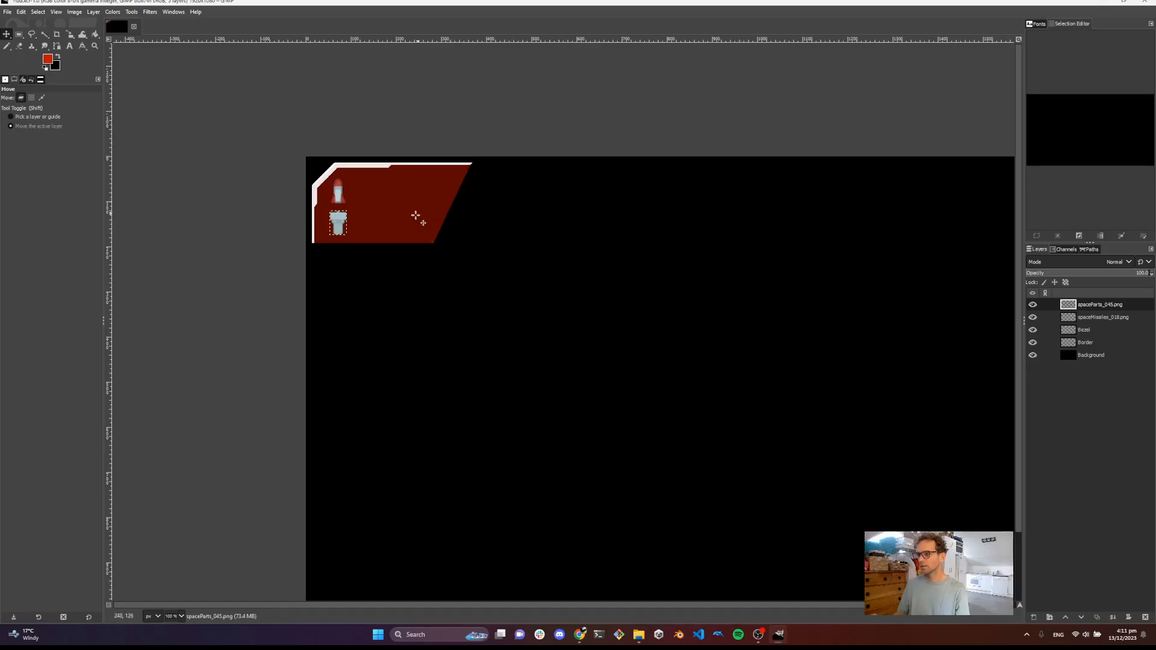
Save the HUD image file
scroll(428, 243, up, 1)
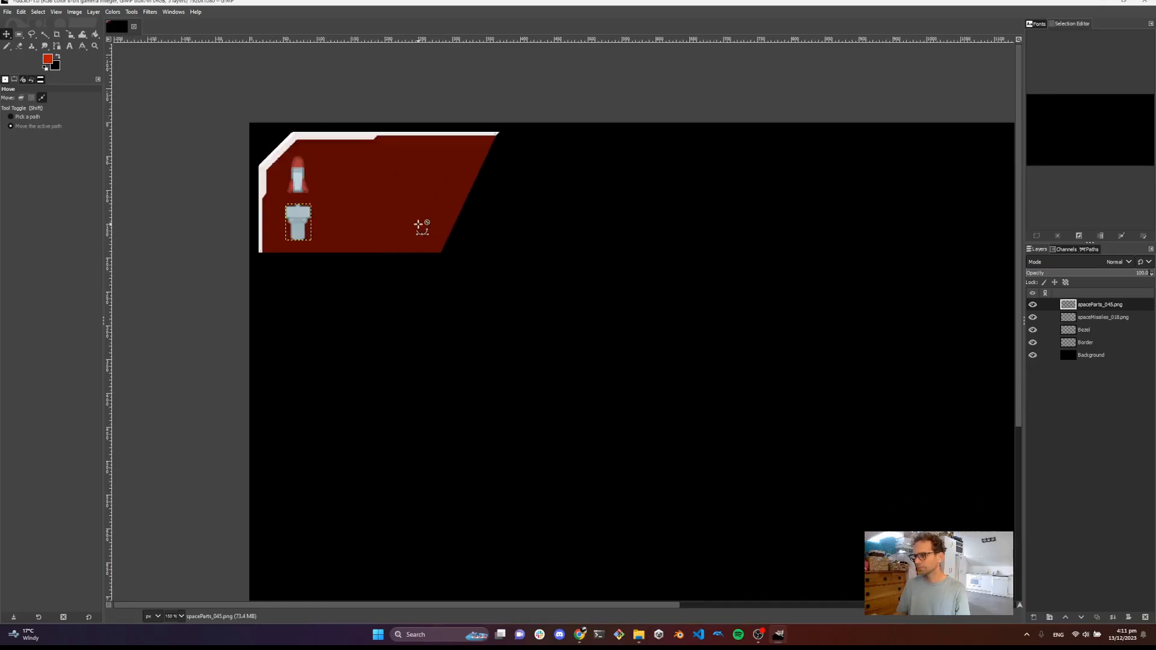
scroll(420, 226, down, 3)
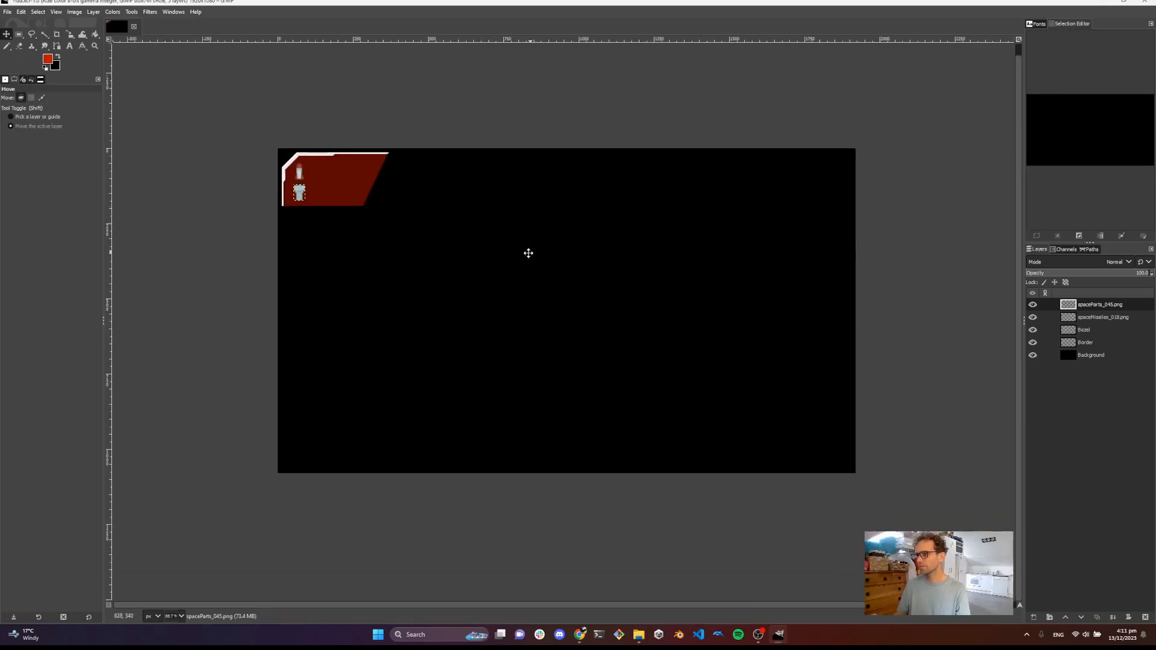
scroll(362, 199, up, 2)
scroll(378, 206, down, 1)
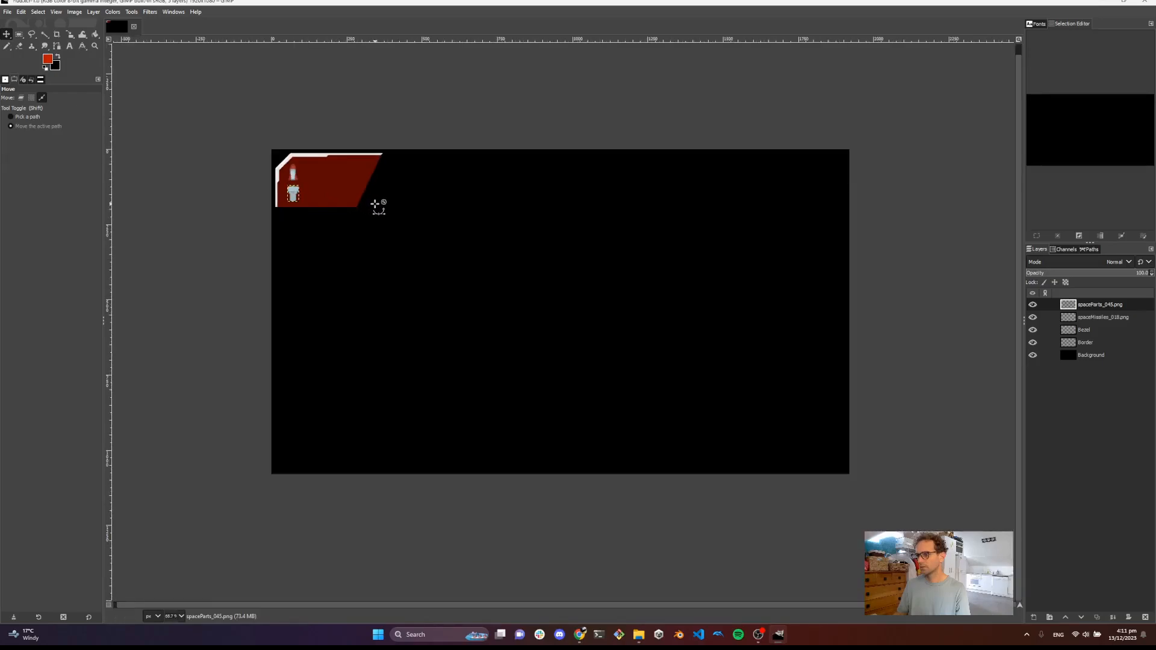
scroll(374, 205, up, 1)
scroll(374, 204, down, 1)
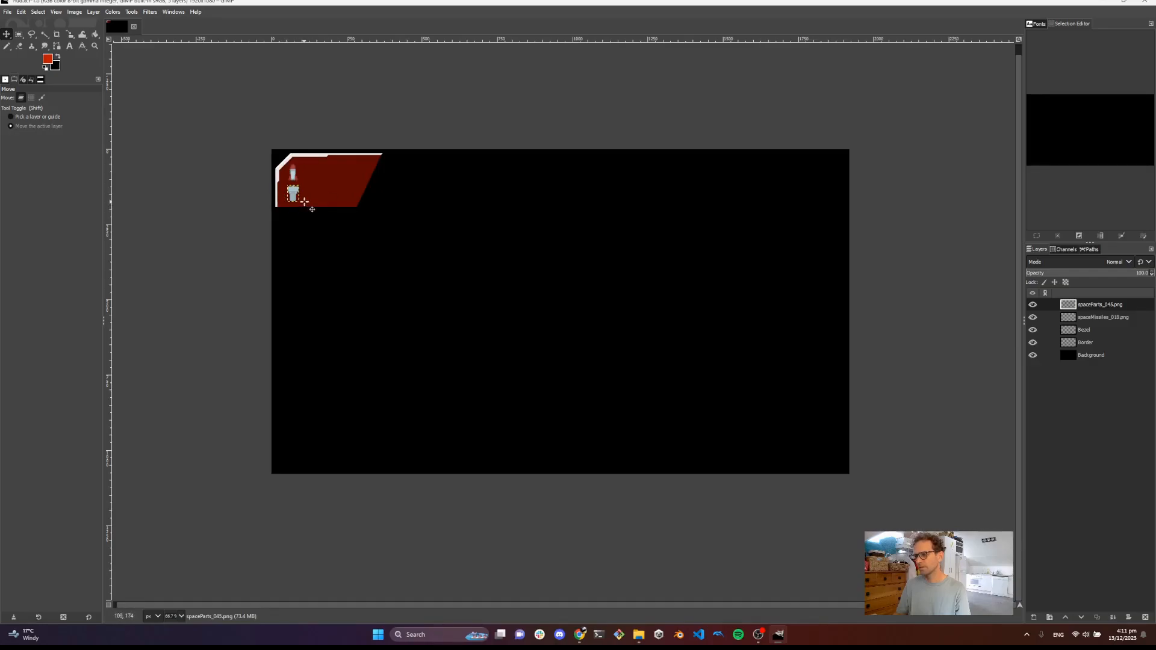
key(ctrl+s)
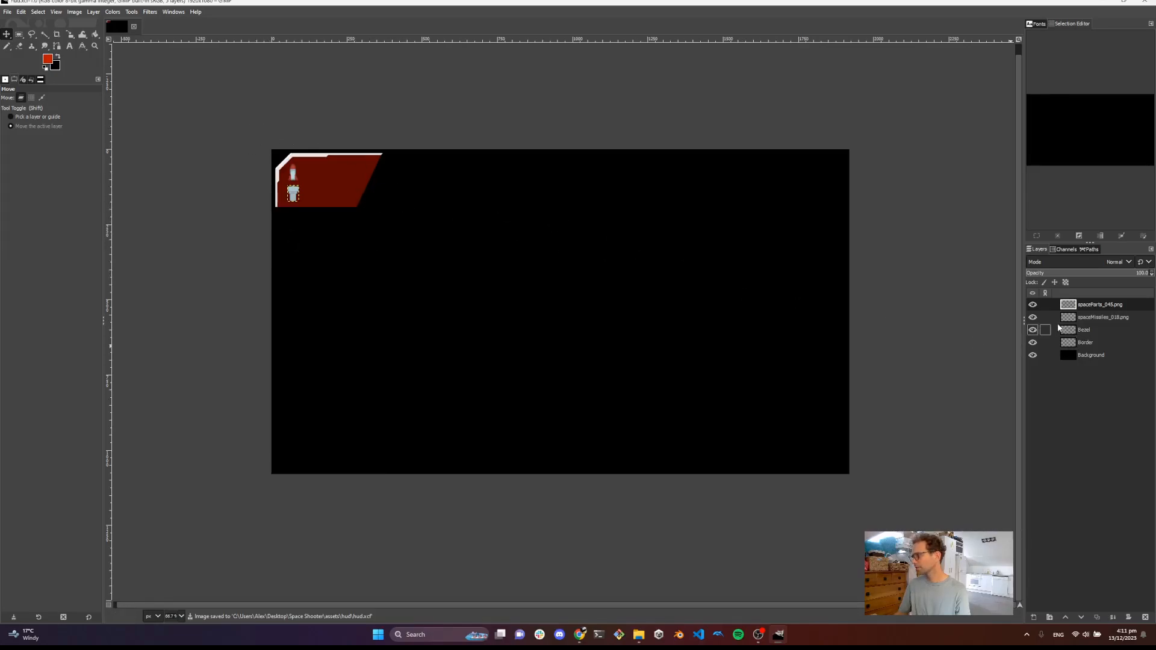
Hide the two sprite layers and the Background layer, then save the file again
click(1033, 305)
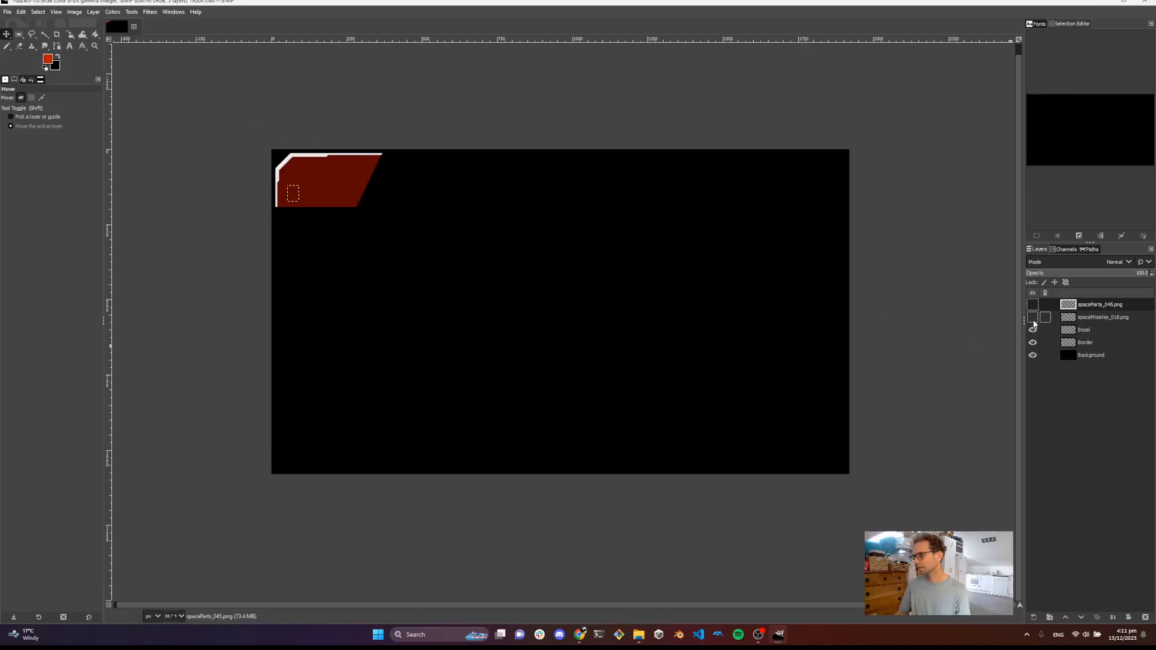
click(1032, 356)
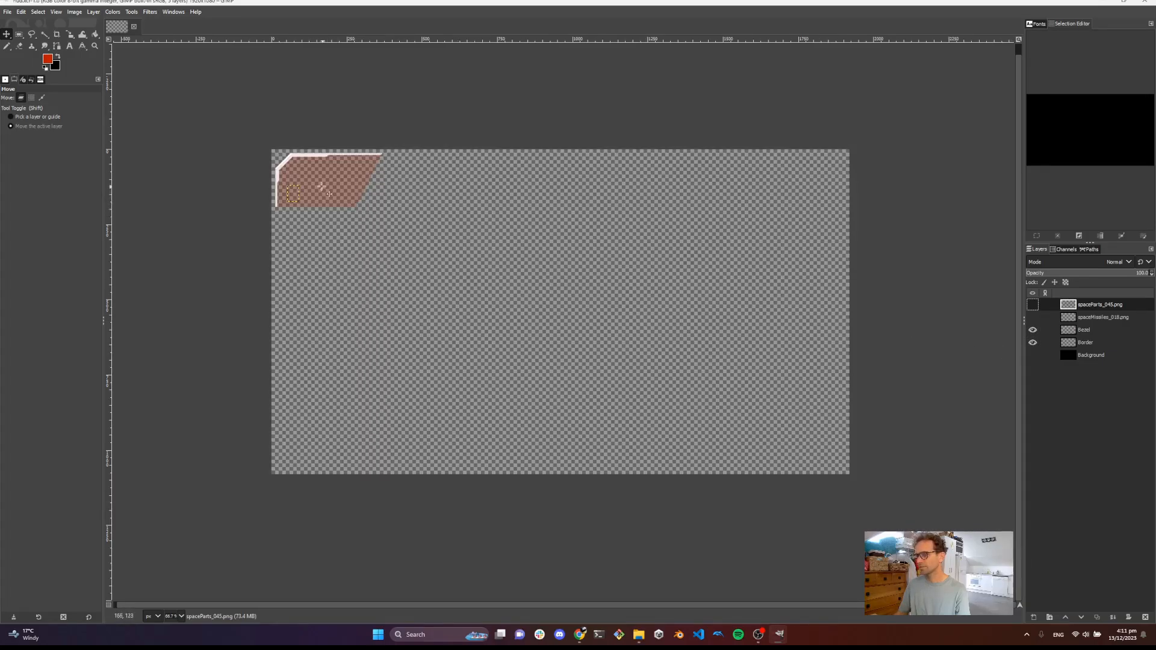
scroll(322, 186, up, 1)
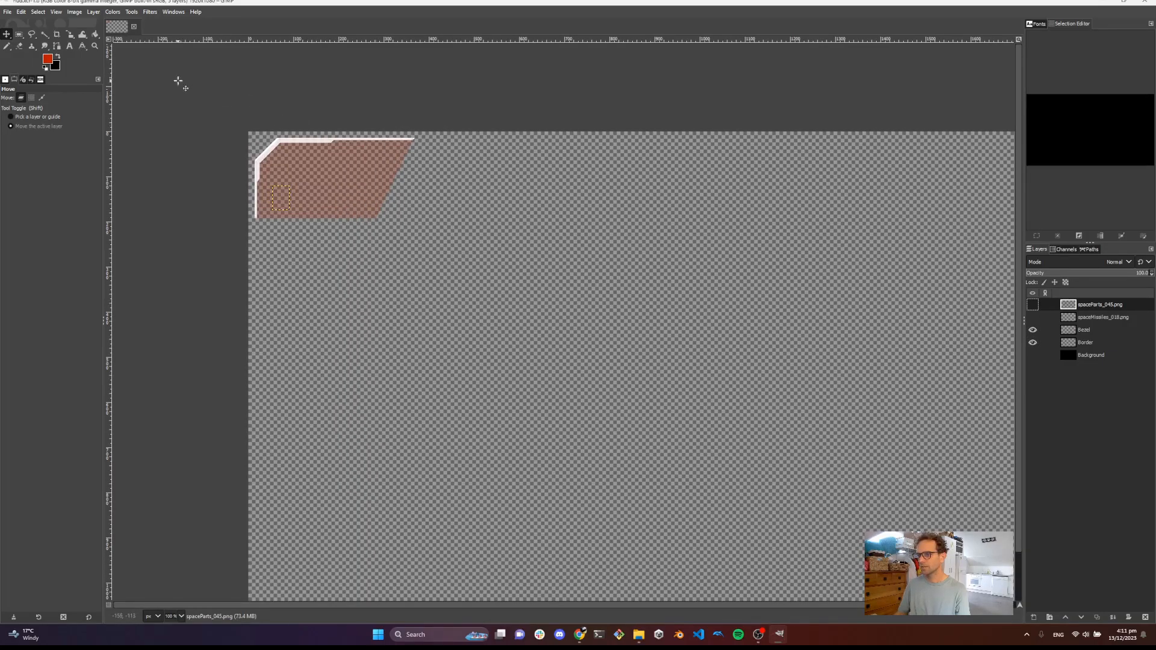
key(ctrl+s)
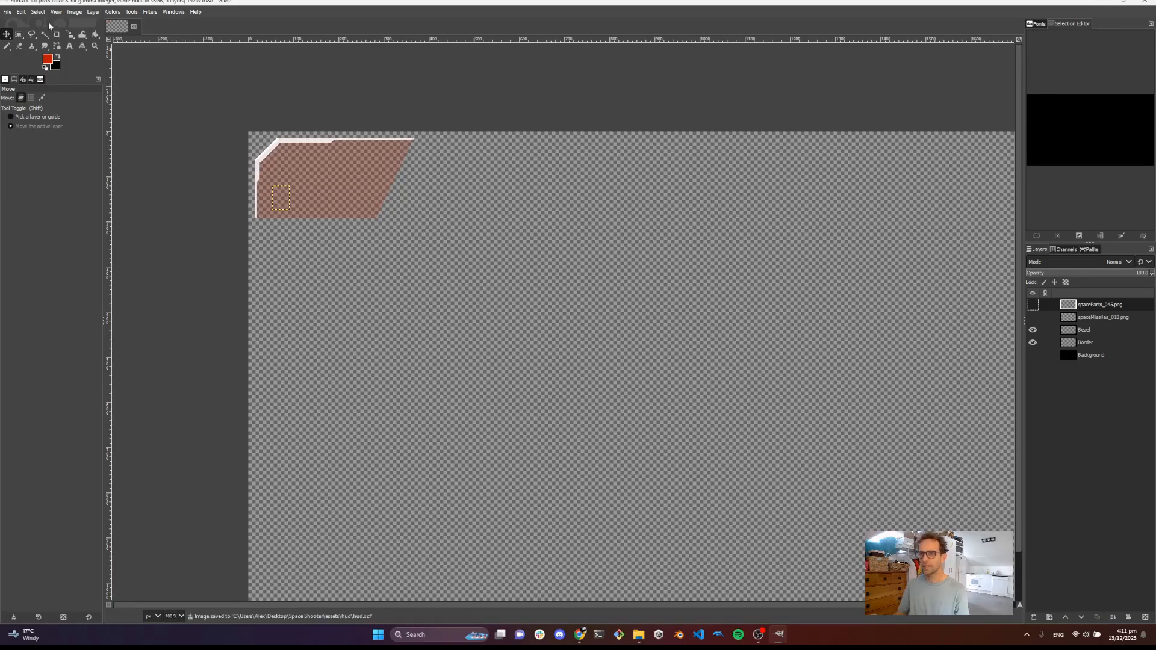
Export the visible panel as hud.png into the hud folder and open that folder in File Explorer
click(10, 12)
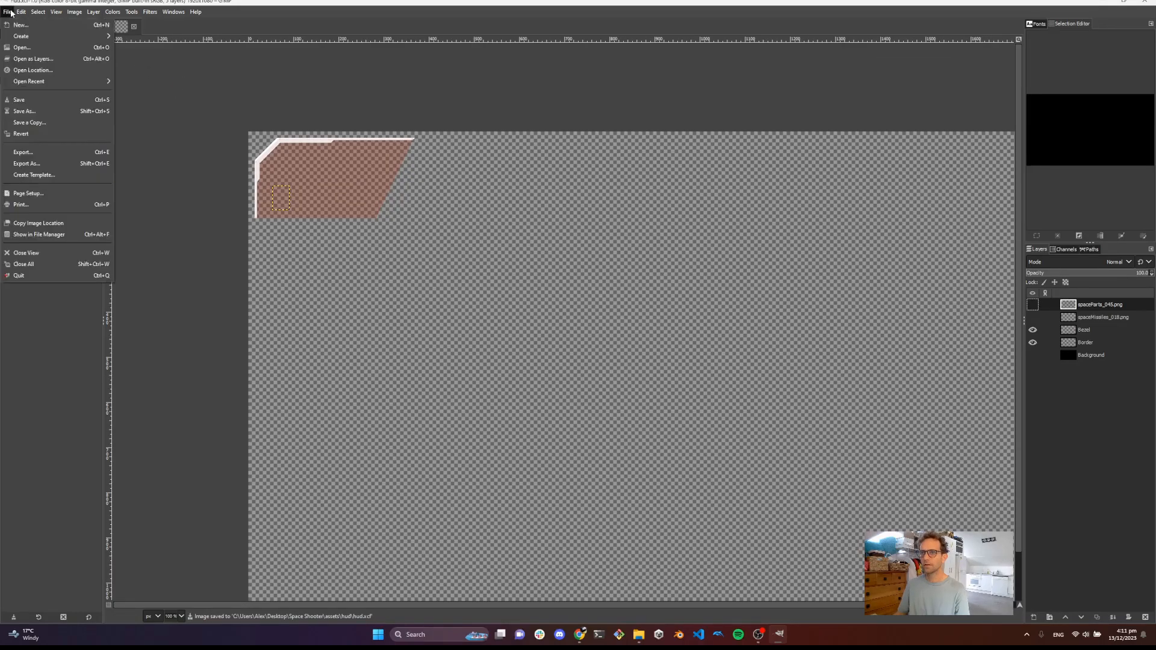
click(38, 157)
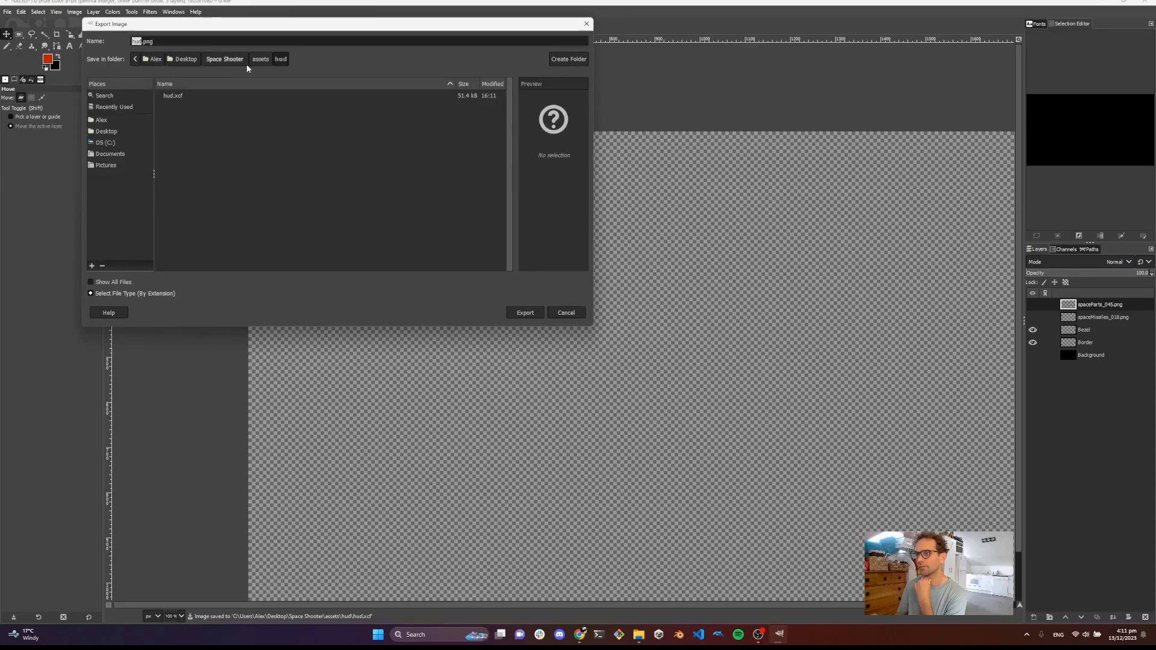
click(518, 314)
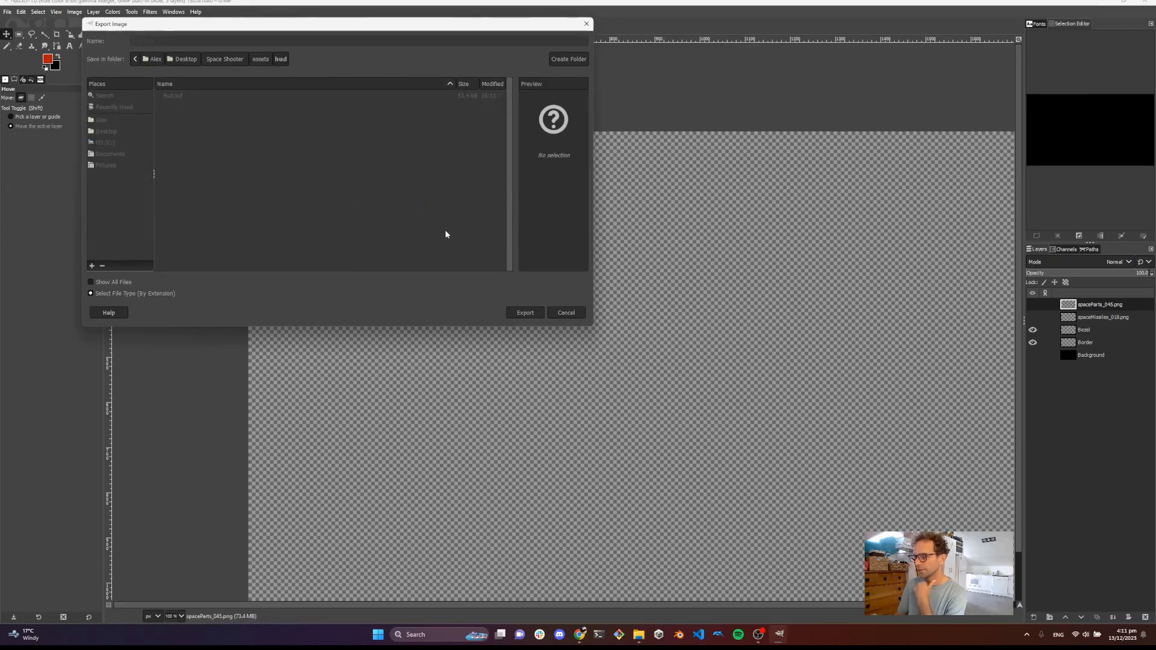
click(581, 429)
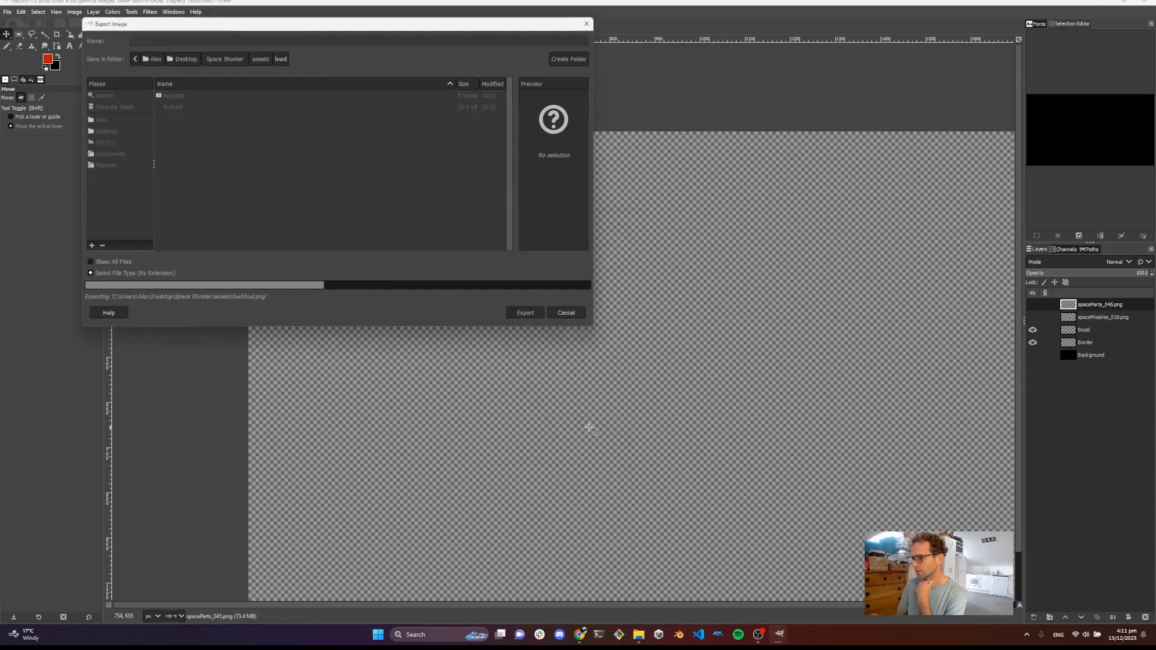
click(639, 634)
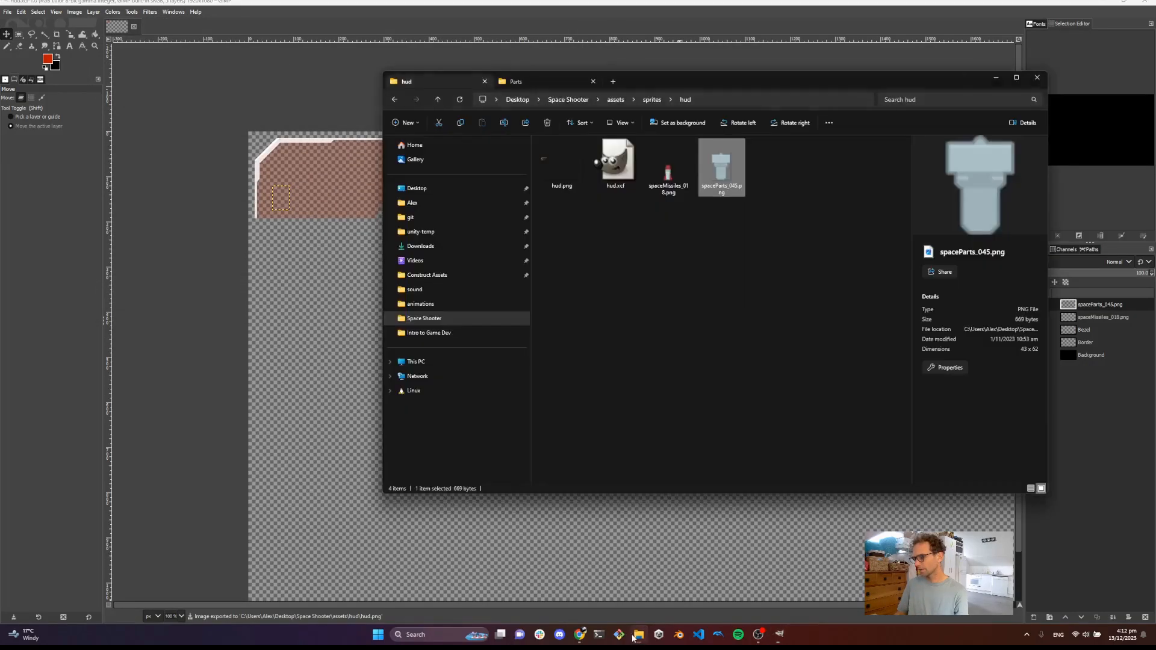
Open the exported hud.png from the project's assets hud folder to preview it, then close the preview
click(613, 102)
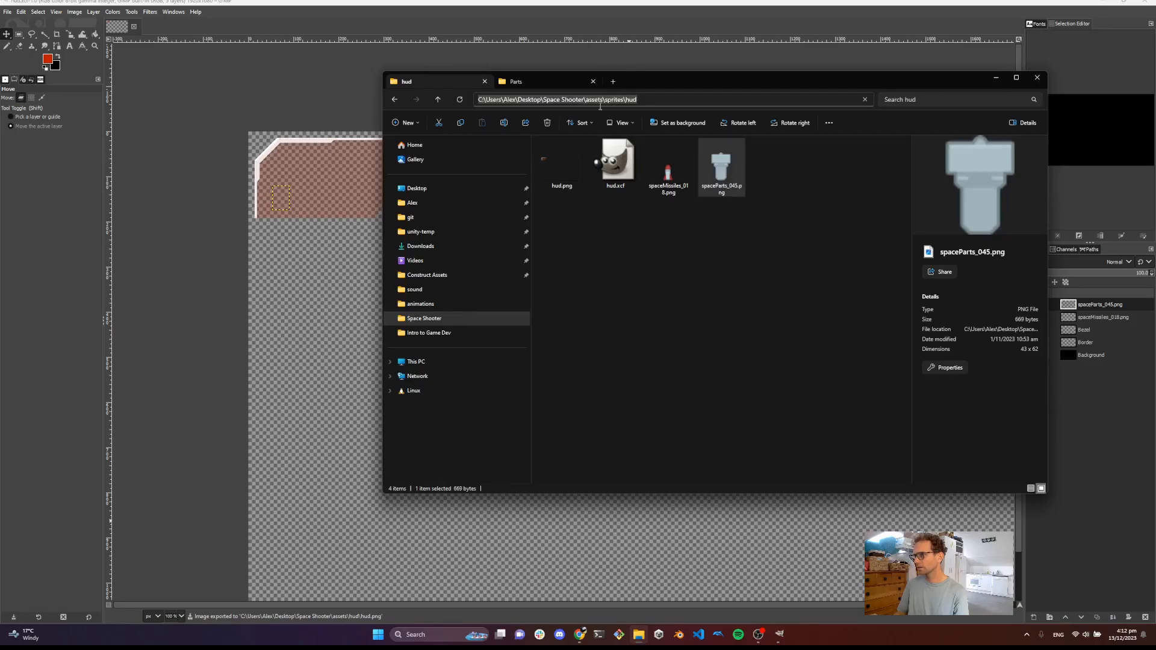
click(652, 99)
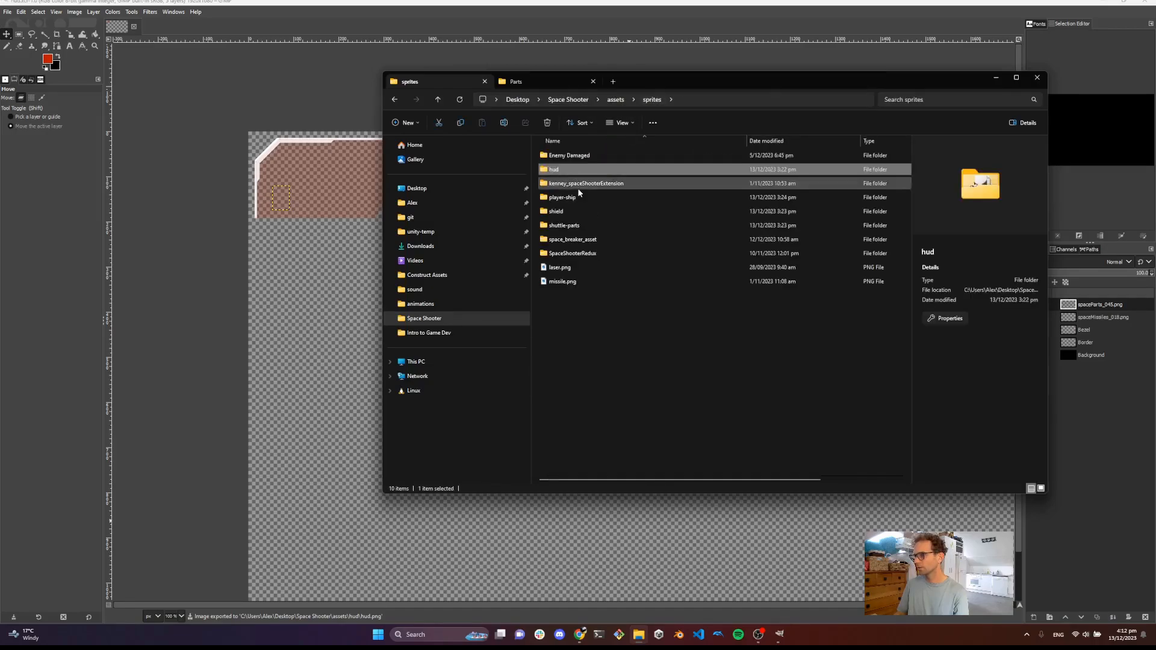
double_click(566, 171)
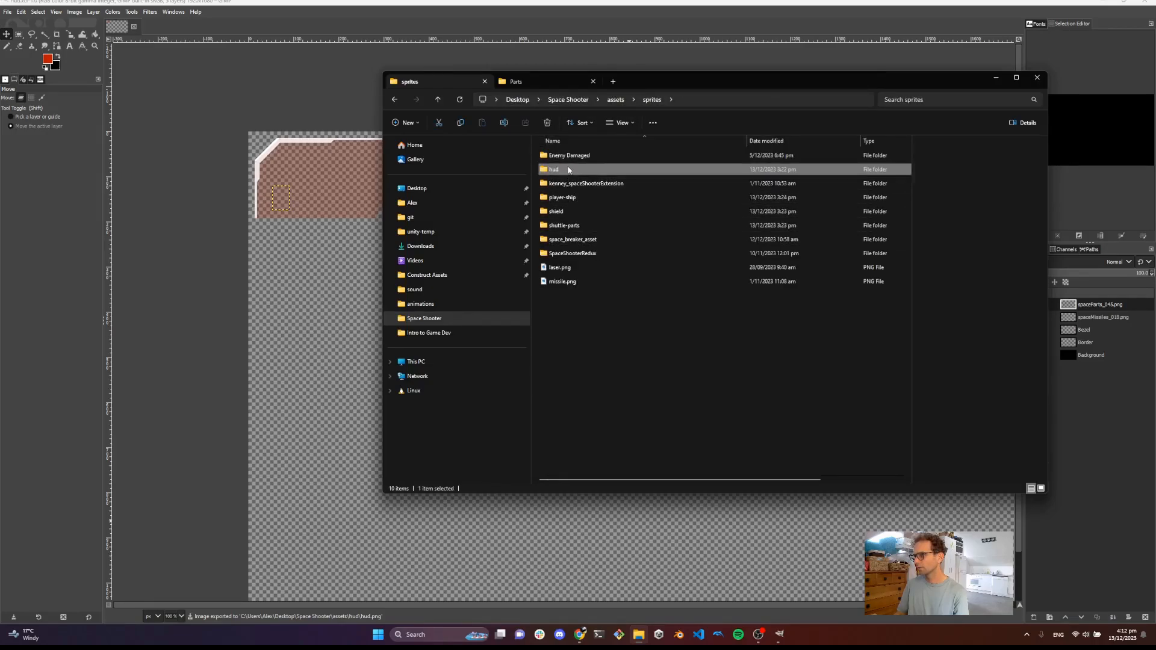
click(615, 100)
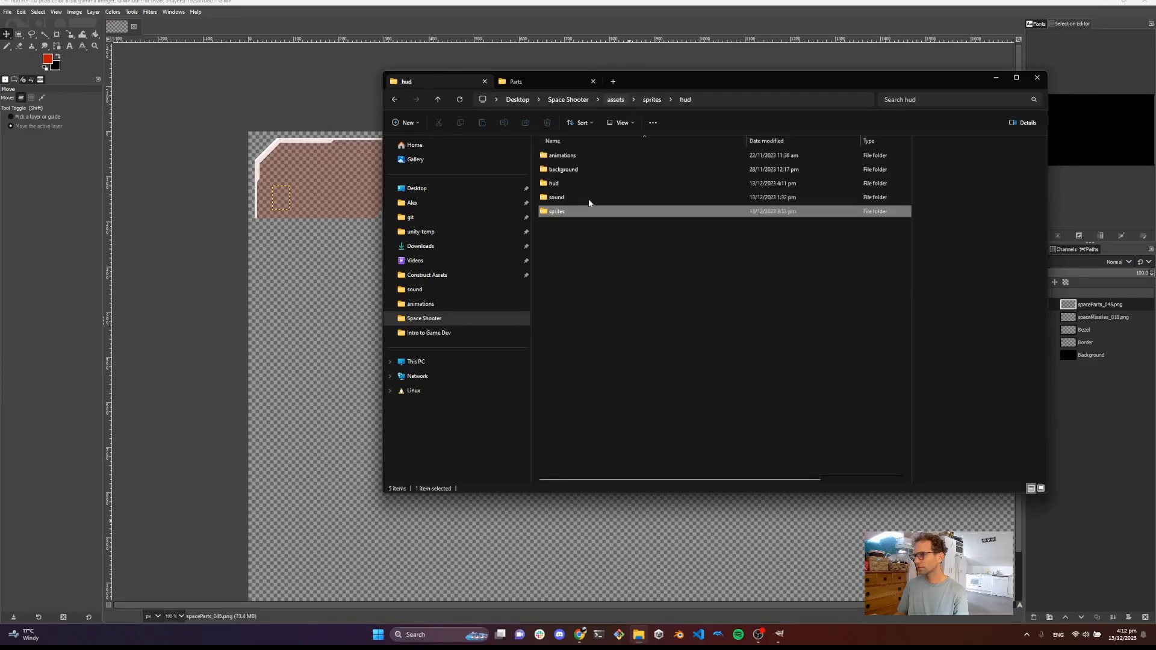
double_click(587, 184)
double_click(578, 164)
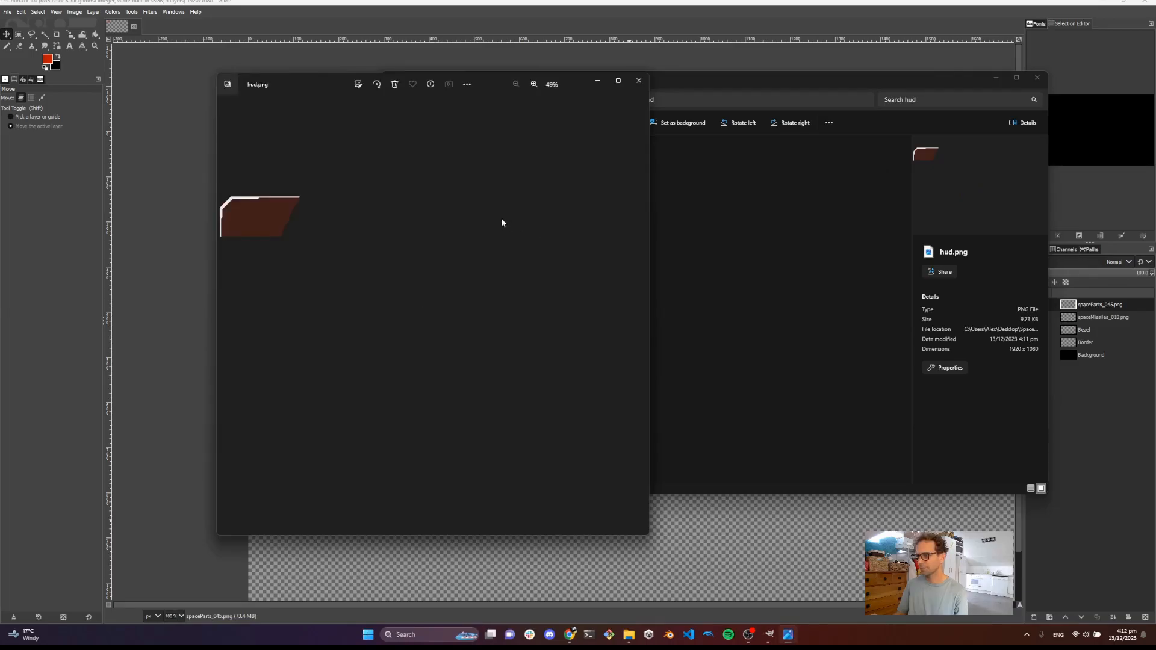
click(637, 83)
Switch to Construct and import hud.png from the hud folder into the DeepSpace layout as a new sprite
drag(853, 84, 760, 88)
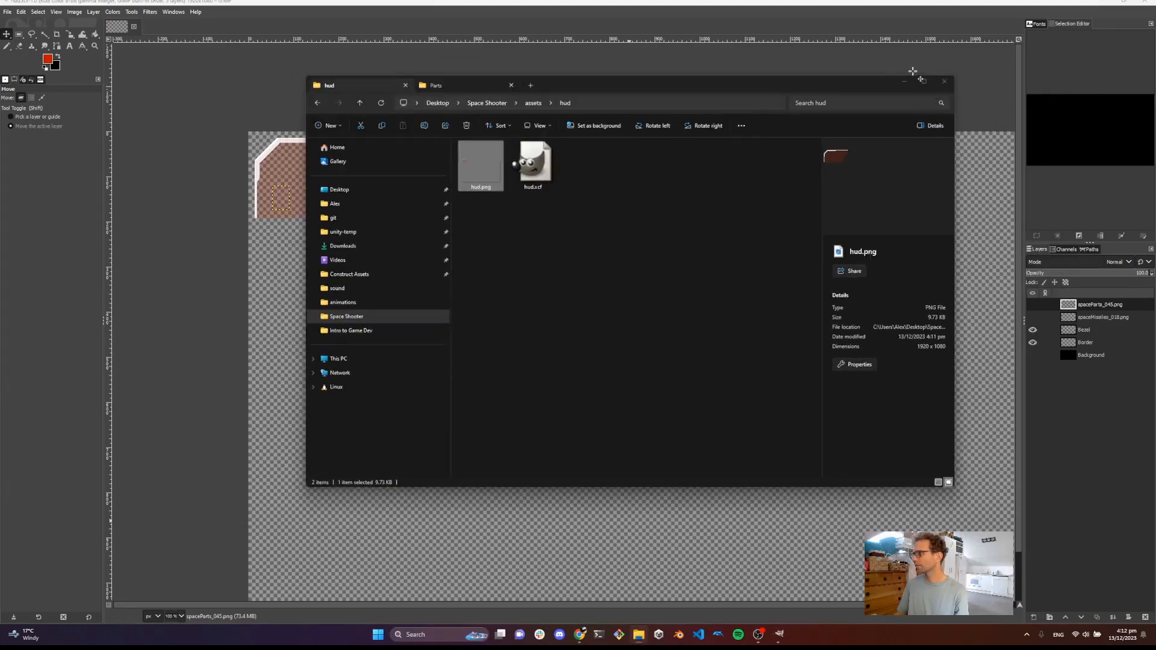
click(904, 80)
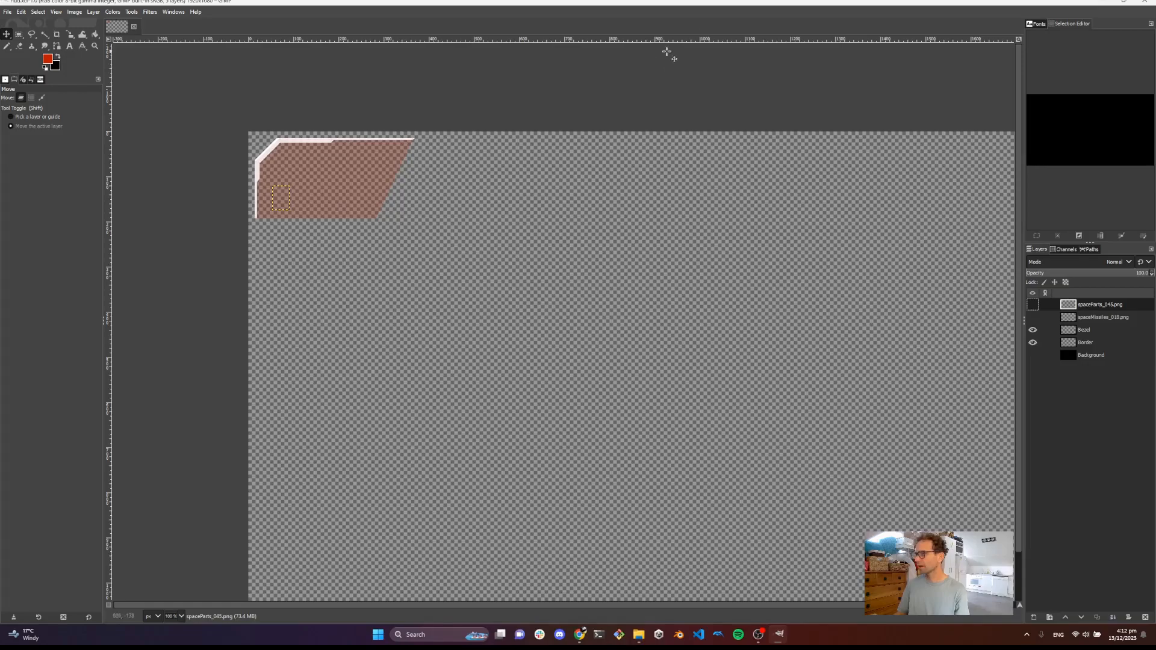
click(1101, 2)
click(58, 3)
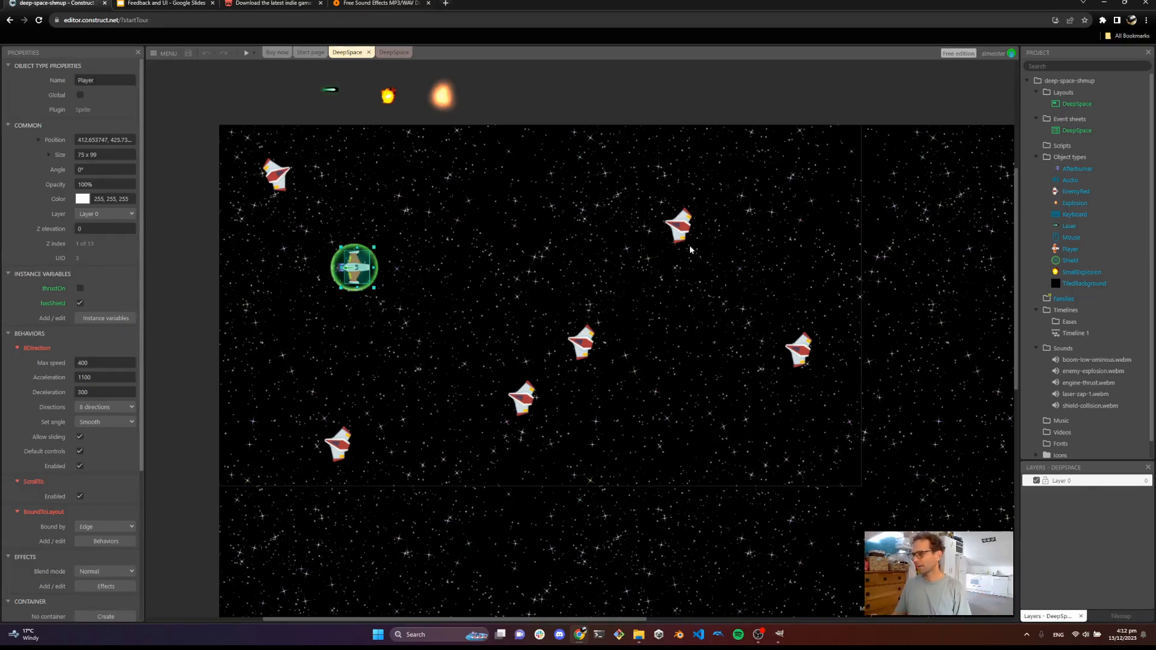
click(639, 634)
drag(477, 156, 313, 507)
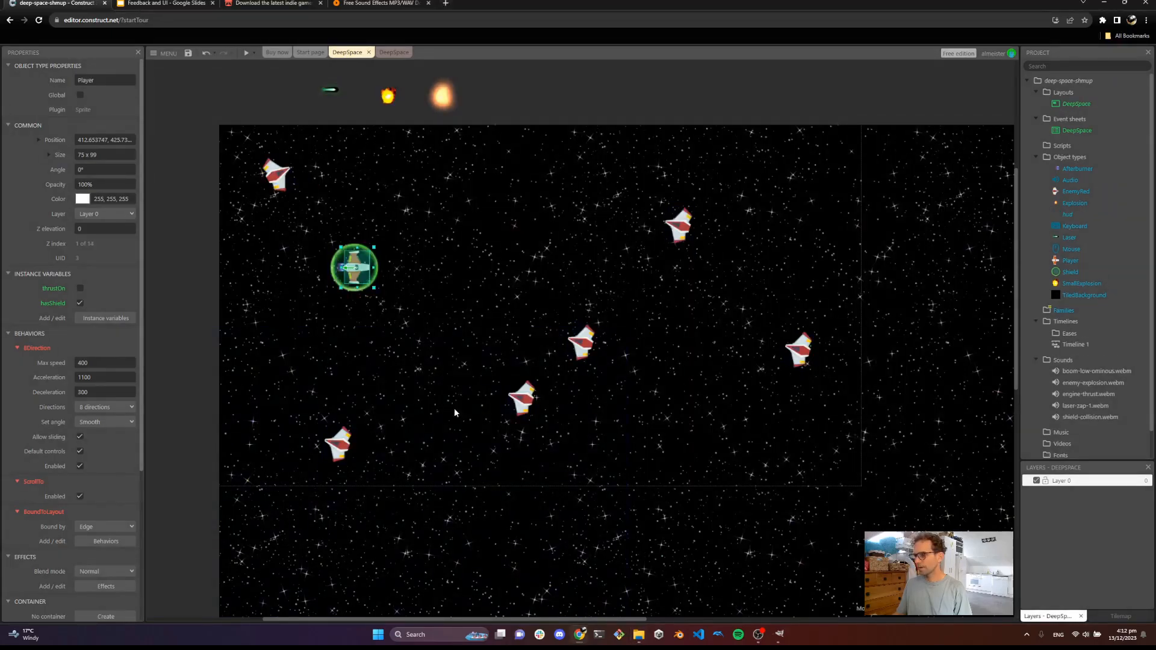
Position the hud sprite at 960, 540 so it covers the layout's viewport area
scroll(390, 396, down, 4)
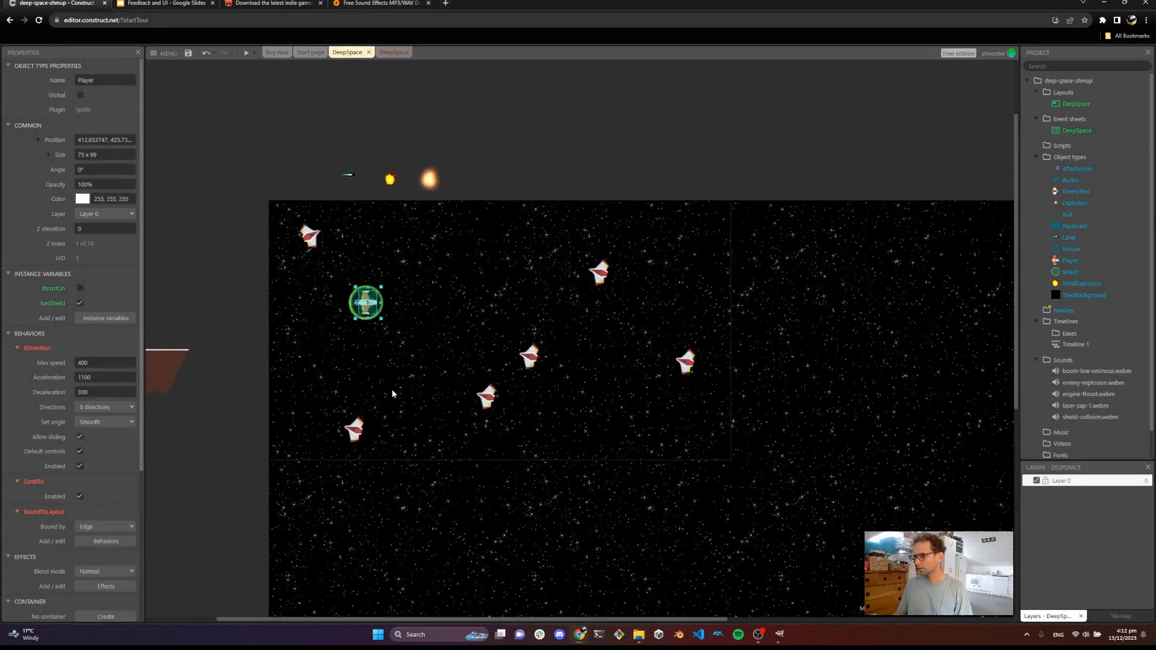
click(185, 381)
drag(184, 377, 327, 263)
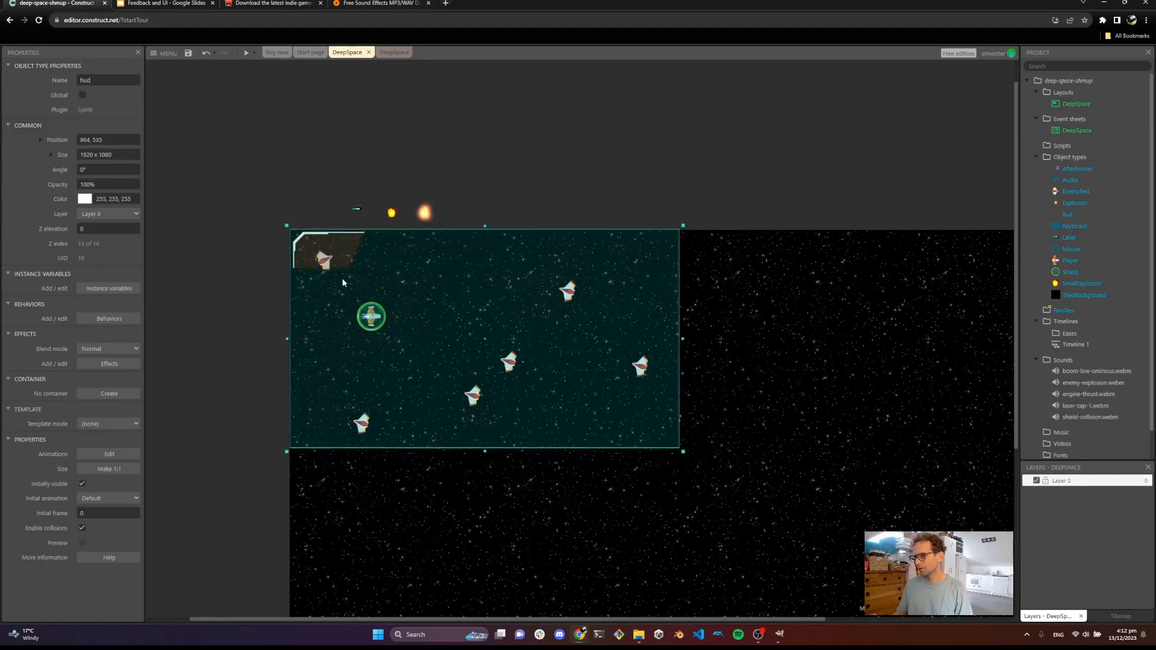
scroll(342, 280, up, 3)
drag(382, 263, 381, 266)
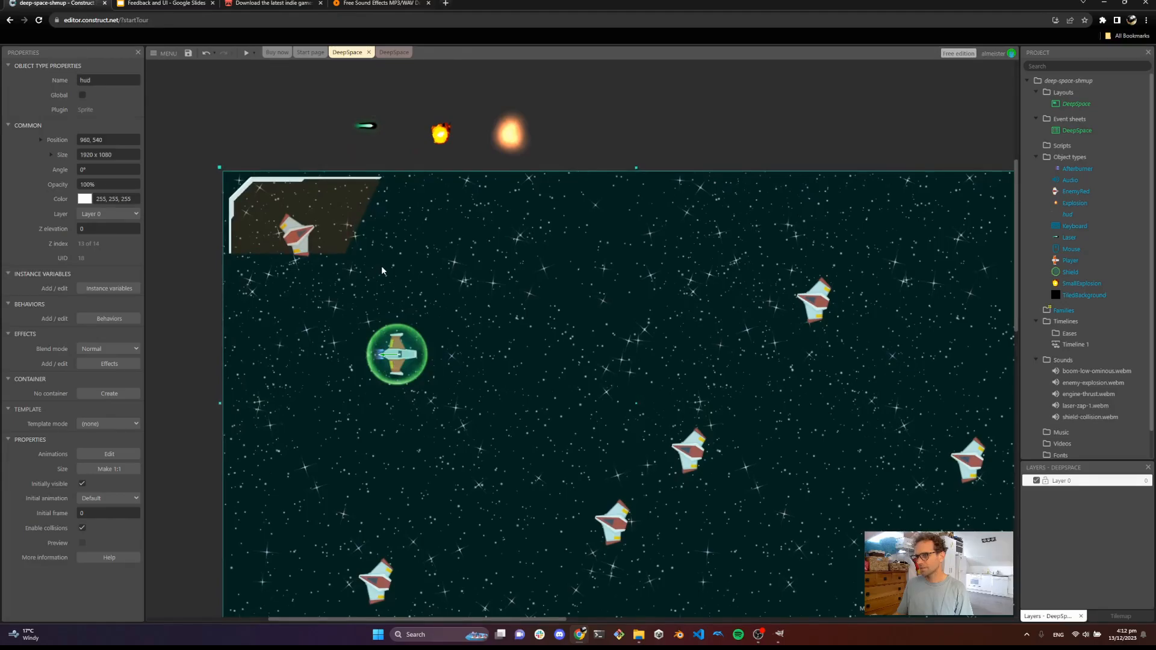
scroll(440, 295, down, 3)
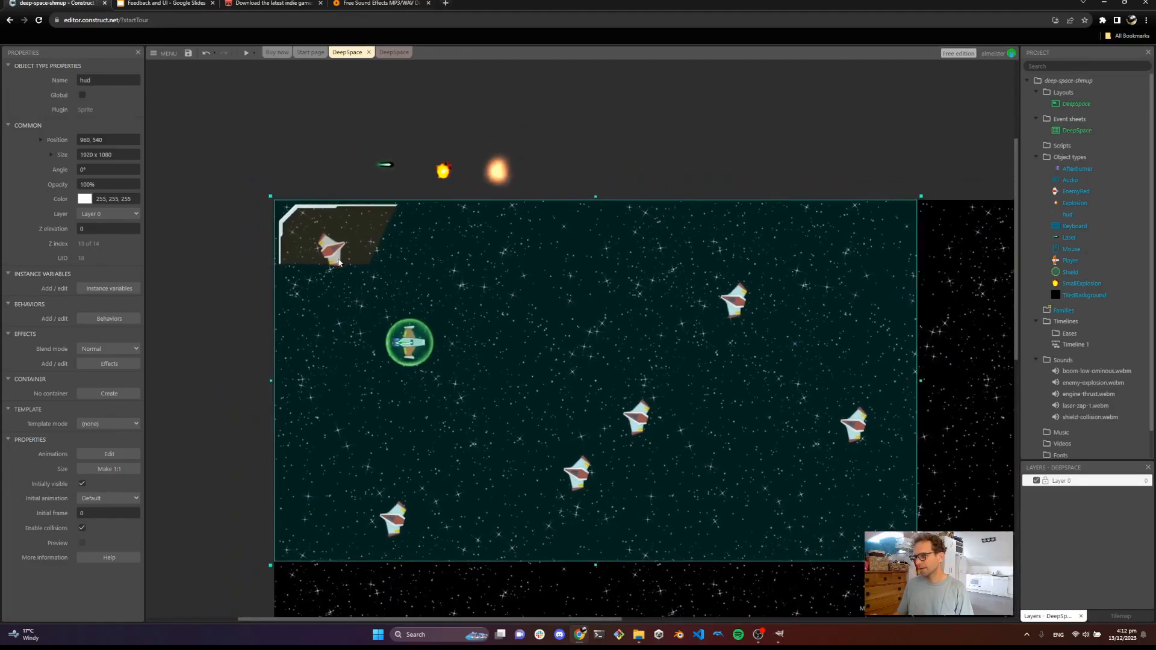
click(319, 140)
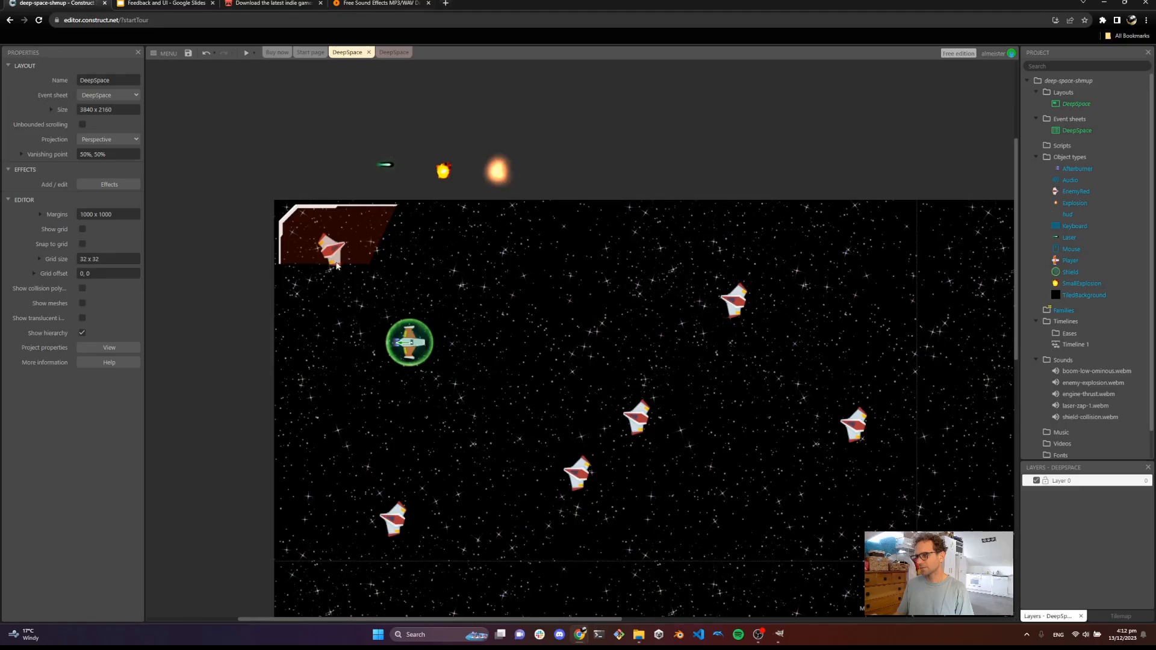
Rename the hud sprite's object type to UI_HUD
scroll(465, 309, down, 2)
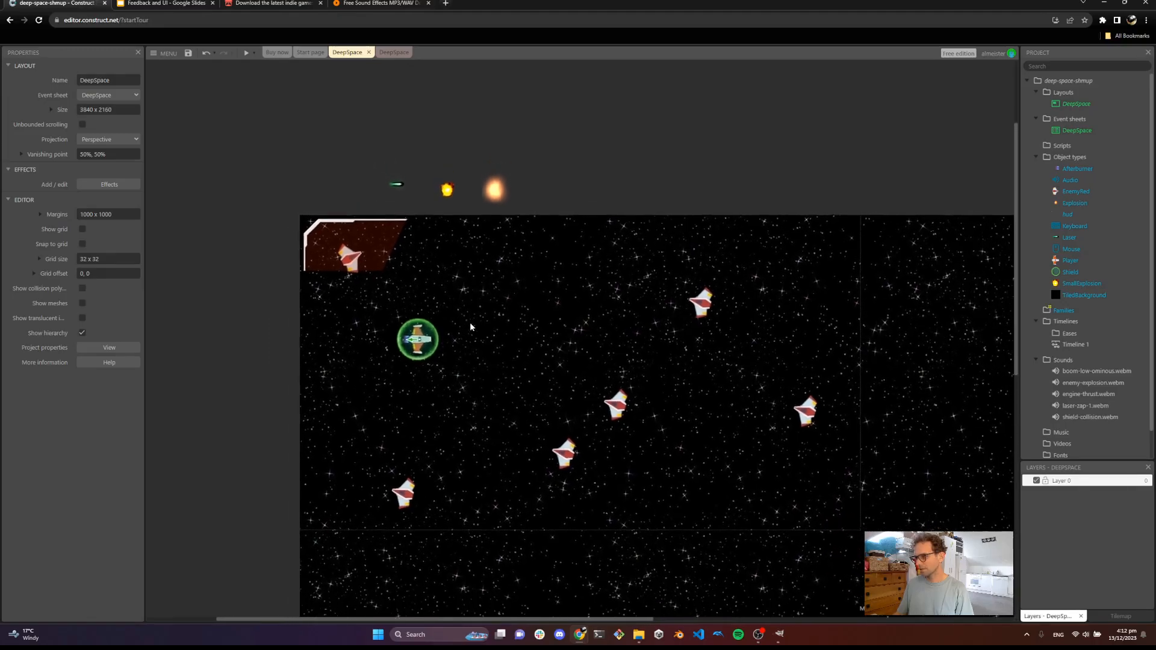
drag(508, 314, 440, 268)
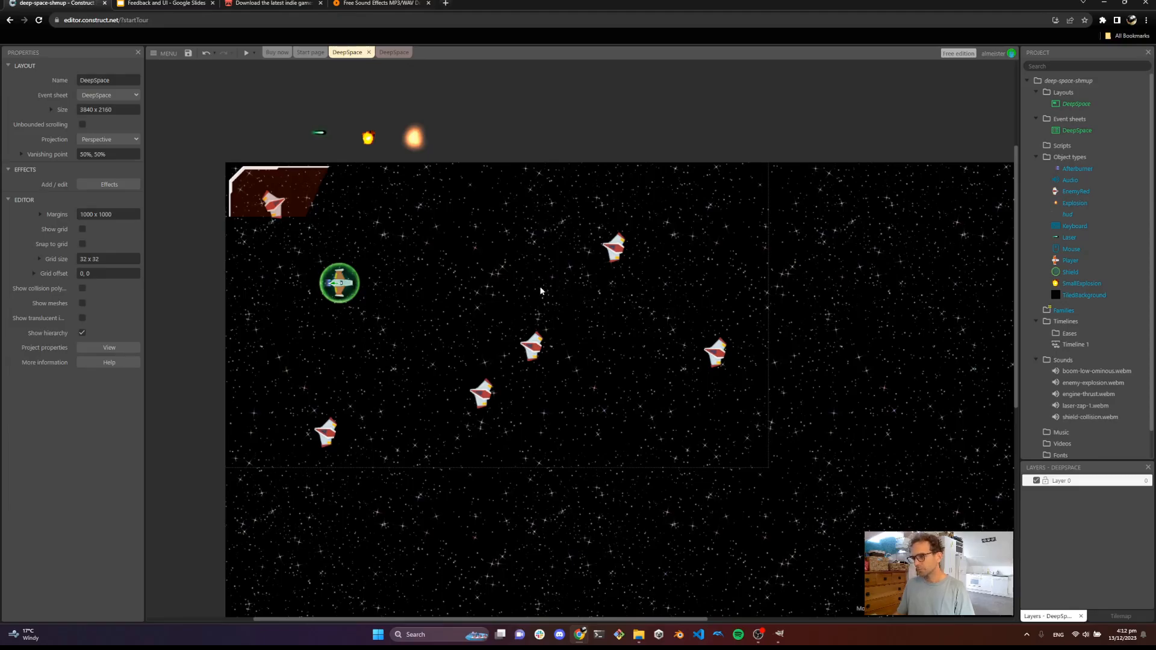
click(367, 221)
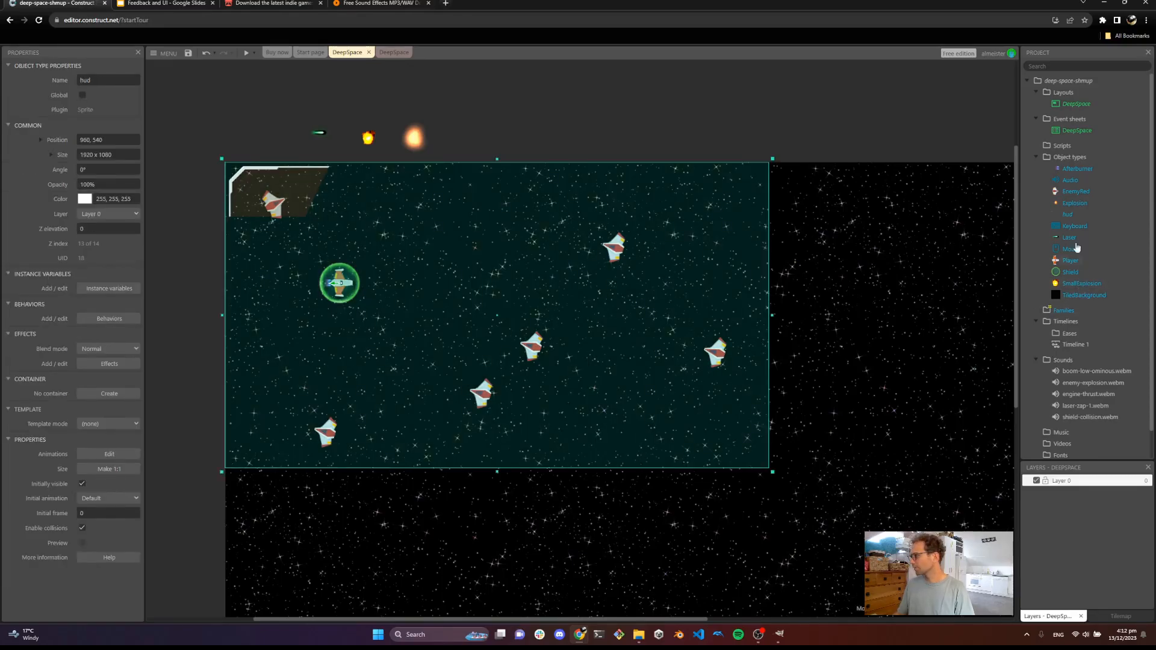
click(1077, 216)
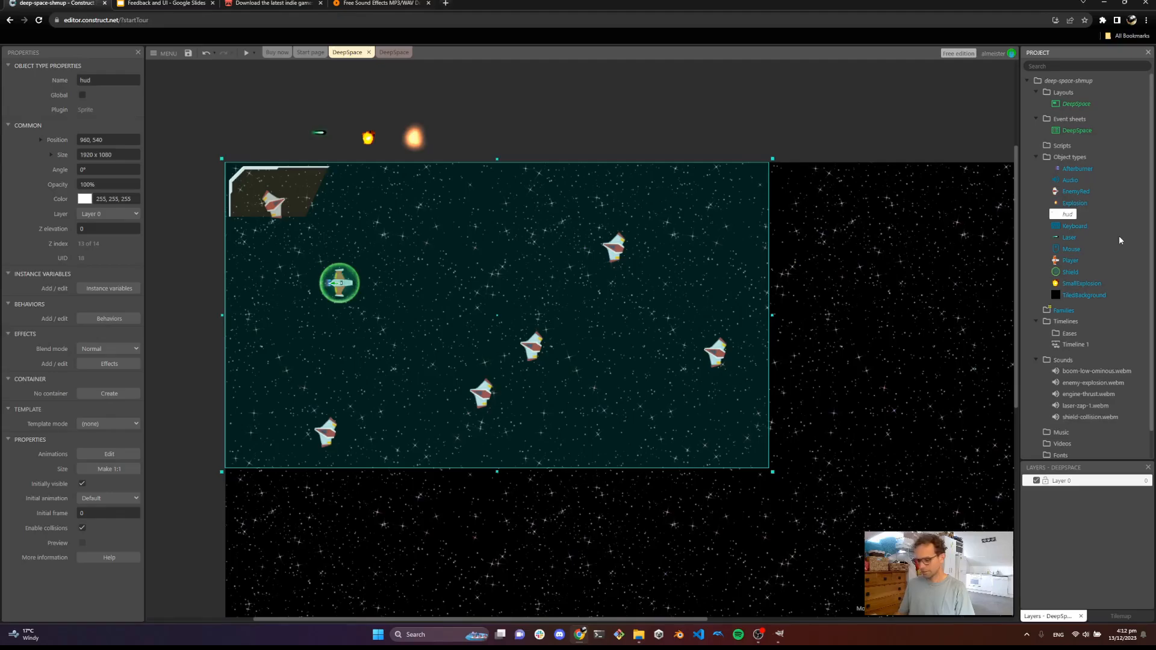
text(HUDD)
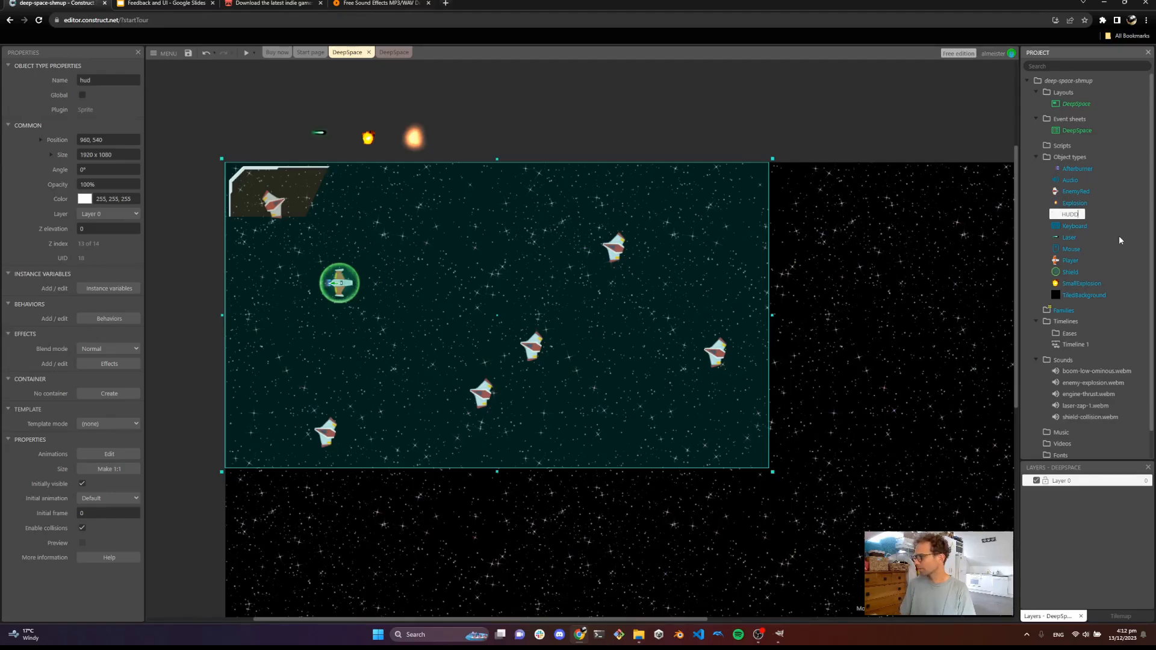
text(=)
key(End)
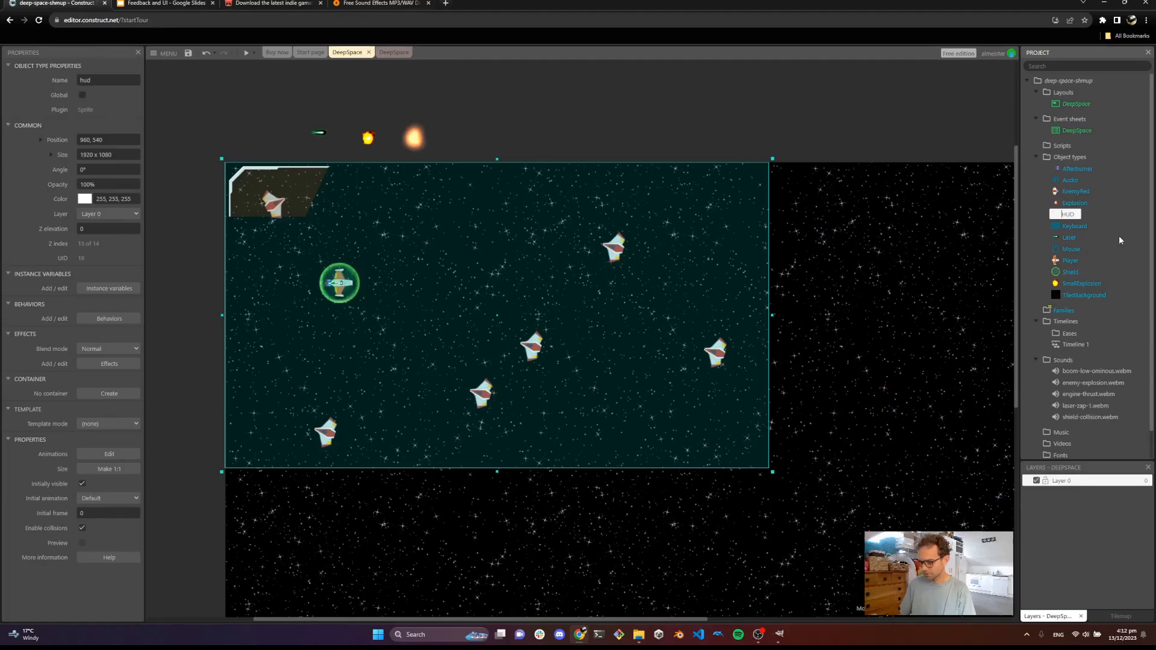
text(UI_)
key(Return)
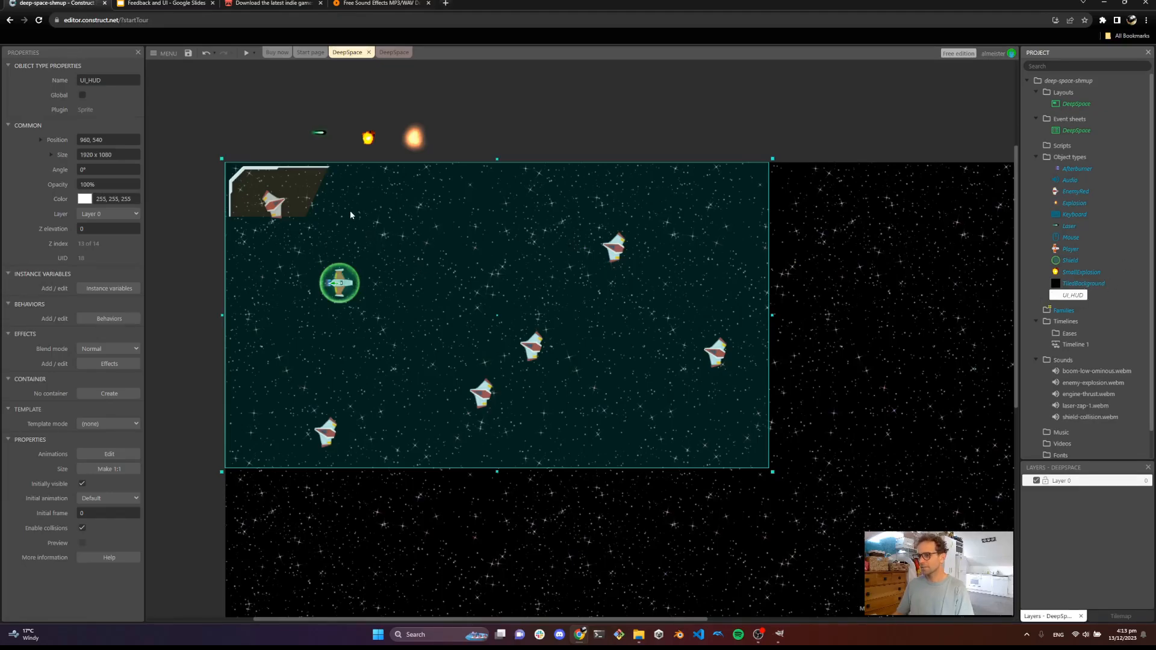
Lock the UI_HUD instance in the layout so it cannot be selected
click(504, 124)
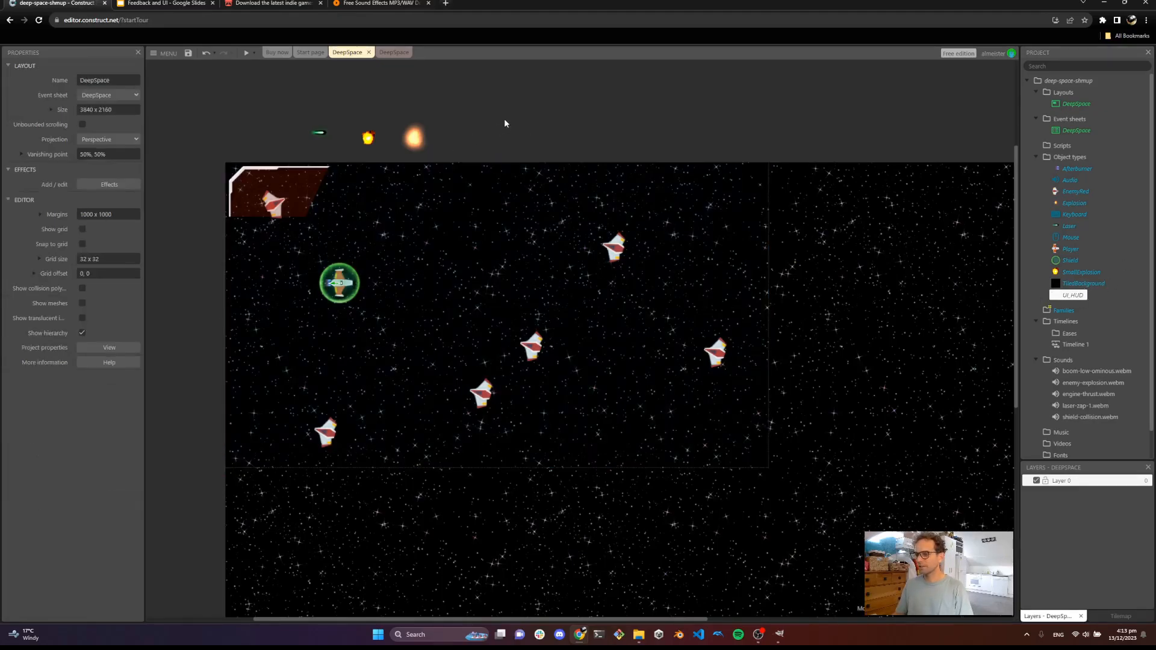
click(311, 205)
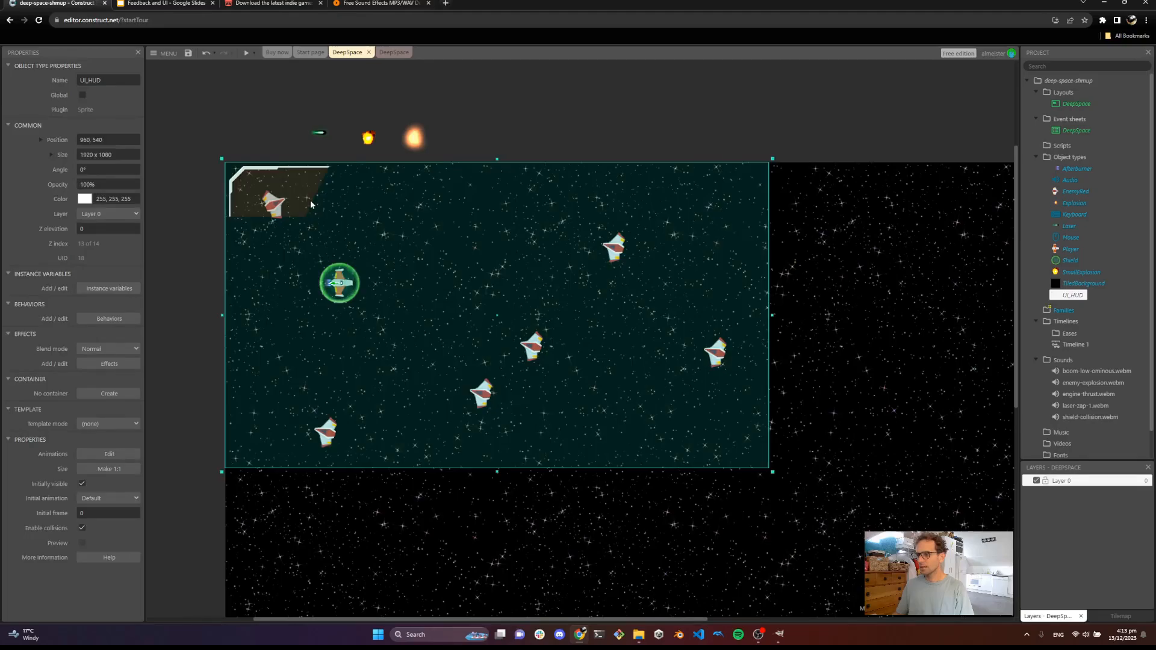
right_click(310, 205)
mouse_move(361, 292)
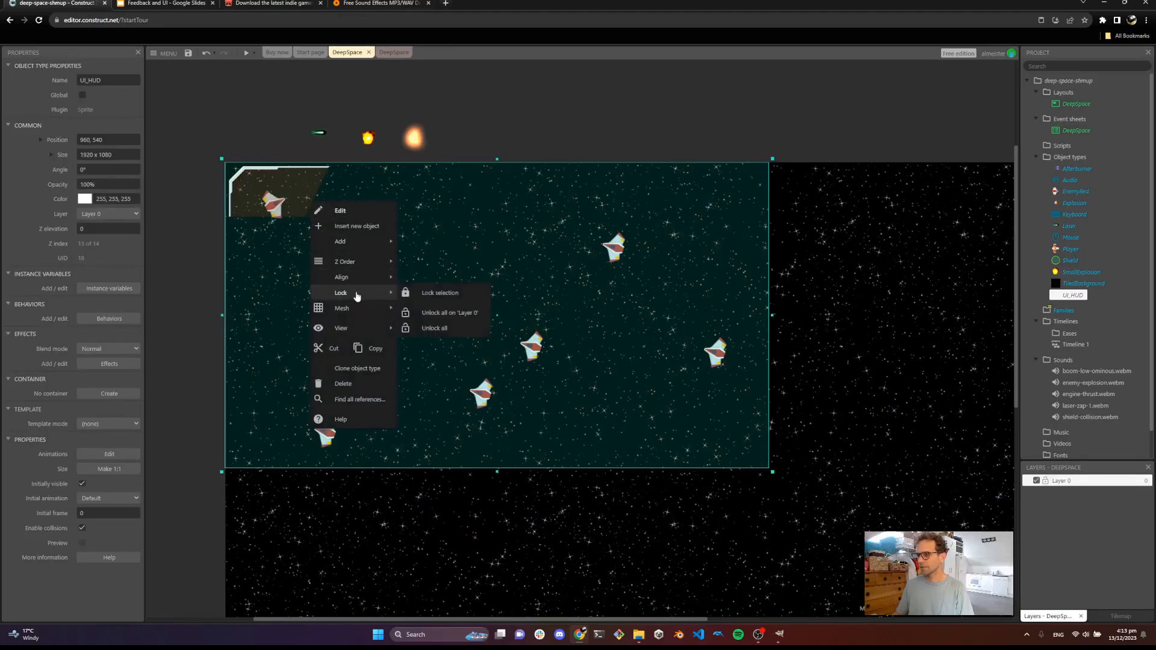
click(440, 296)
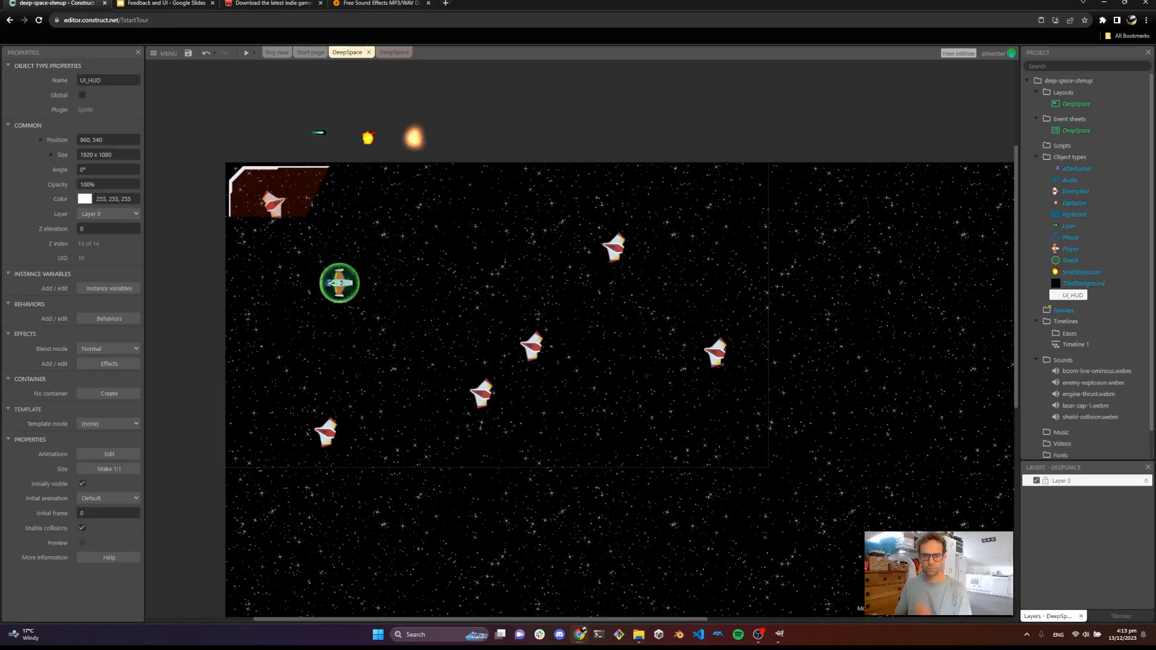
Switch back to GIMP and make the spaceMissiles and spaceParts_045 sprite layers visible again
click(175, 4)
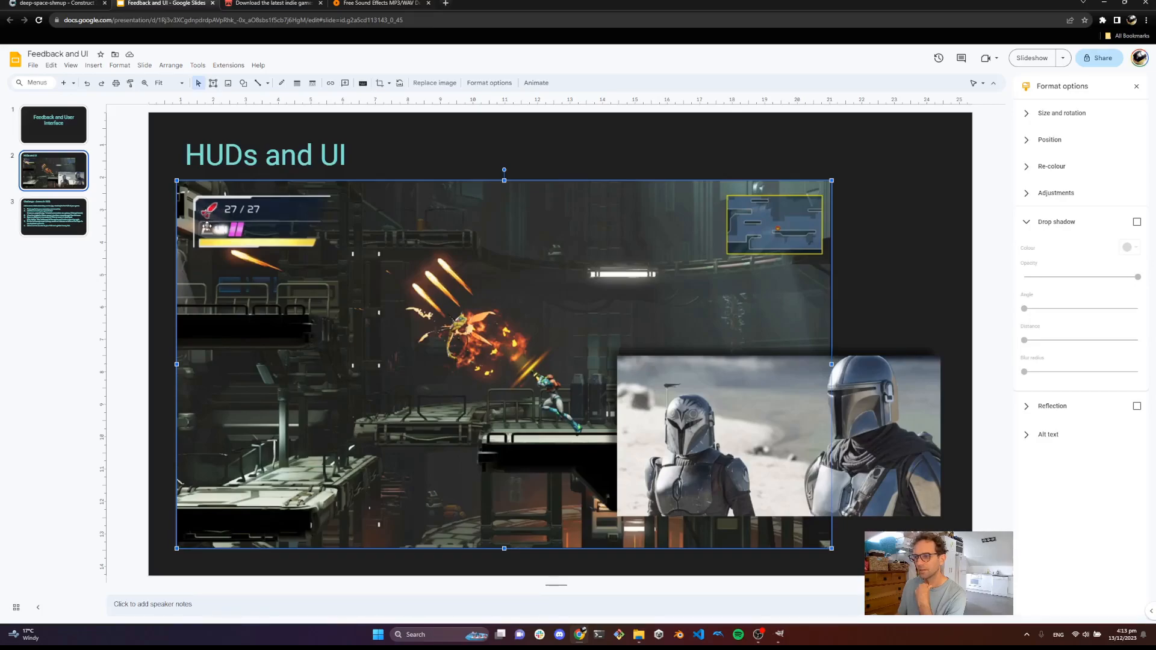
click(780, 634)
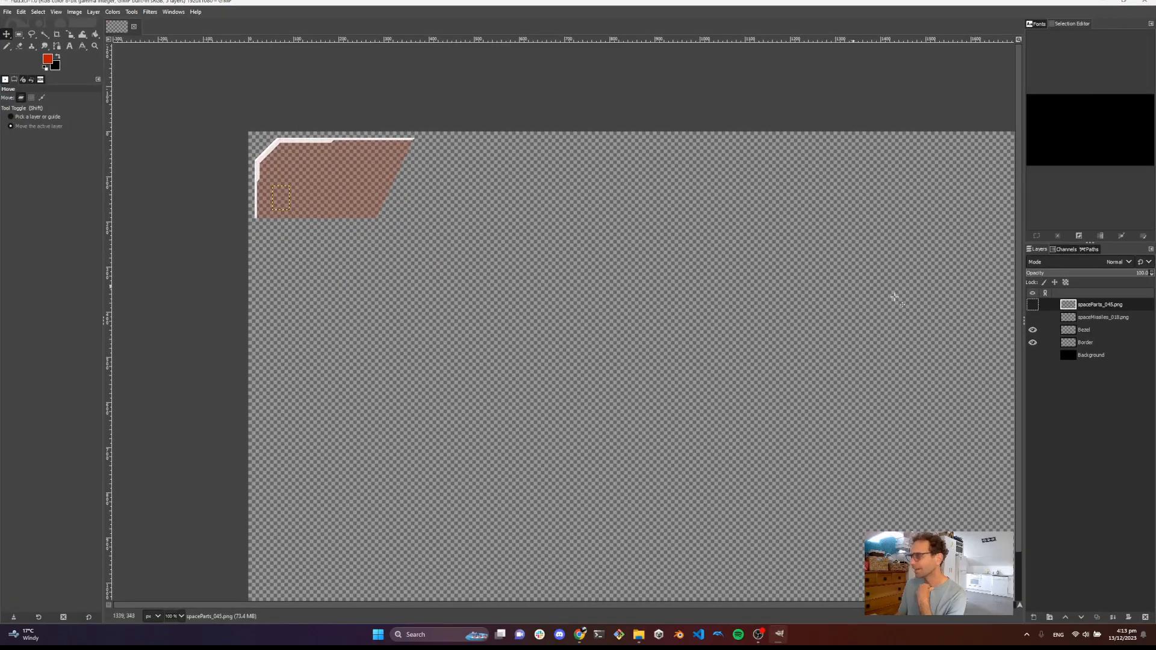
click(1033, 317)
click(1033, 304)
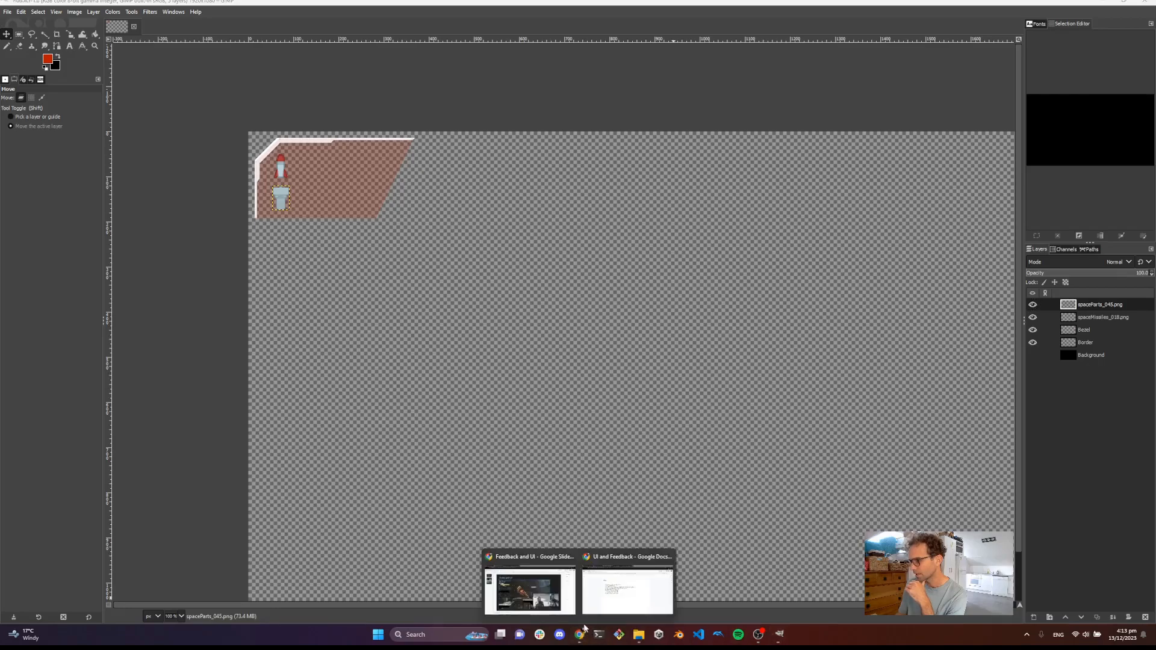
Browse itch.io's free game assets filtered by the Space tag
click(524, 578)
click(268, 3)
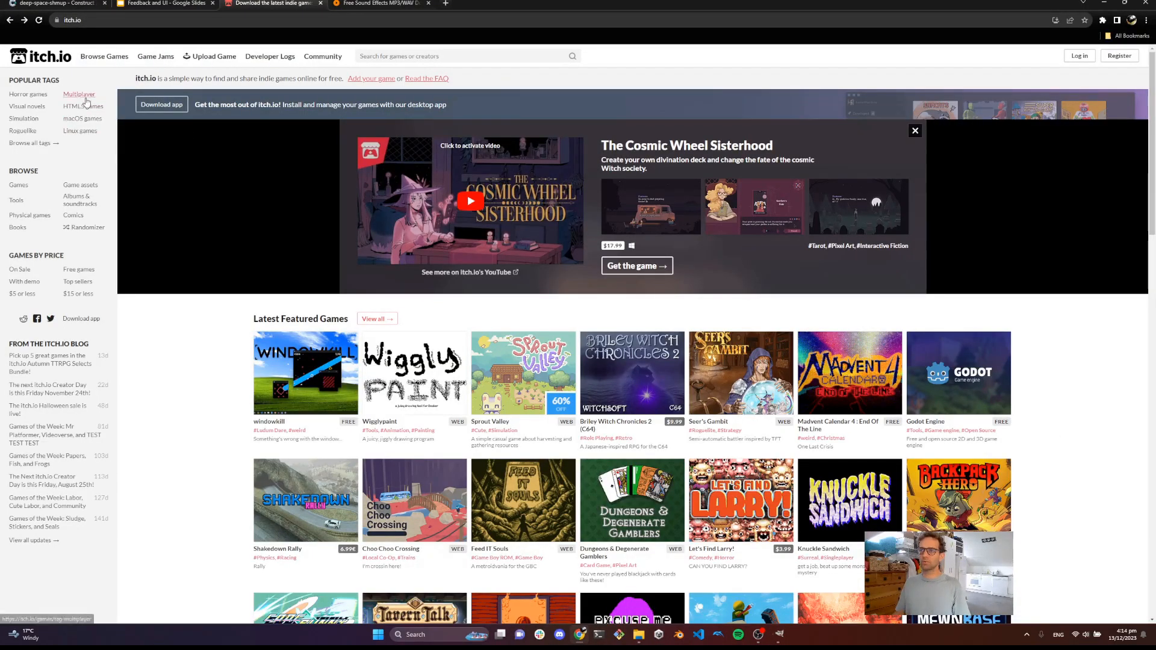
click(80, 184)
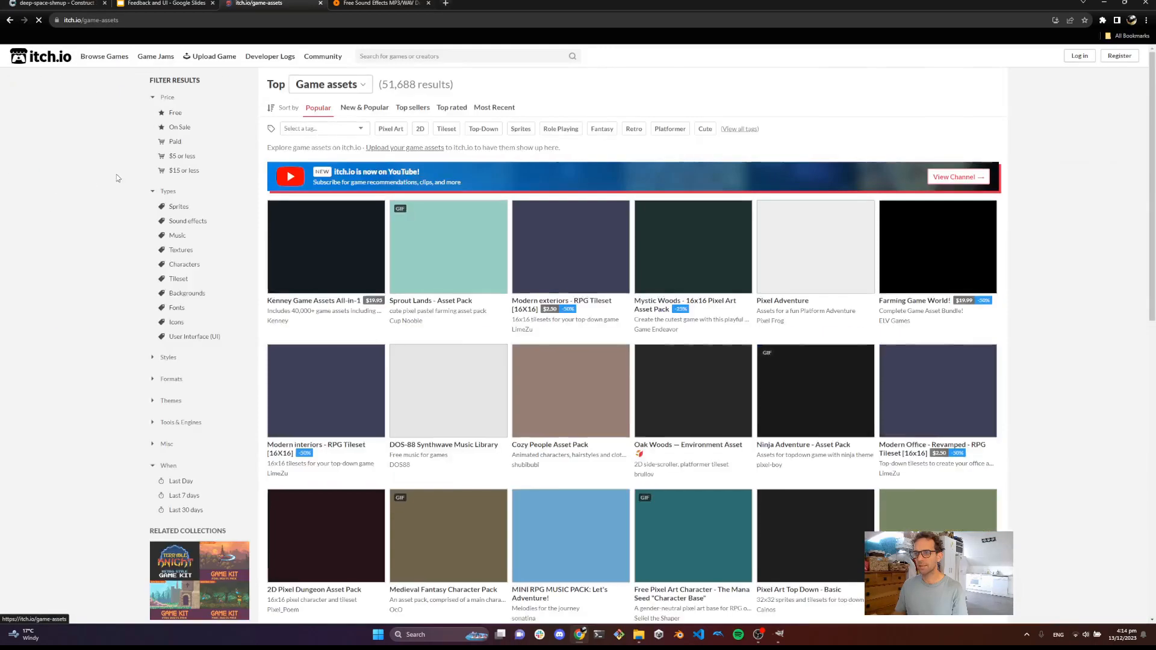
click(191, 116)
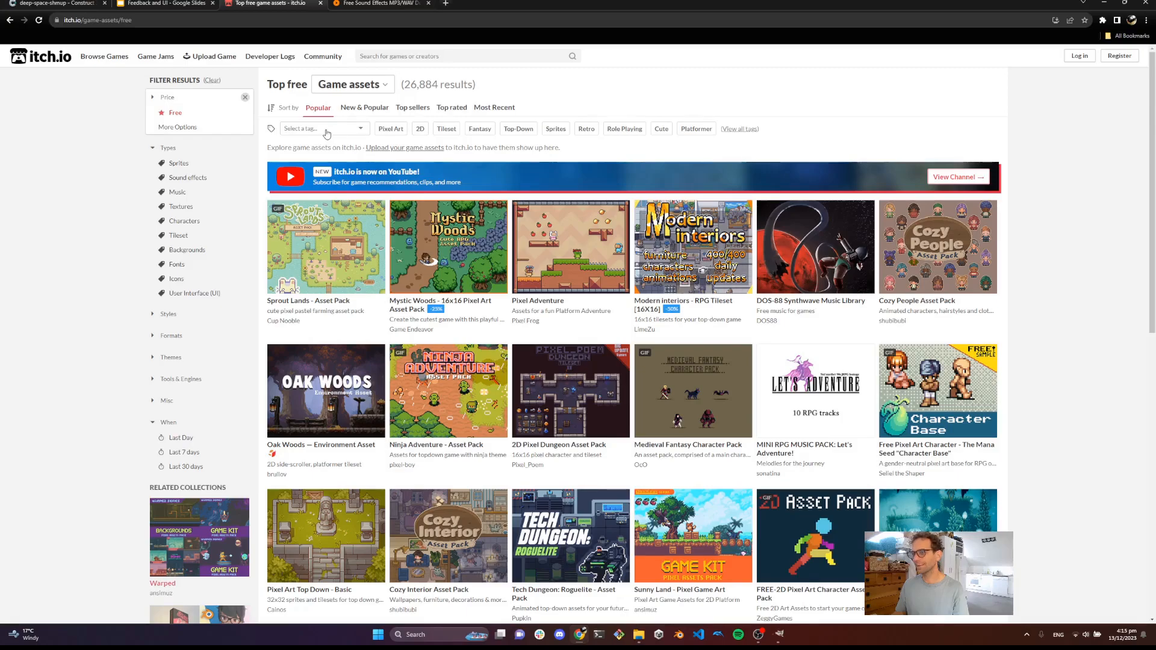
click(326, 131)
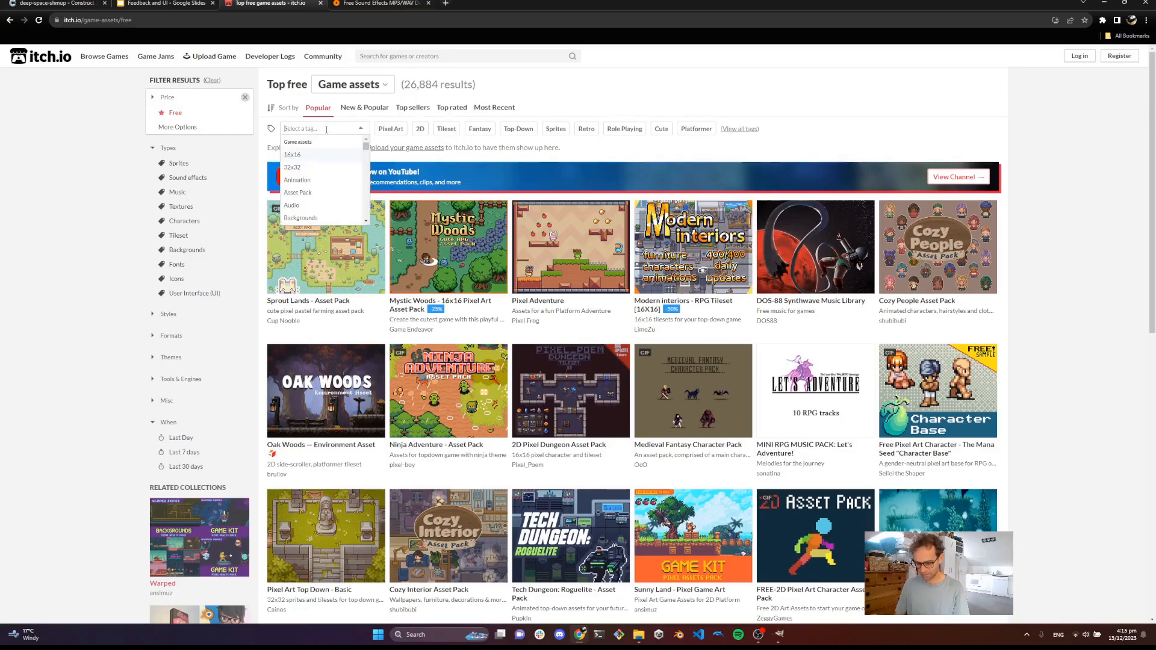
text(space)
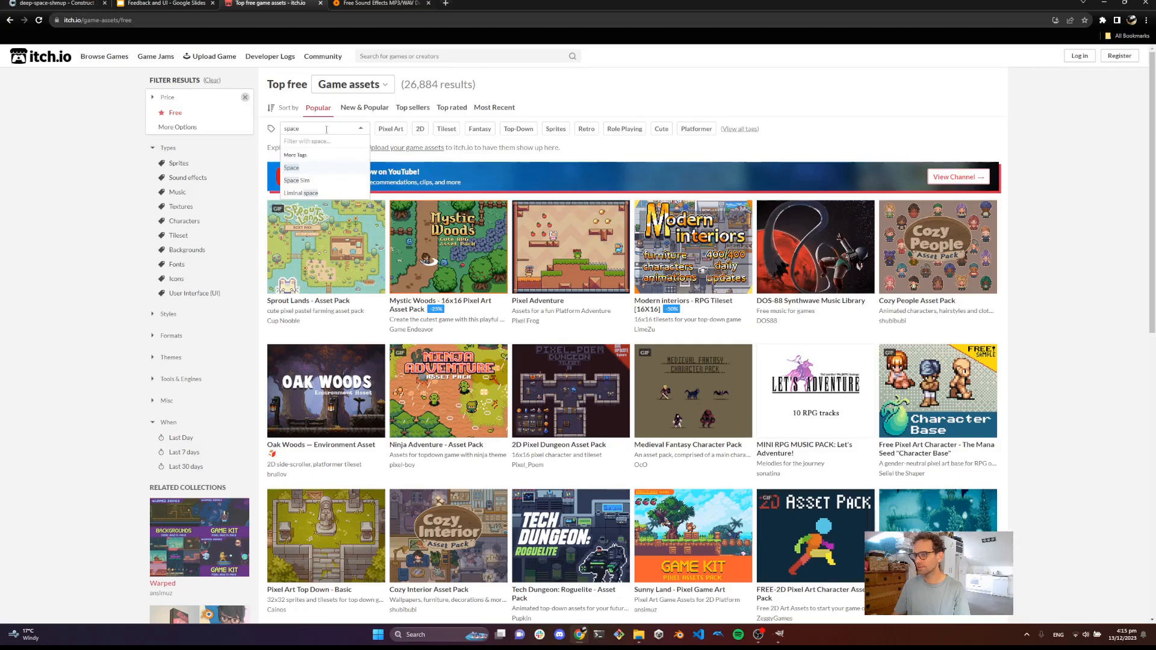
key(Return)
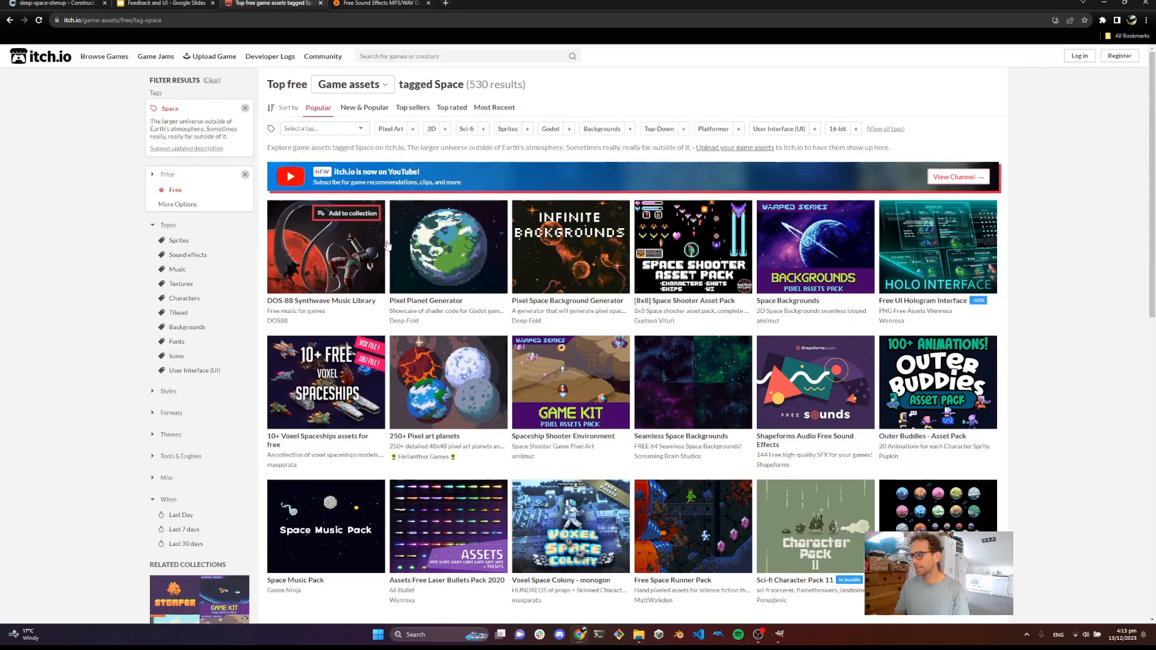
scroll(385, 268, down, 2)
scroll(399, 275, down, 5)
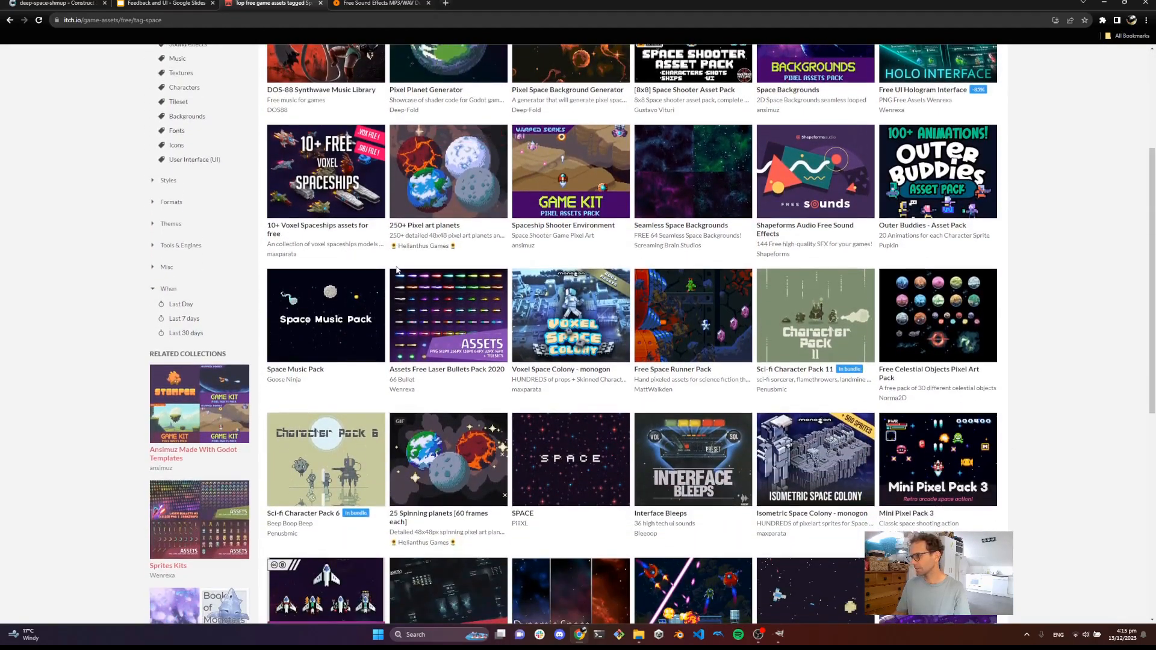
Open the Space Breaker asset pack page from the Space listings and check its download dialog
scroll(399, 270, down, 4)
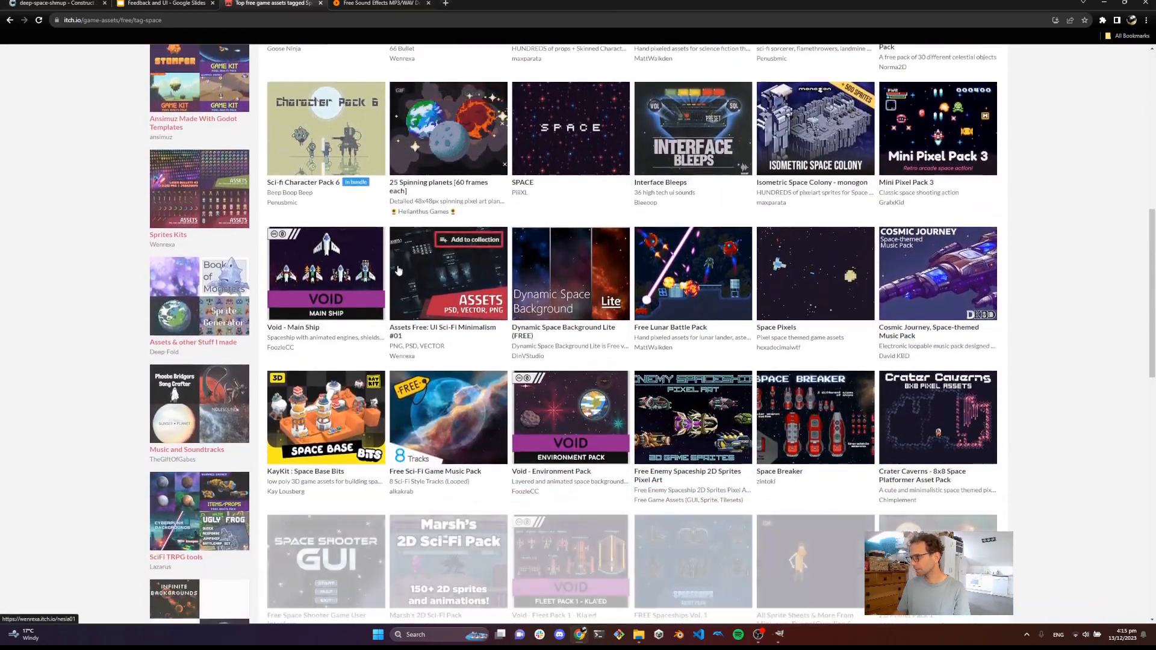
middle_click(787, 386)
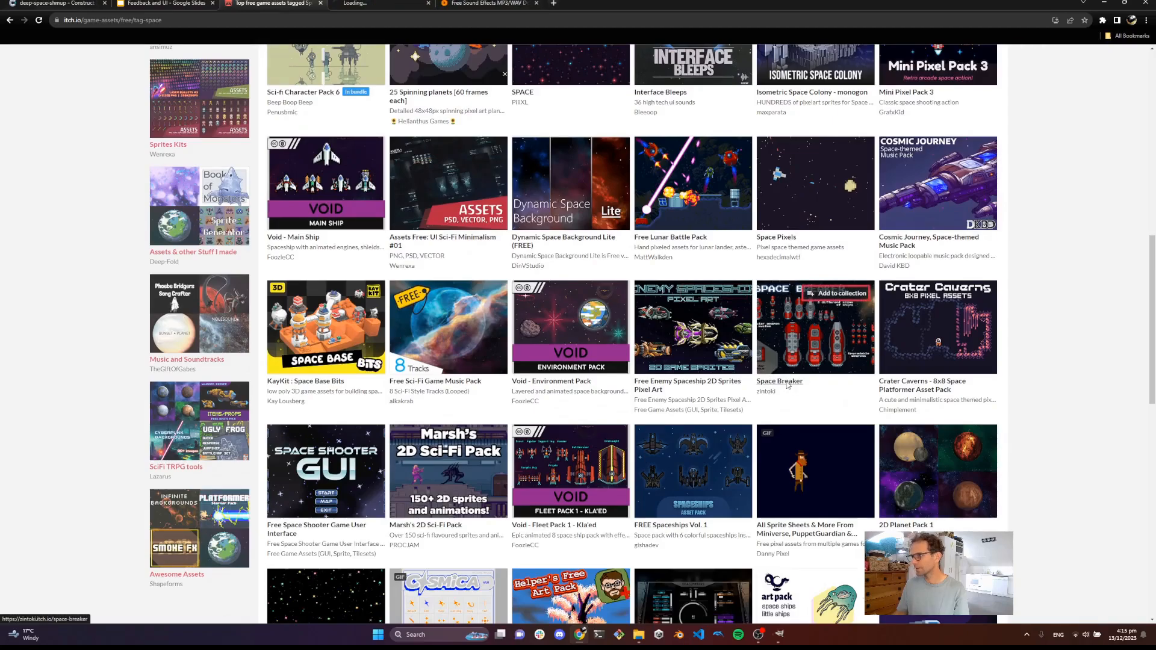
click(379, 3)
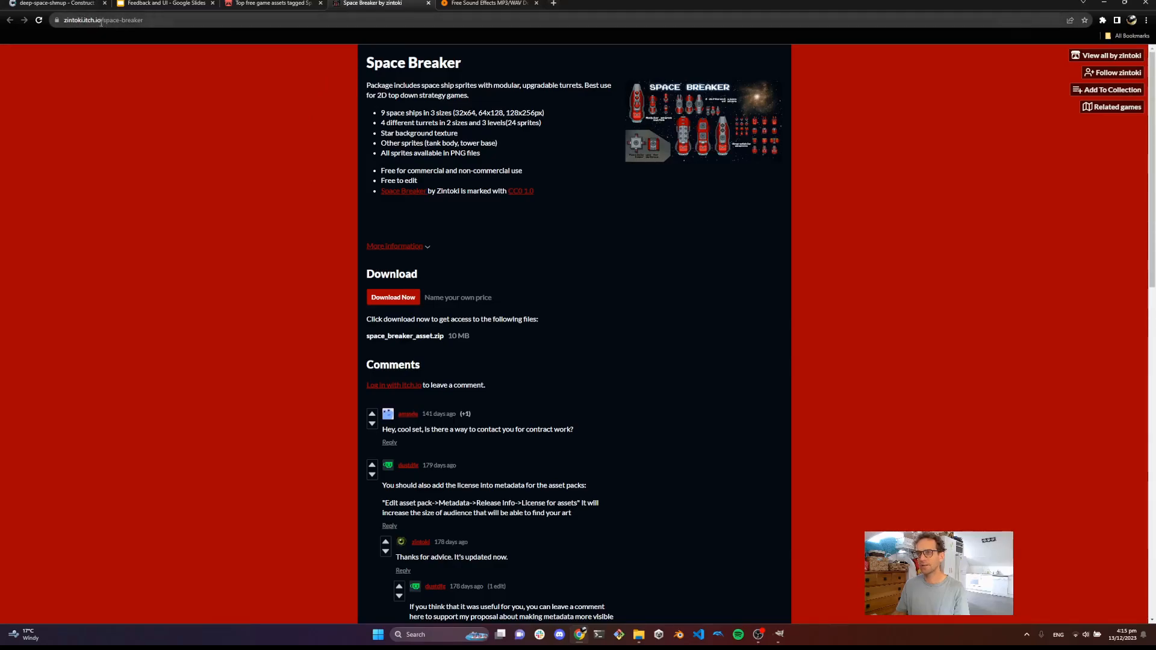
click(404, 304)
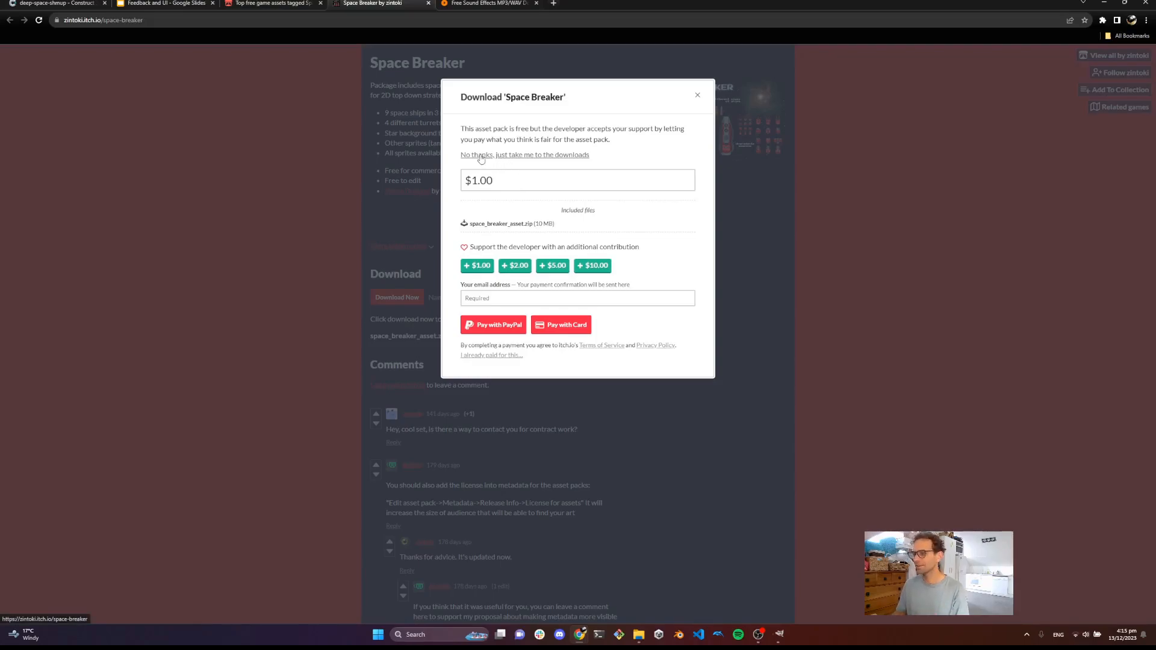
double_click(485, 178)
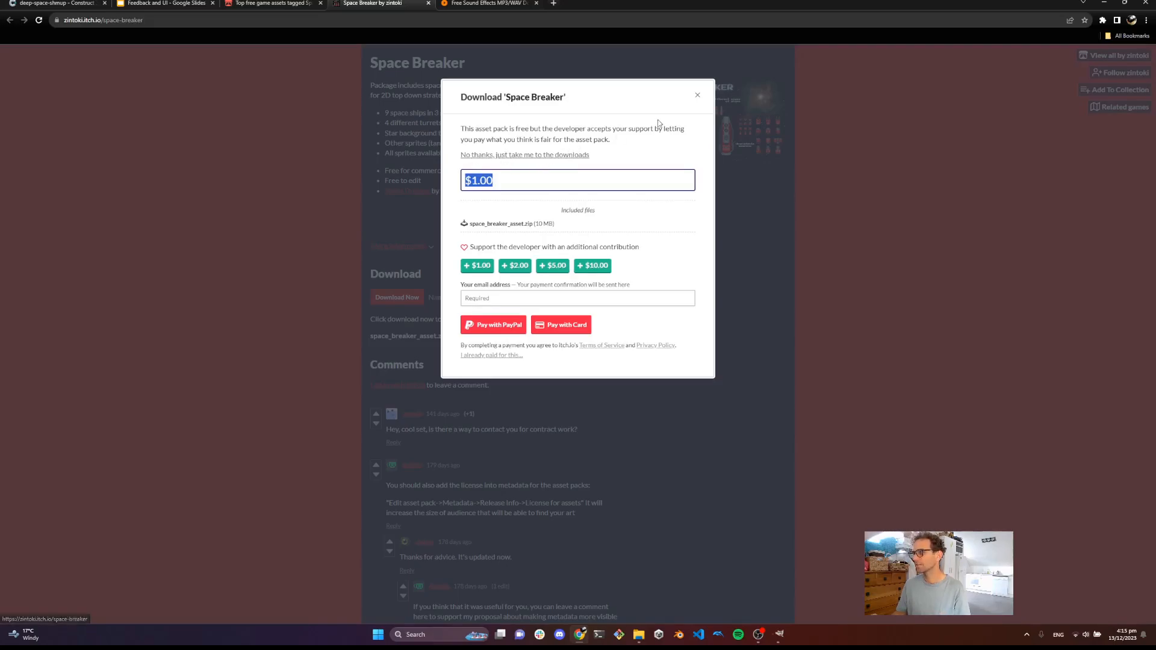
click(698, 95)
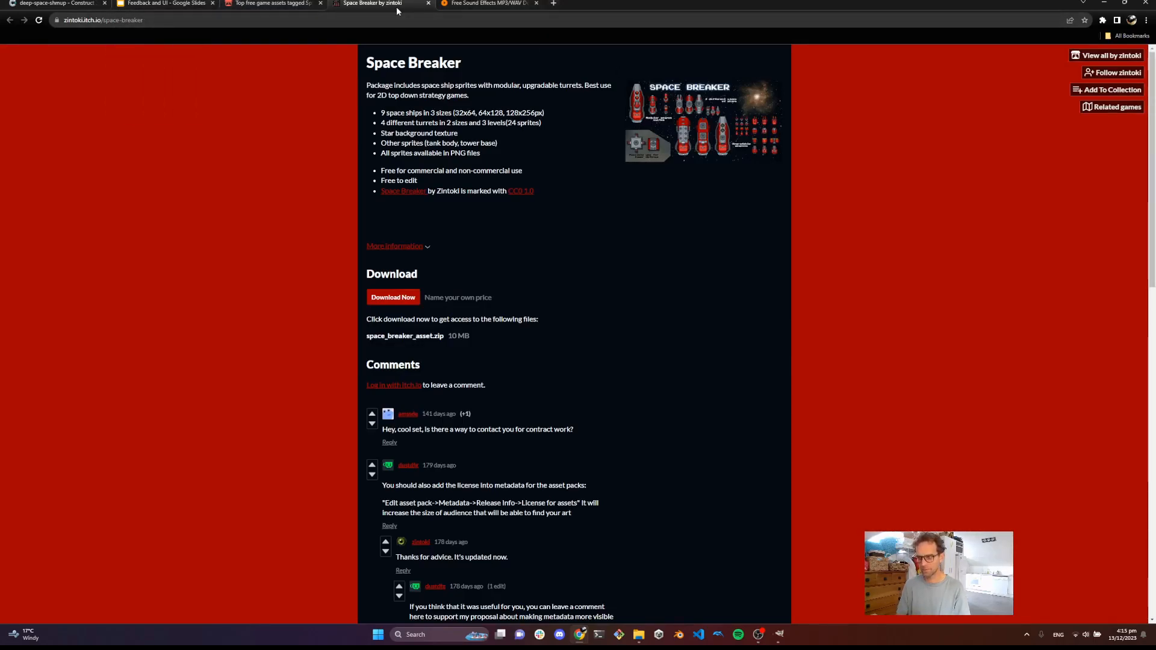
Browse the latest free MP3/WAV sound effects on the Free Sound Effects site
key(ctrl+t)
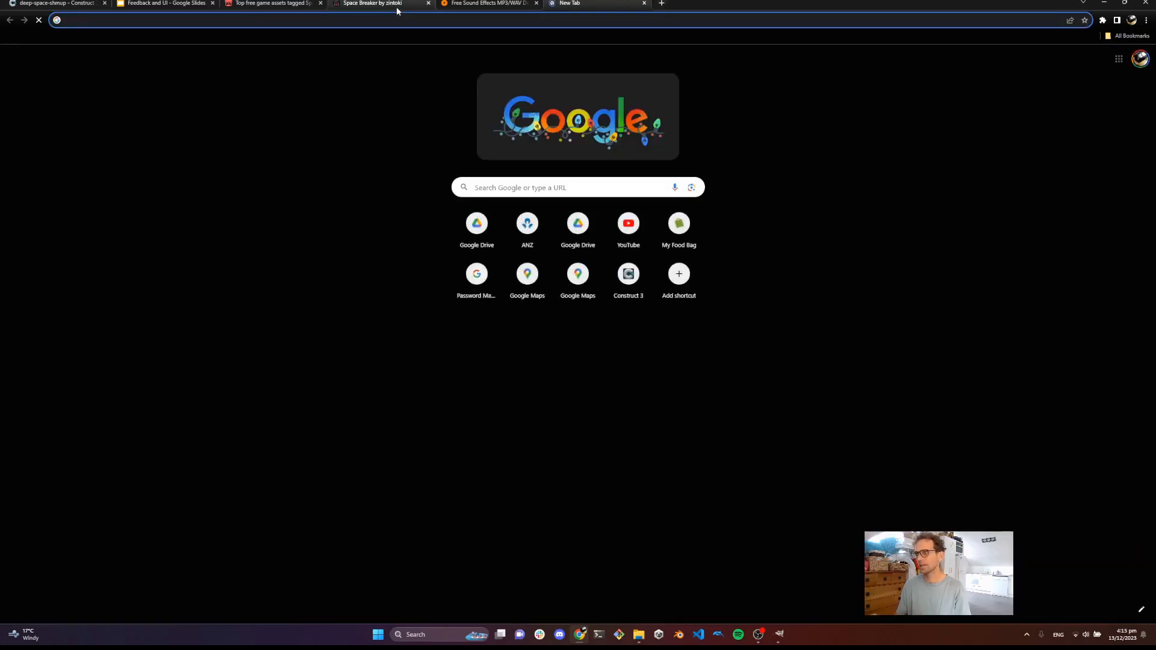
click(643, 4)
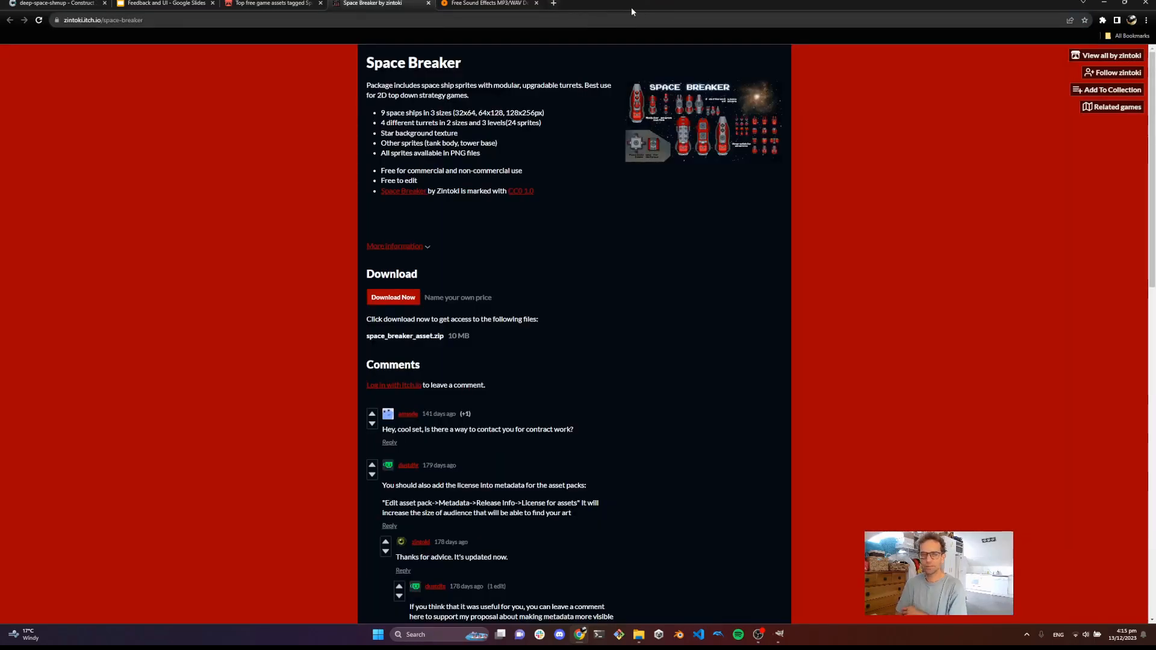
click(498, 4)
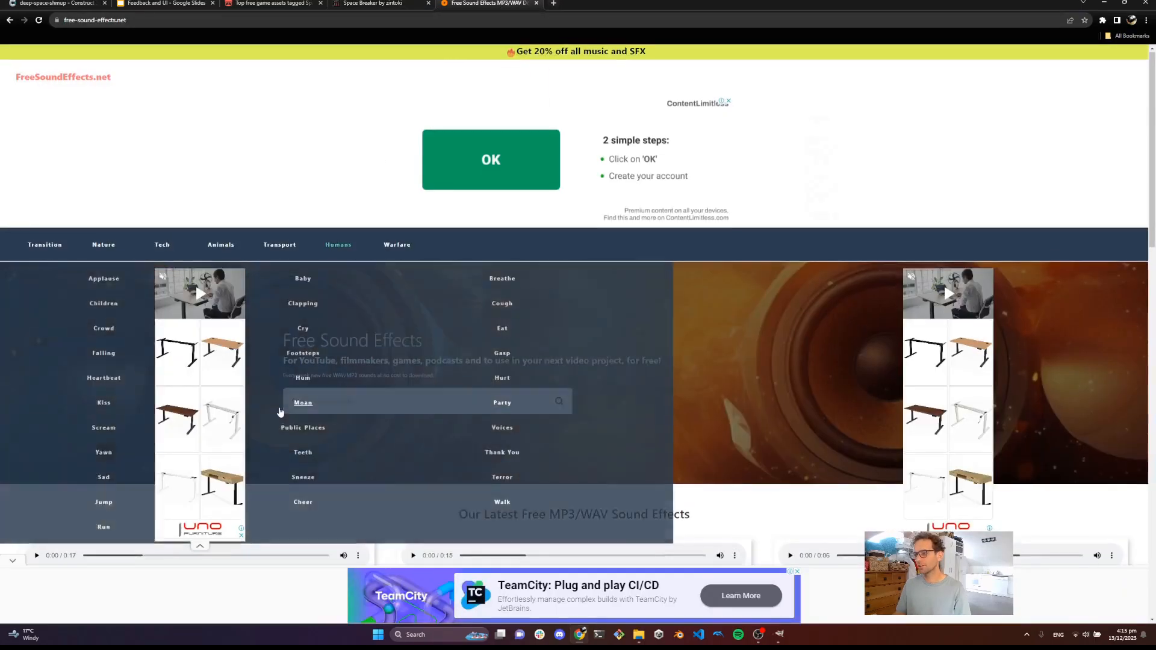
scroll(303, 356, down, 5)
scroll(303, 356, down, 2)
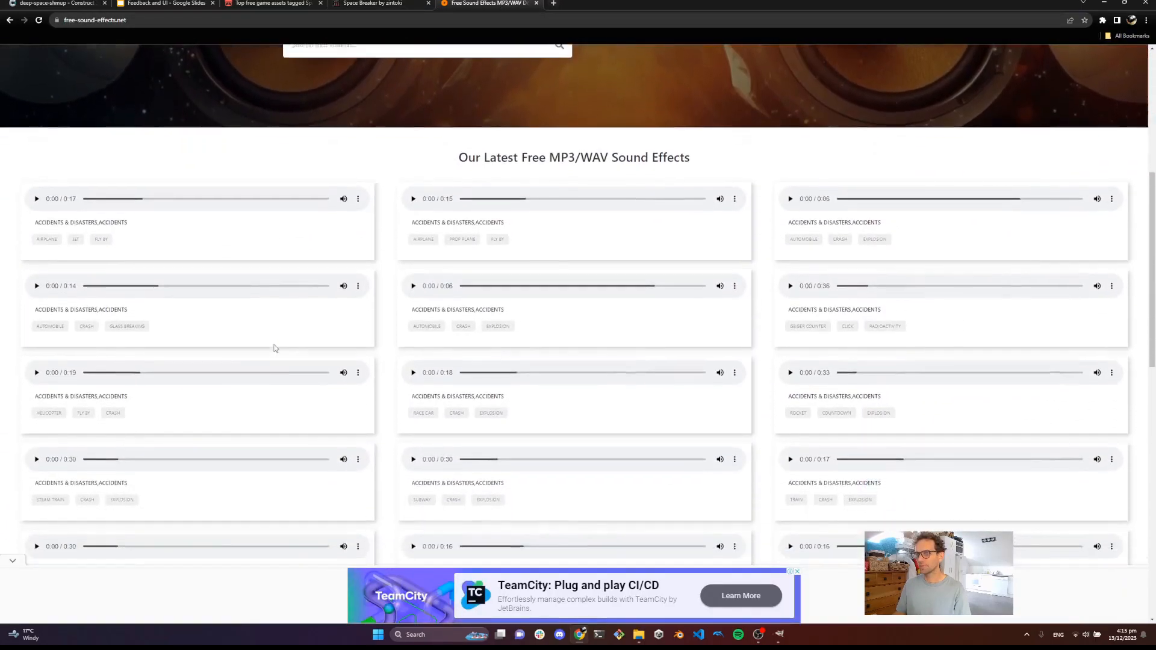
scroll(263, 243, up, 4)
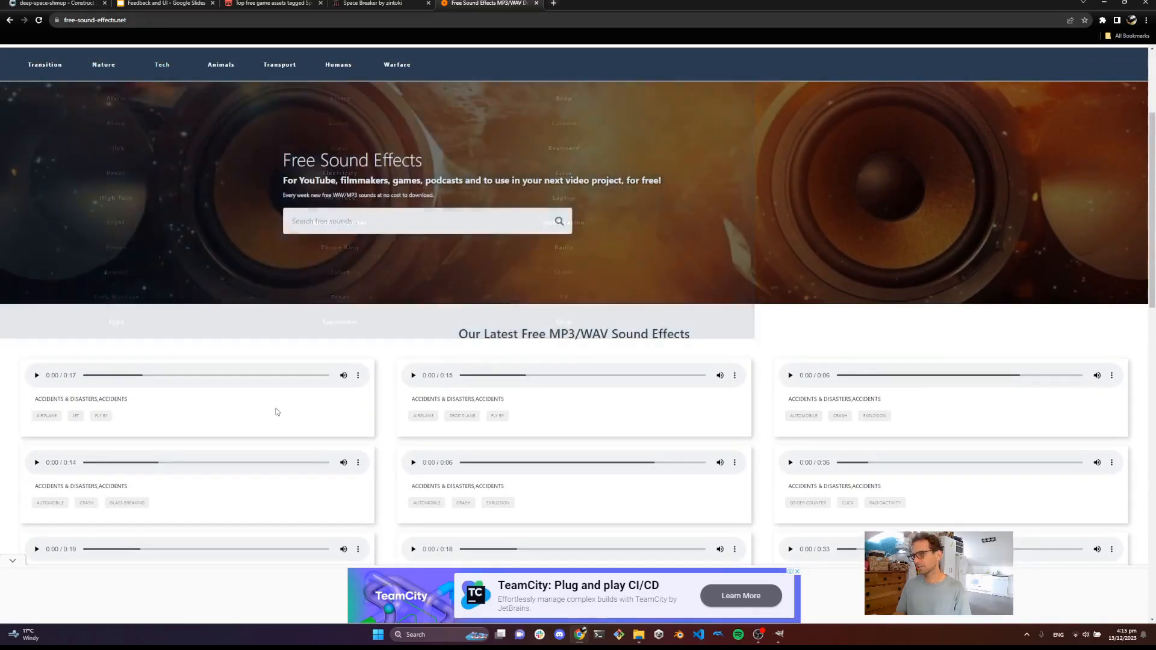
scroll(356, 440, up, 3)
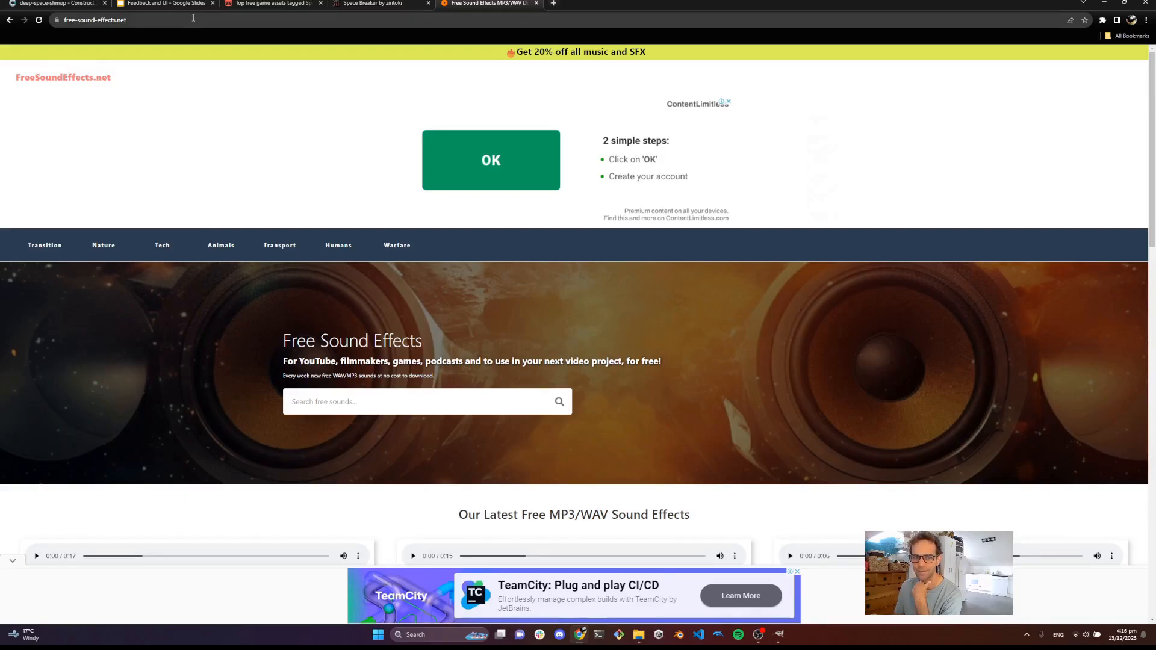
Import spaceParts_045.png from the assets' sprites hud folder into the DeepSpace layout as a new sprite
click(156, 3)
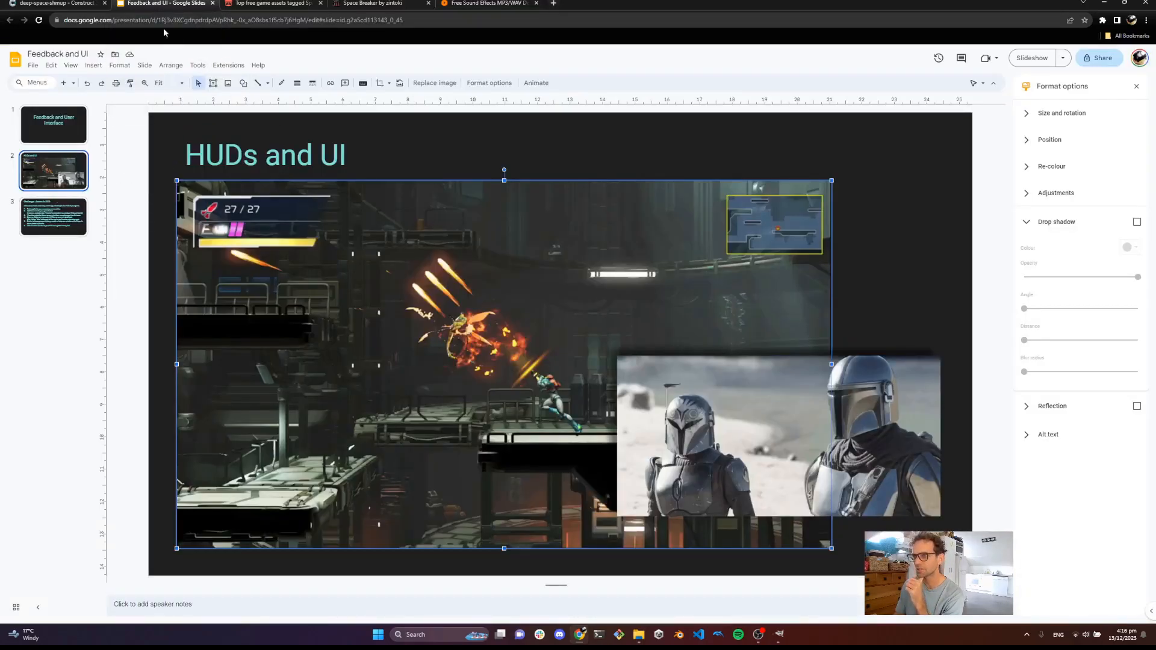
click(67, 5)
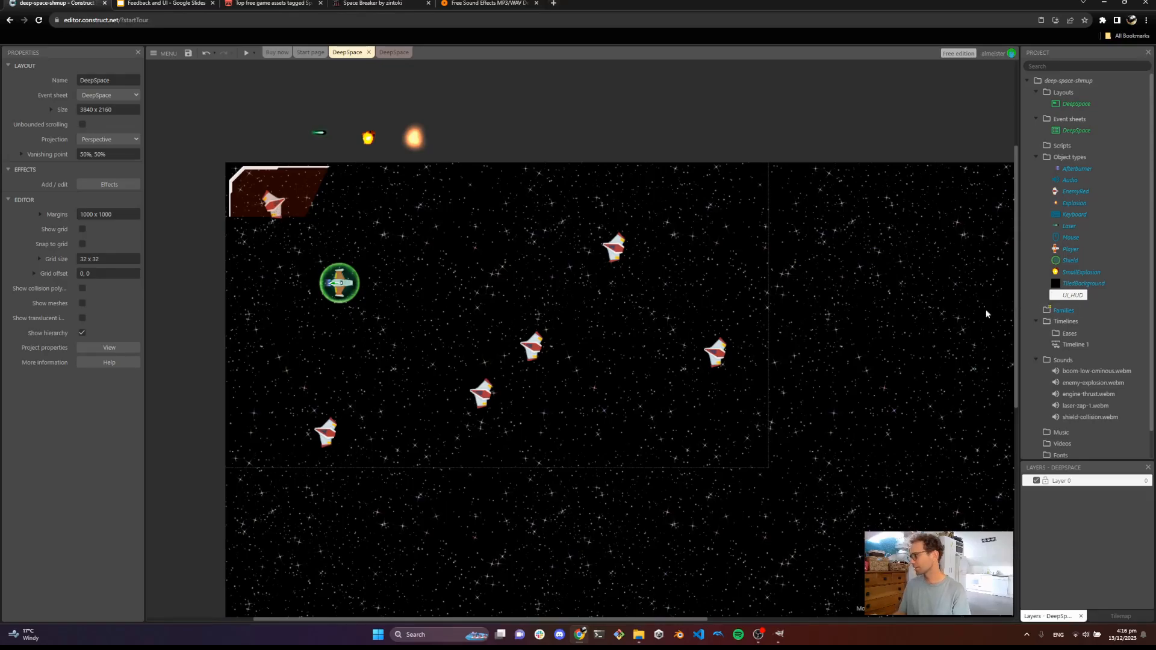
click(639, 635)
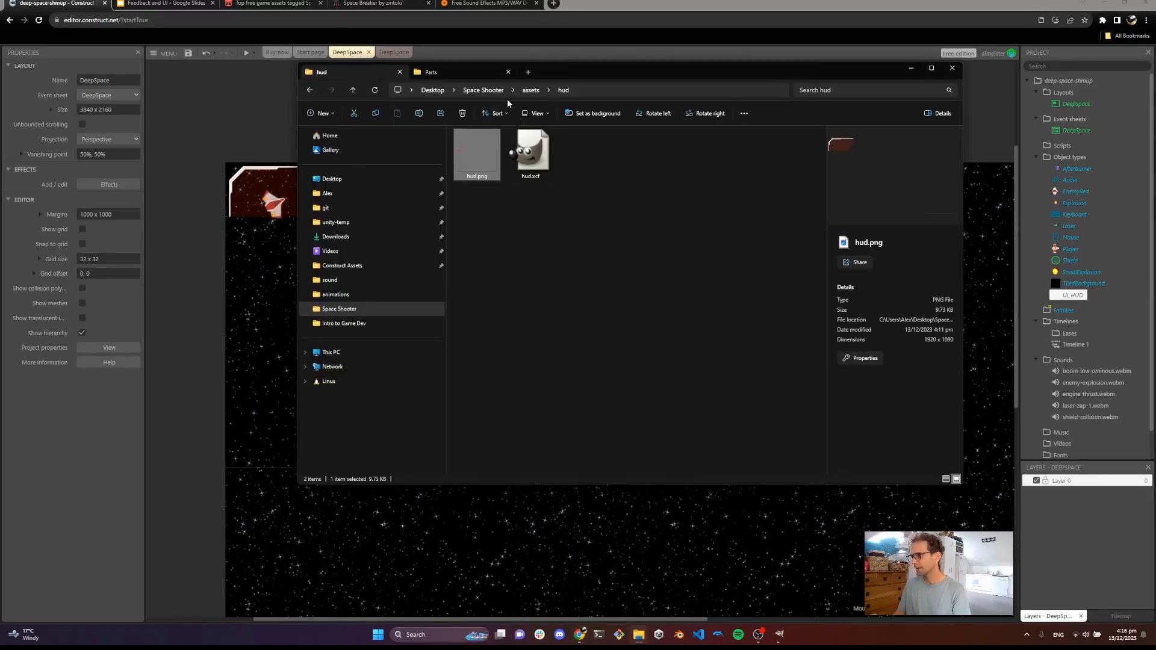
click(531, 90)
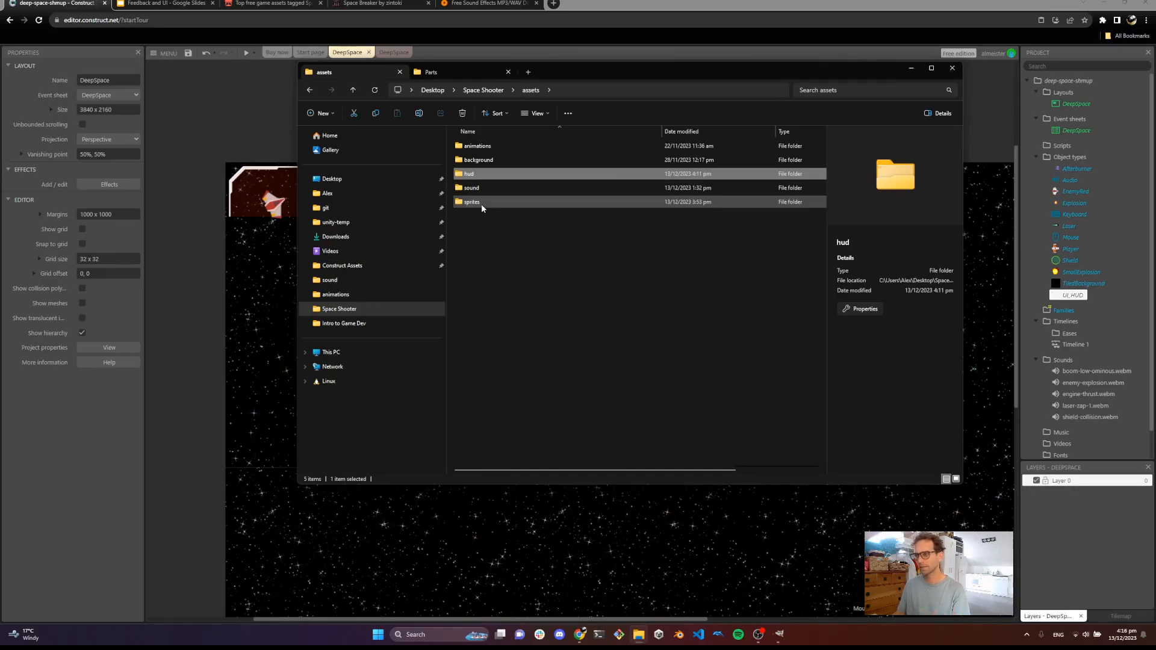
drag(584, 71, 631, 103)
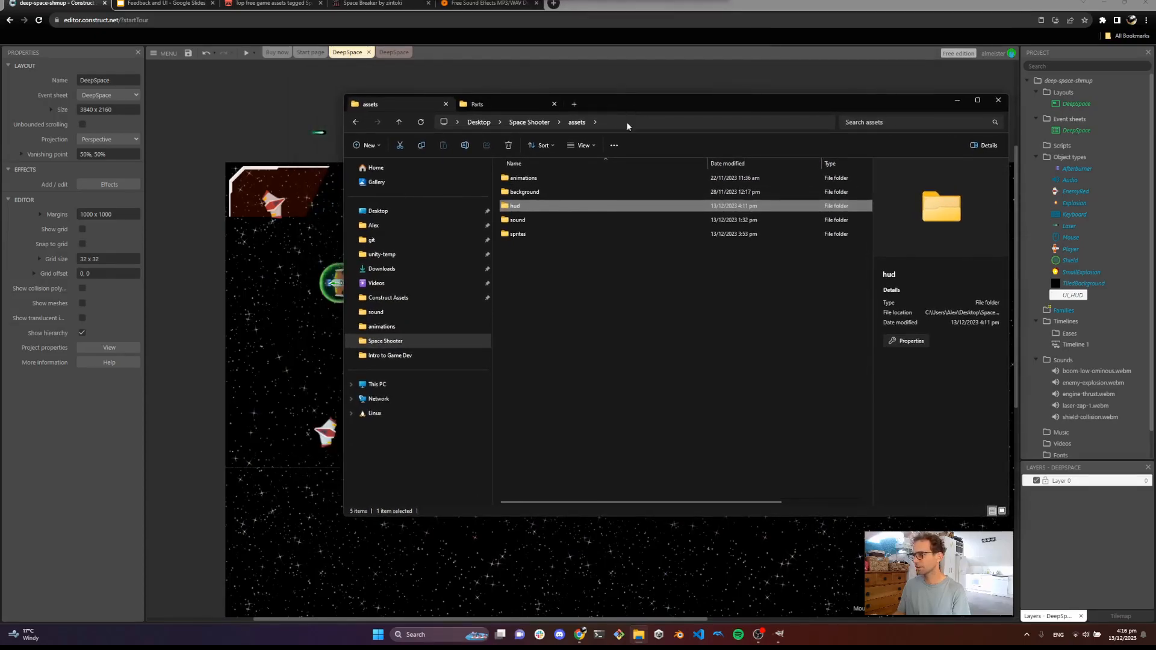
double_click(526, 233)
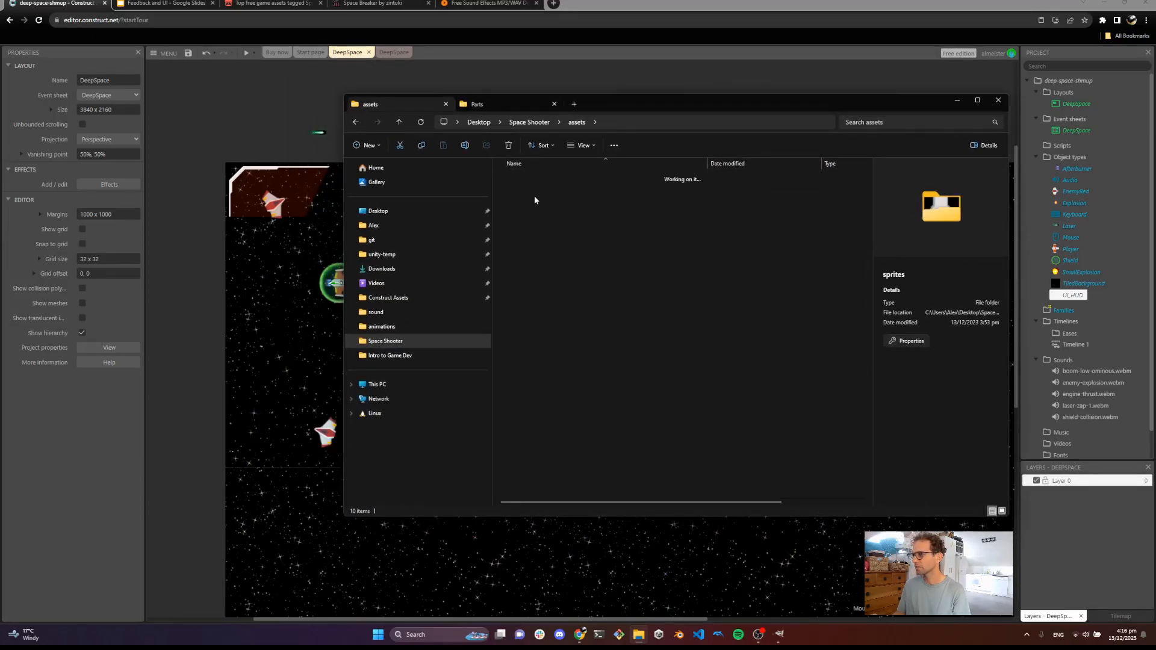
double_click(524, 193)
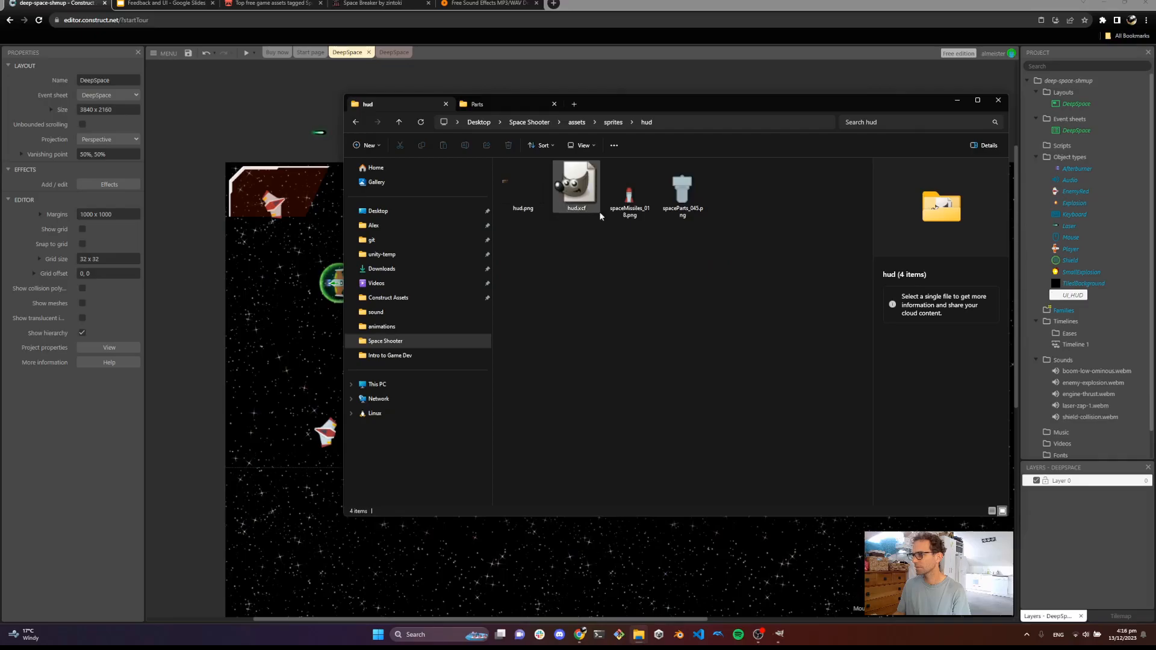
click(681, 194)
drag(681, 194, 268, 315)
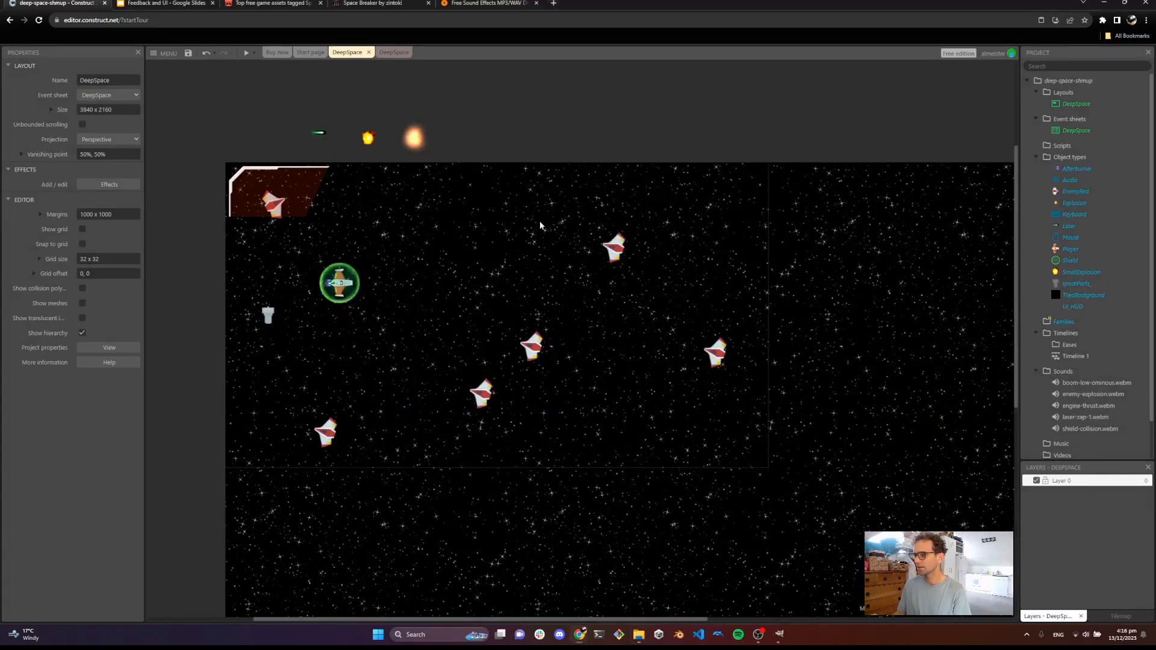
Rotate the spaceParts sprite's image 180 degrees in the animations editor
click(268, 316)
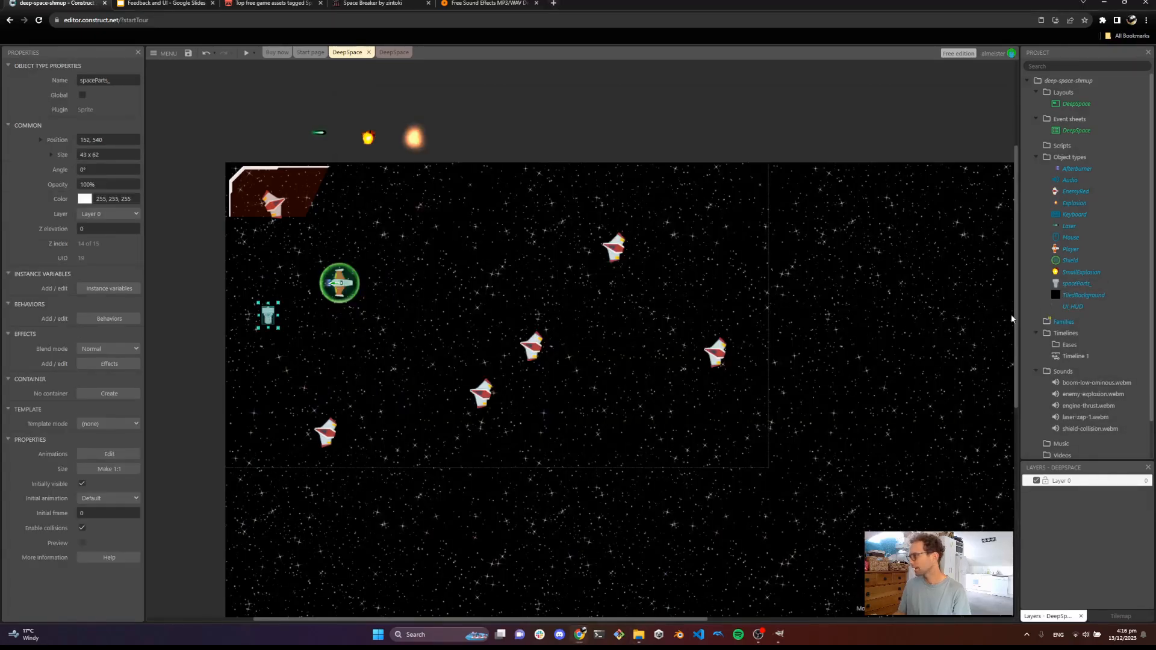
double_click(1078, 284)
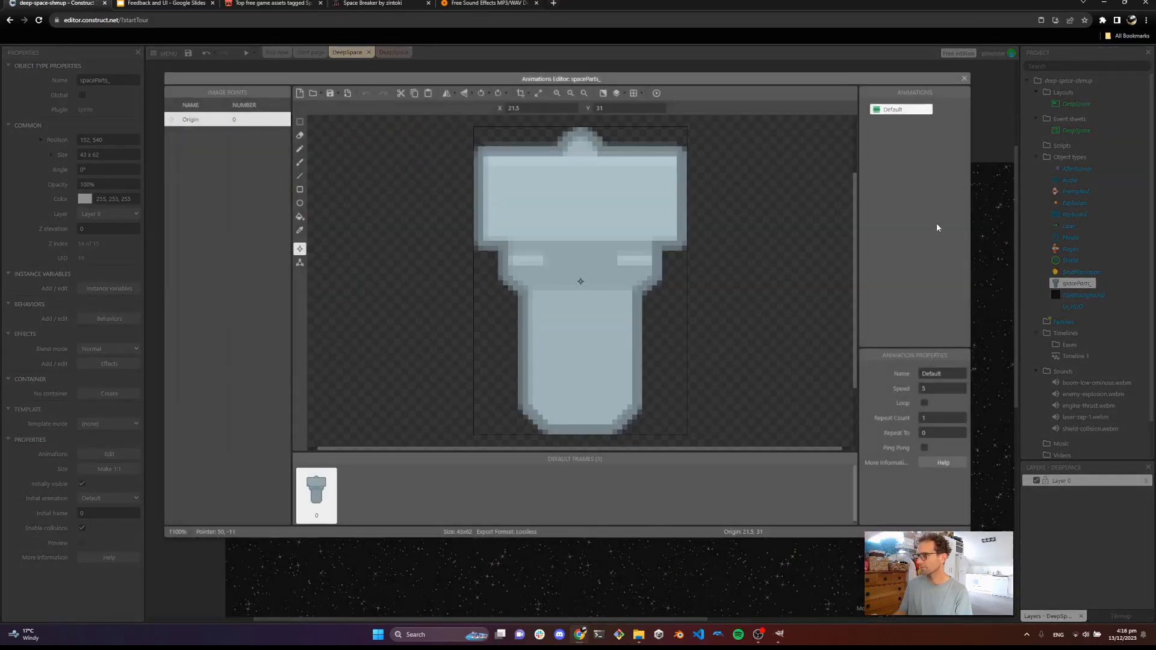
click(499, 93)
click(499, 94)
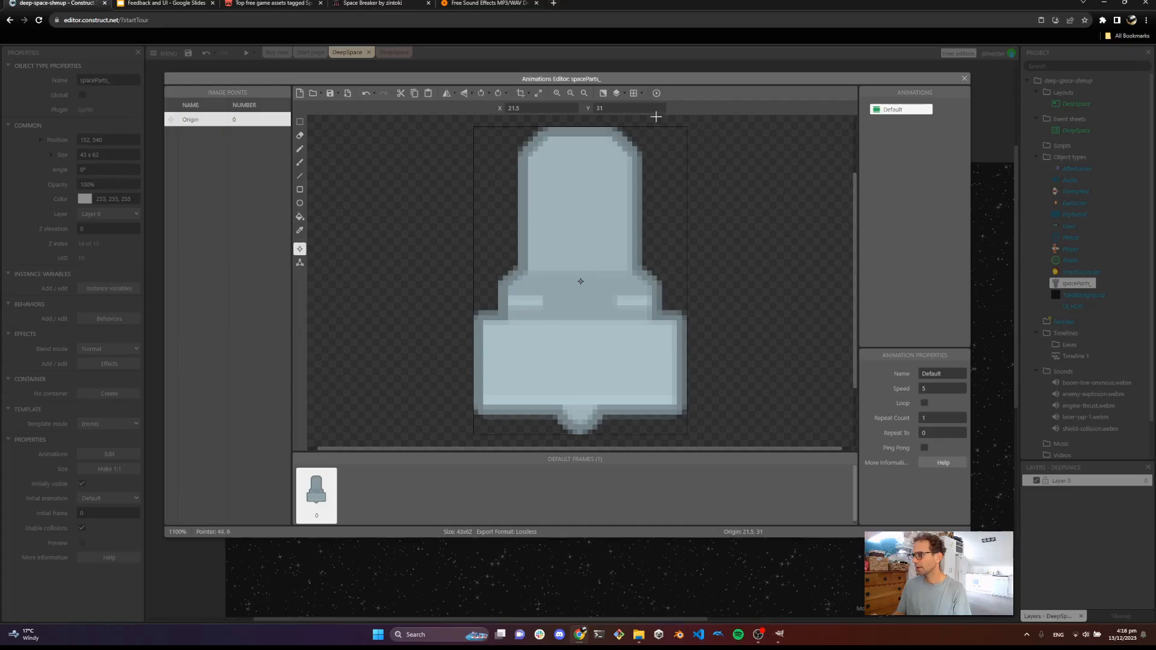
mouse_move(590, 82)
mouse_down()
mouse_move(709, 363)
mouse_move(693, 641)
mouse_move(687, 471)
mouse_move(632, 175)
mouse_move(596, 75)
mouse_up()
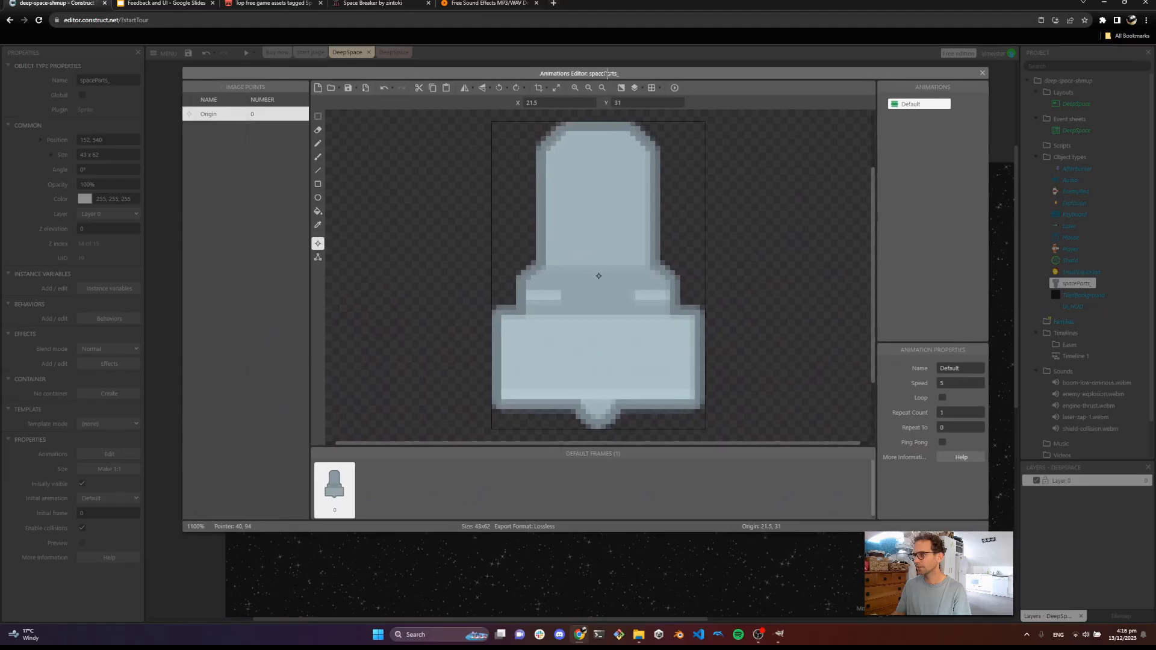
Resize the sprite's image canvas to 33 pixels wide with aspect ratio kept and Stretch, then close the editor
click(557, 88)
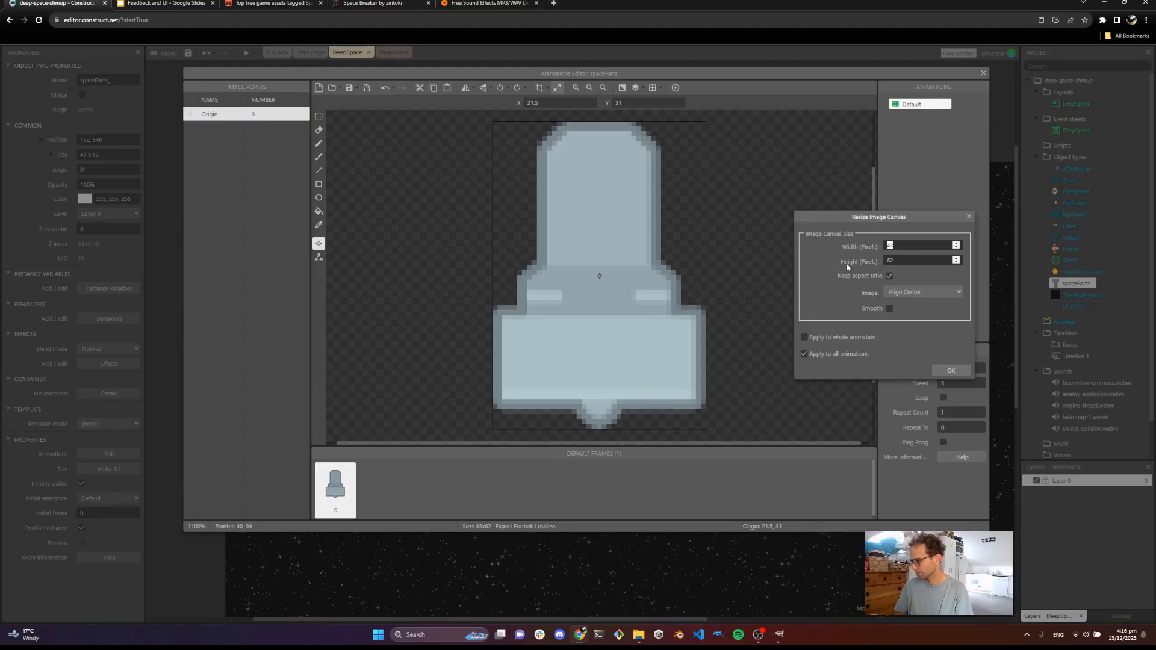
key(BackSpace)
text(33)
click(948, 371)
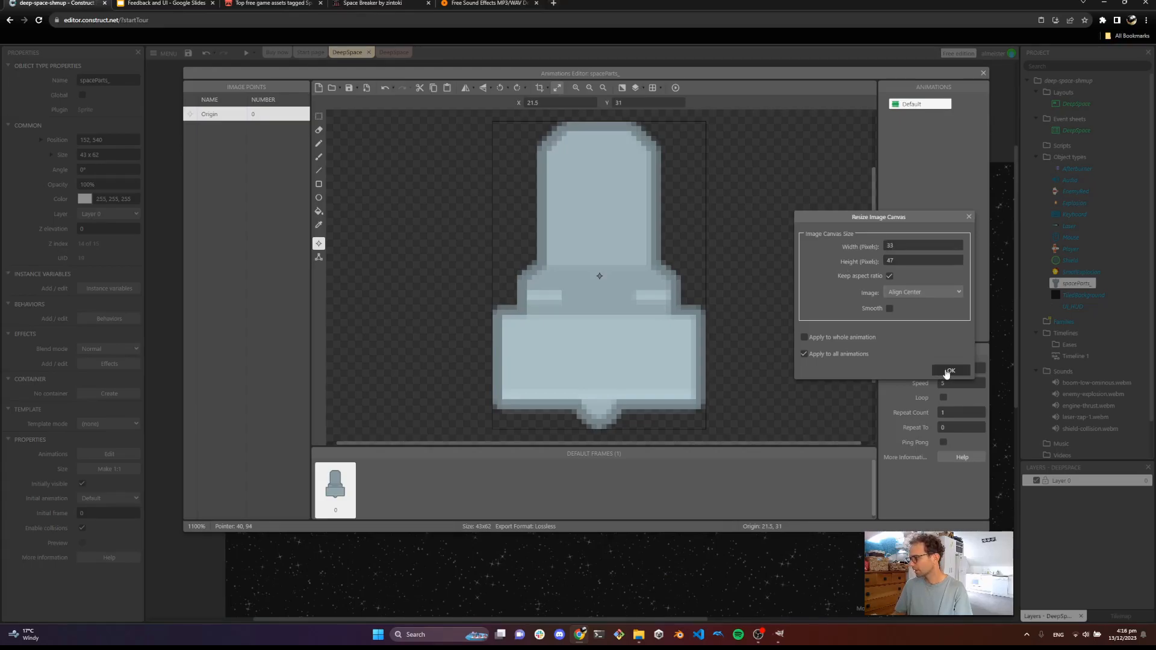
click(930, 292)
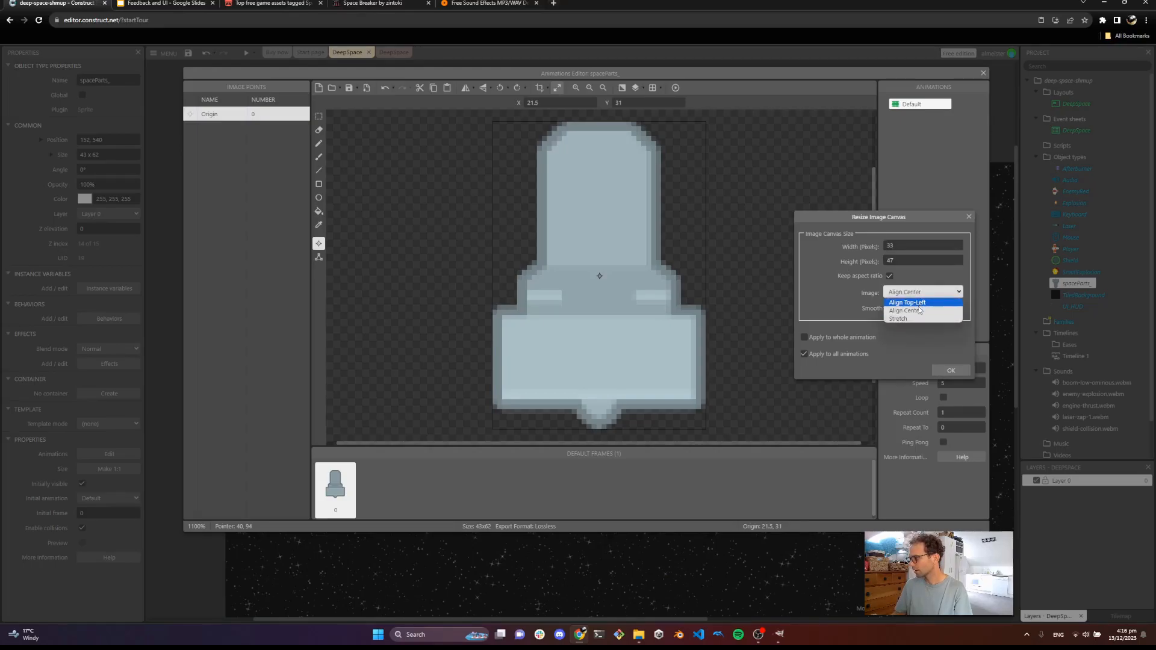
click(914, 318)
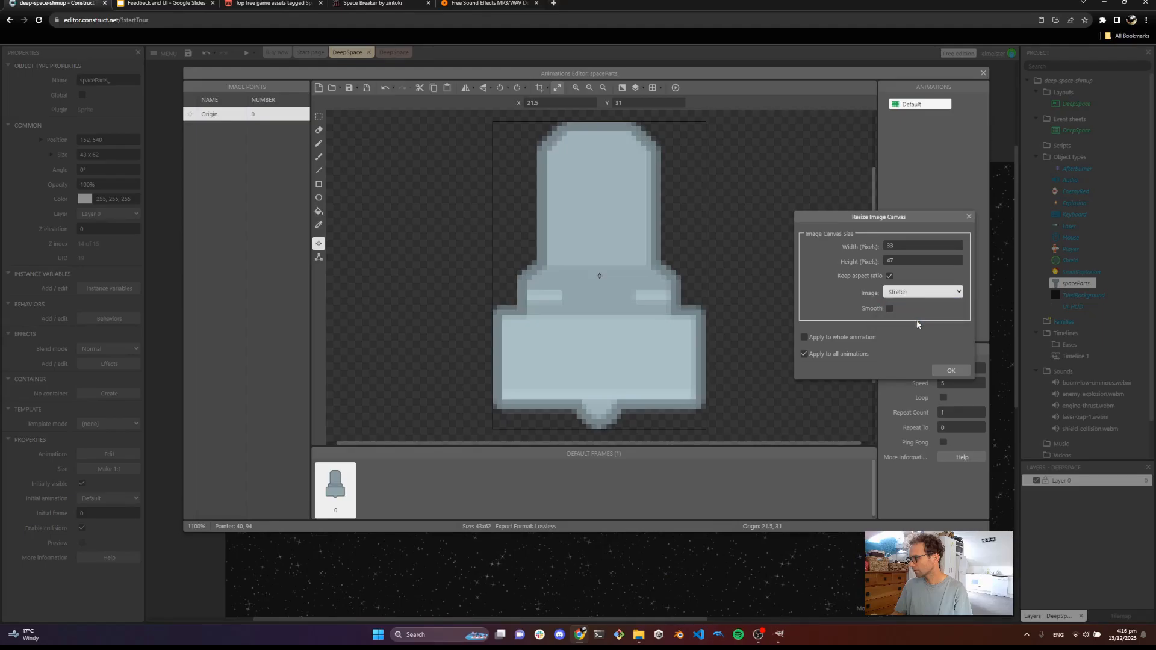
click(951, 372)
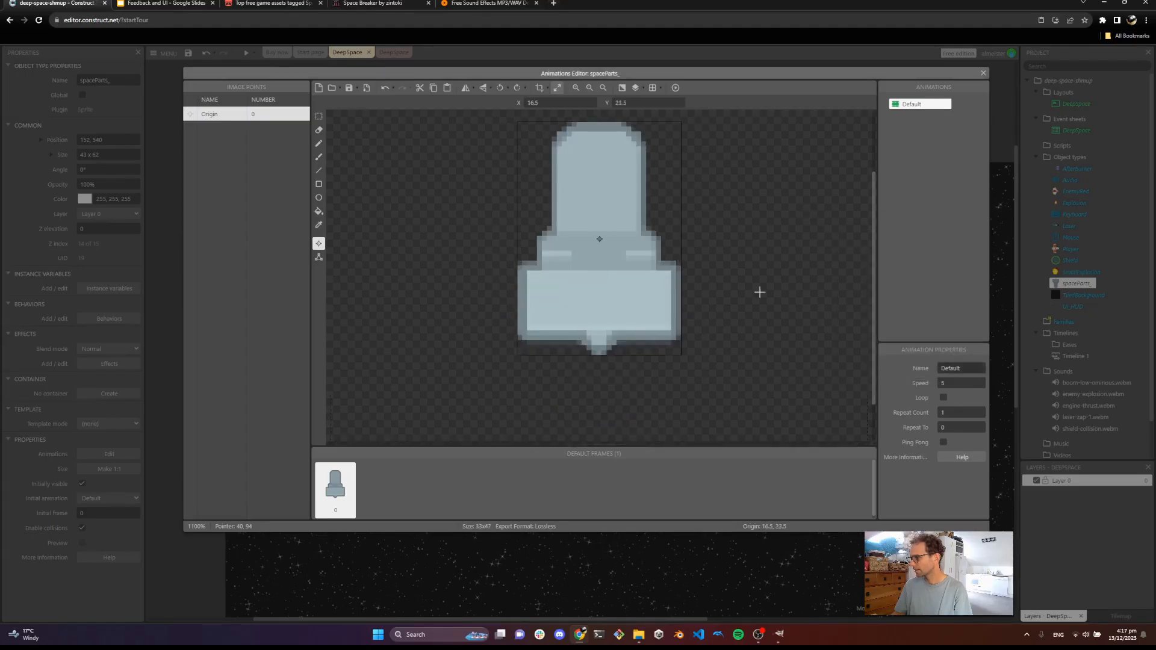
click(983, 73)
Move the spaceParts instance above the layout's top edge and rename its object type to PickupEngine
click(278, 342)
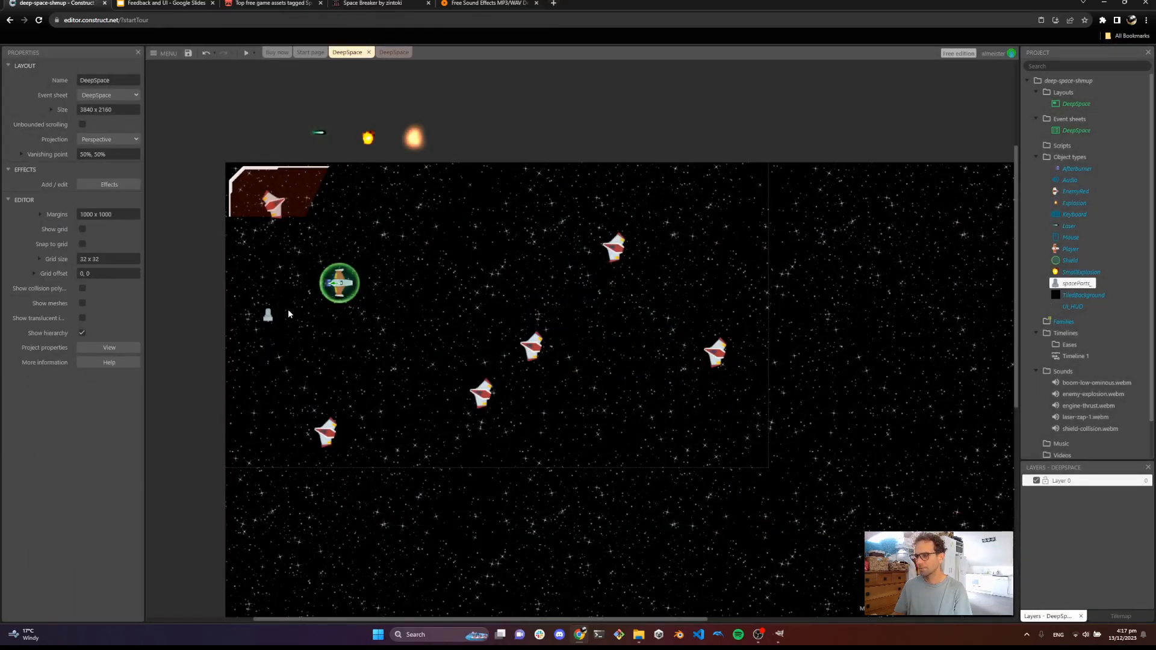
drag(268, 321, 455, 138)
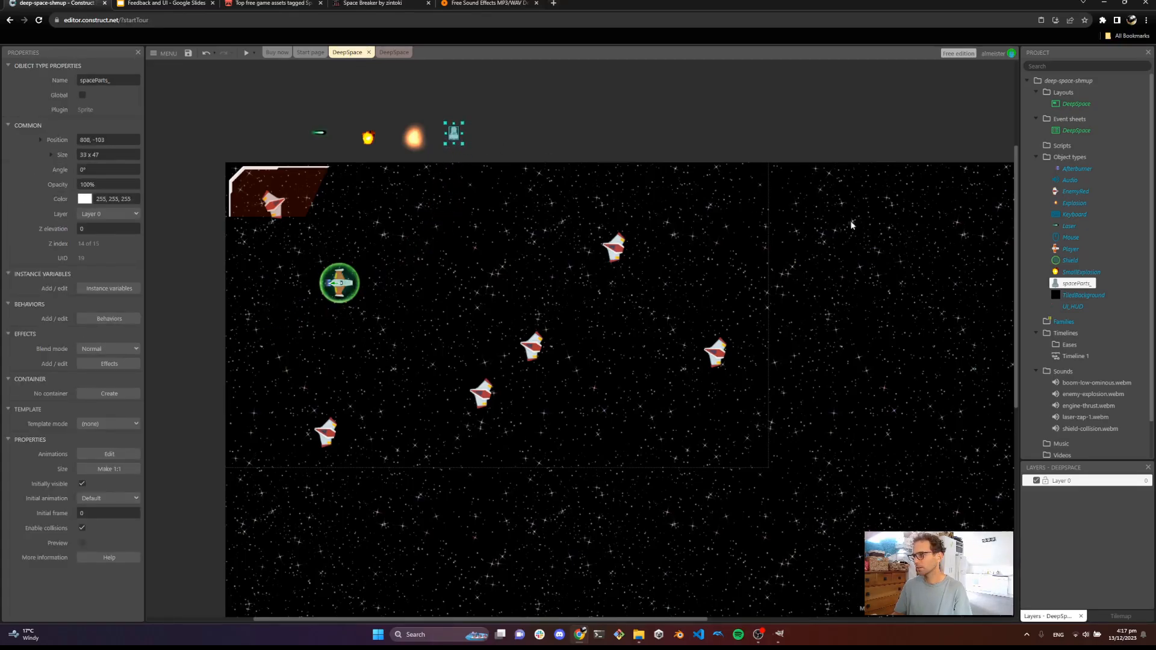
click(1075, 284)
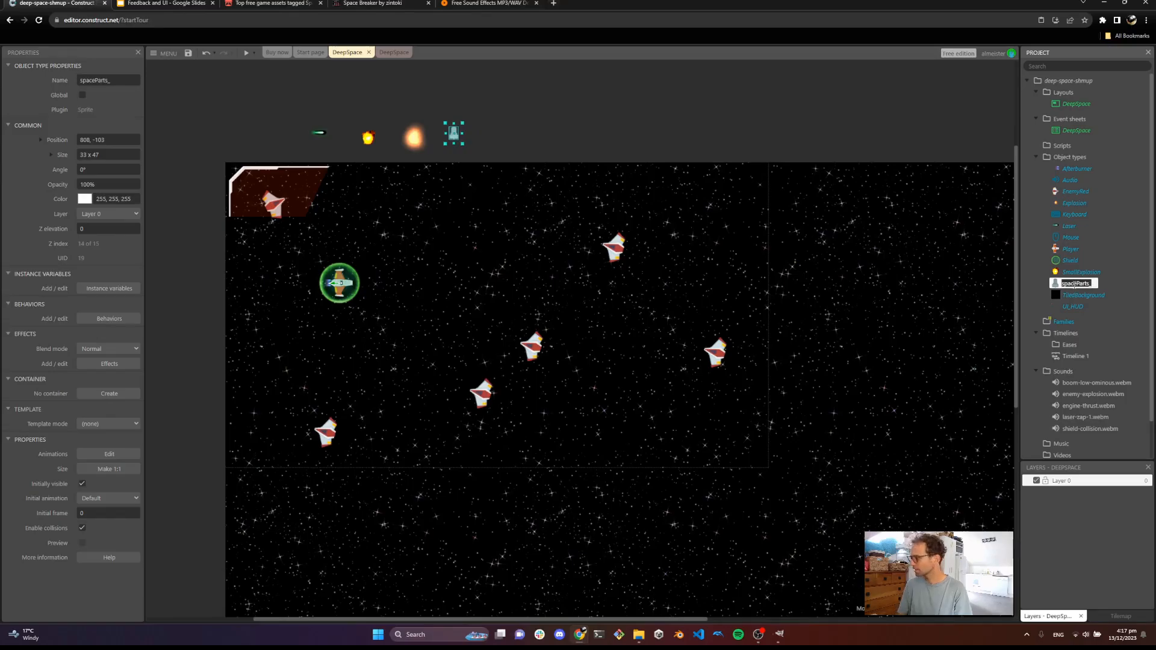
text(Pl)
text(ckUp)
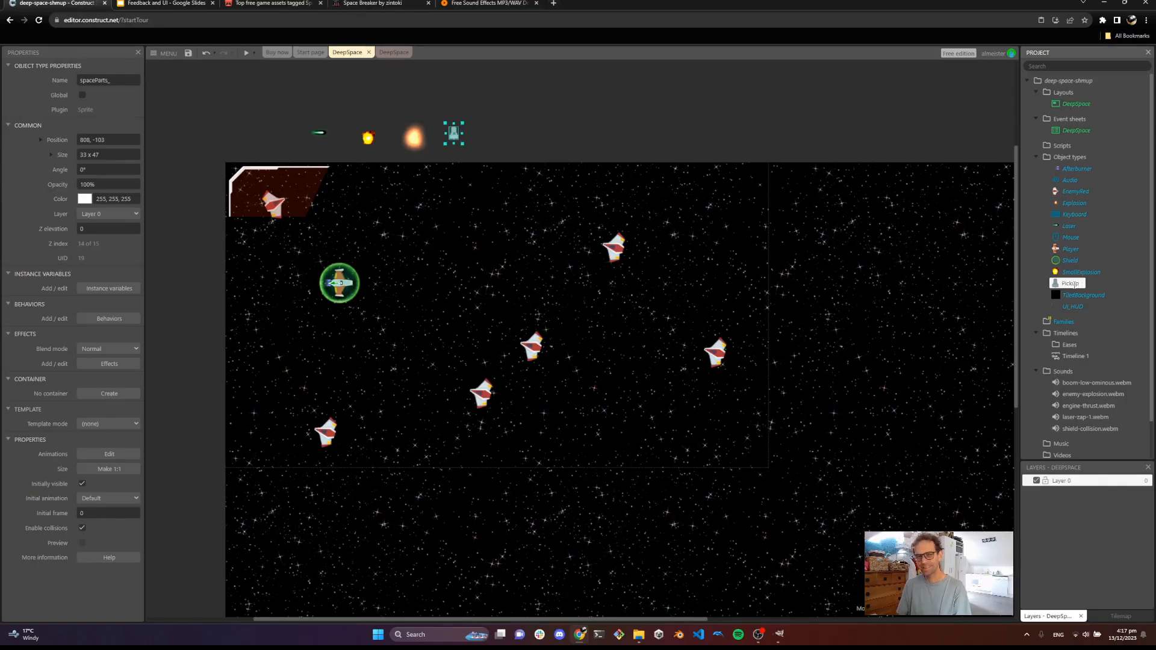
text(EngineP)
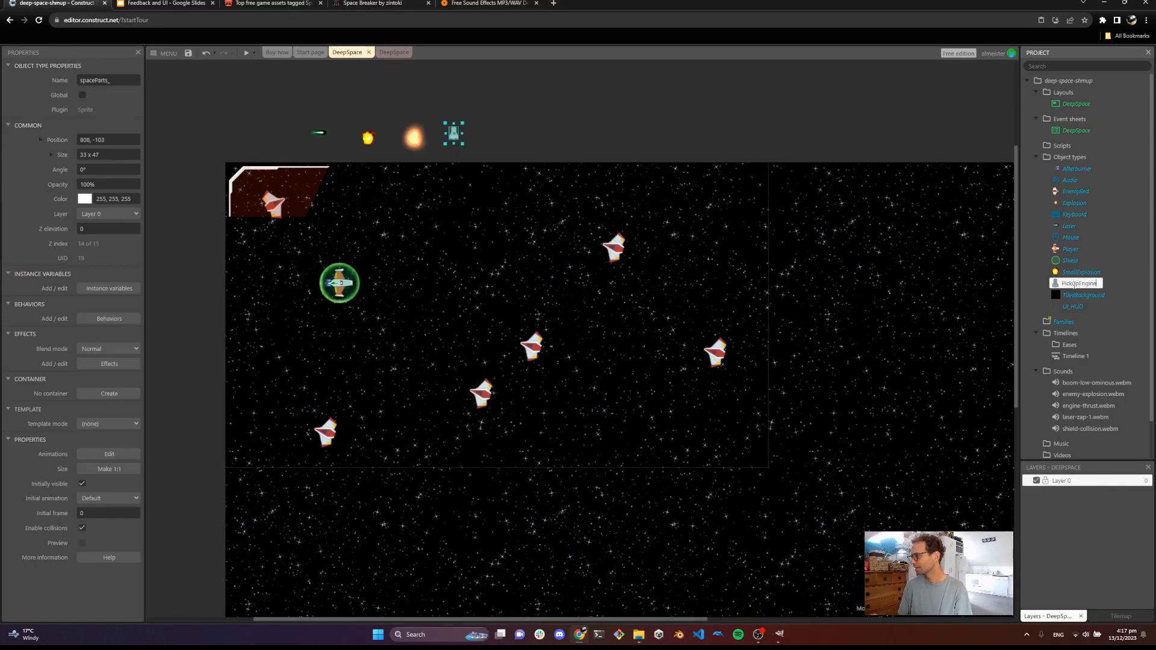
key(Return)
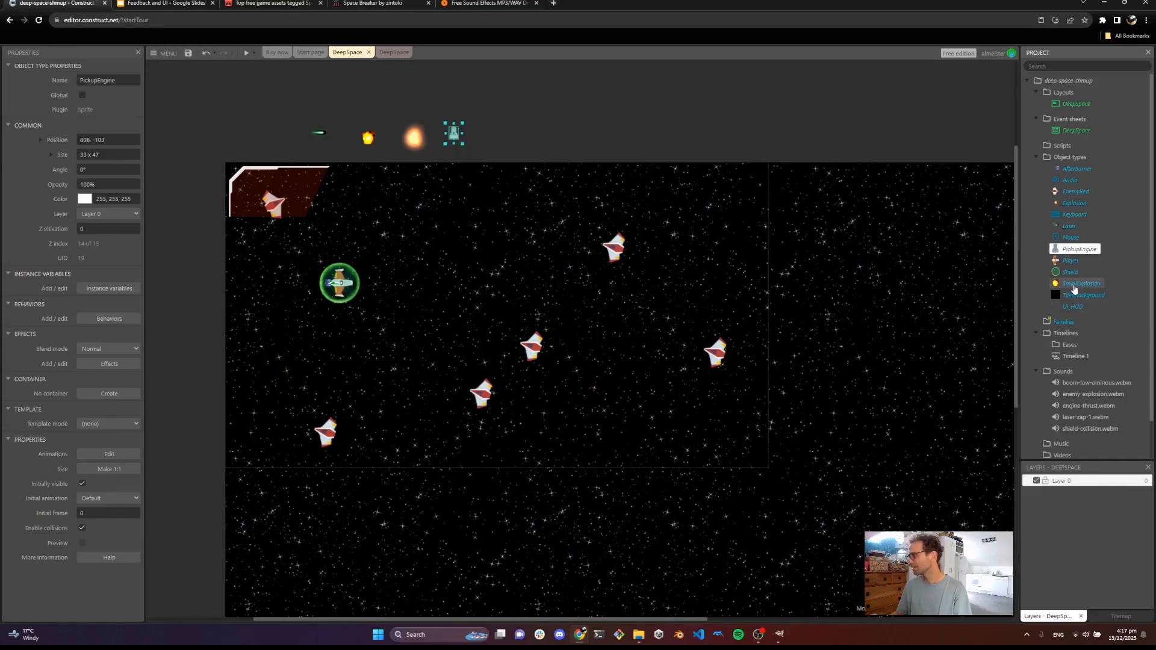
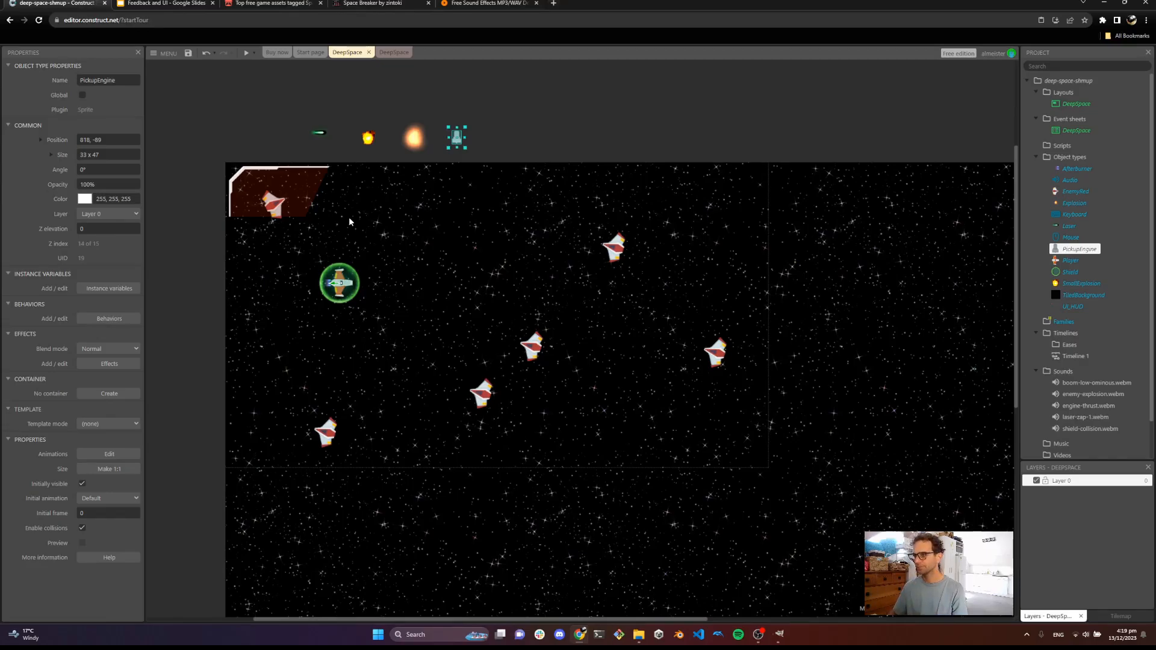
Clone the PickupEngine object type and rename the clone UI_Engine
right_click(1073, 254)
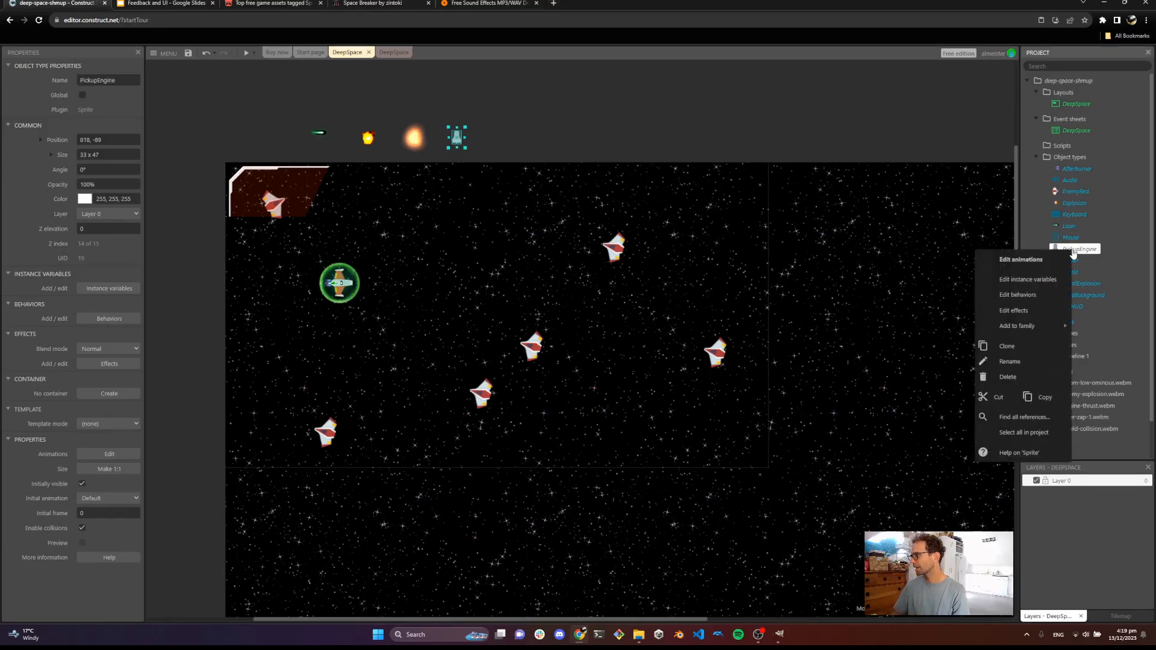
click(1016, 347)
click(1082, 260)
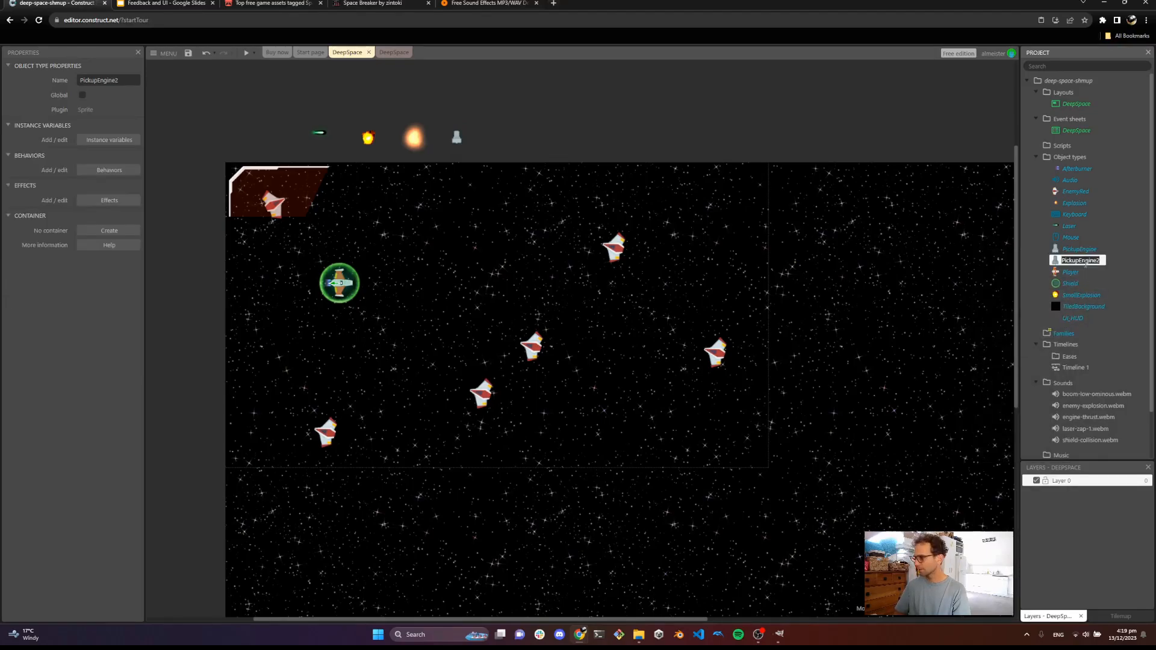
key(Right)
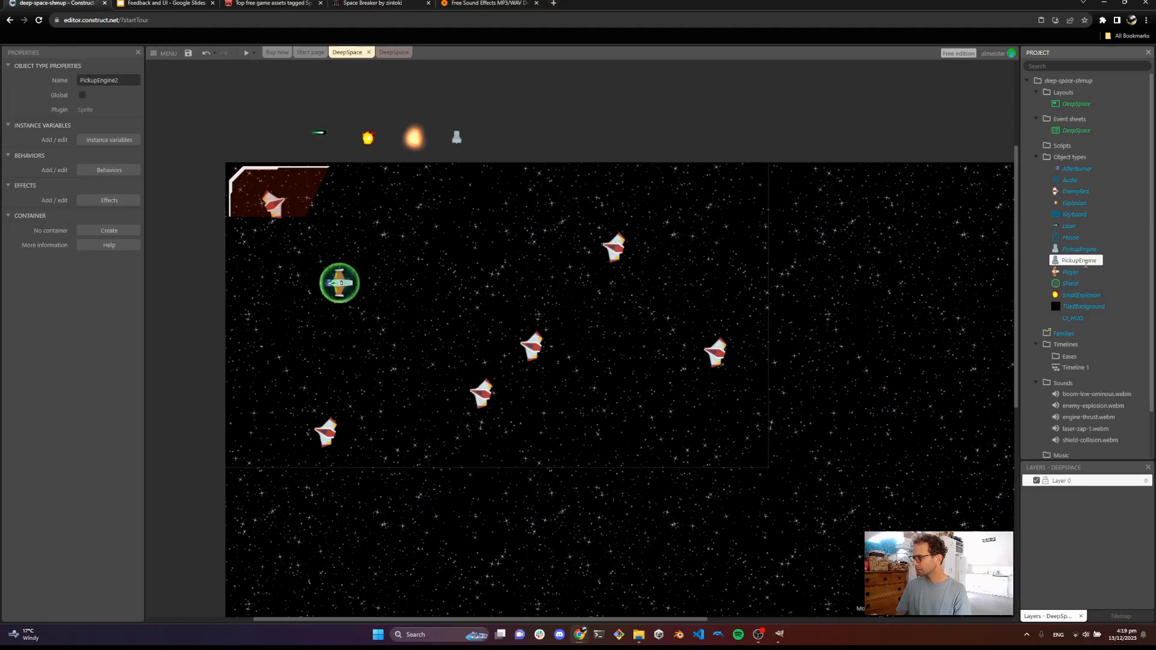
key(Home)
text(UI_)
key(shift+Right)
key(shift+Right)
key(shift+Right)
key(shift+Right)
key(shift+Right)
key(shift+Right)
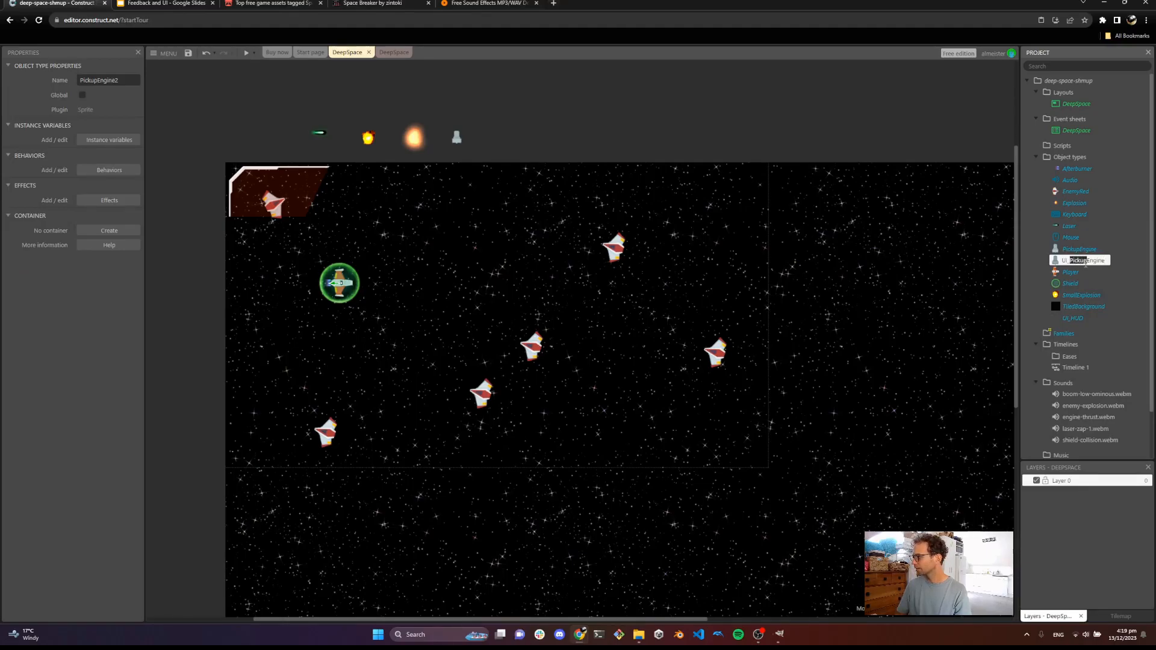
key(BackSpace)
key(Return)
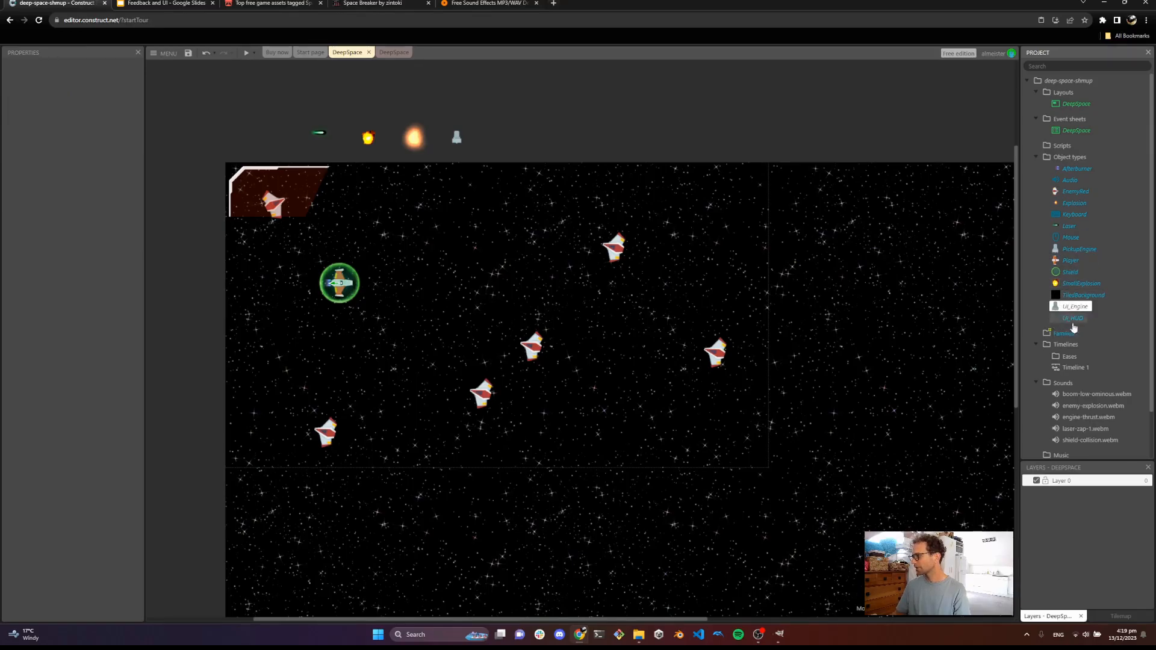
Place a UI_Engine instance inside the HUD panel at the layout's top-left corner
drag(1064, 309, 242, 211)
click(271, 156)
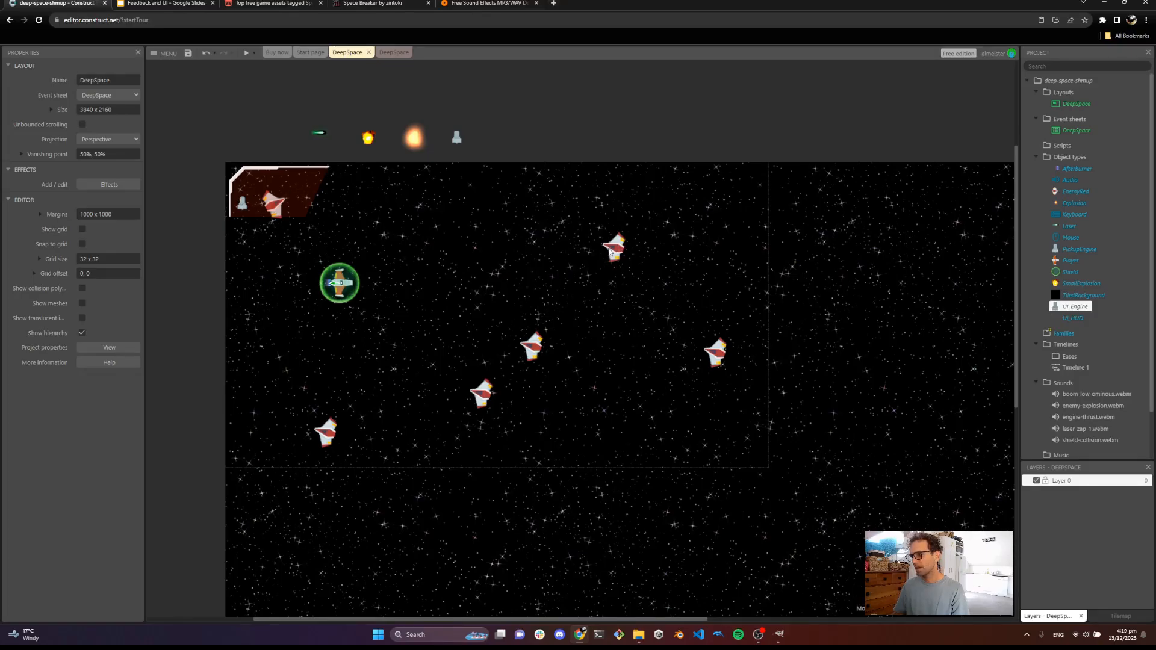
Open the DeepSpace event sheet and collapse the Player Input group
click(610, 251)
click(393, 52)
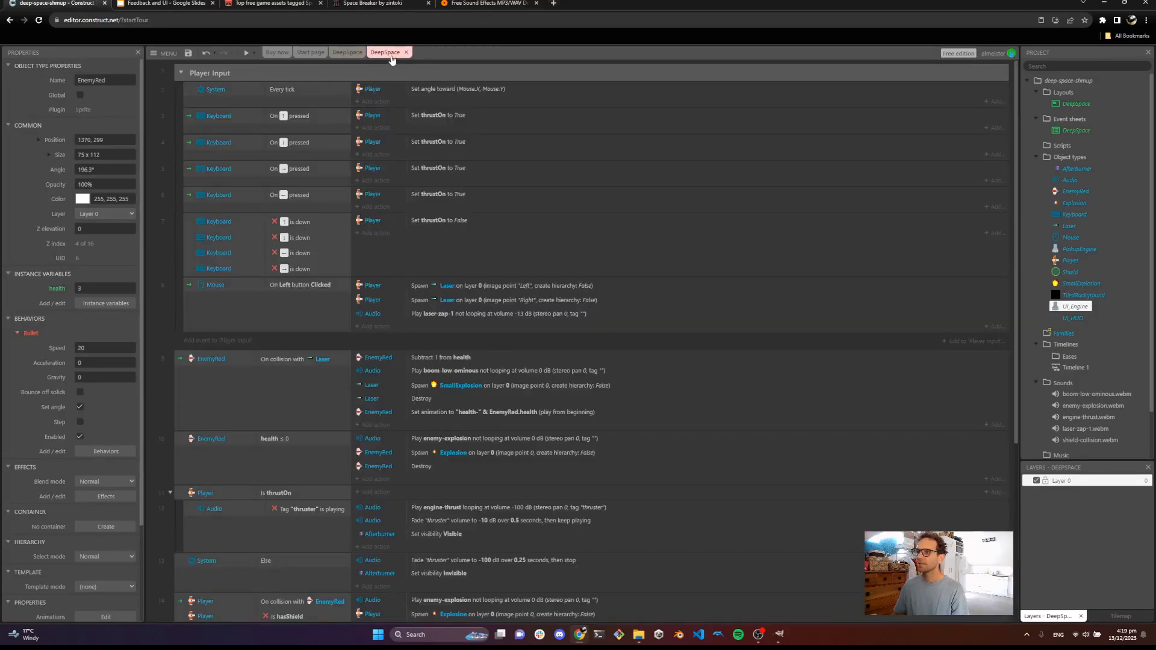
scroll(336, 244, down, 2)
scroll(335, 242, down, 5)
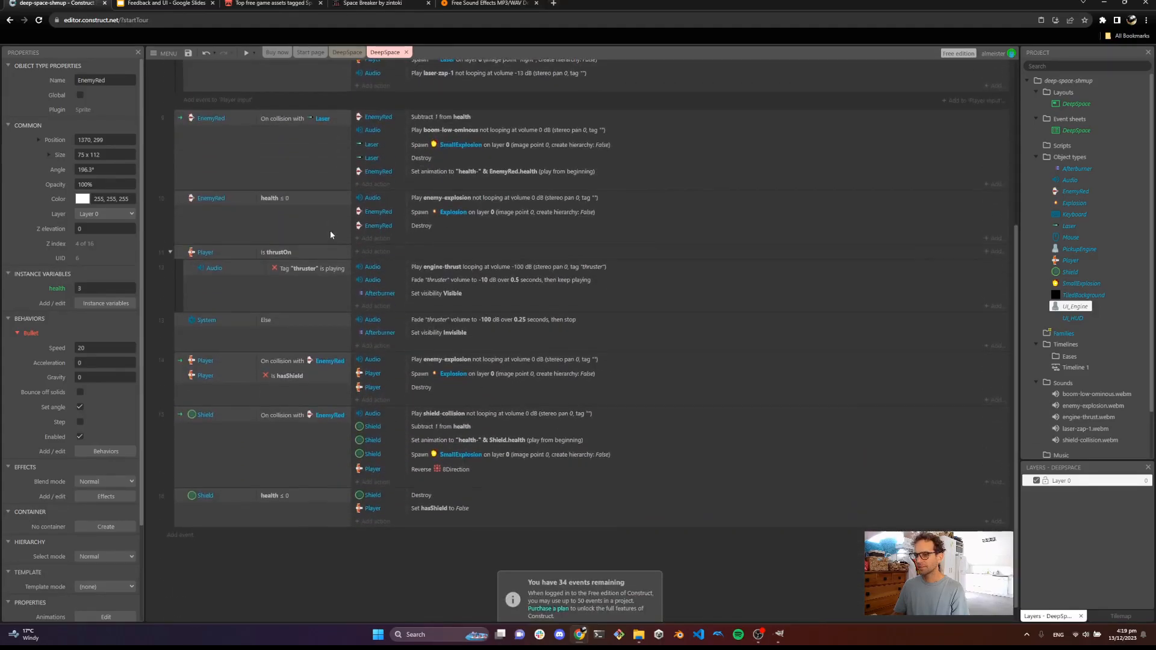
scroll(329, 229, up, 4)
scroll(329, 229, up, 3)
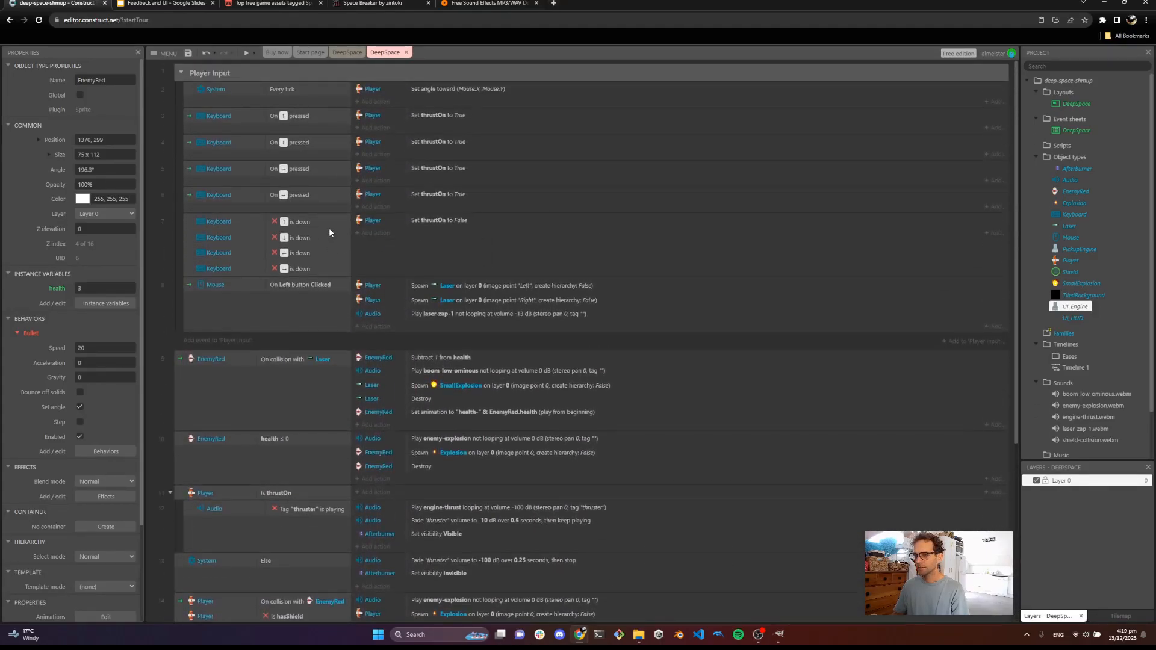
click(180, 70)
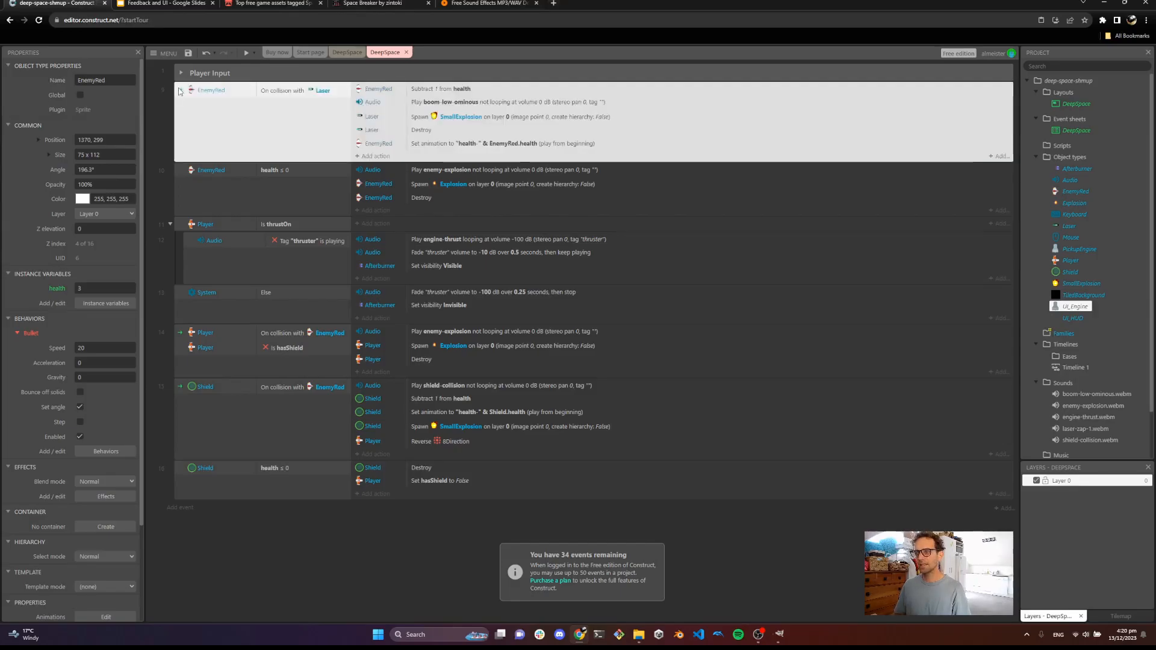
Add an action to the EnemyRed health ≤ 0 event that spawns PickupEngine on layer 0 at image point 0
click(178, 174)
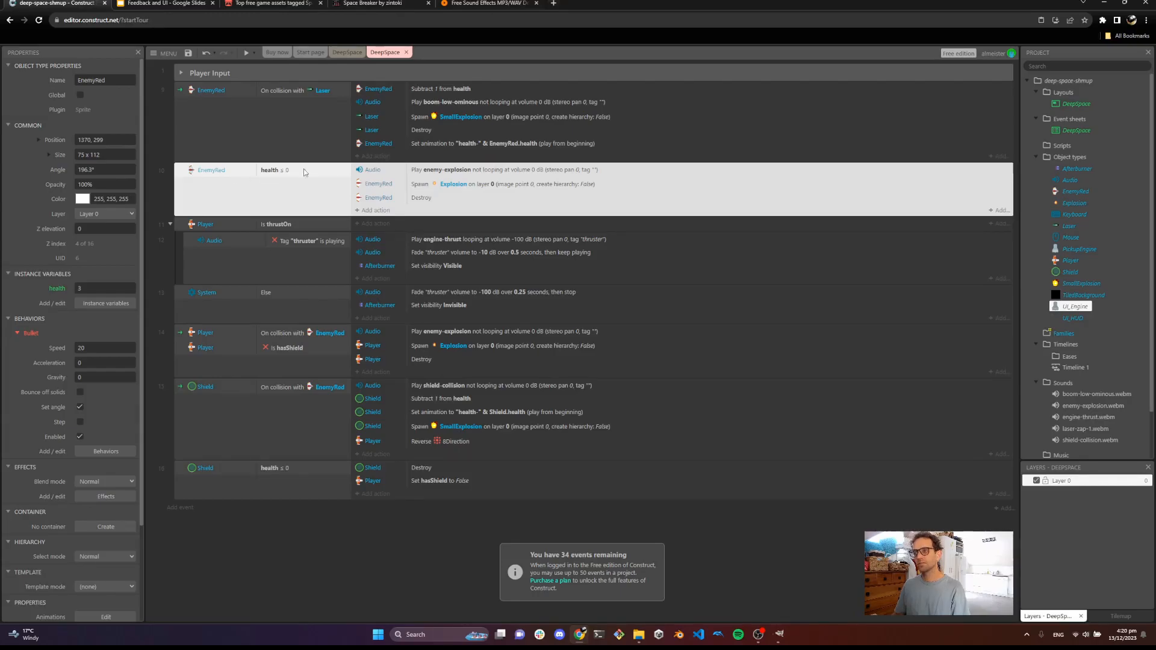
click(424, 173)
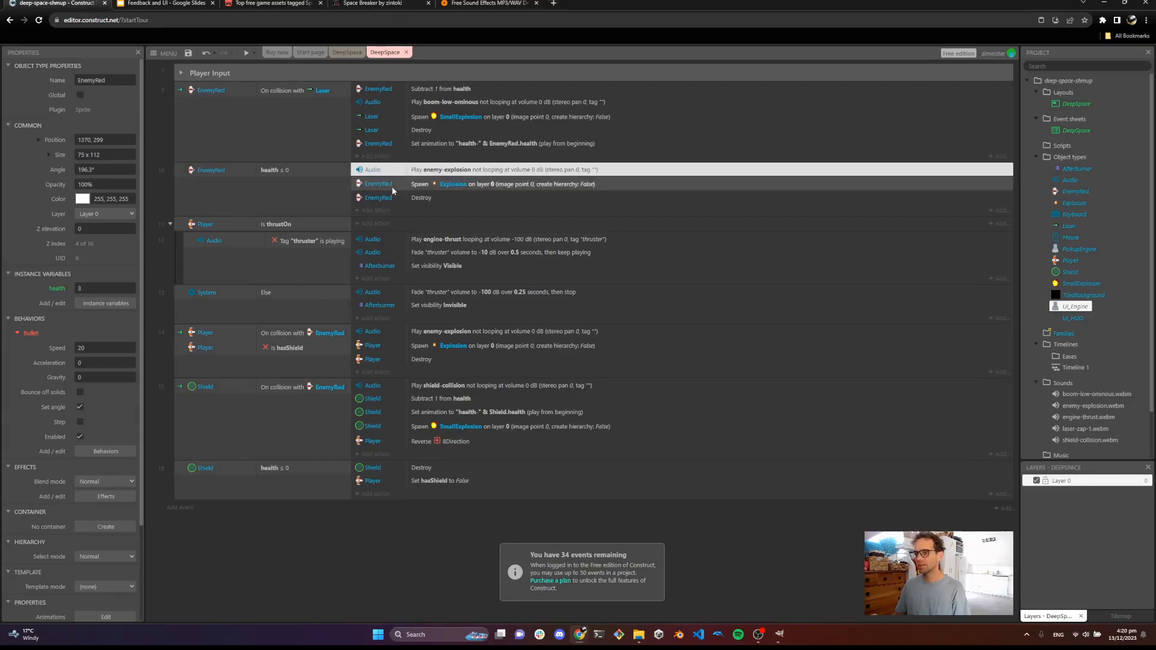
click(431, 186)
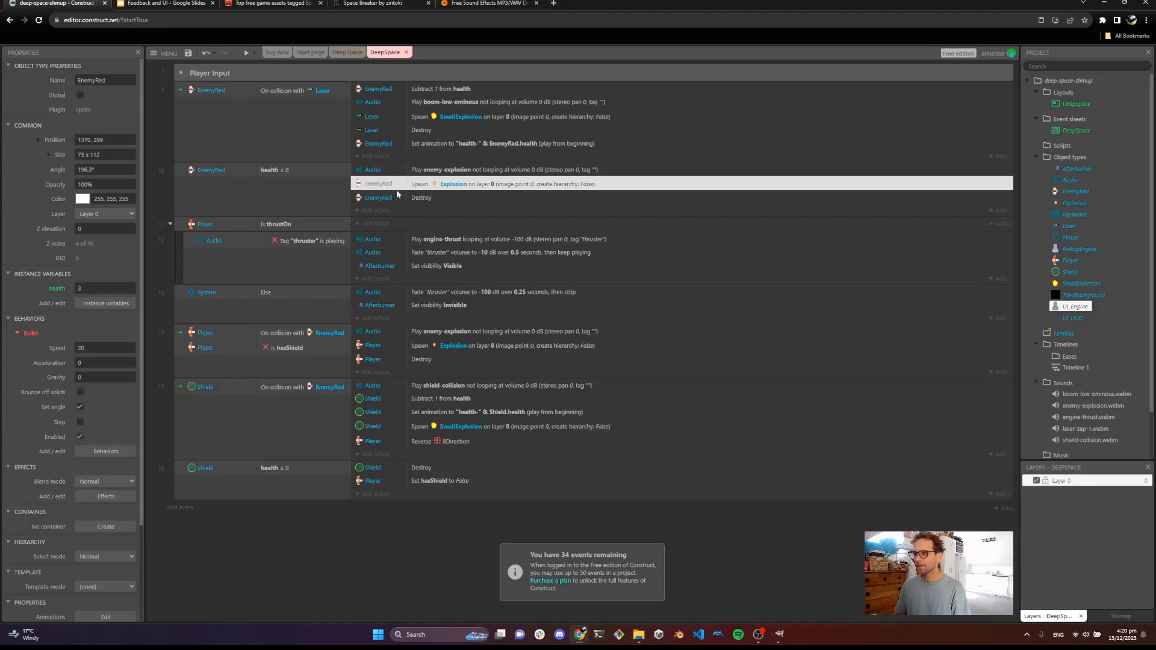
click(407, 201)
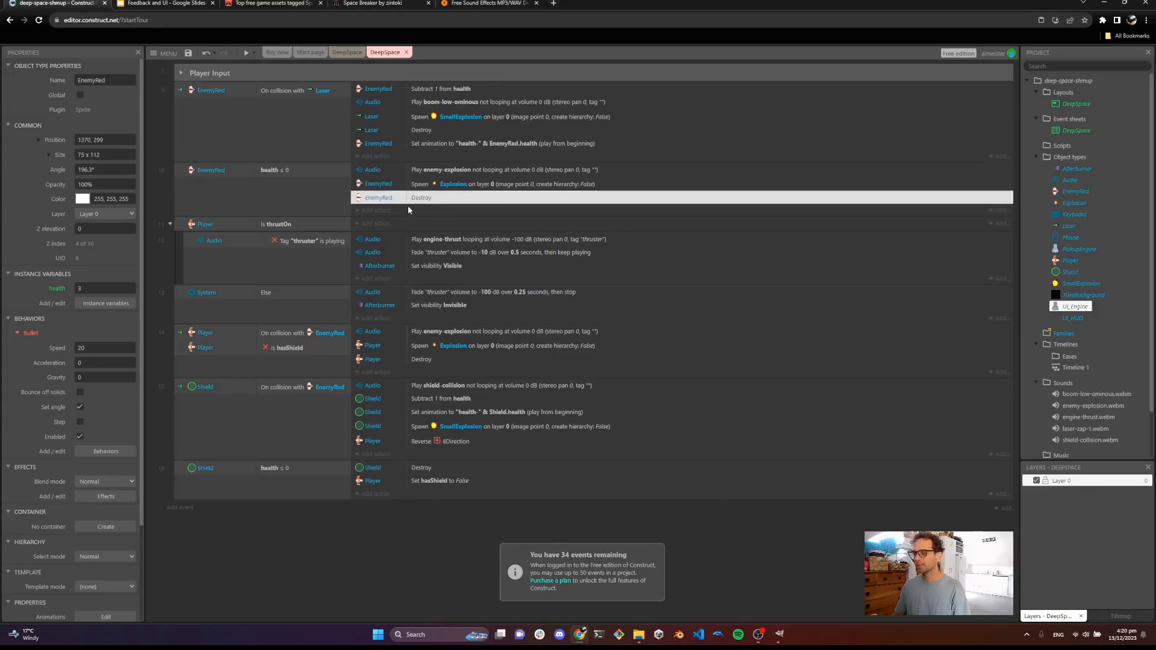
click(375, 212)
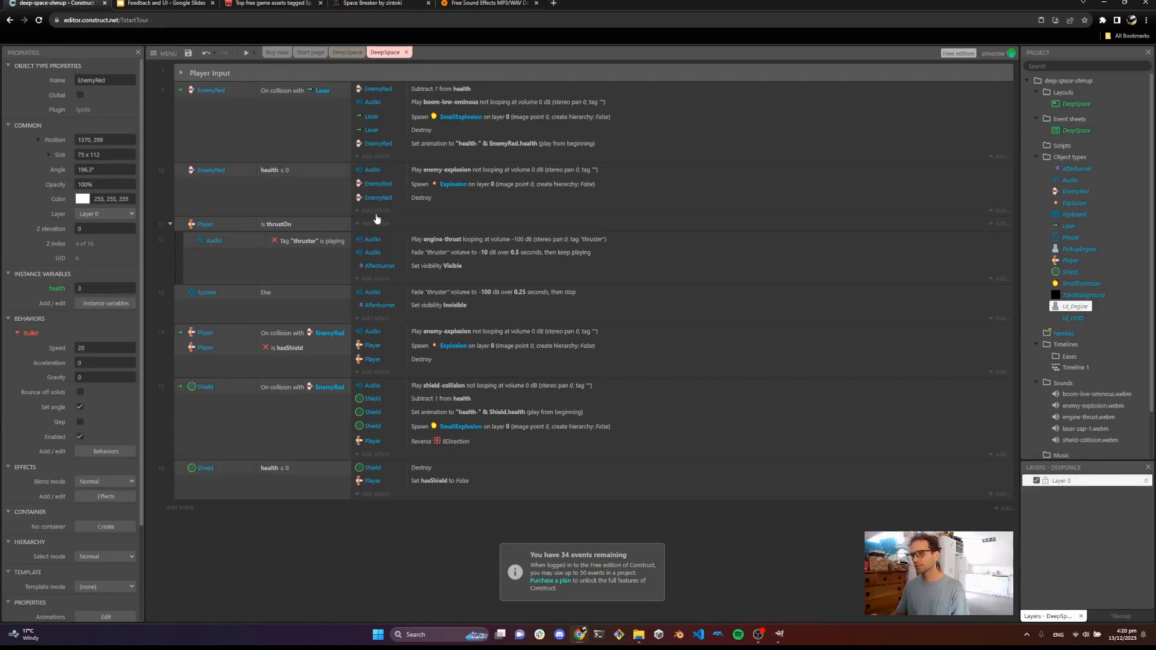
double_click(643, 287)
click(729, 253)
text(spa)
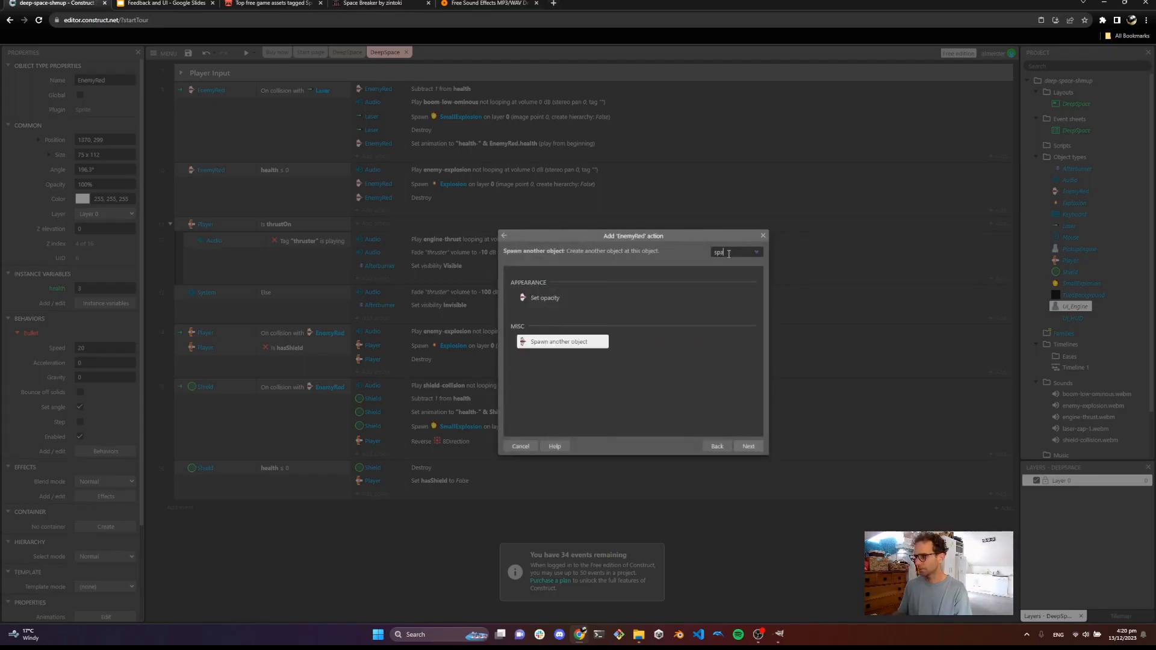
double_click(573, 348)
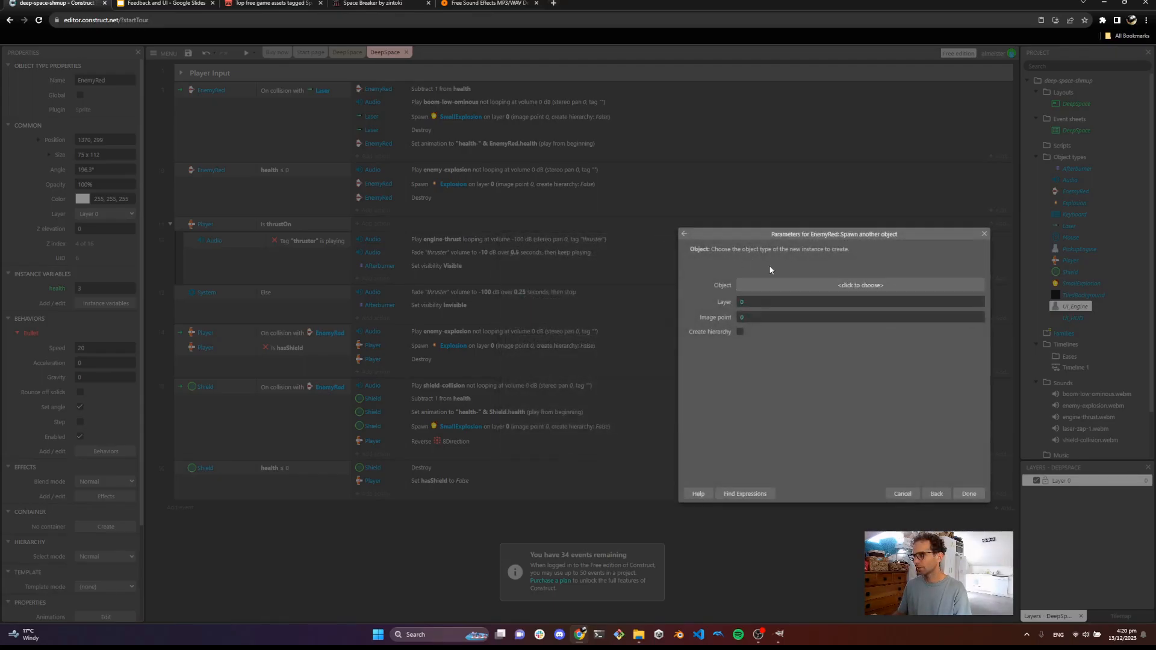
click(818, 286)
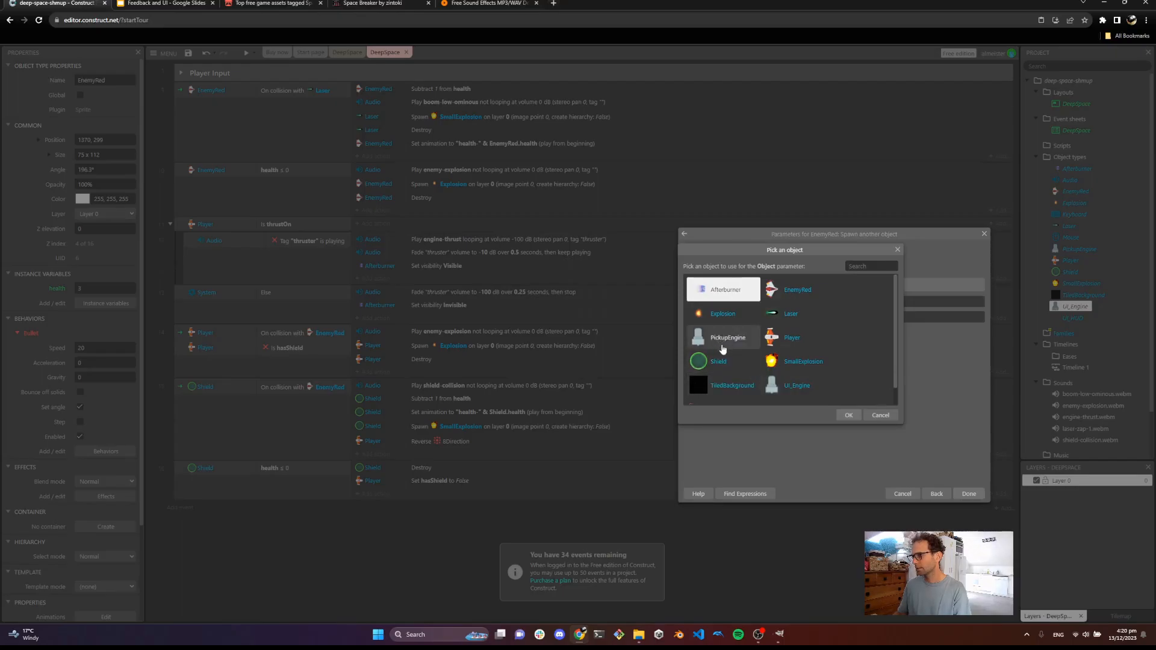
scroll(719, 346, down, 1)
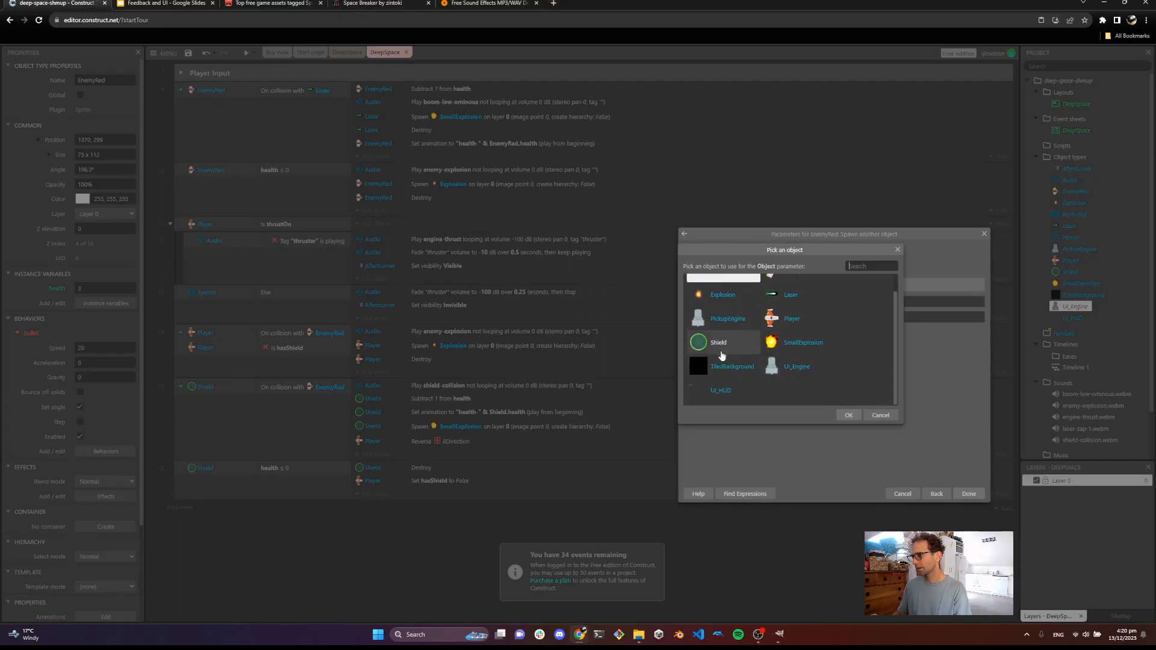
click(725, 322)
click(849, 415)
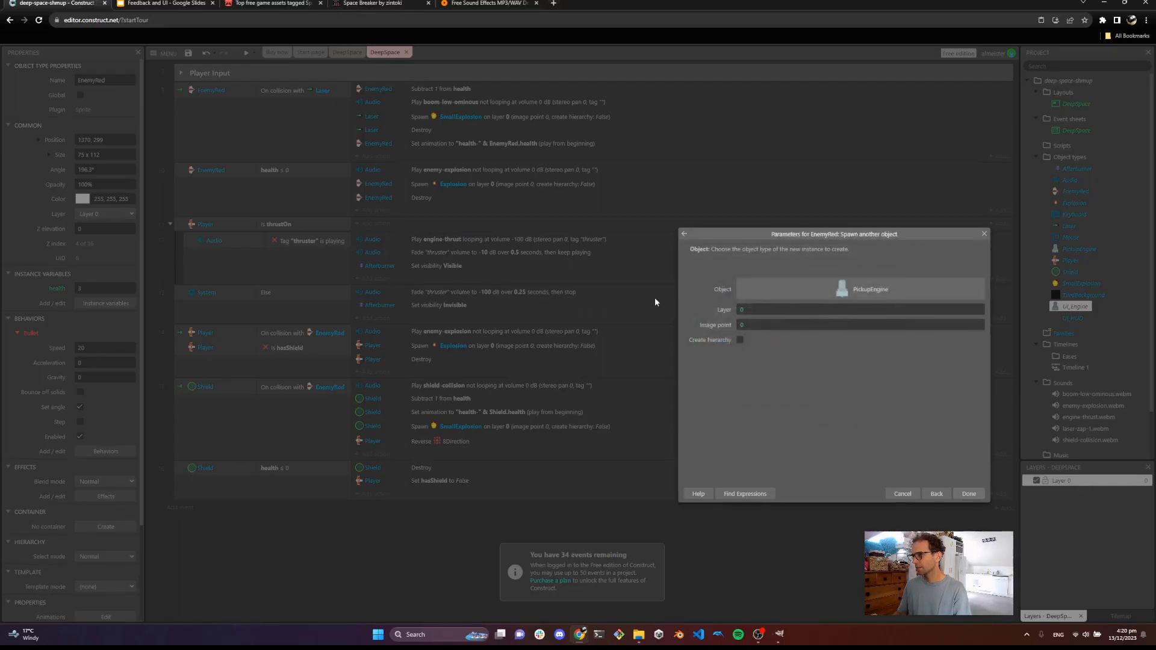
click(969, 494)
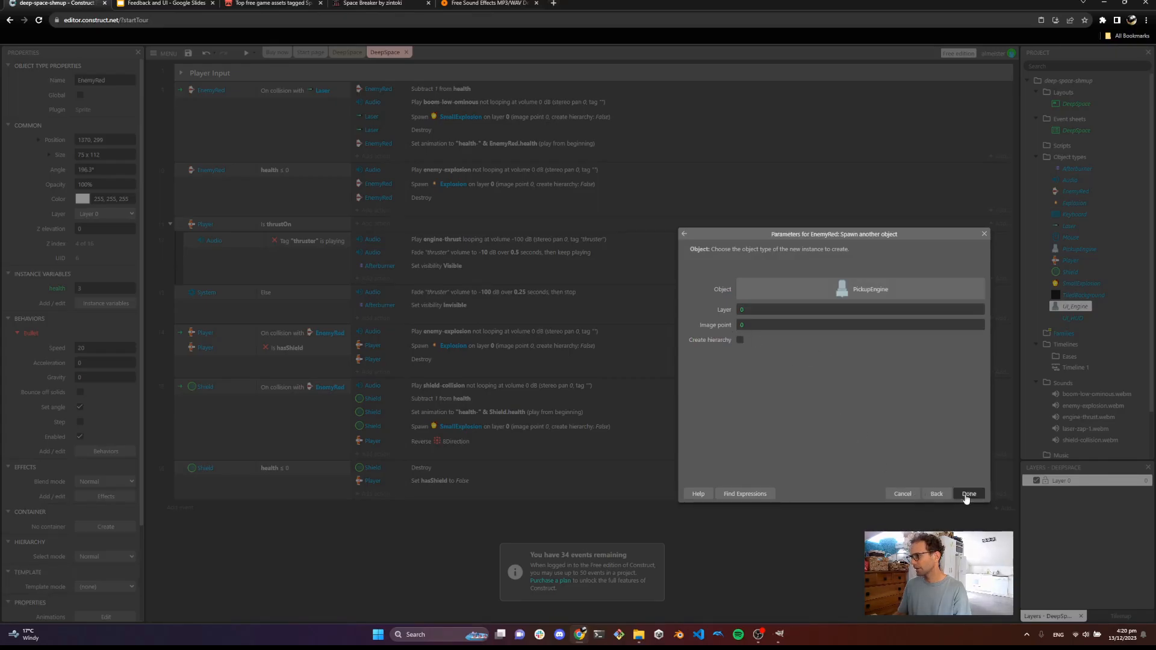
Preview the game, destroy an enemy to check the engine pickup spawn, and close the preview
click(245, 53)
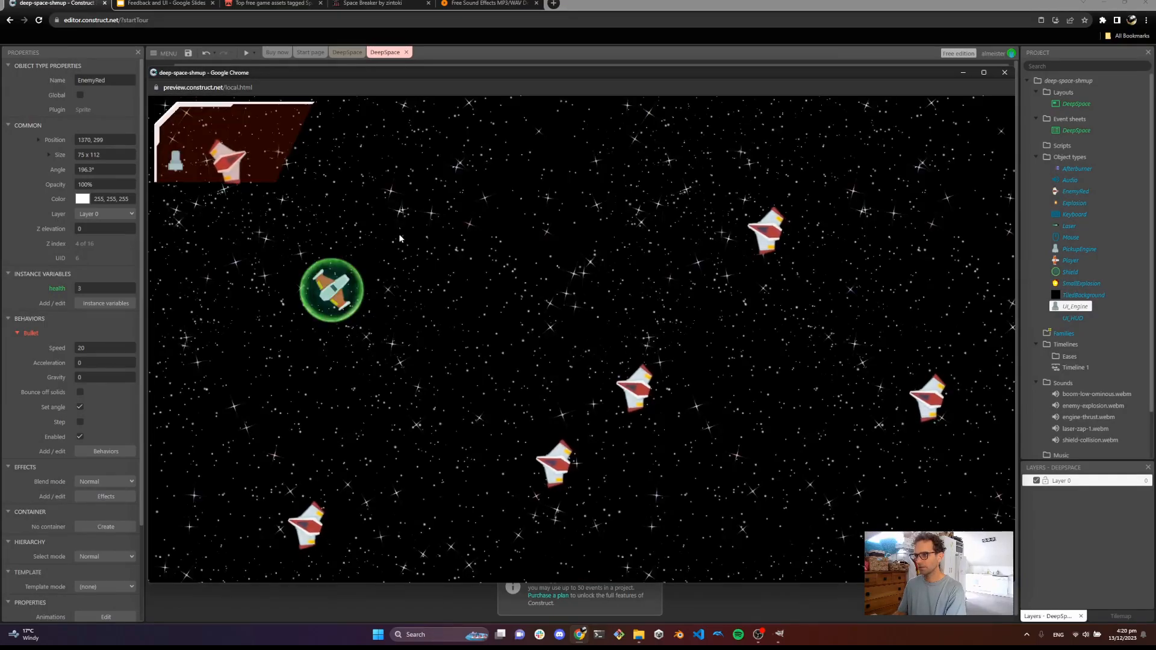
key(w)
key(d)
click(482, 238)
click(717, 235)
click(744, 232)
key(a)
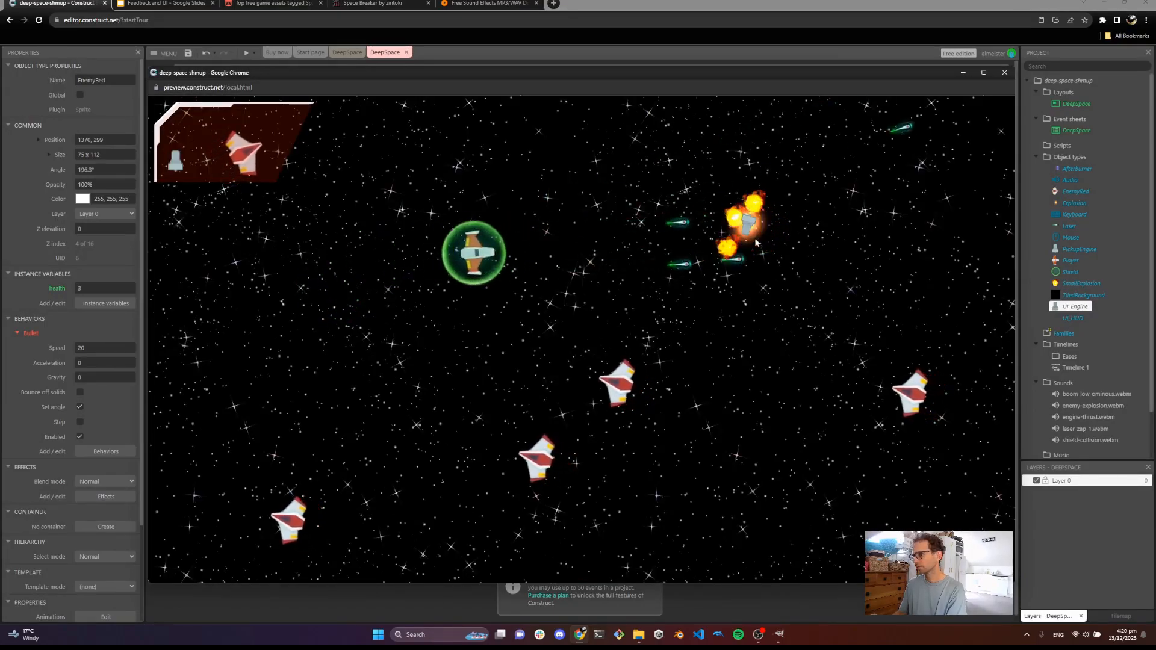
key(d)
key(d)
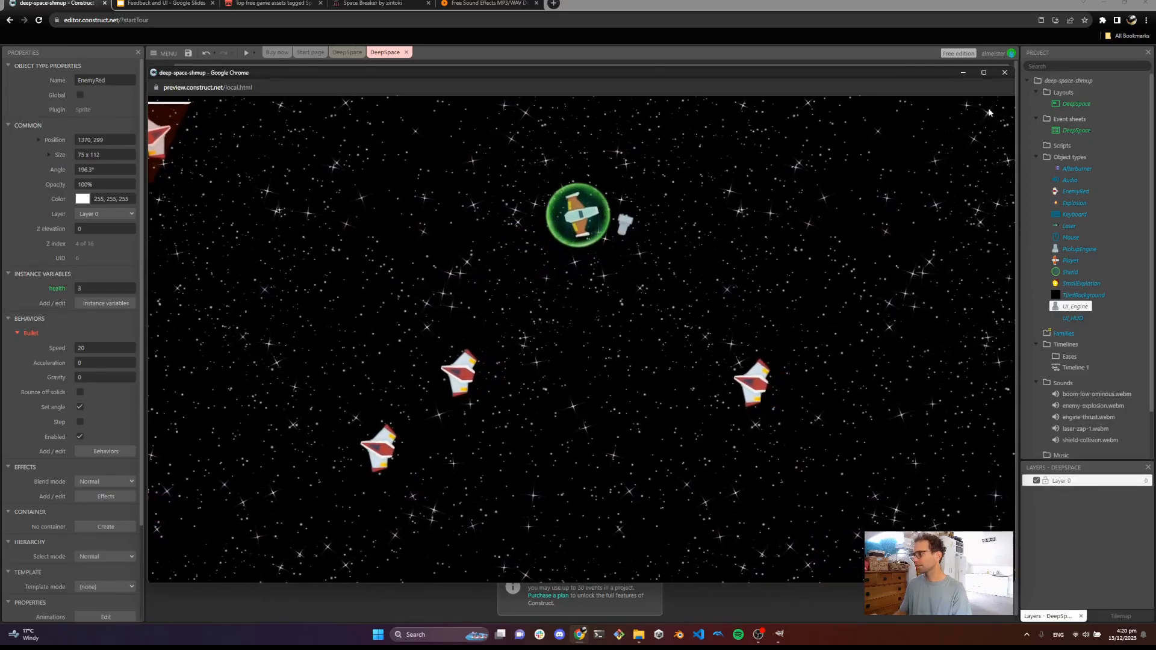
click(1000, 73)
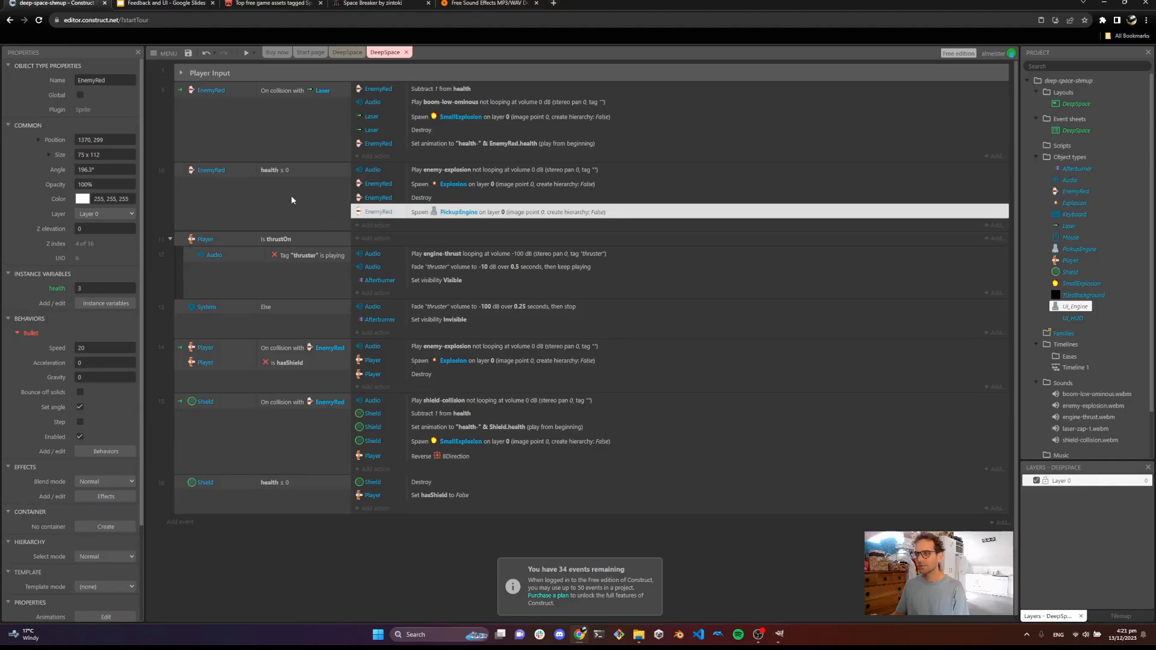
Add a System 'Compare two values' sub-event to the EnemyRed health ≤ 0 event with first value random(0,1)
click(180, 172)
right_click(180, 172)
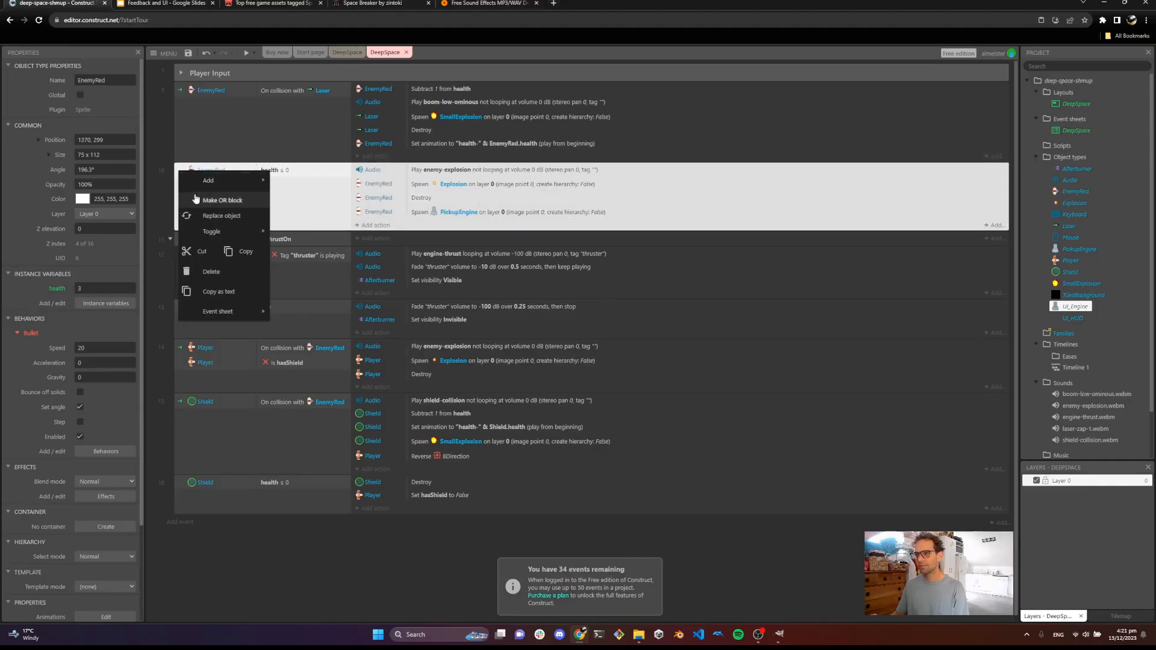
mouse_move(235, 181)
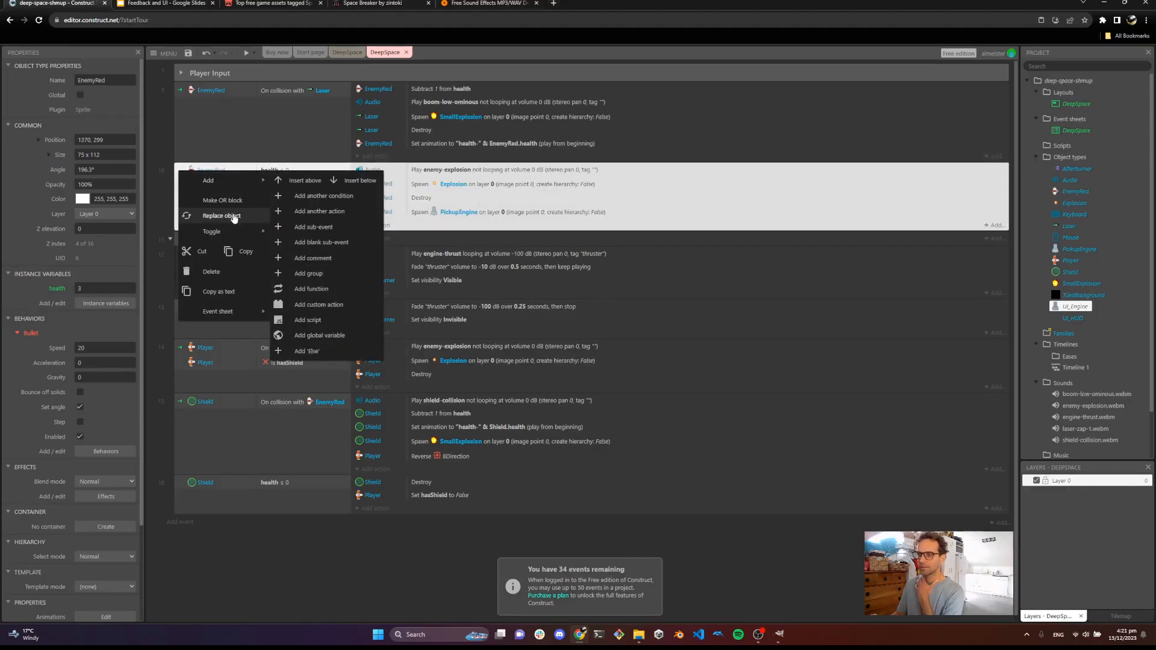
click(329, 234)
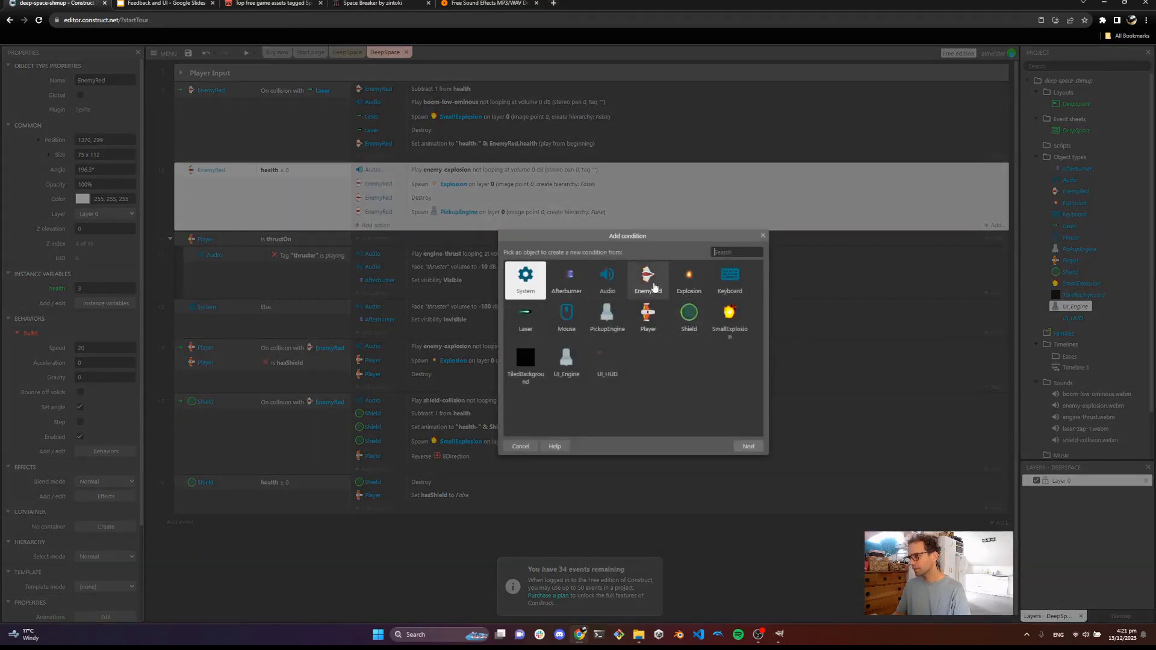
double_click(526, 279)
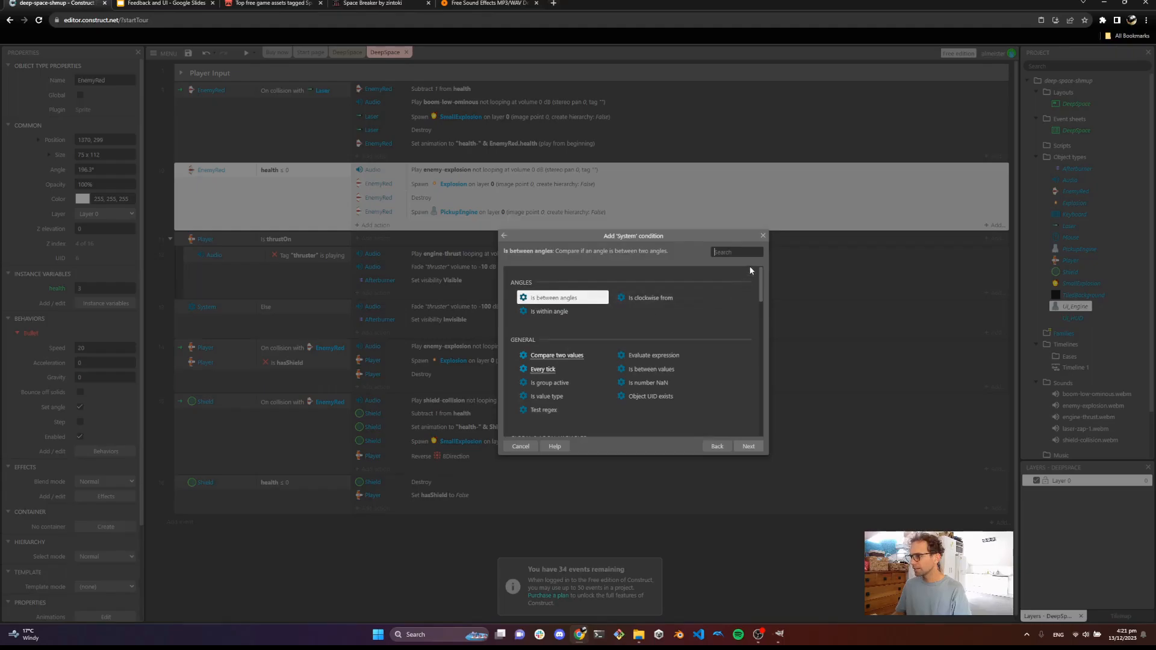
click(555, 355)
double_click(556, 355)
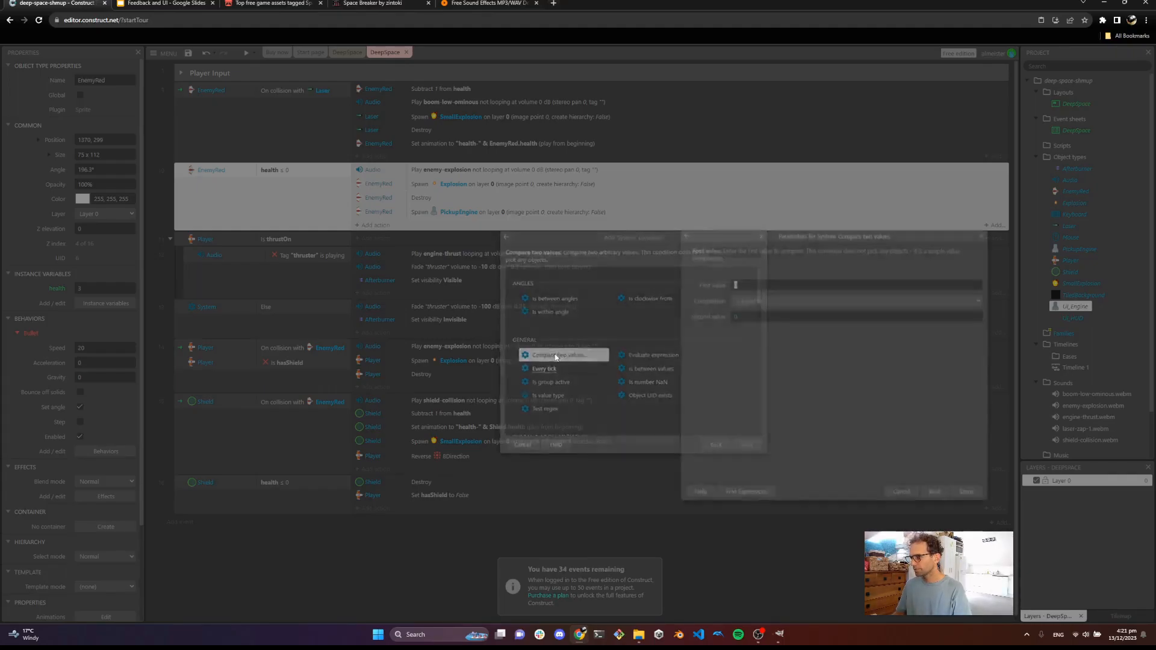
drag(768, 232, 485, 236)
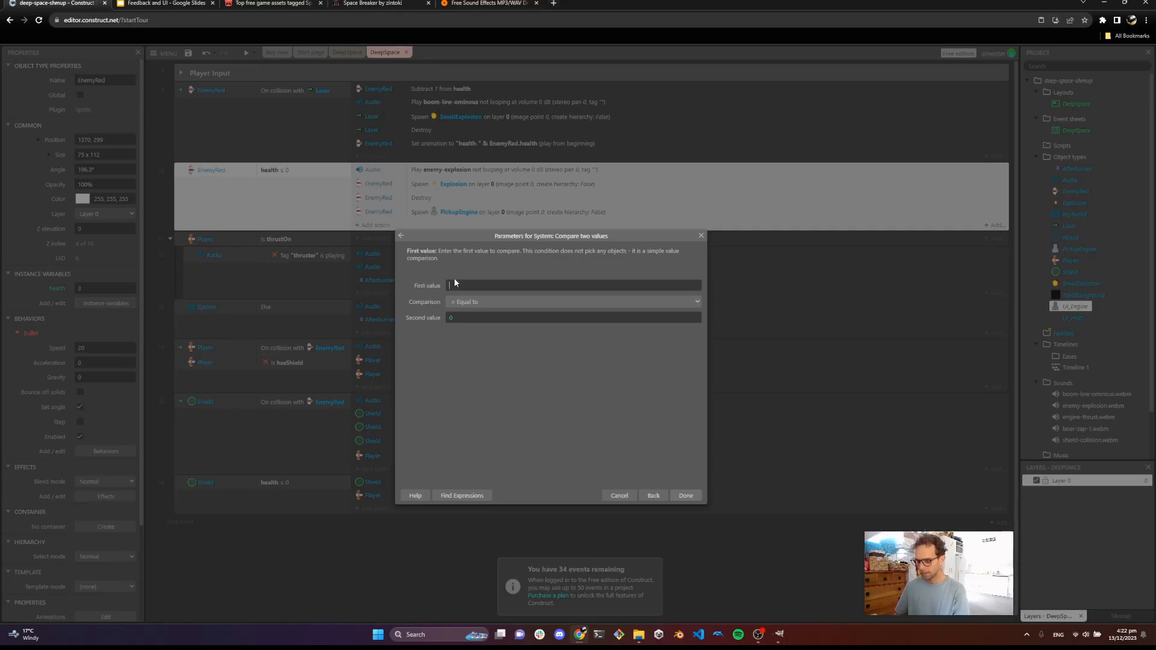
text(R)
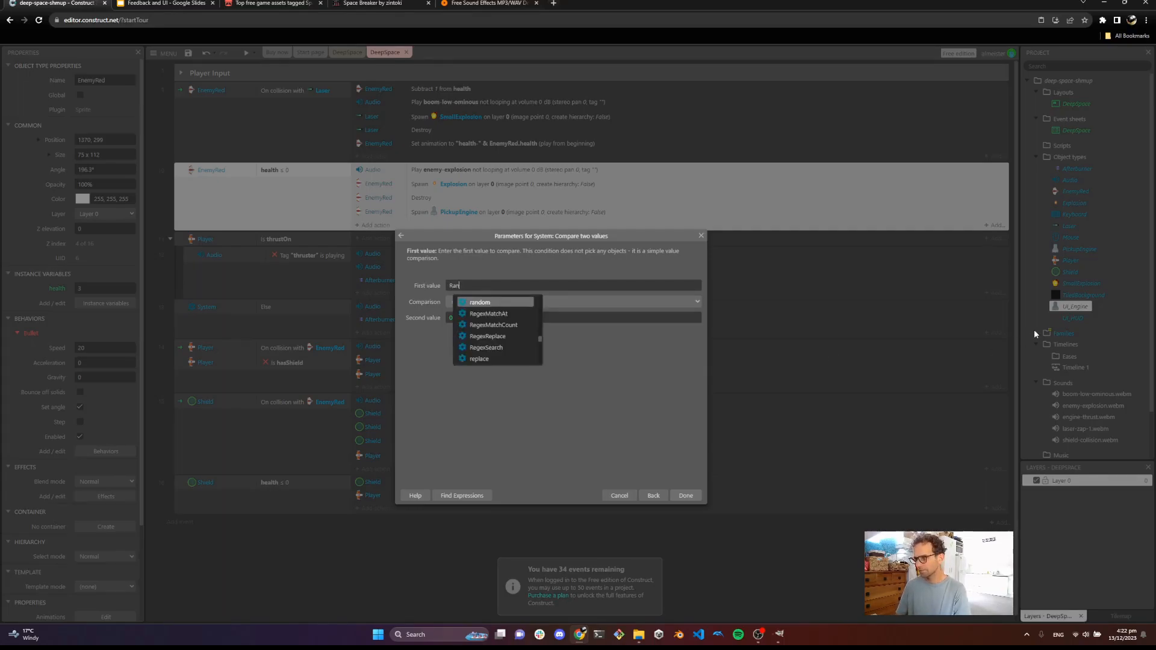
text(an)
key(Return)
text(()
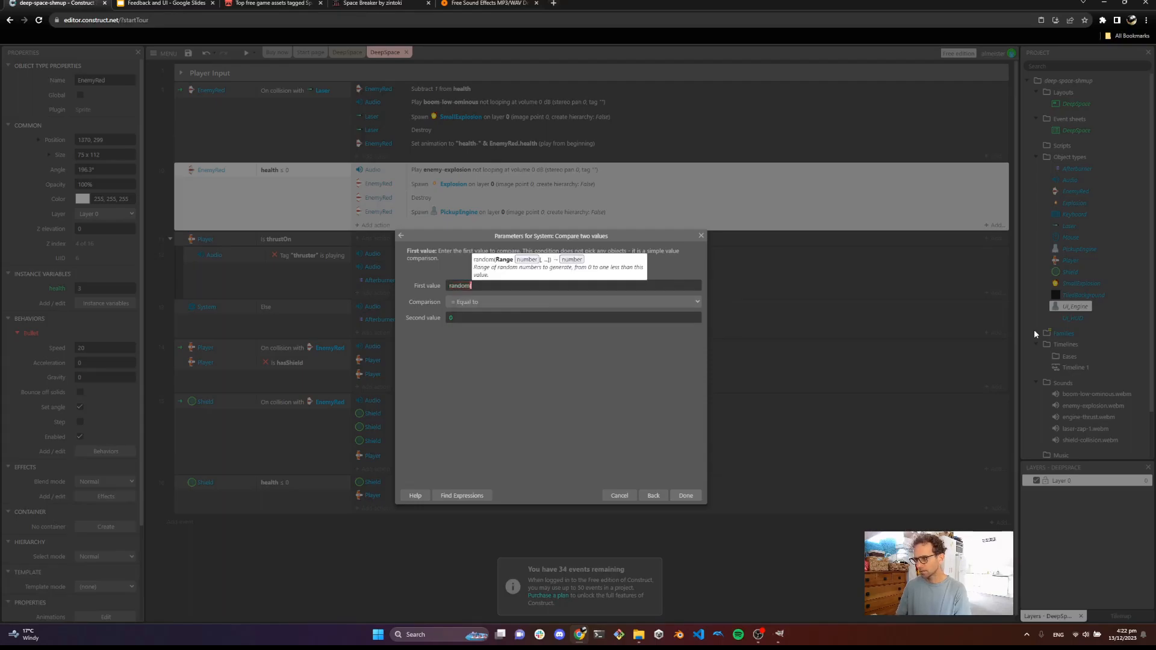
text(0,)
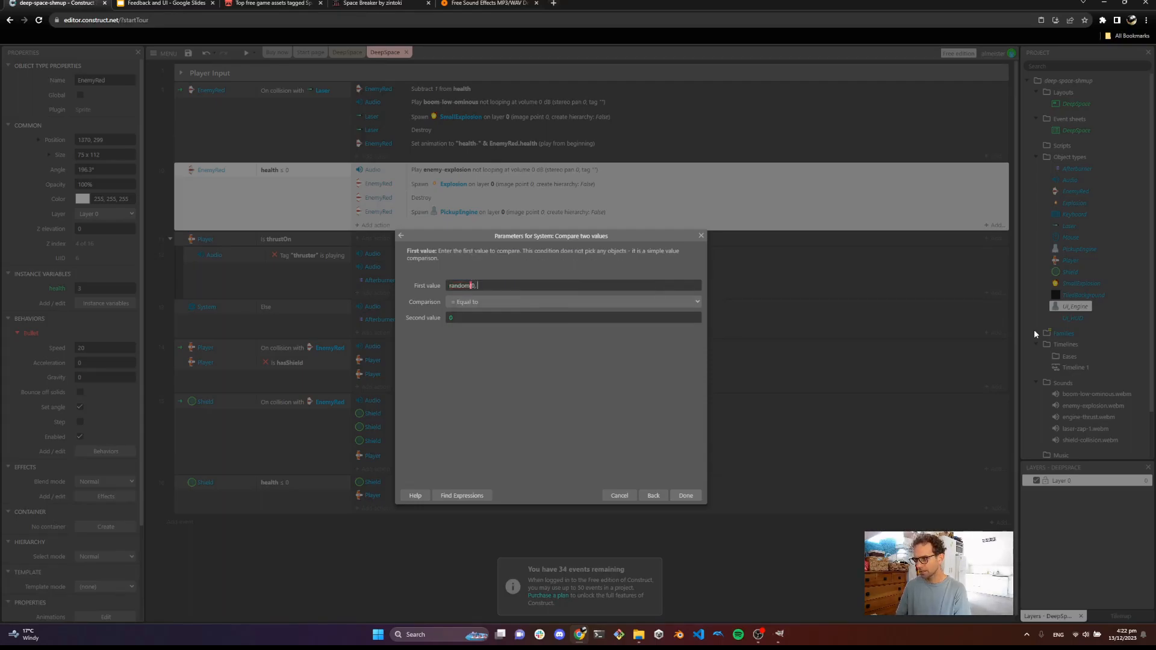
text(1))
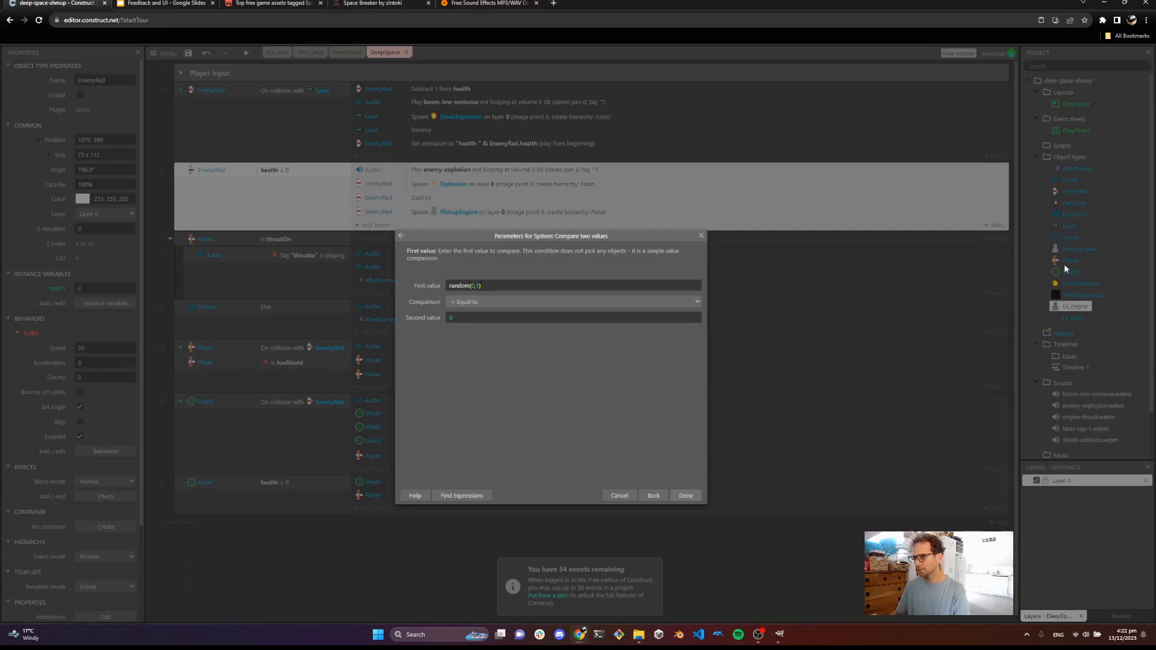
Set the comparison to Less than with second value 0.5, and move the PickupEngine spawn action into this sub-event
click(611, 301)
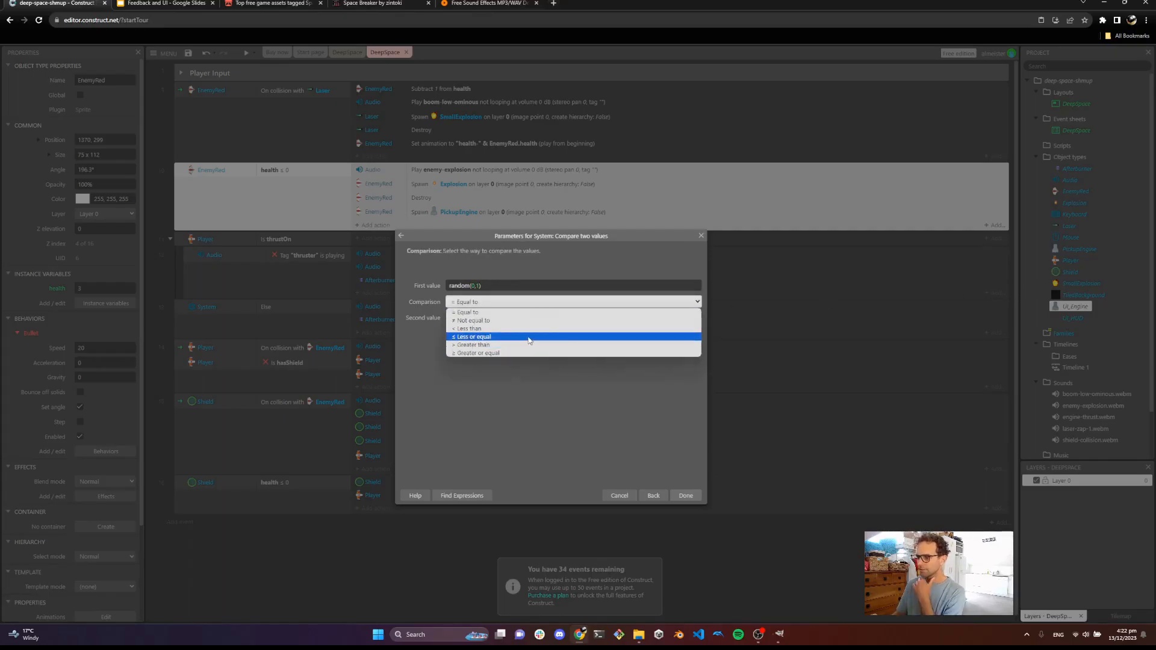
click(493, 329)
key(Tab)
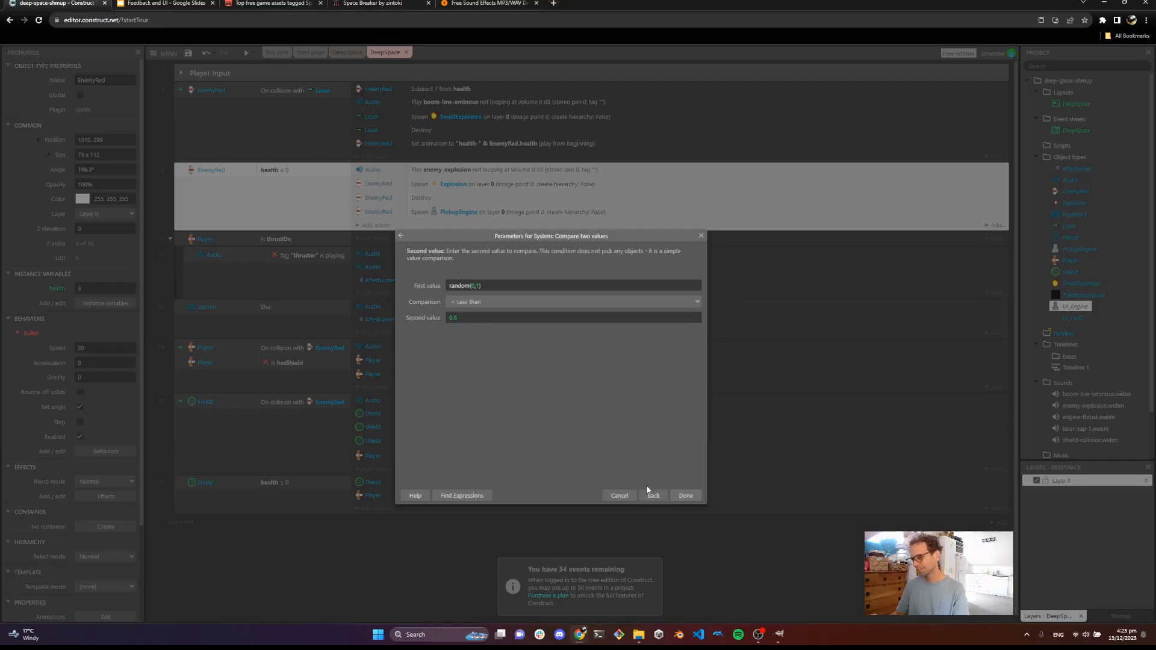
click(685, 498)
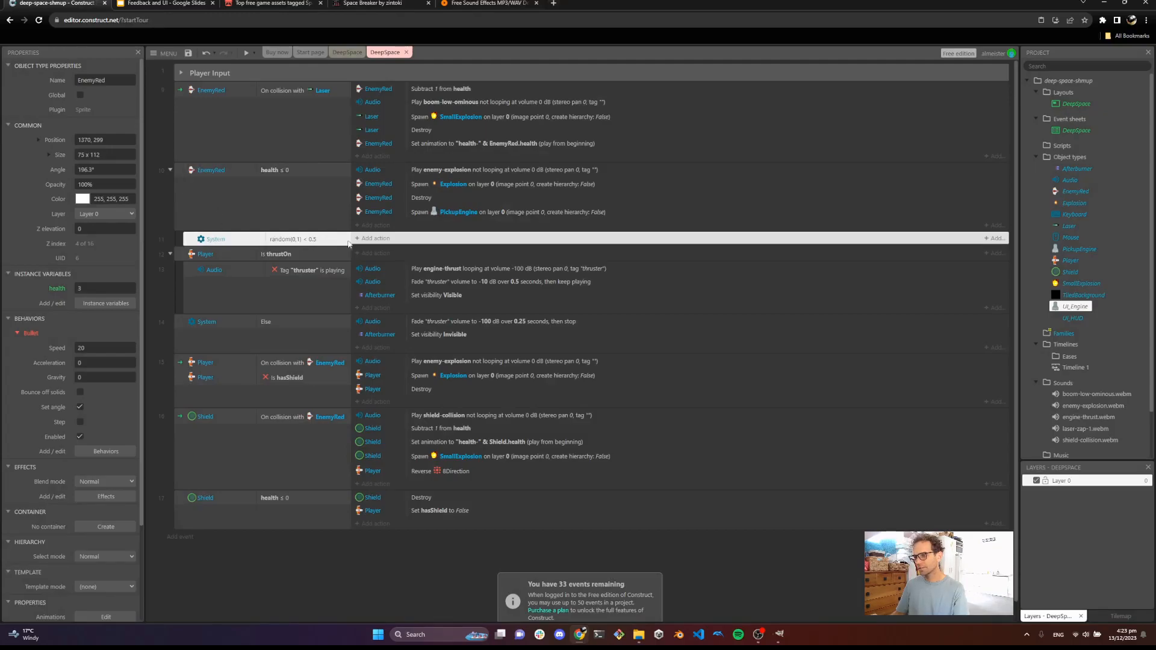
drag(440, 218, 427, 238)
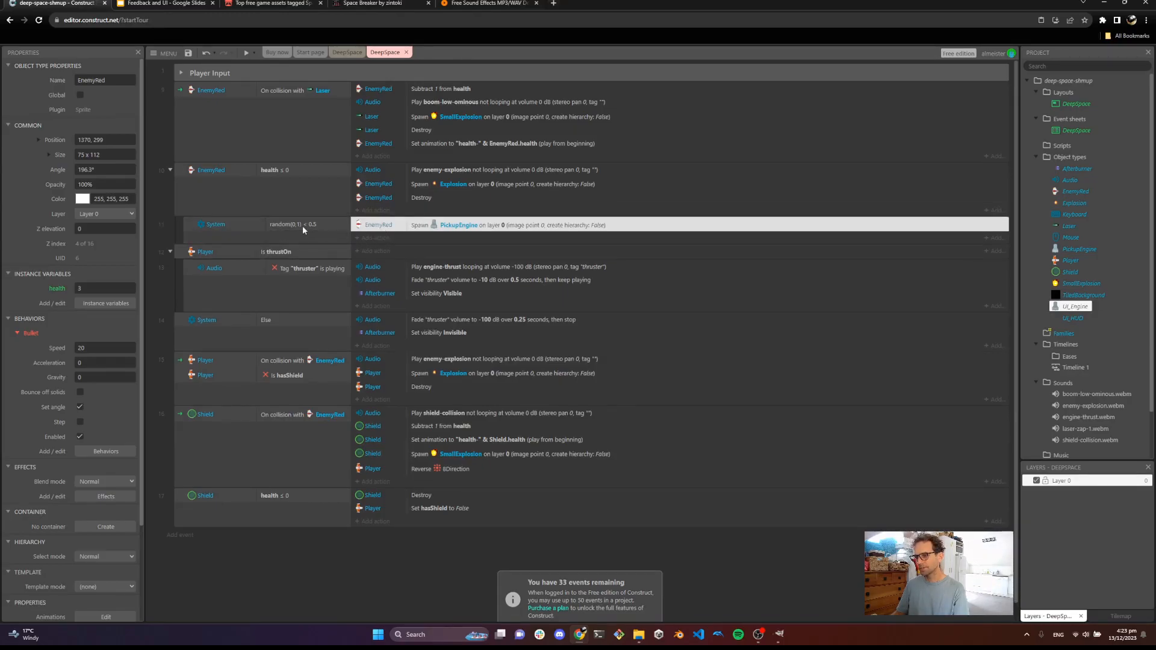
Preview the game, destroy several enemies to check the random engine pickup drops, and close the preview
click(247, 52)
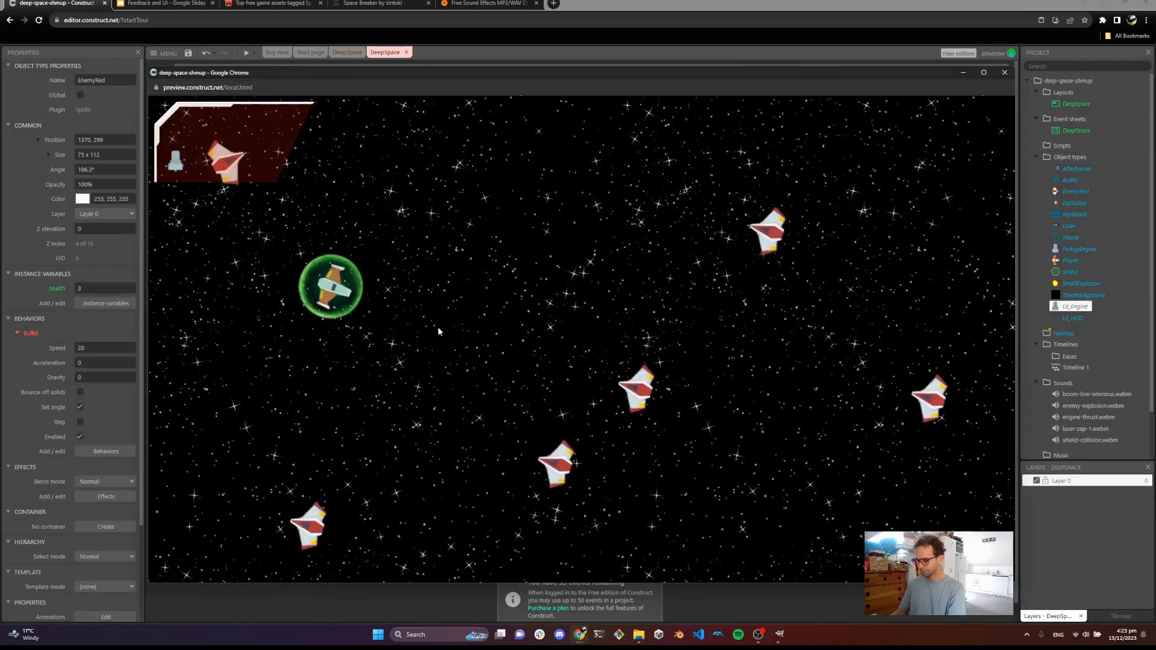
key(d)
key(w)
click(609, 240)
click(727, 248)
click(717, 252)
key(a)
key(d)
click(583, 363)
click(586, 359)
key(a)
click(590, 355)
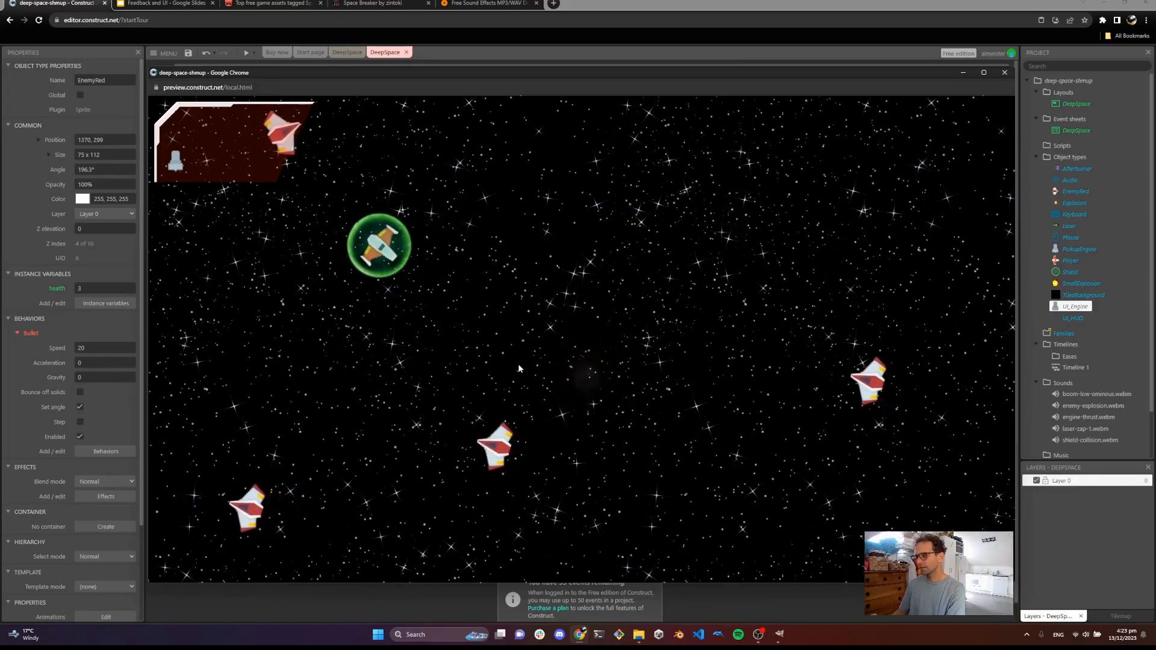
key(d)
click(486, 373)
click(480, 406)
key(a)
click(476, 412)
key(d)
click(483, 412)
key(s)
key(d)
click(669, 362)
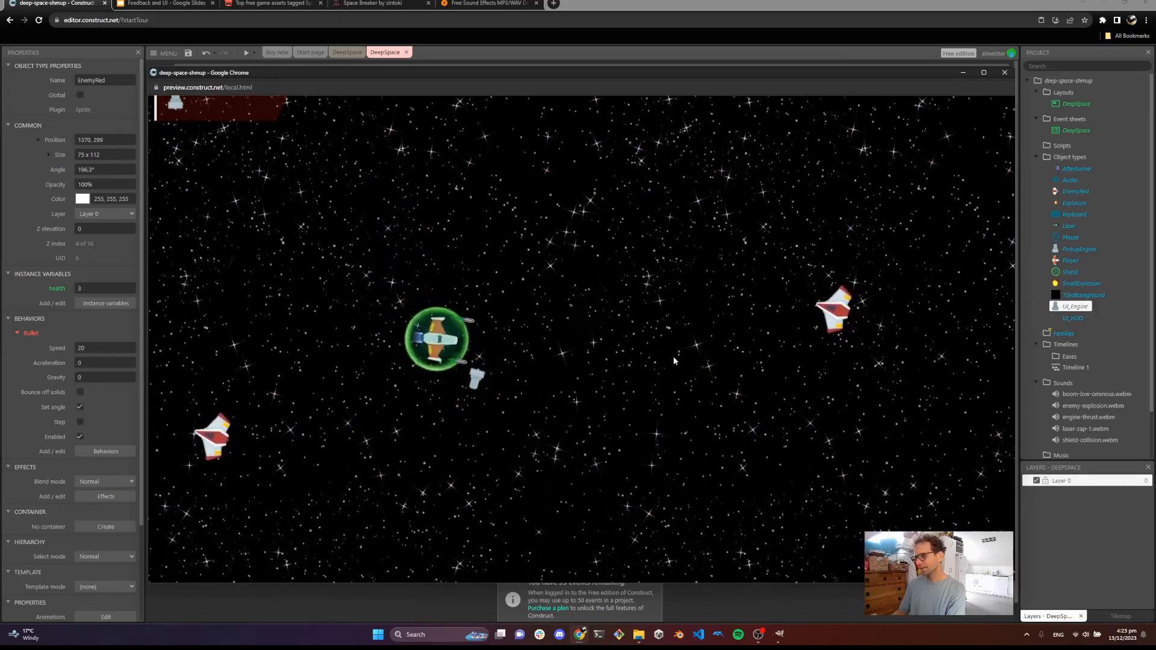
click(711, 326)
click(731, 309)
click(738, 310)
click(751, 312)
click(763, 314)
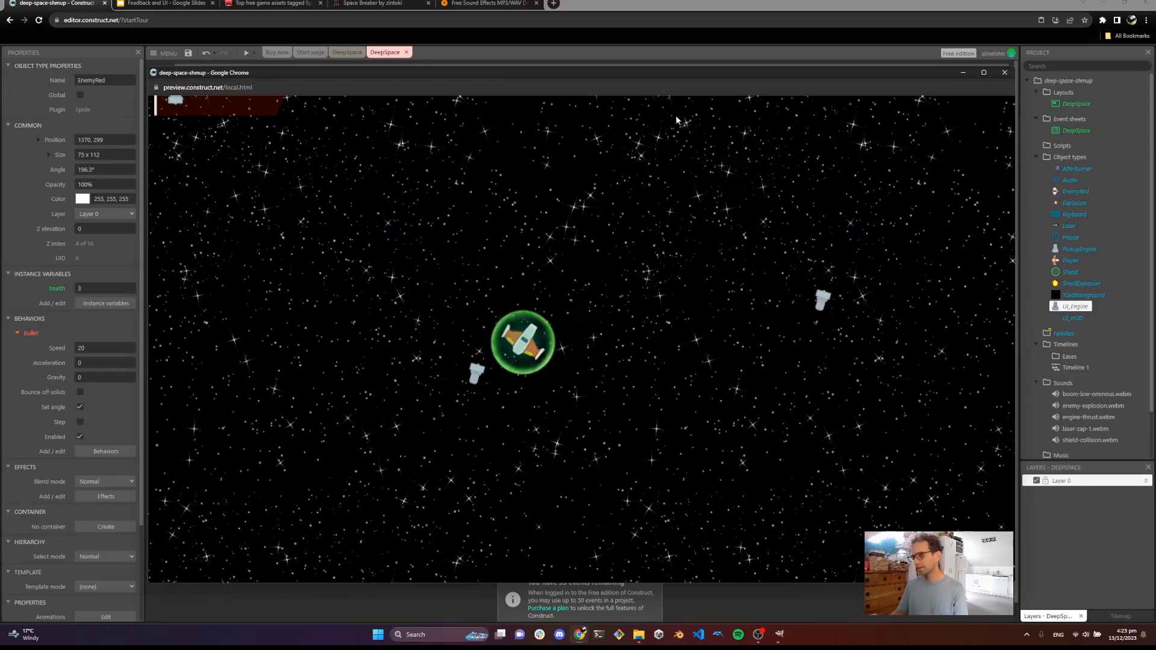
click(1010, 78)
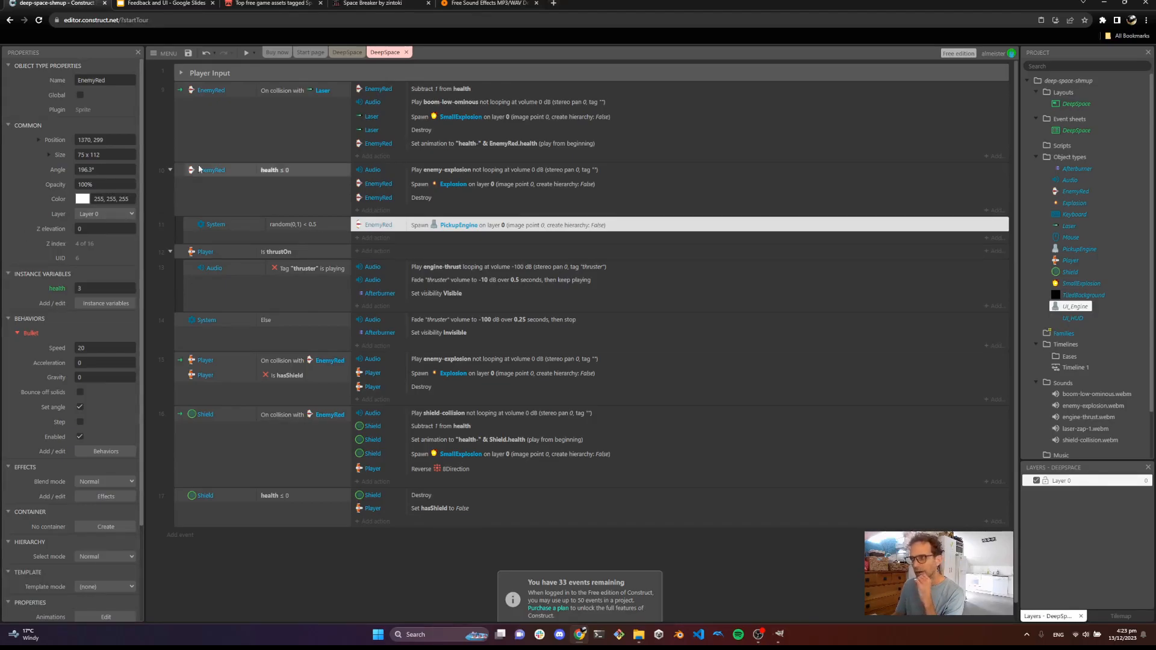
Add a Number instance variable named EngineParts to the Player in the DeepSpace layout
click(345, 53)
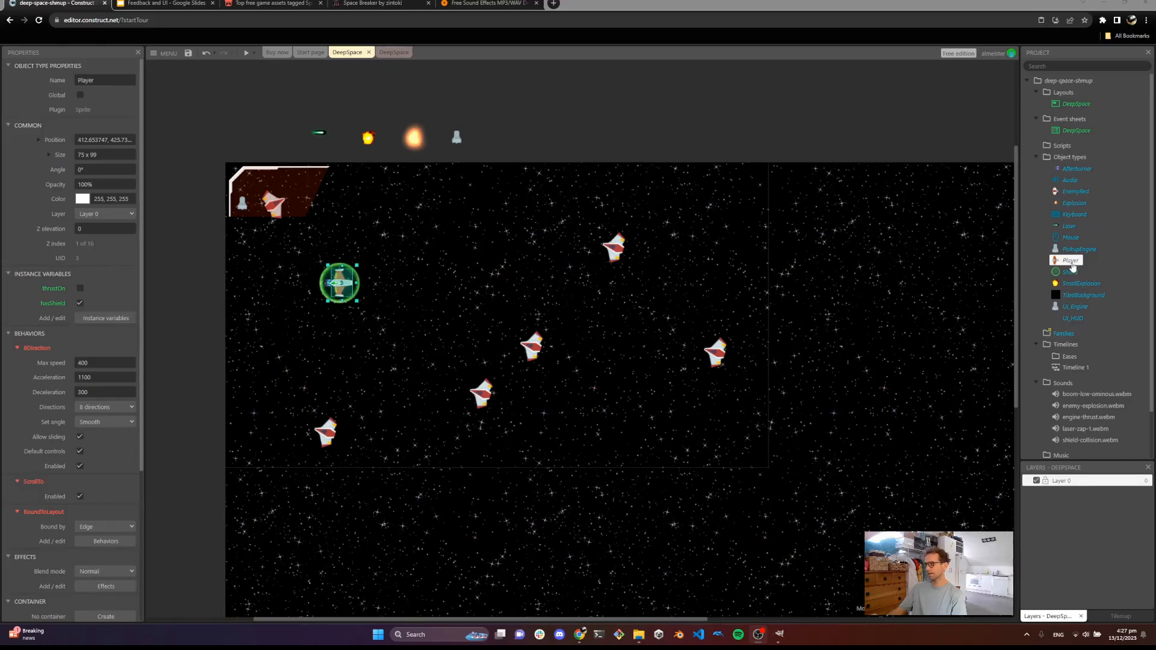
click(106, 319)
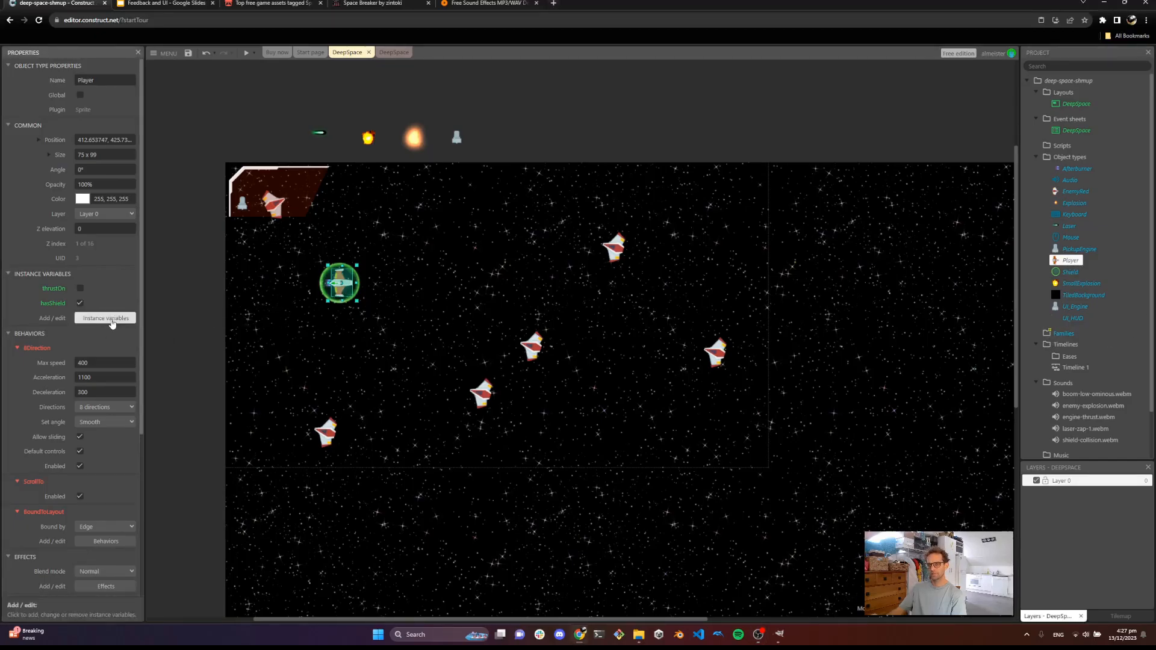
click(524, 365)
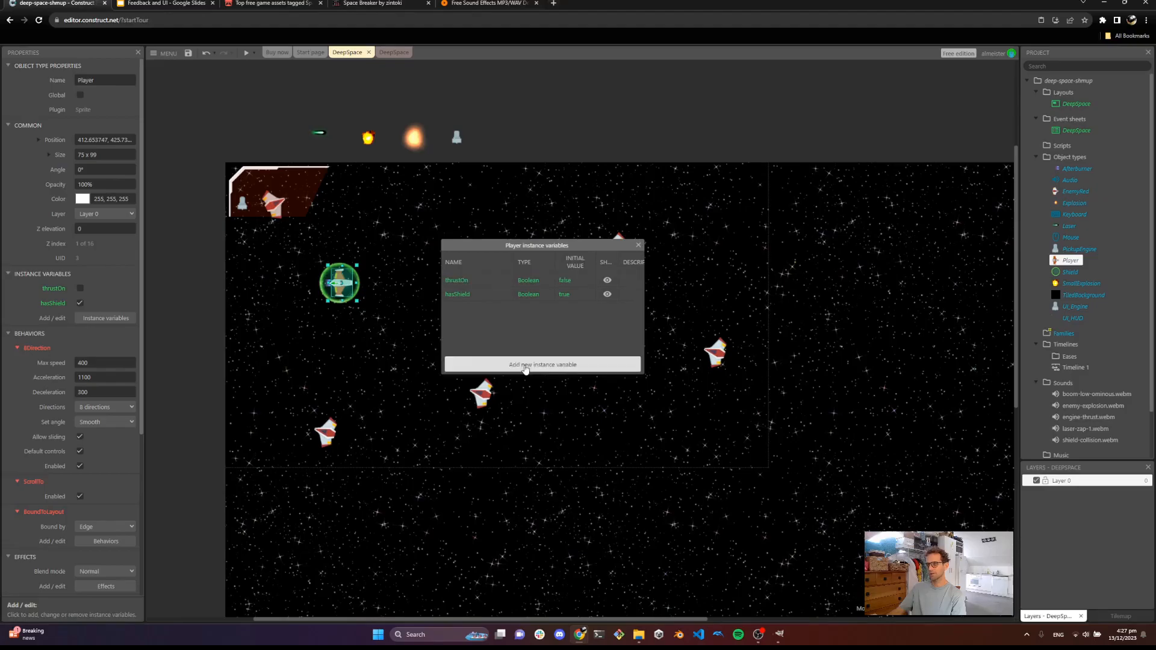
text(En)
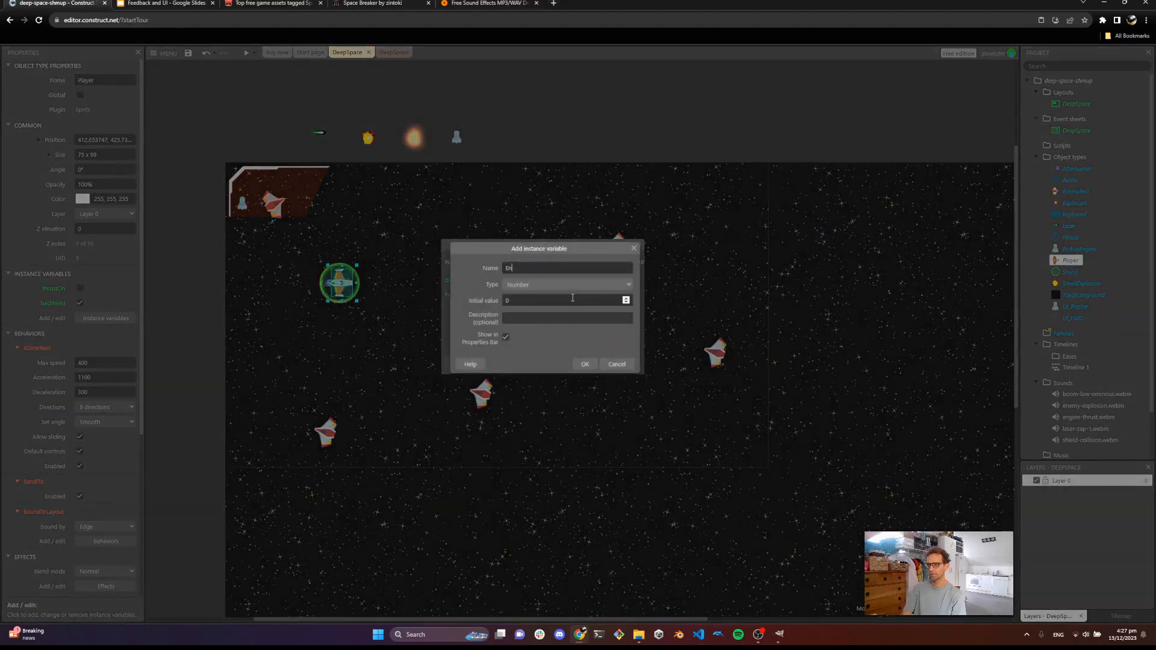
text(gineParts)
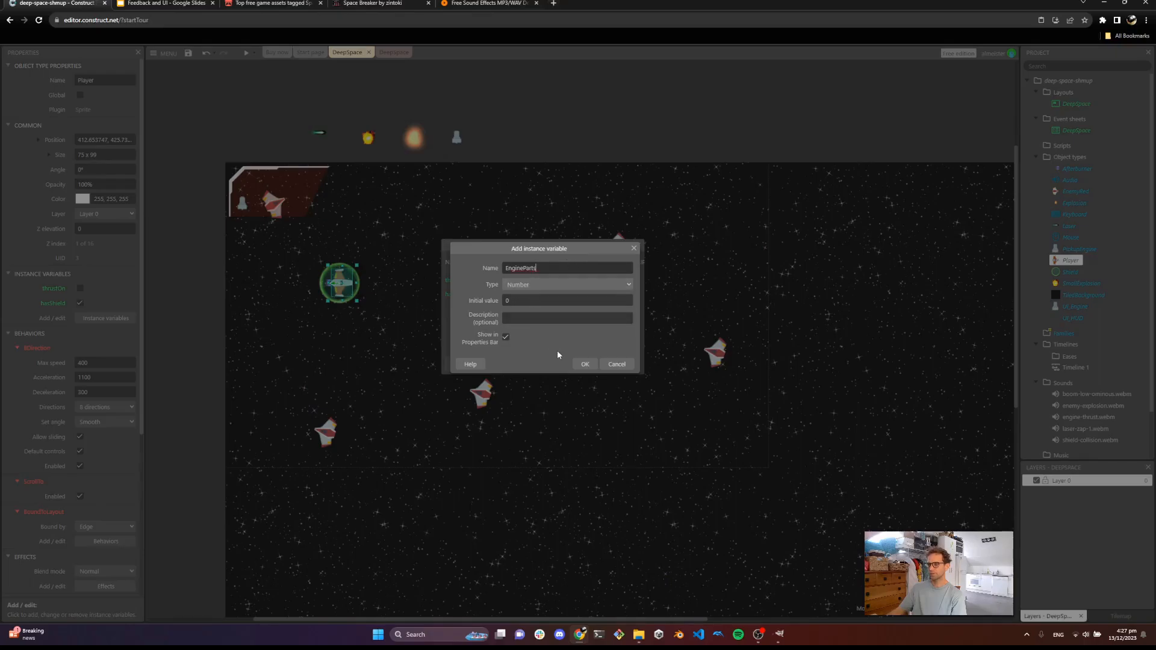
click(584, 364)
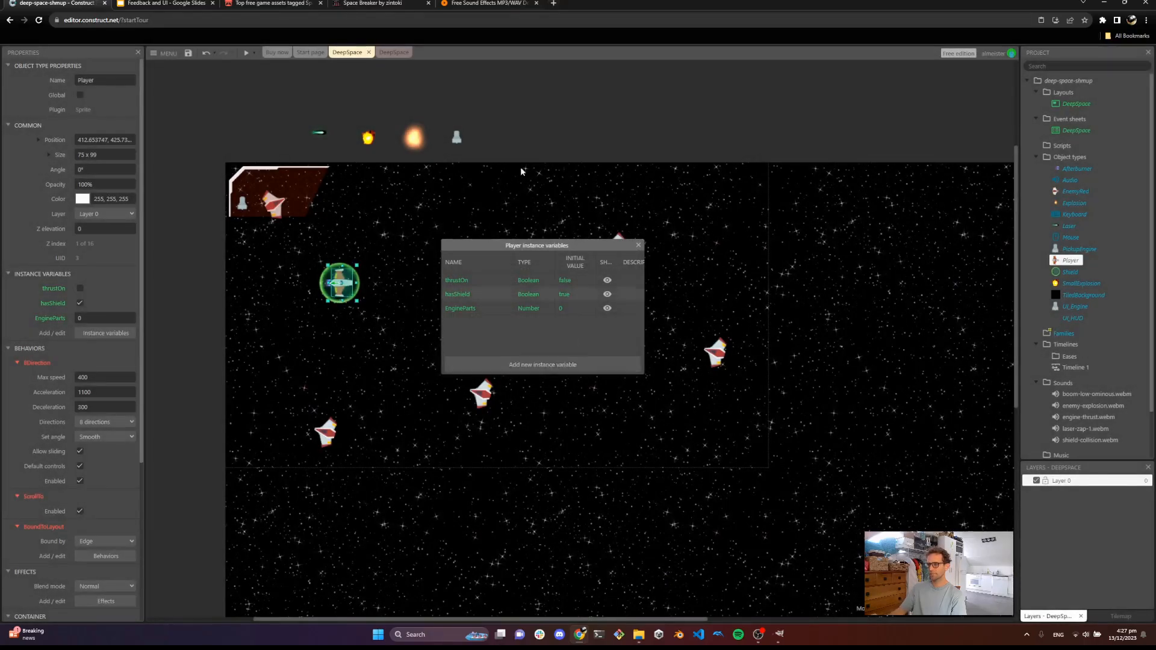
click(638, 245)
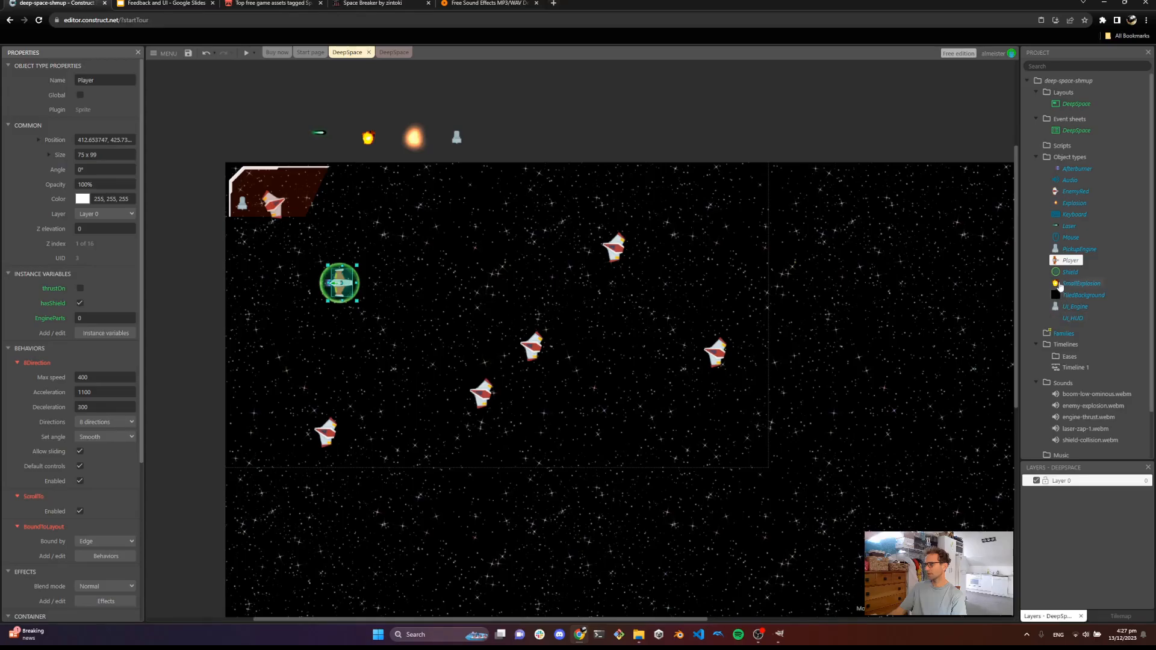
Insert a new Text object and place it in the HUD panel beside the engine icon
right_click(430, 192)
click(471, 199)
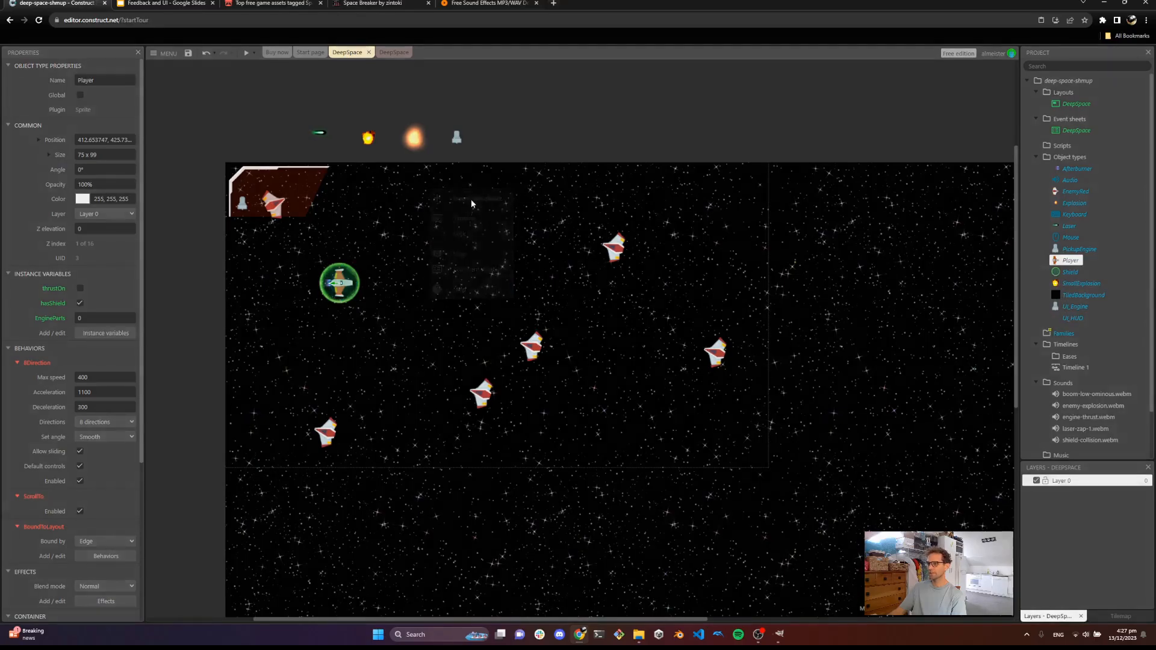
text(text)
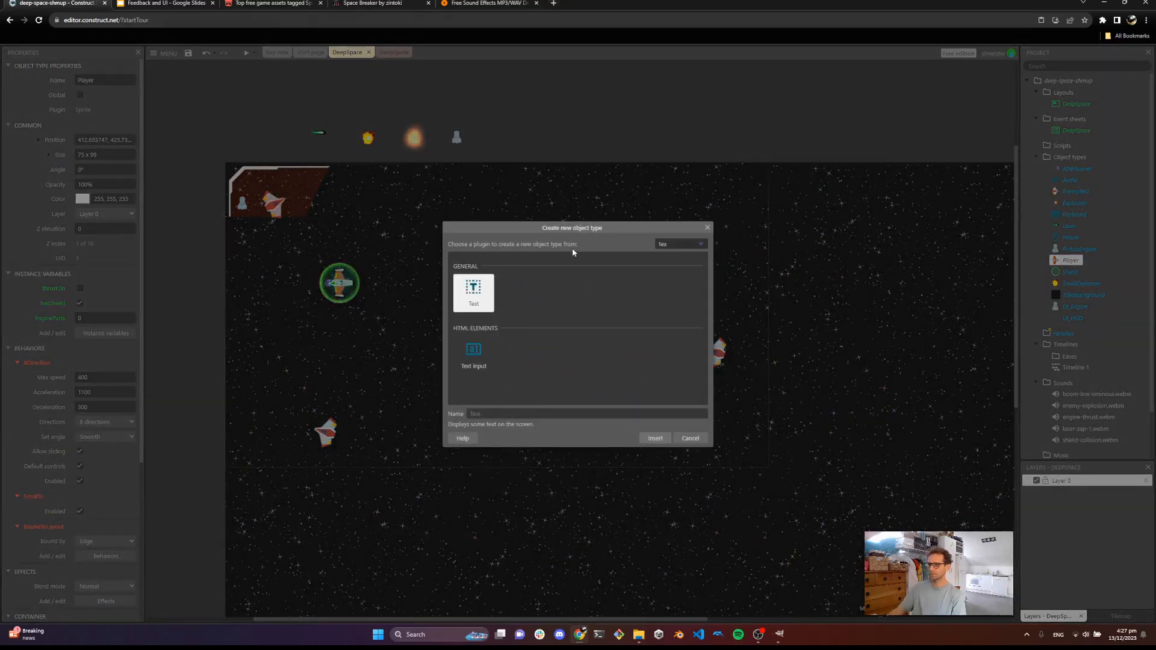
double_click(472, 294)
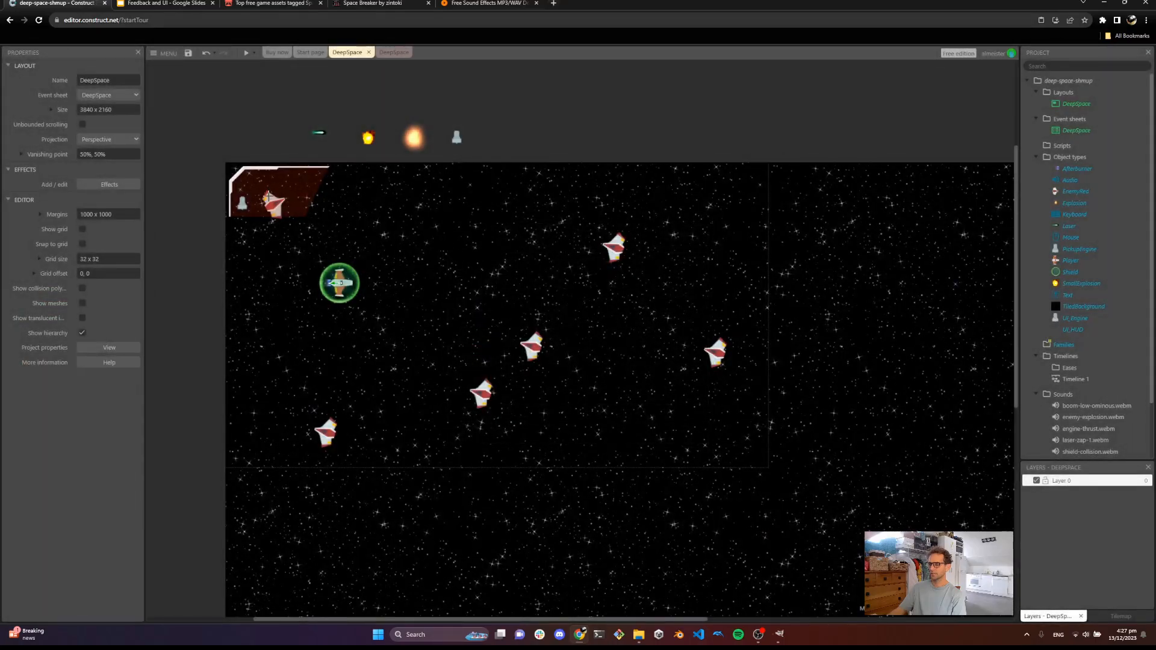
click(265, 197)
Set the text object's content to 0
double_click(278, 204)
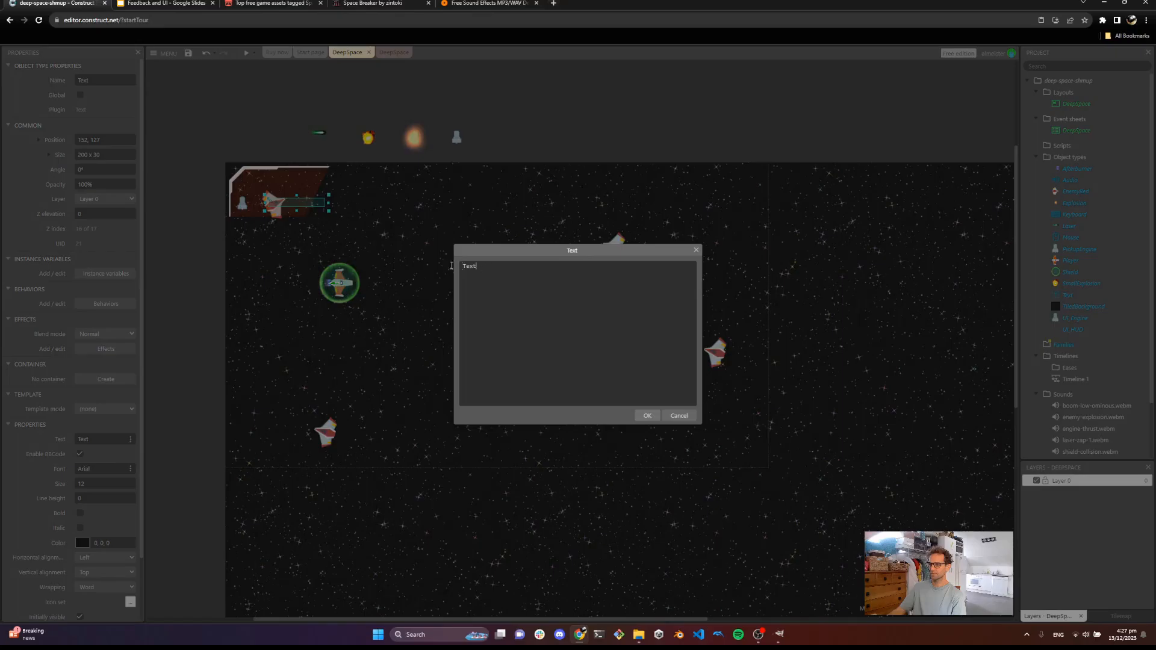
key(ctrl+a)
text(0)
key(Return)
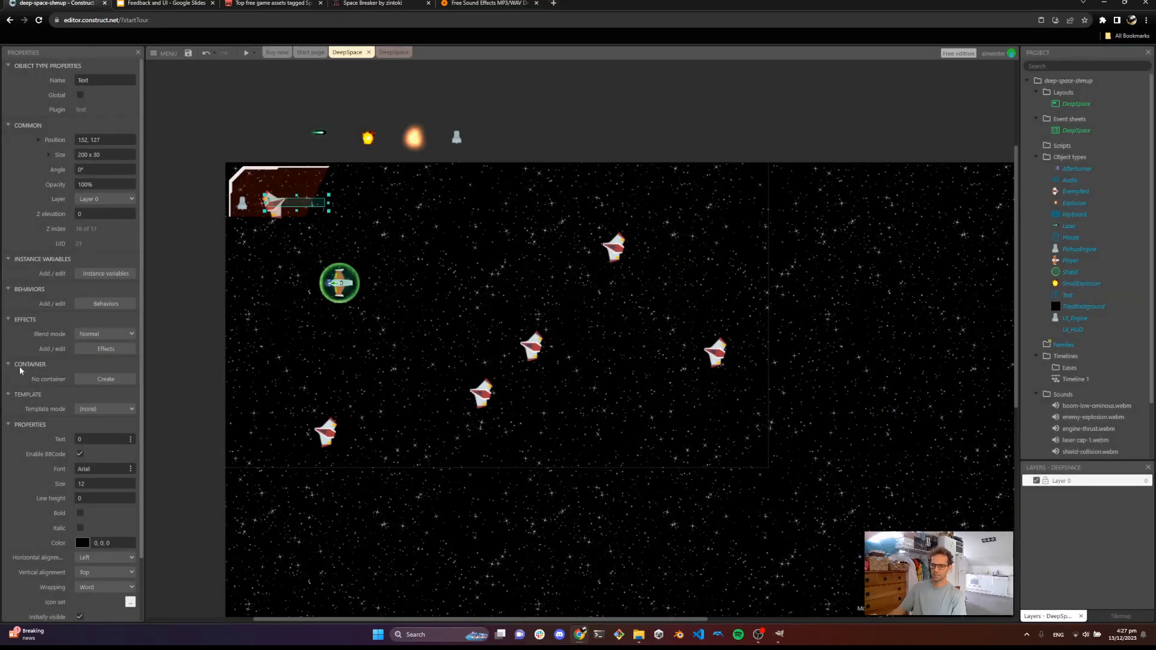
Make the text object's colour white (255, 255, 255) and turn on bold
scroll(19, 366, down, 1)
click(117, 474)
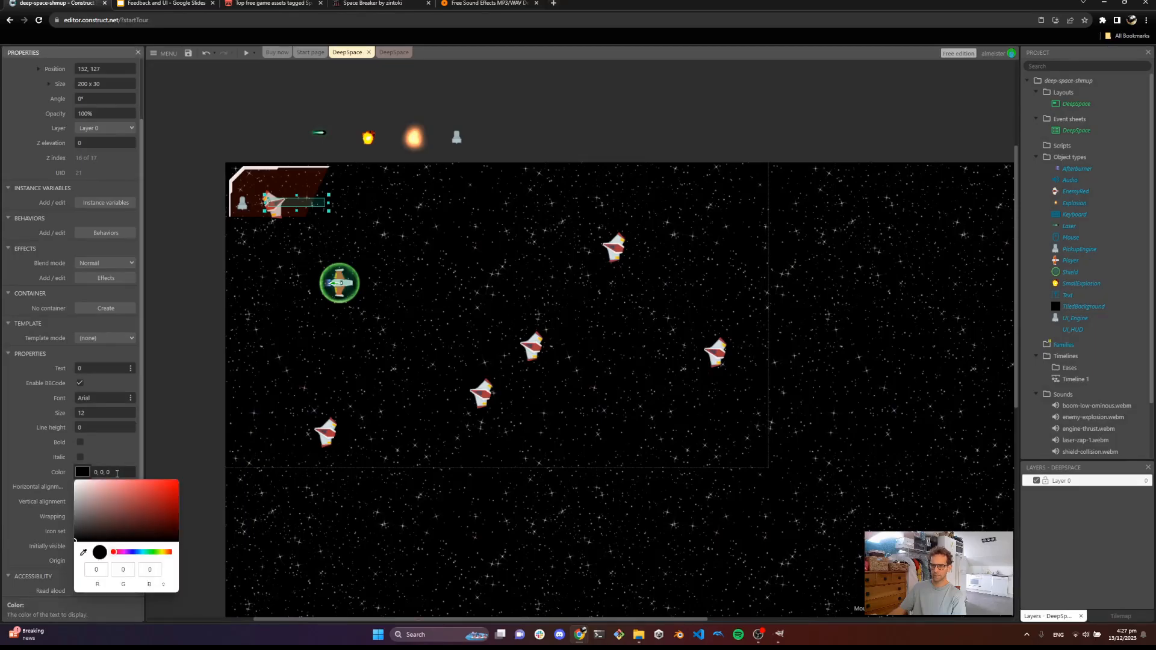
click(75, 482)
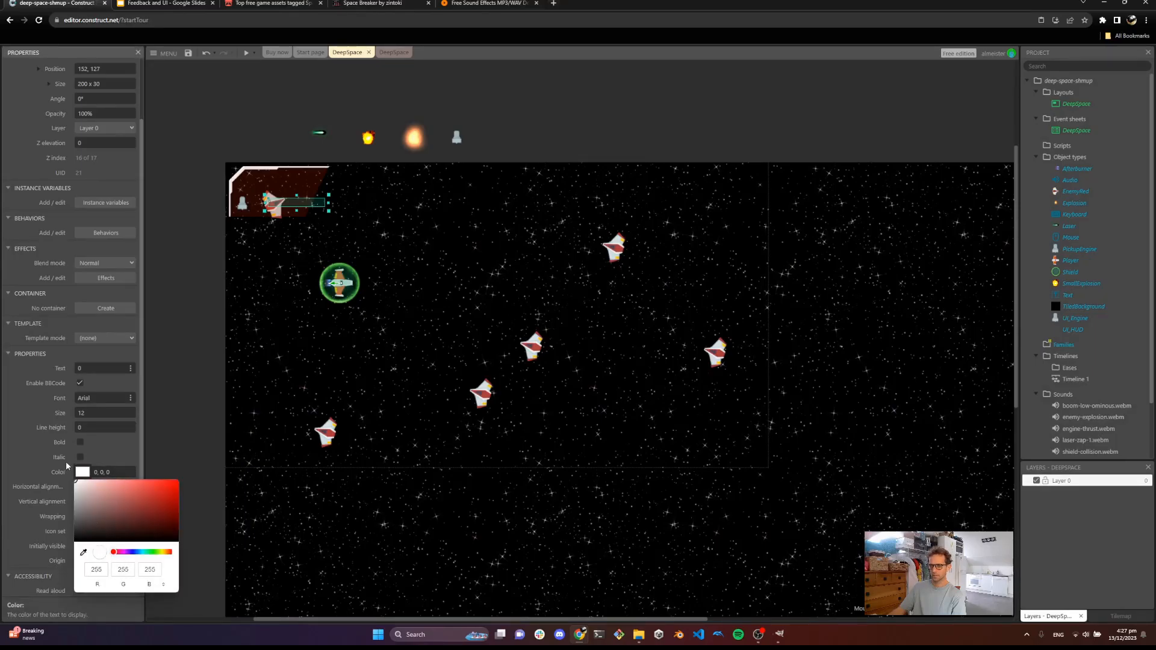
click(49, 453)
click(80, 443)
Set the text object's font to Segoe UI Symbol
click(120, 397)
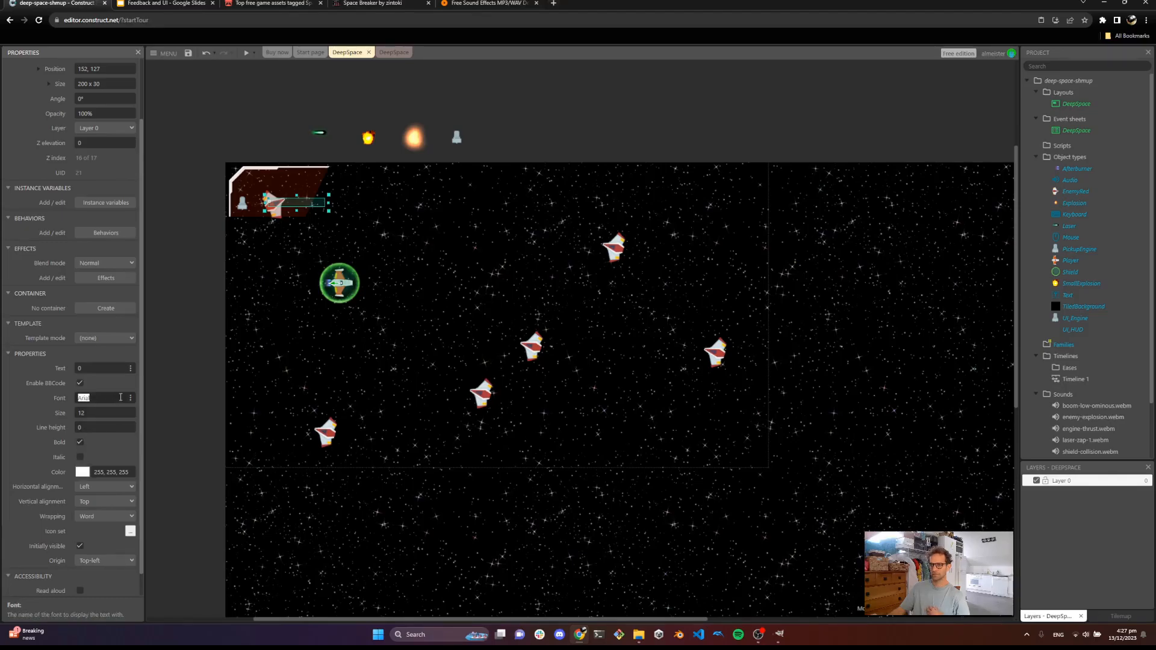
click(130, 398)
click(555, 293)
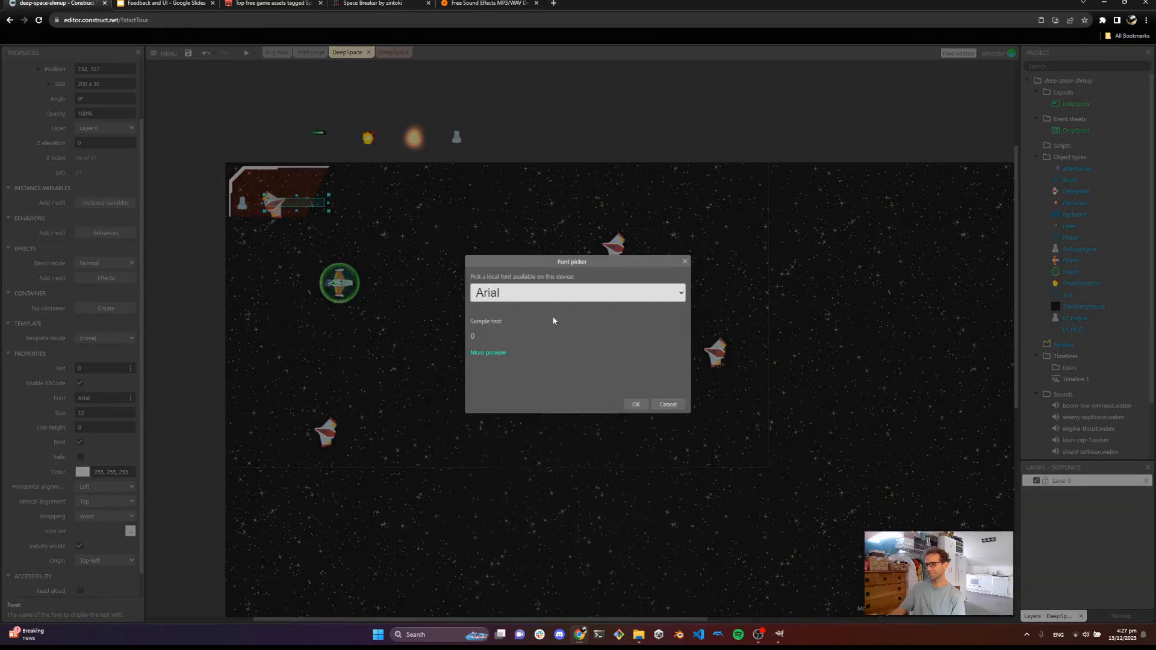
click(559, 293)
scroll(559, 410, down, 2)
scroll(559, 434, up, 2)
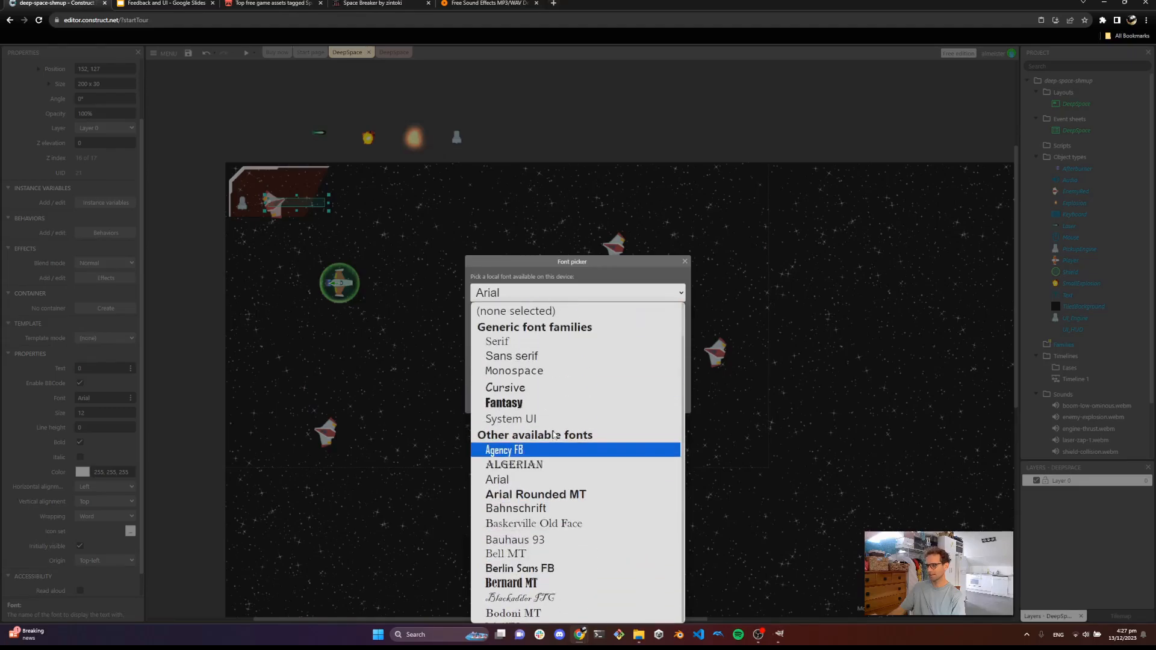
scroll(559, 431, down, 20)
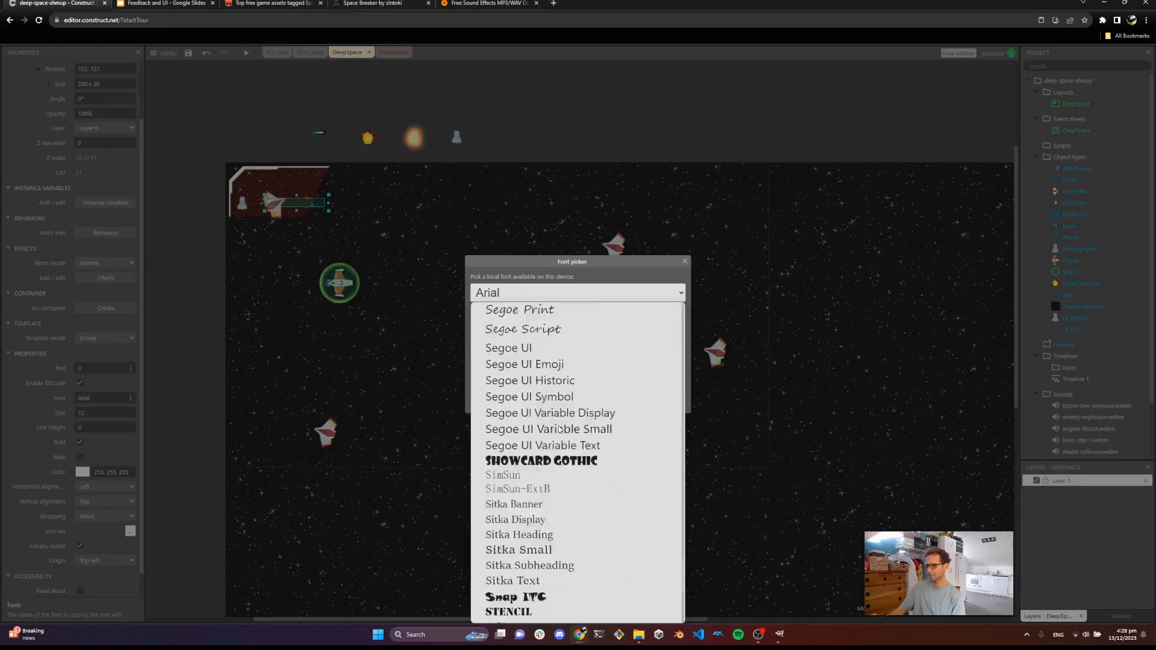
scroll(560, 424, down, 3)
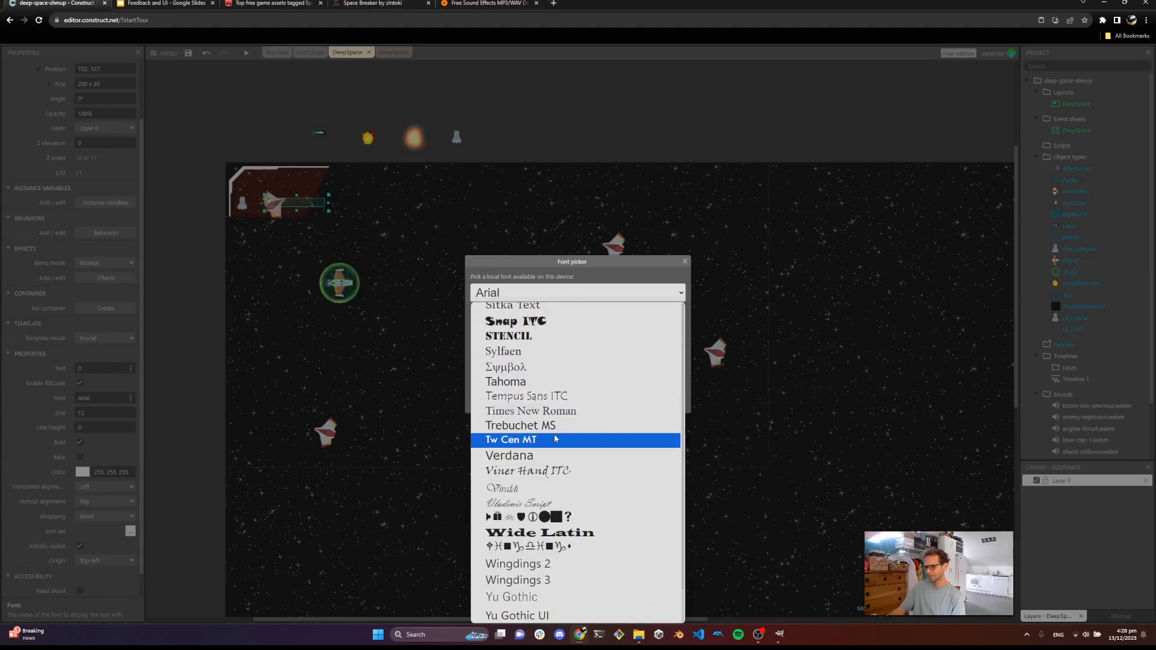
scroll(558, 439, up, 3)
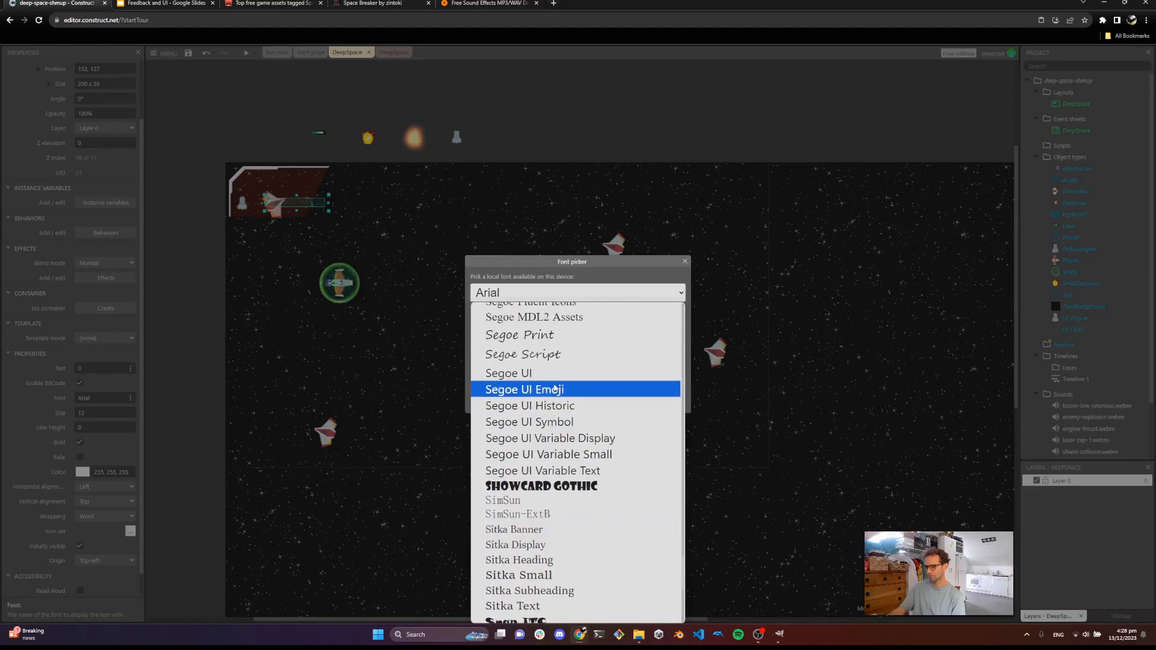
click(582, 424)
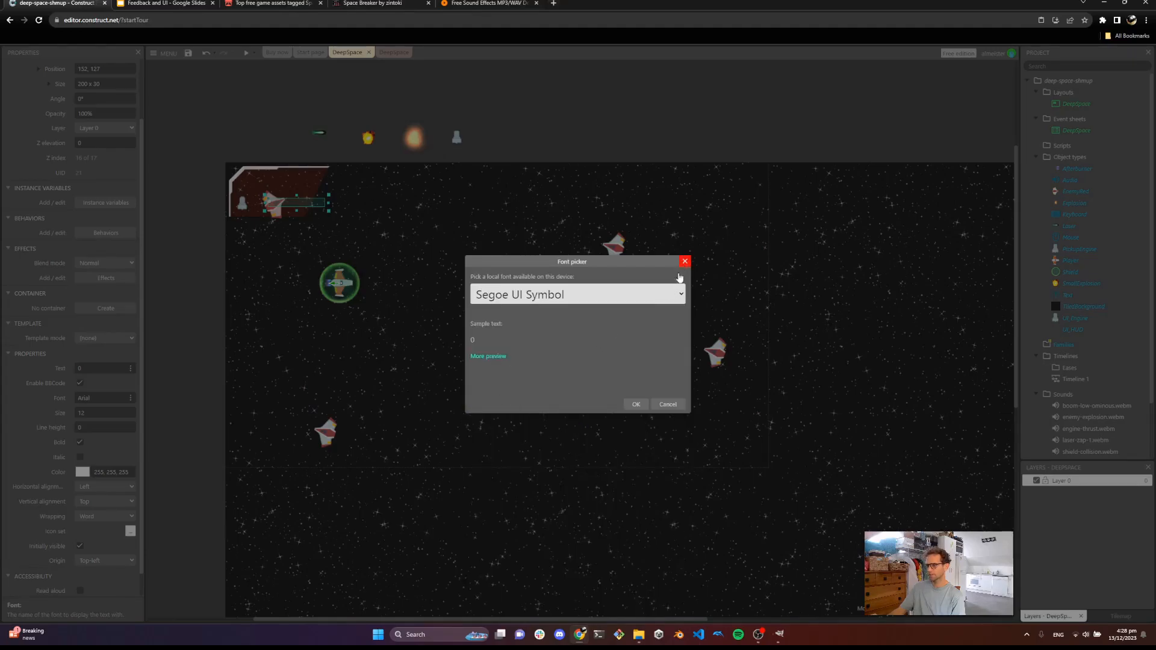
click(636, 404)
Resize the text box in the HUD to about 131 x 56
scroll(299, 220, up, 3)
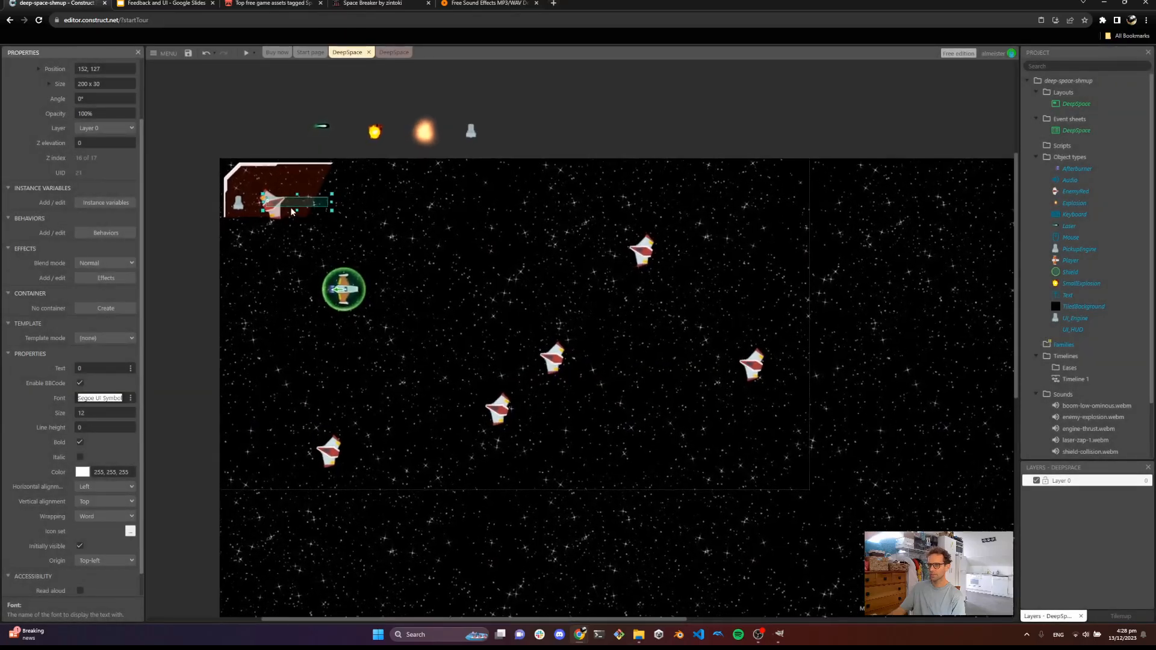
click(105, 413)
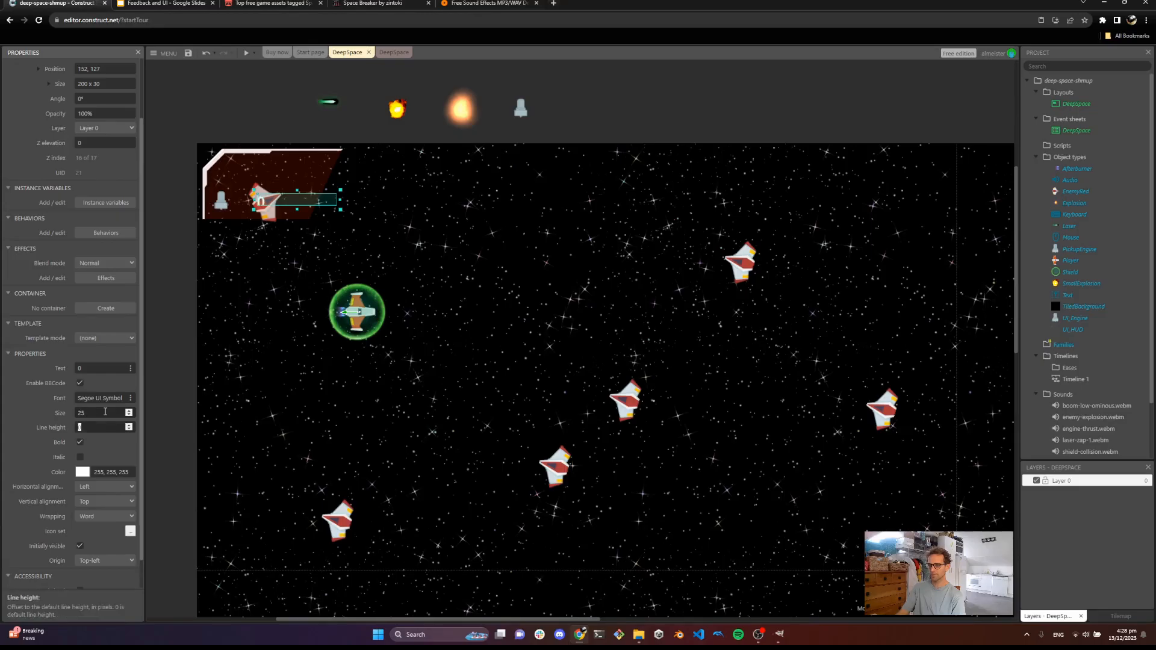
key(Tab)
drag(339, 208, 311, 219)
Set the text object's font size to 40
double_click(84, 413)
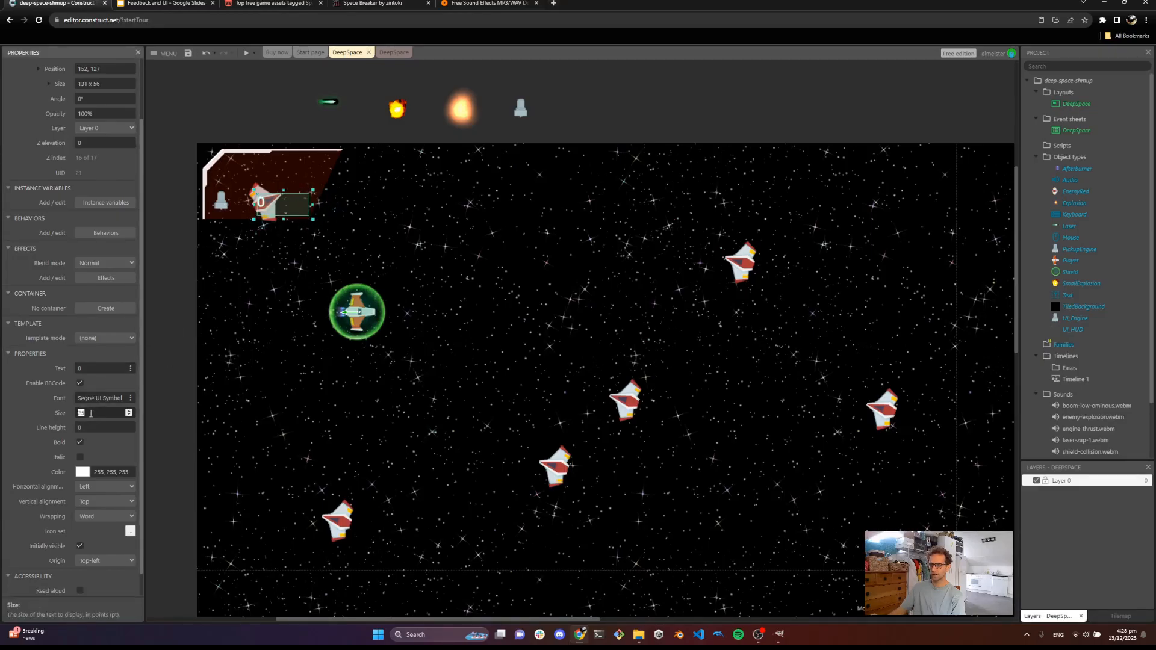
text(30)
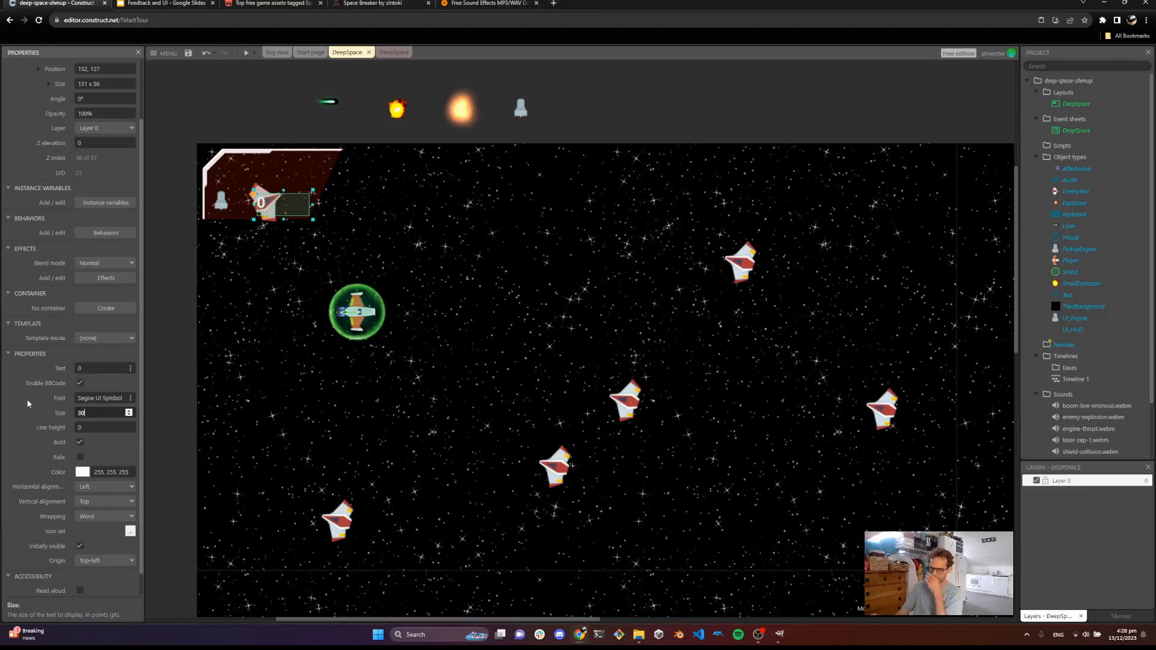
drag(95, 413, 51, 407)
text(40)
key(Tab)
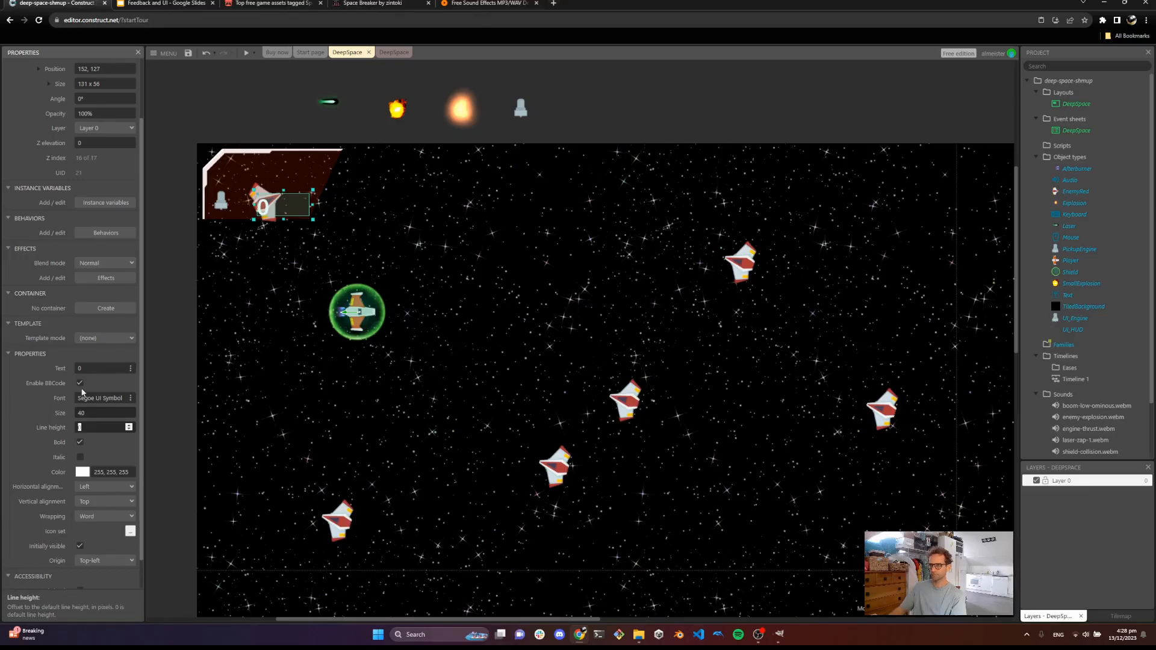
Move the counter text next to the engine icon, at about position 114, 109
mouse_move(282, 208)
mouse_down()
mouse_move(252, 203)
mouse_move(268, 203)
mouse_up()
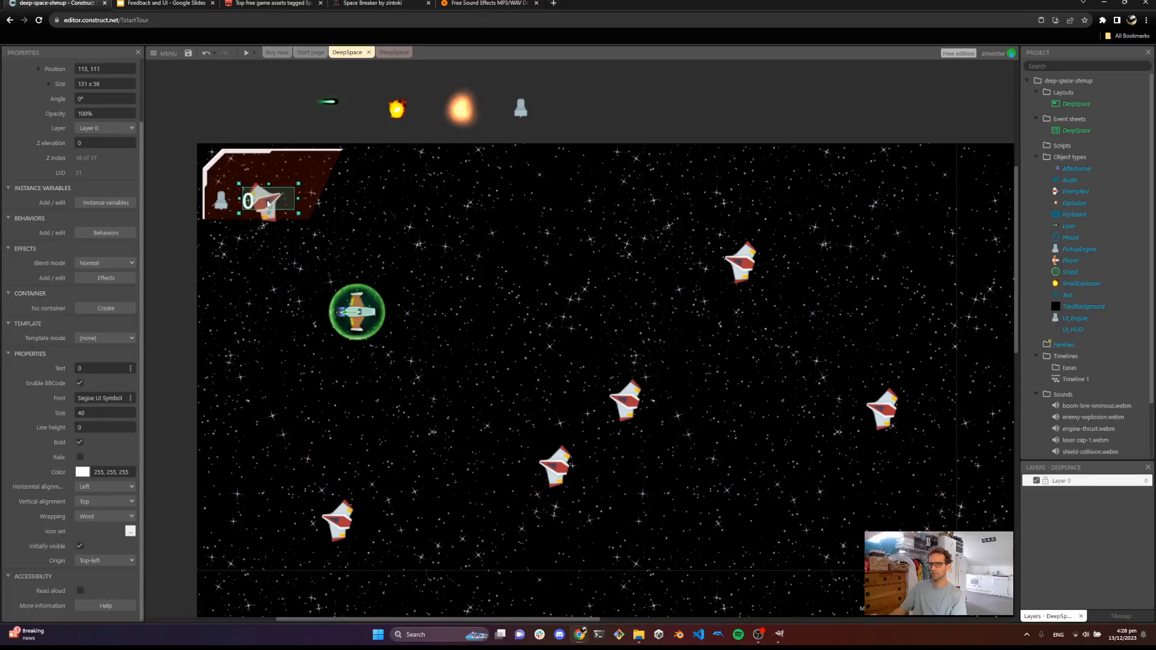
click(392, 213)
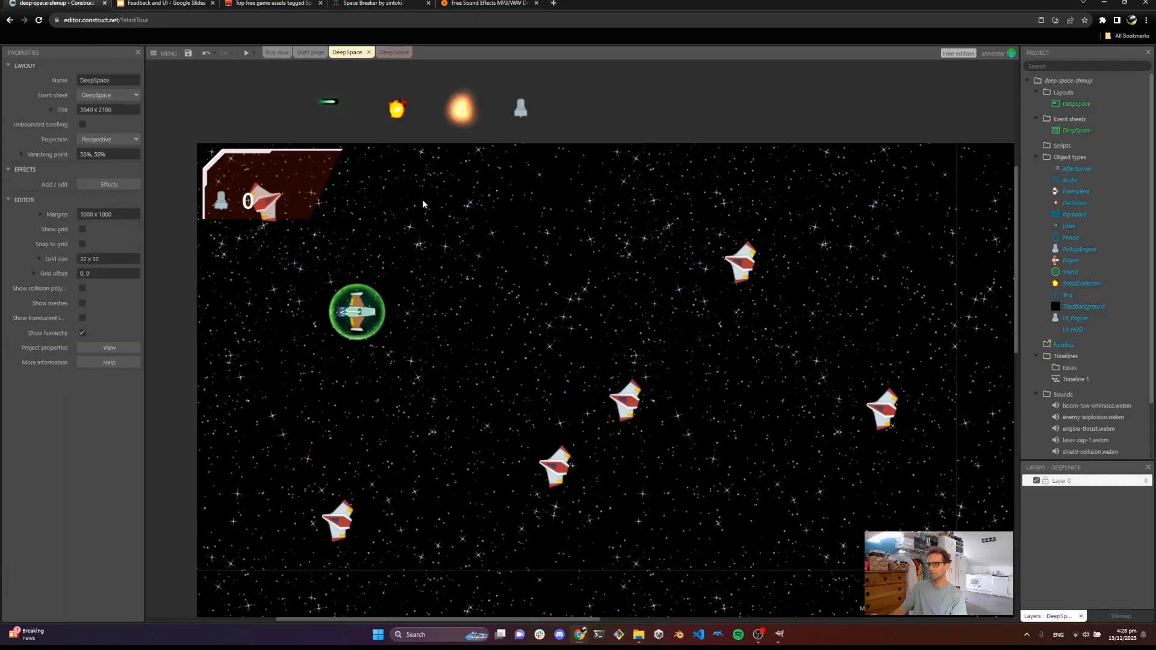
drag(251, 207, 250, 205)
click(513, 237)
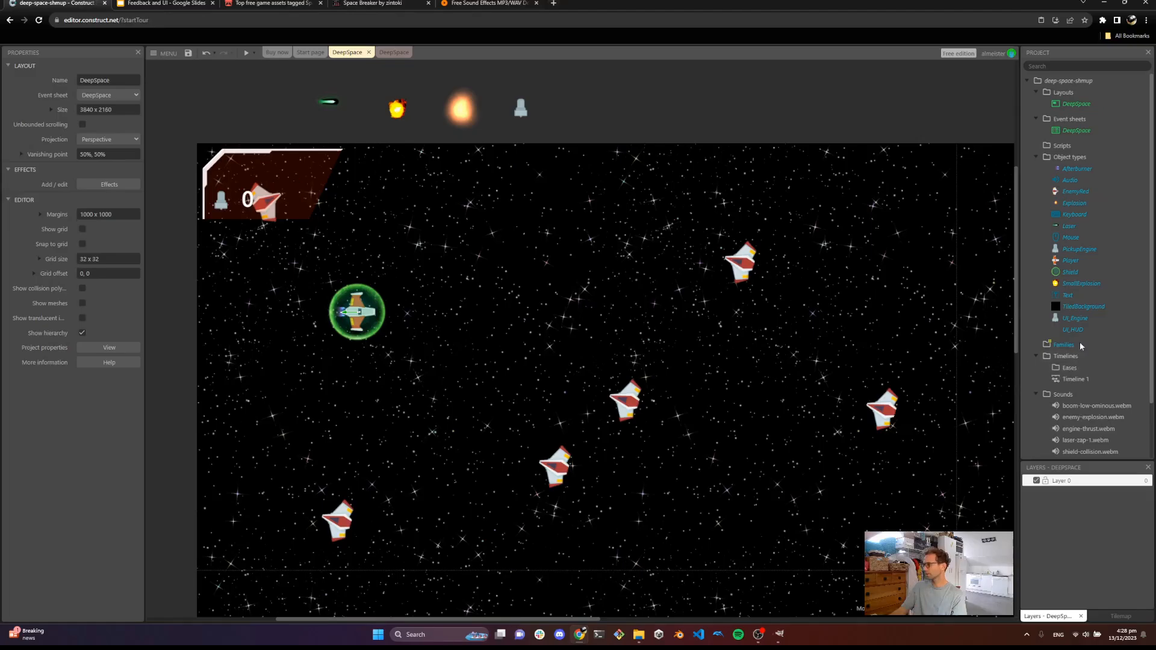
Rename the Text object type to UI_EngineText
click(1067, 295)
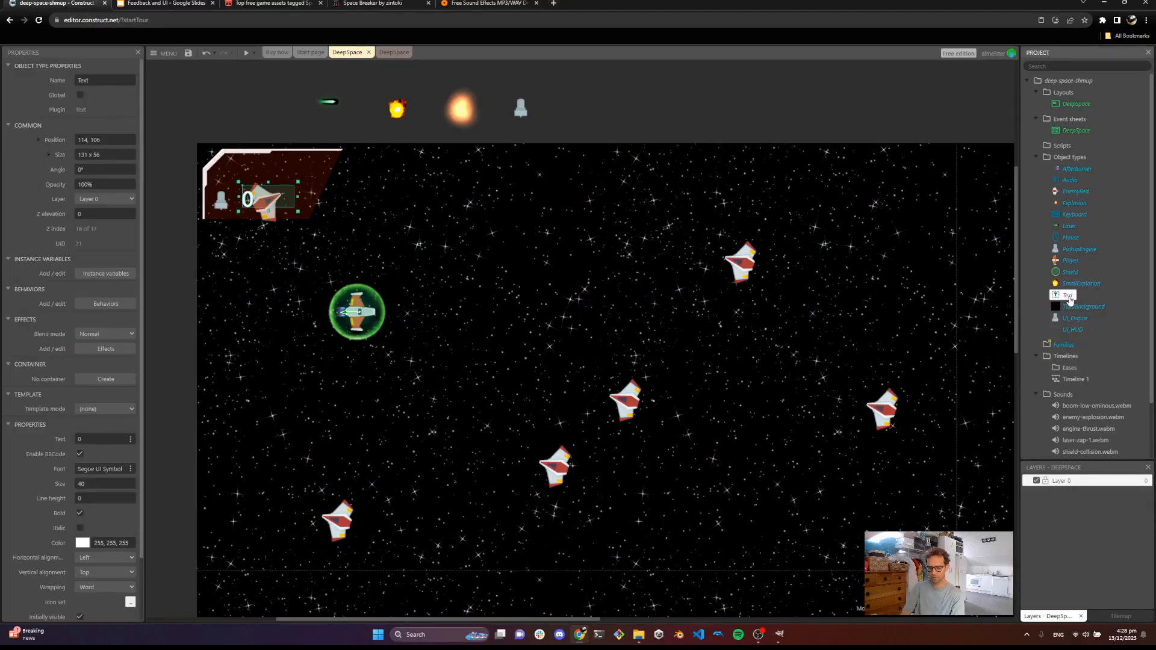
text(UI)
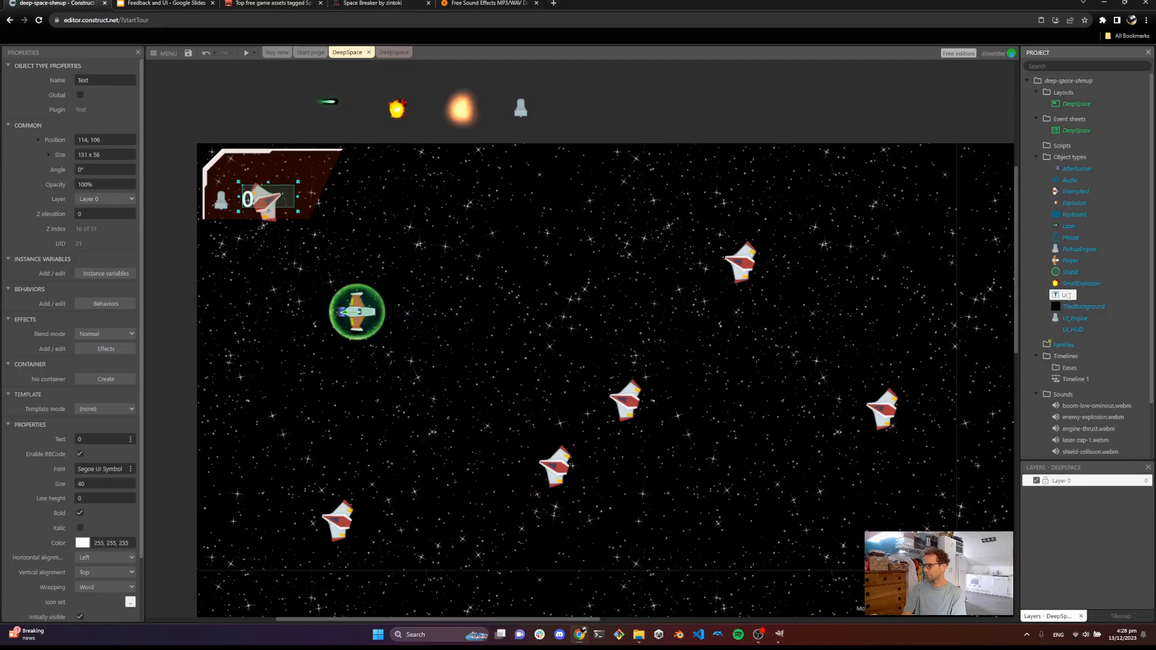
text(_EngineText)
key(Return)
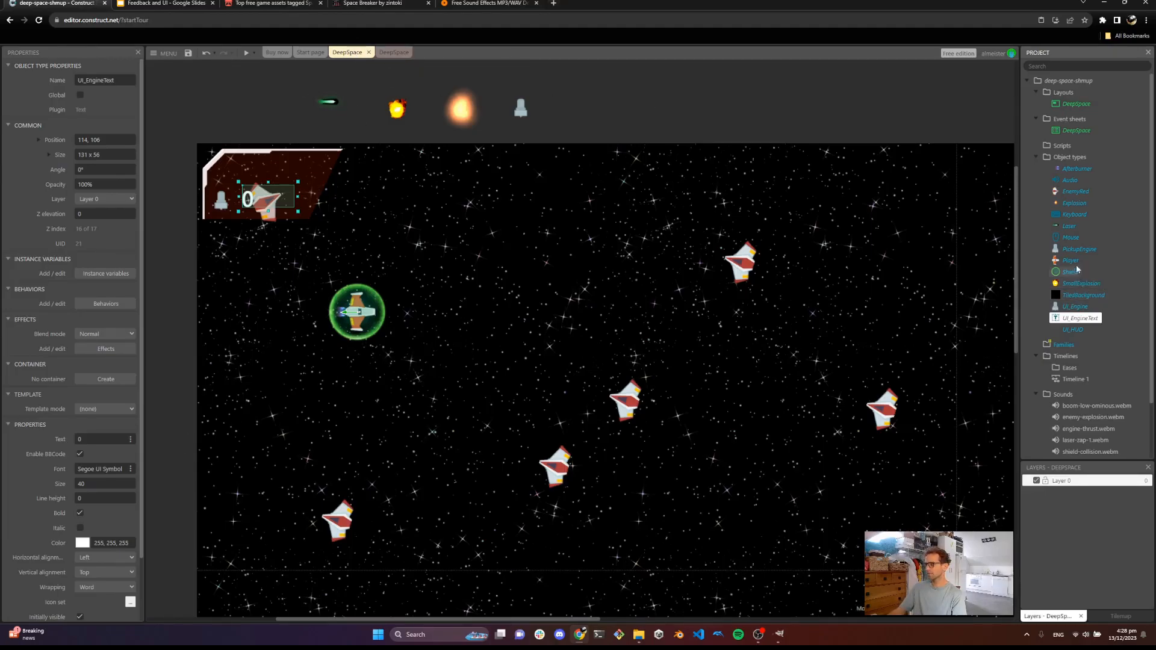
In the event sheet, add an event where Player is on collision with PickupEngine
click(357, 330)
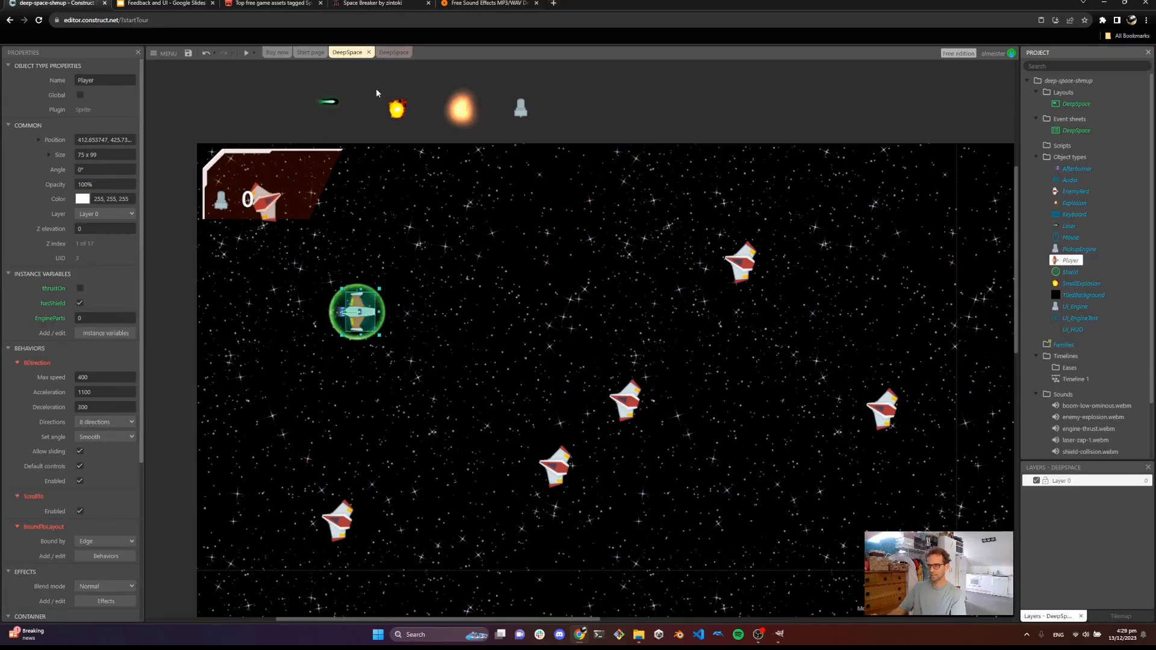
click(391, 52)
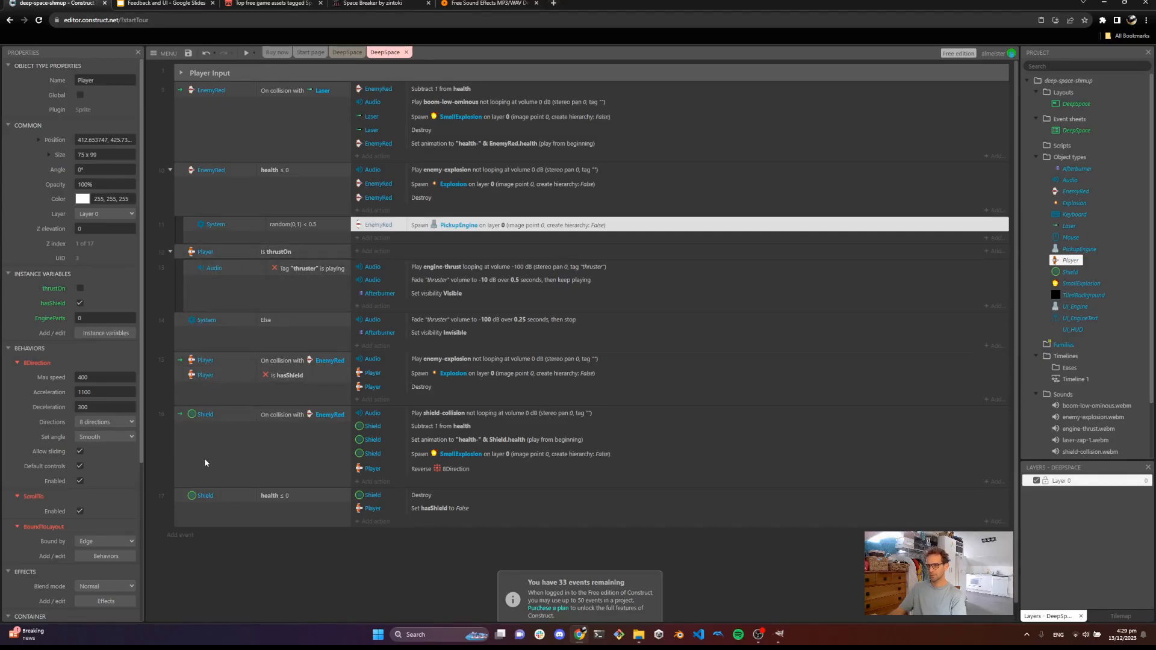
click(185, 534)
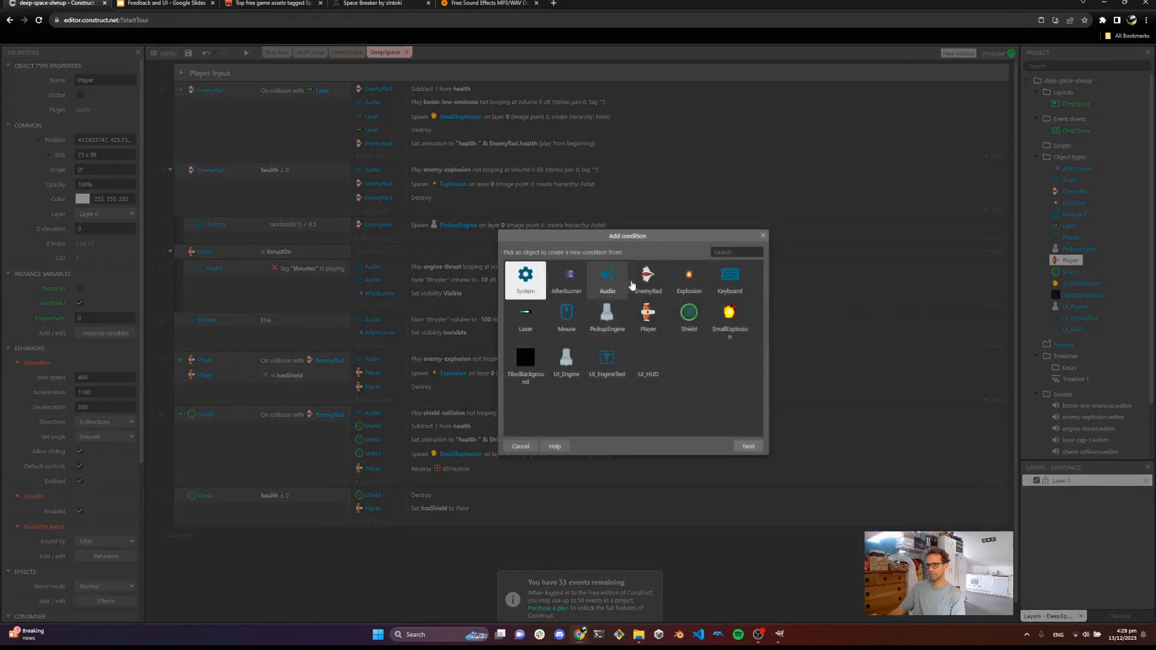
click(649, 317)
double_click(648, 317)
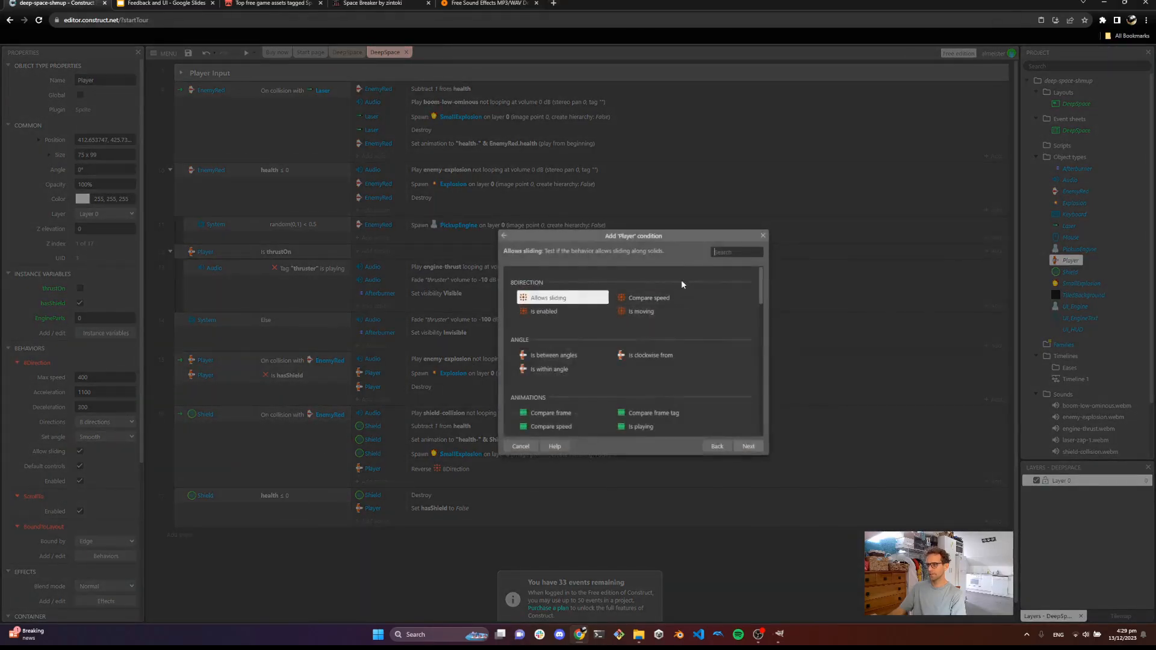
text(col)
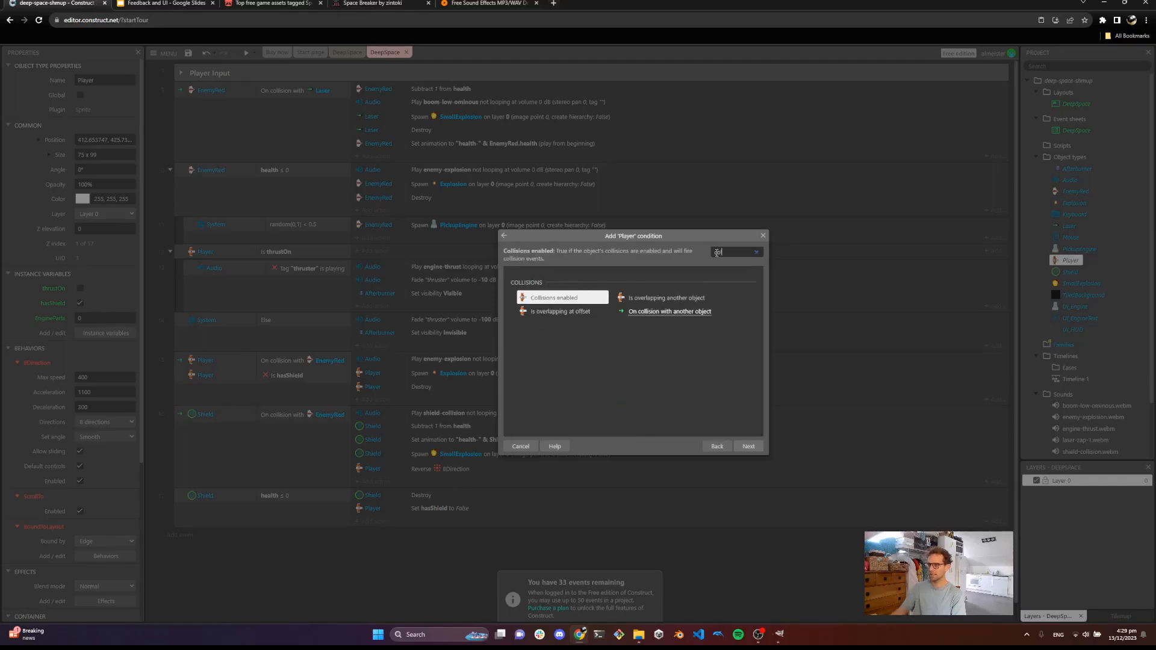
double_click(652, 312)
click(582, 286)
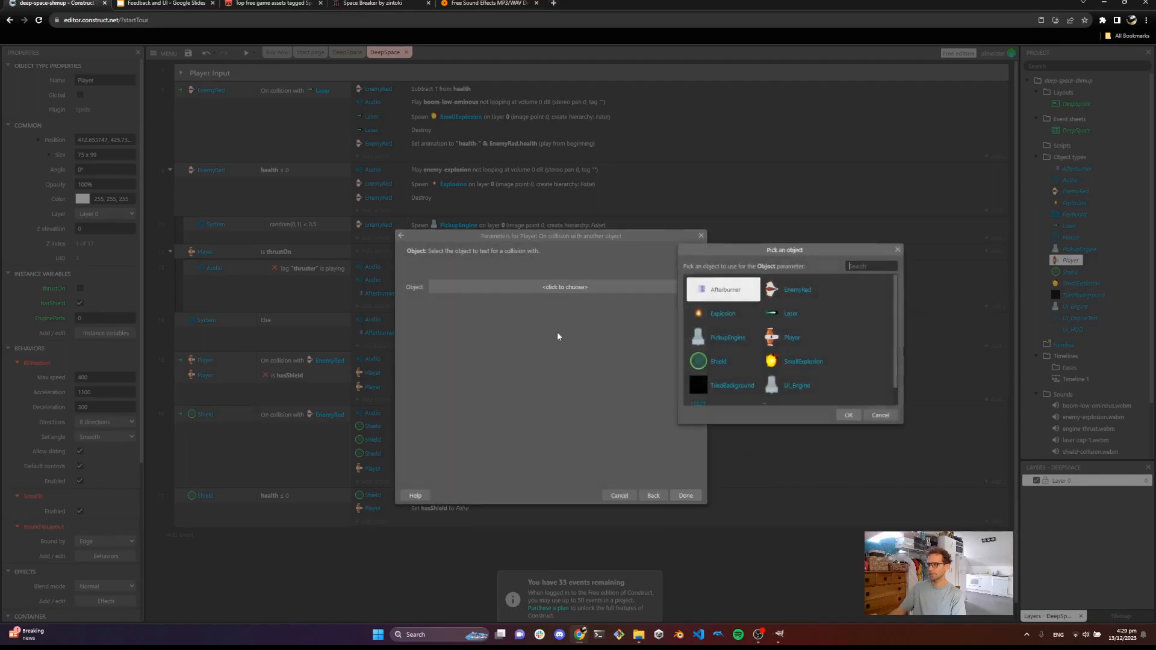
click(726, 343)
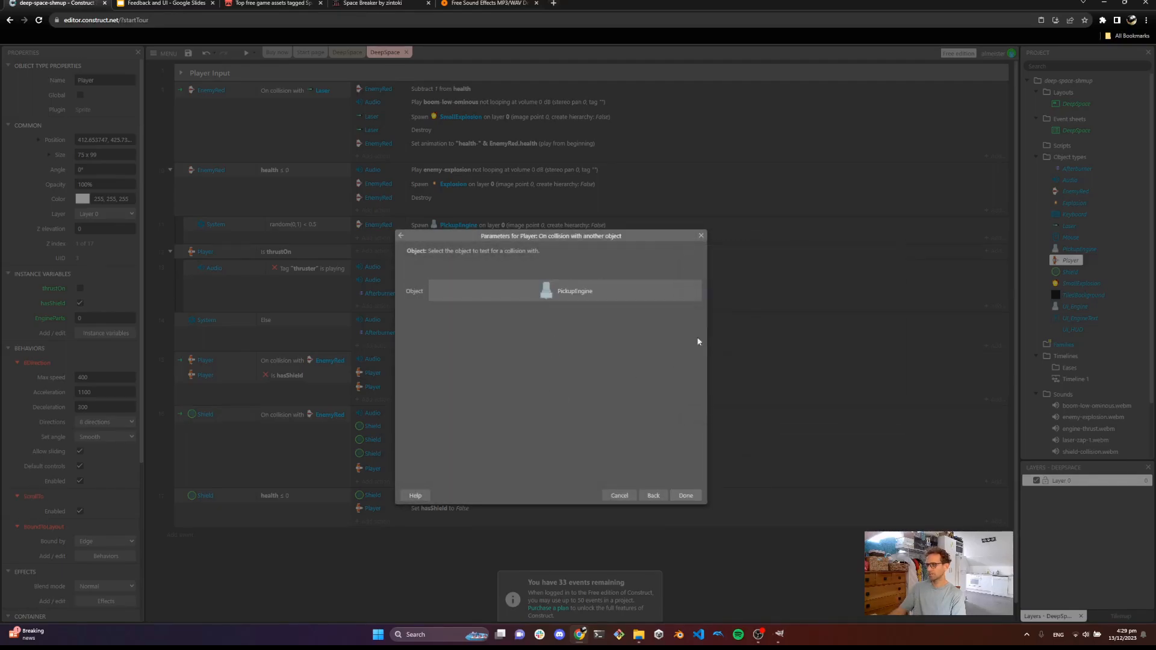
click(685, 496)
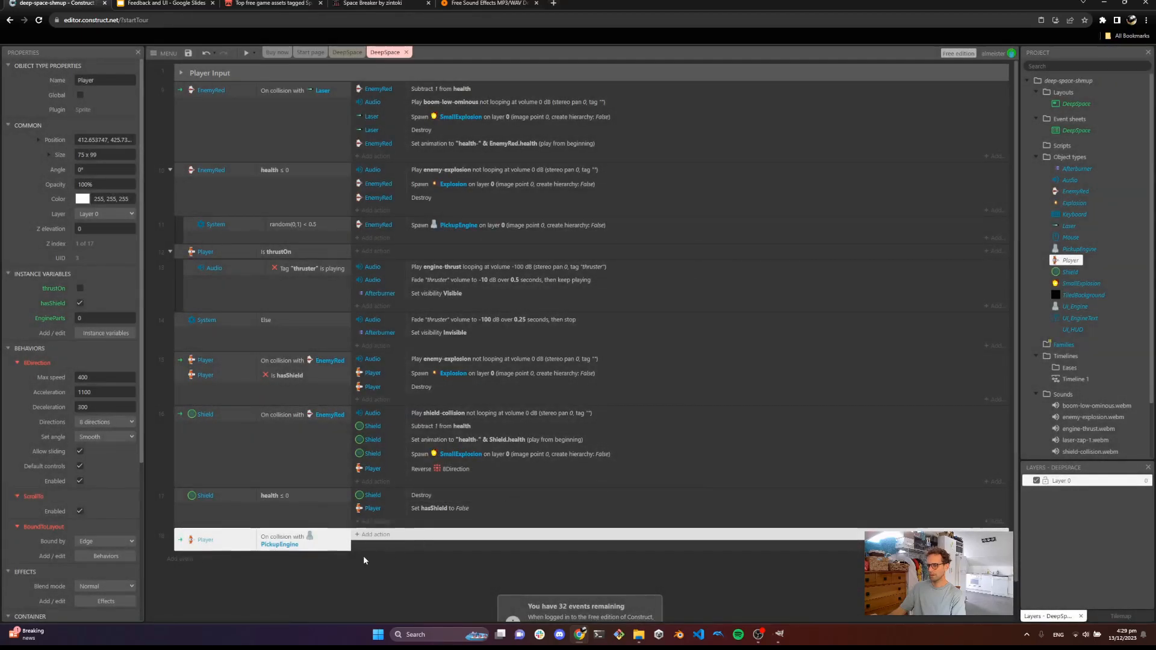
Give that event an action adding 1 to the Player's EngineParts variable
click(376, 542)
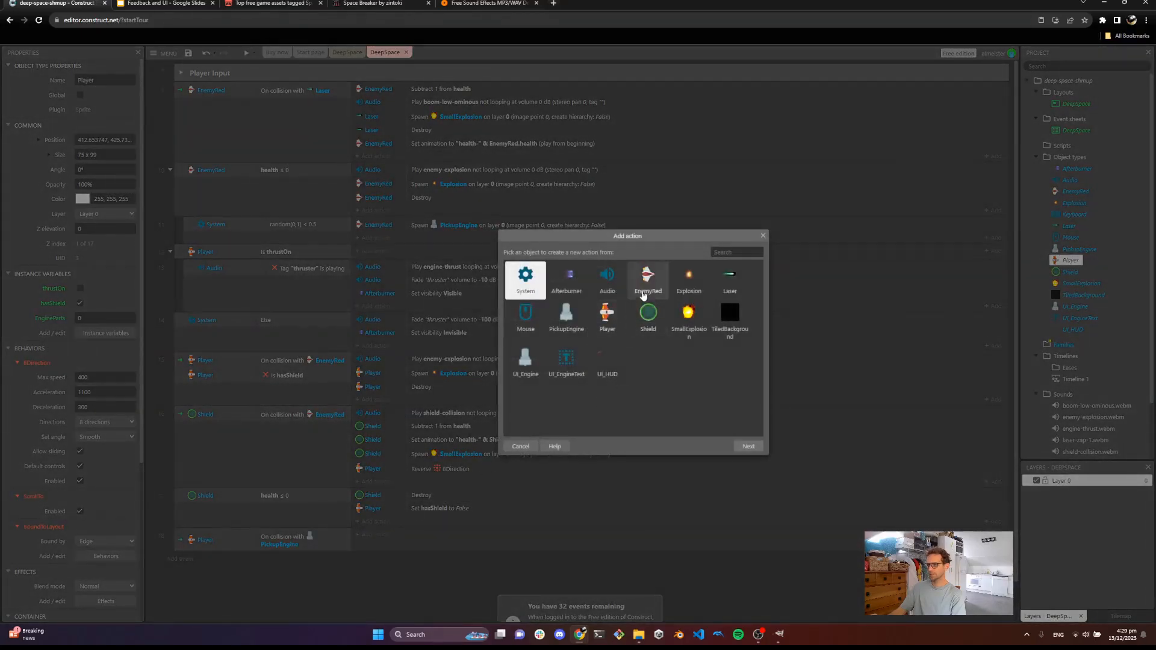
double_click(617, 313)
text(var)
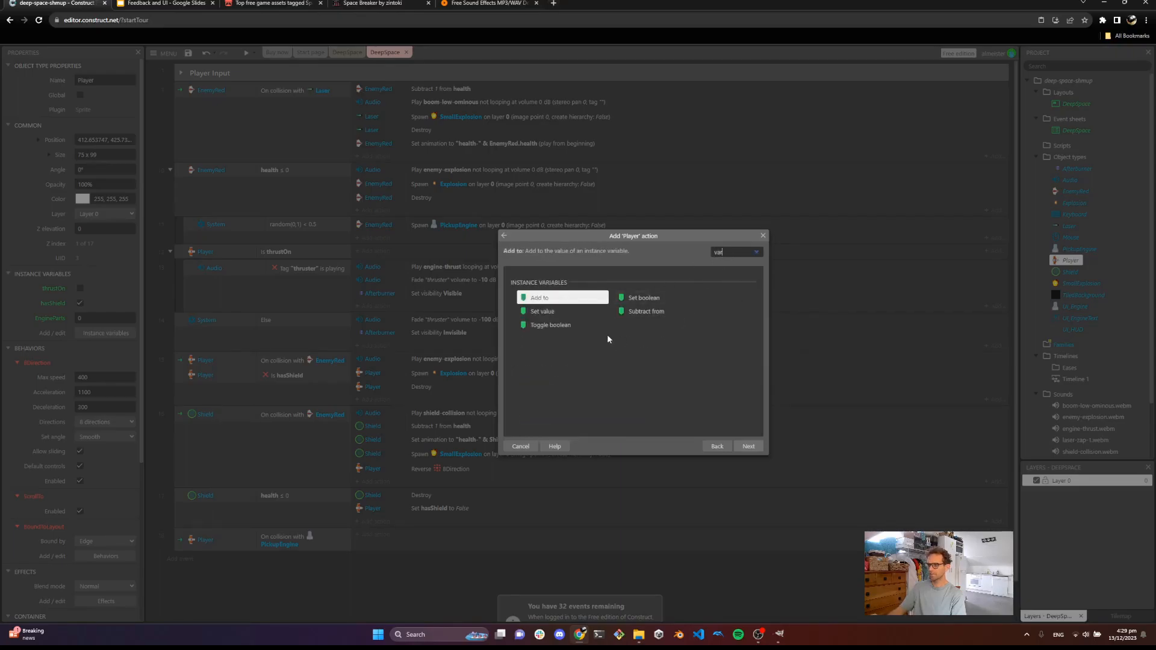
double_click(557, 299)
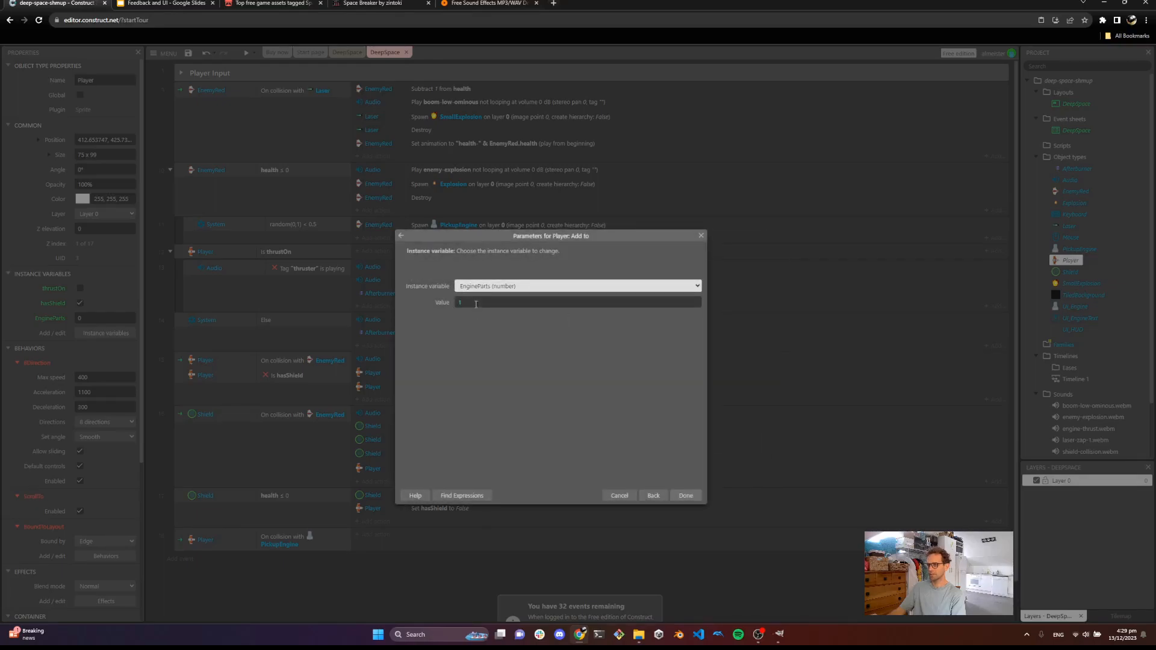
click(685, 495)
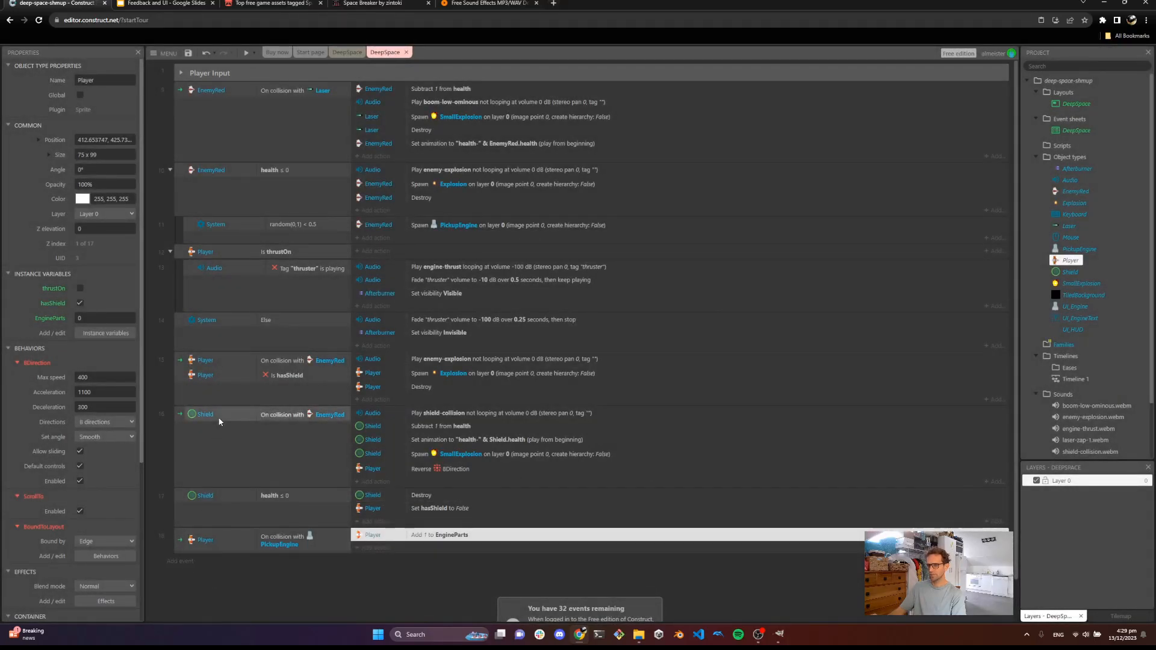
Add a new System Every tick event
click(183, 561)
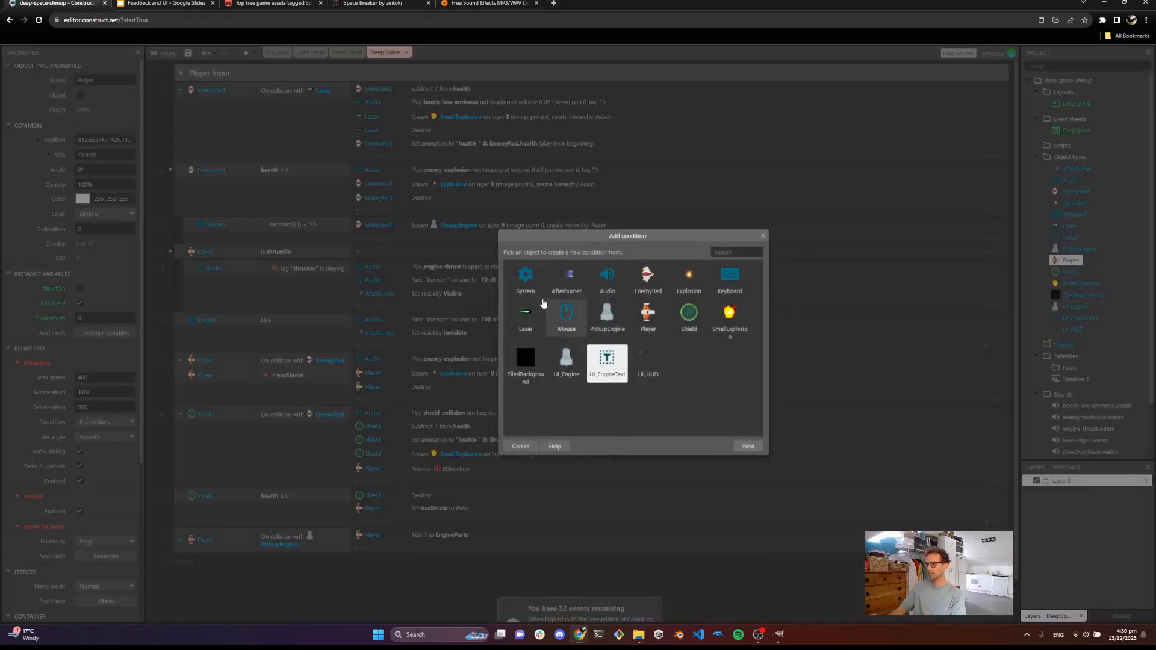
double_click(524, 277)
click(726, 253)
text(tick)
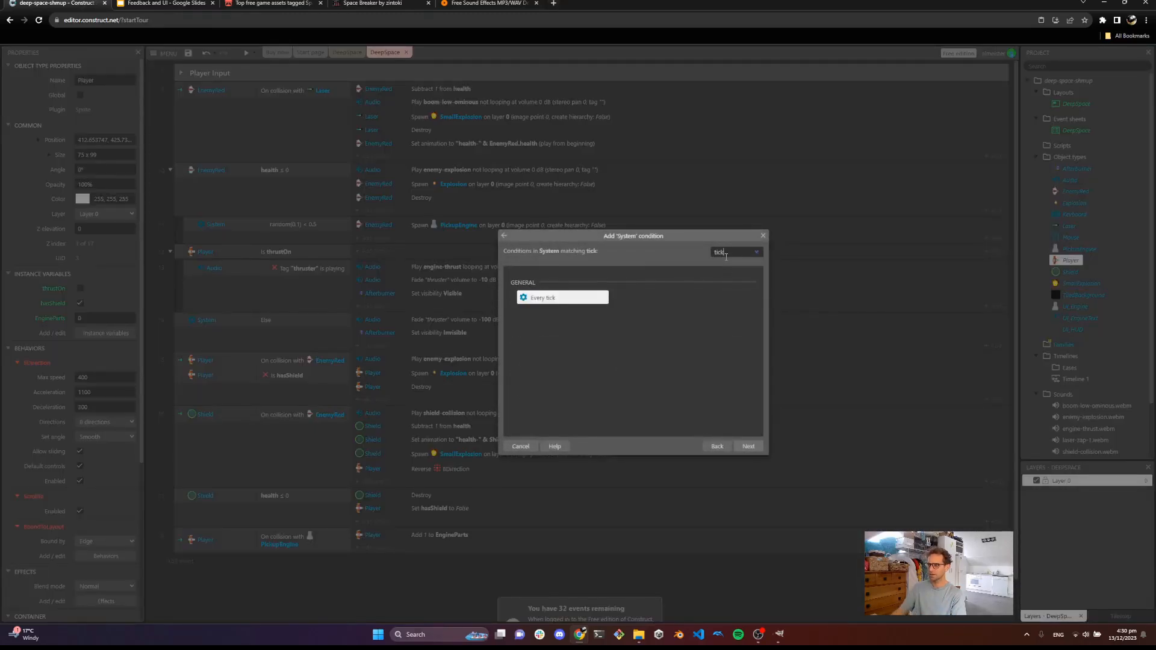
double_click(548, 298)
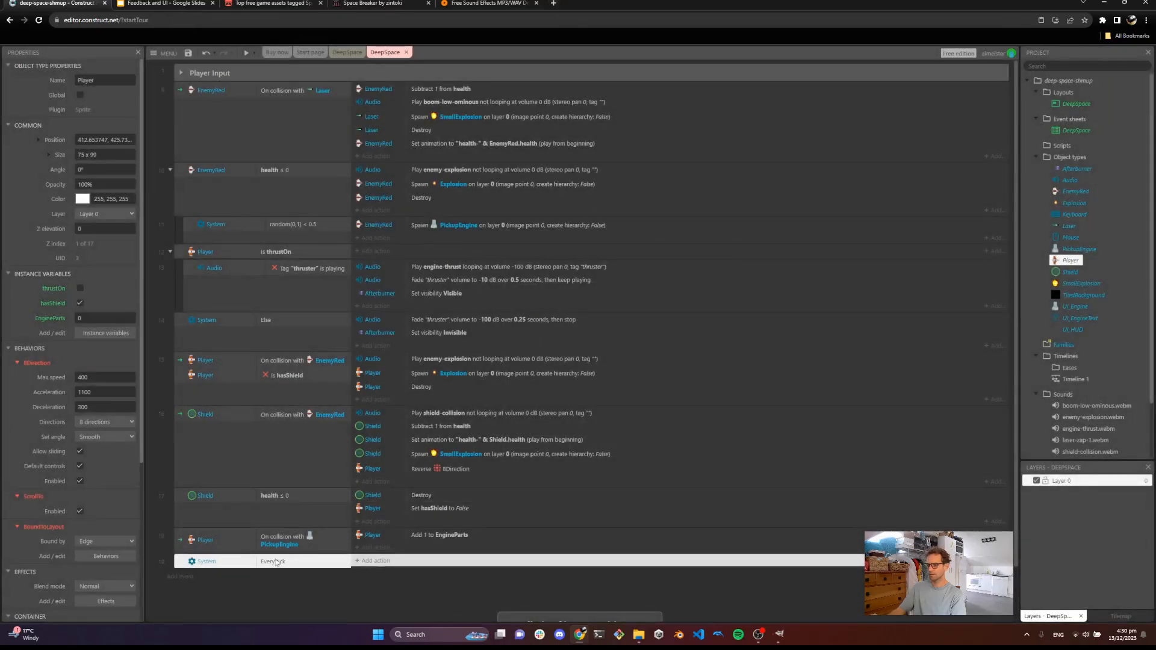
Give the Every tick event an action setting UI_EngineText's text to Player.EngineParts
click(377, 561)
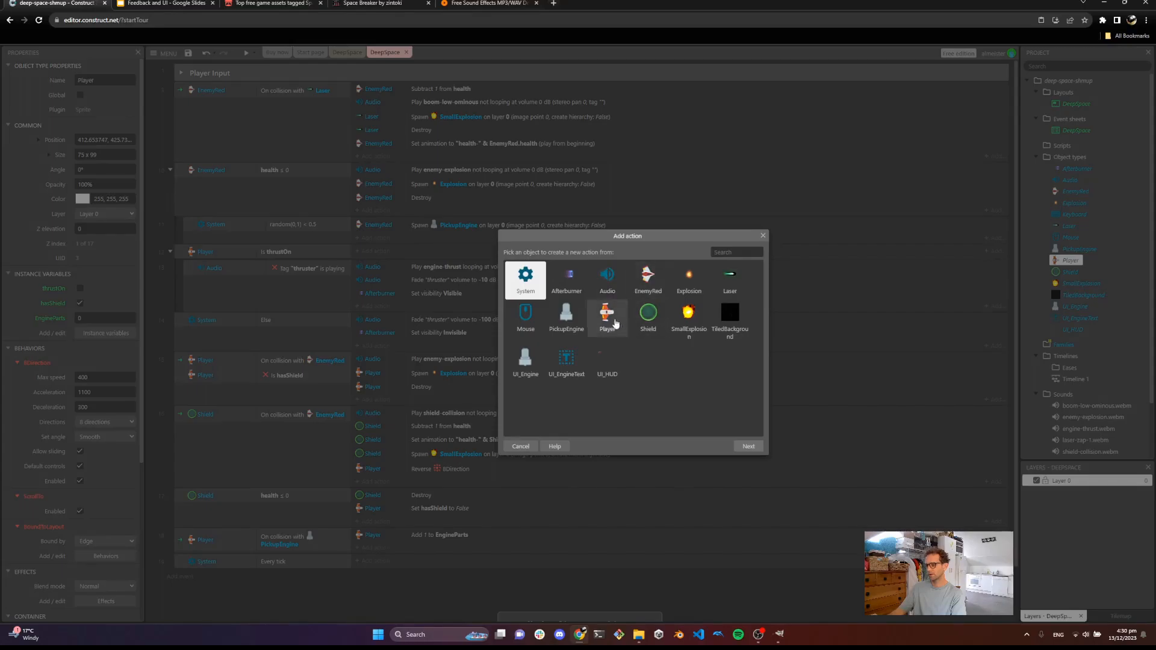
double_click(567, 364)
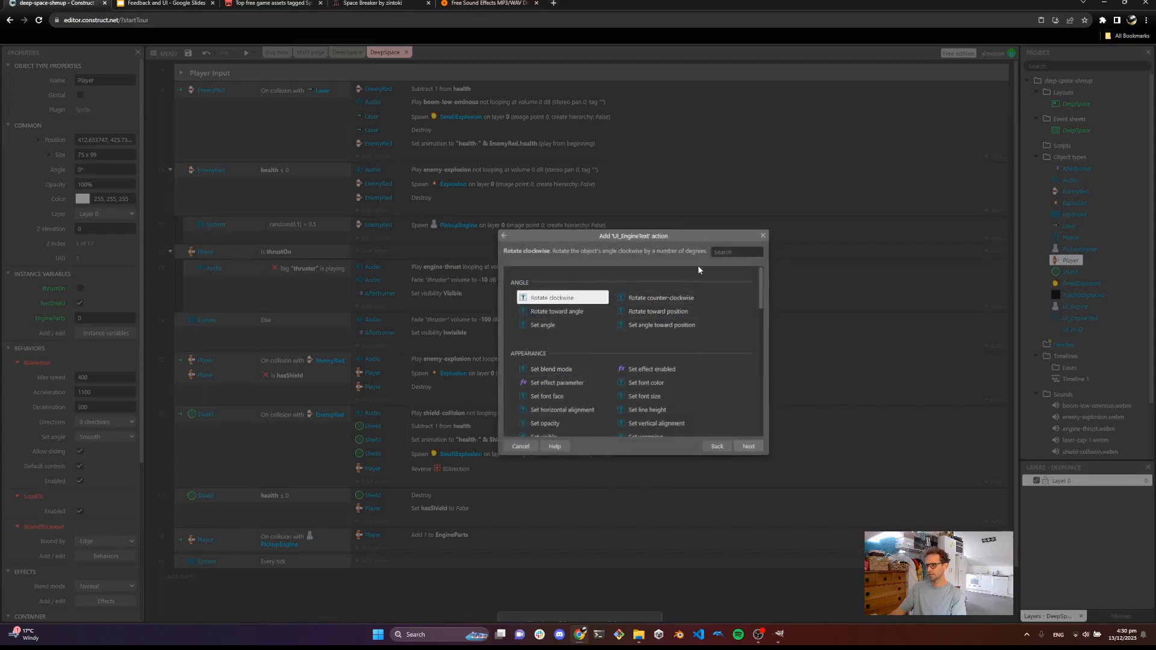
text(text)
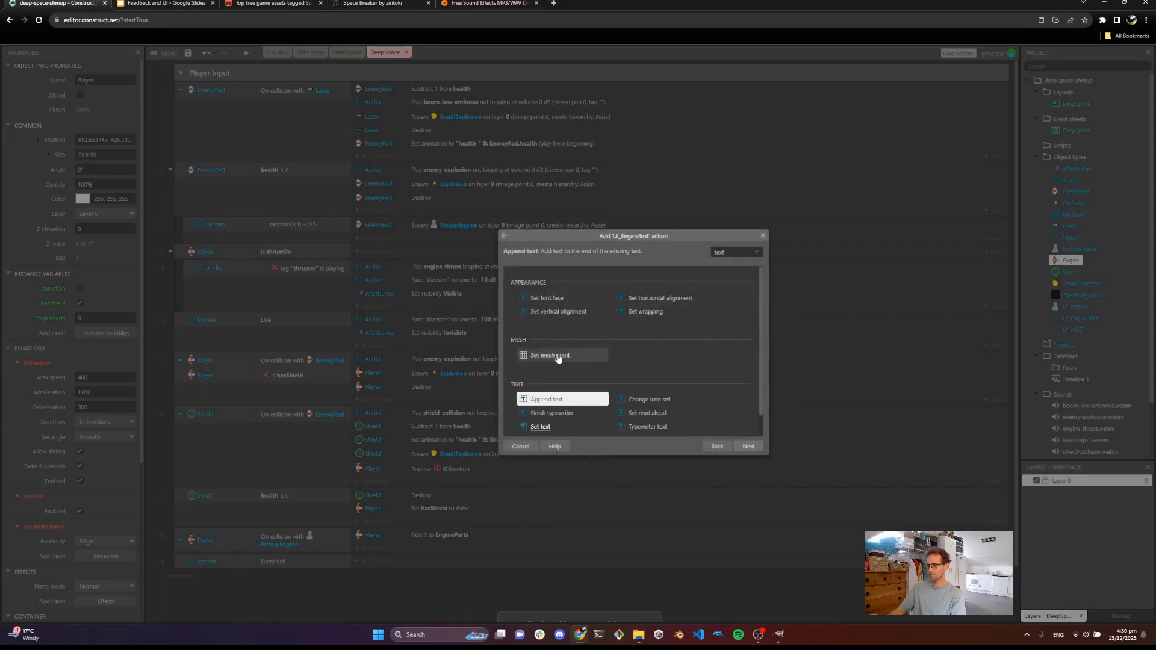
double_click(541, 403)
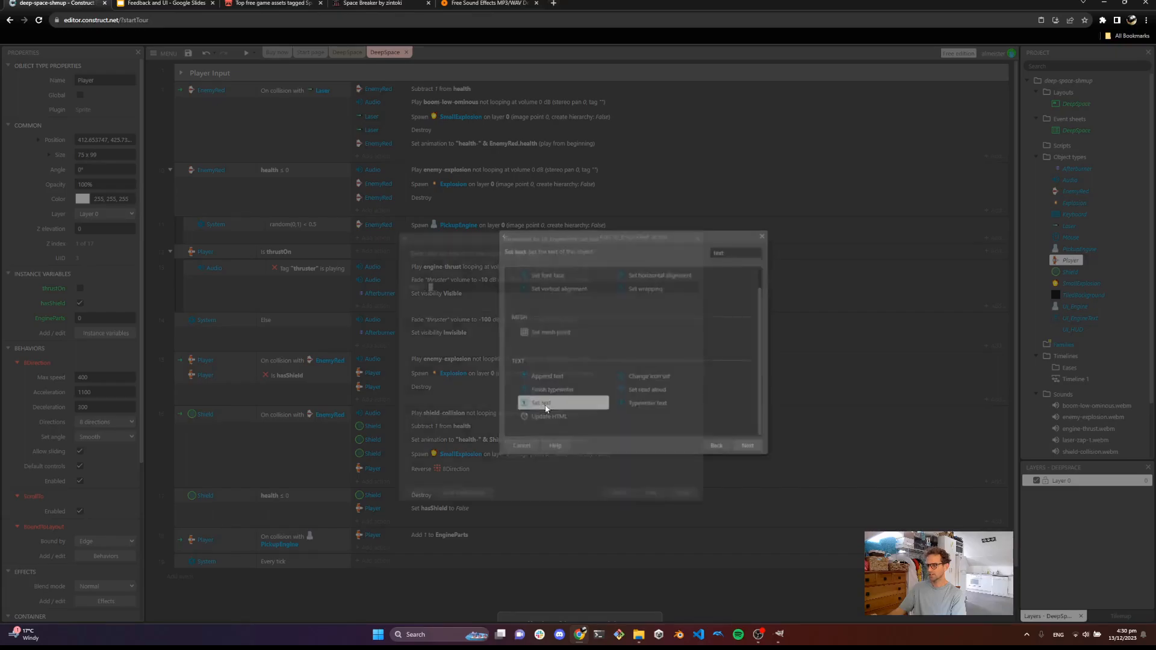
click(477, 284)
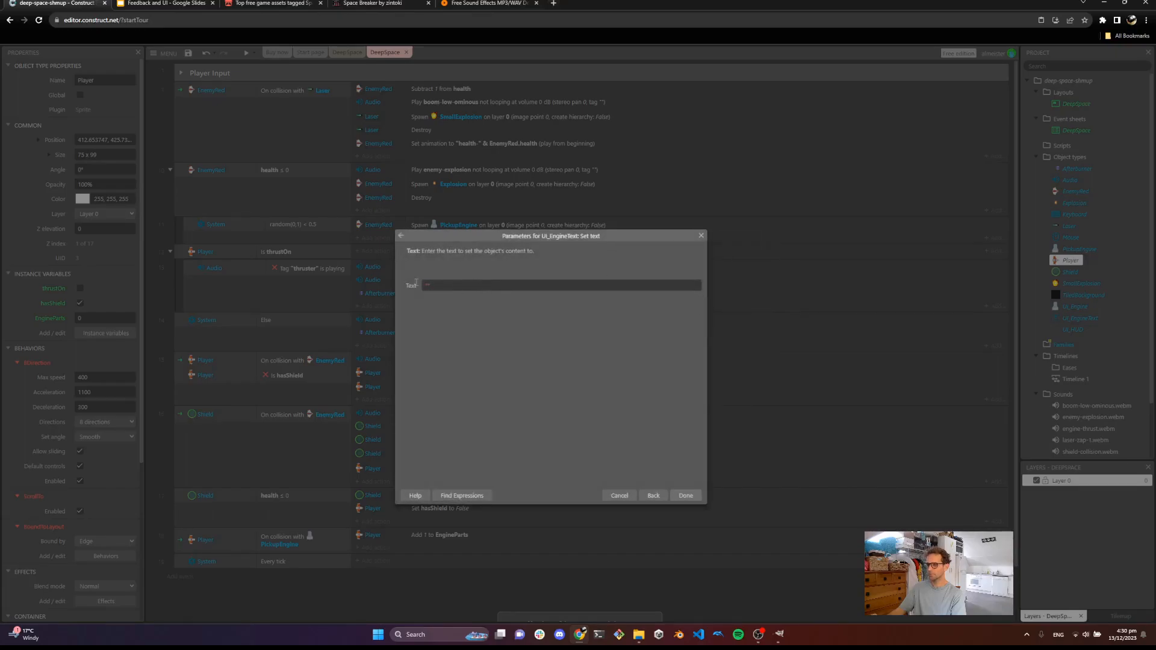
key(BackSpace)
text(Player)
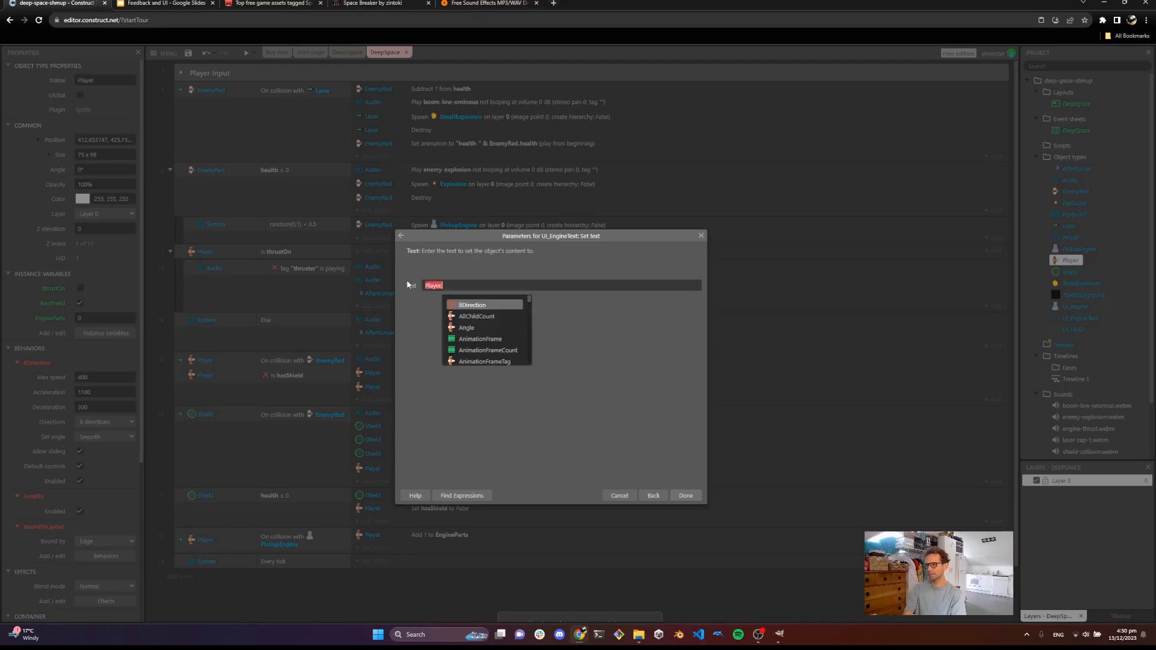
text(.EngineParts)
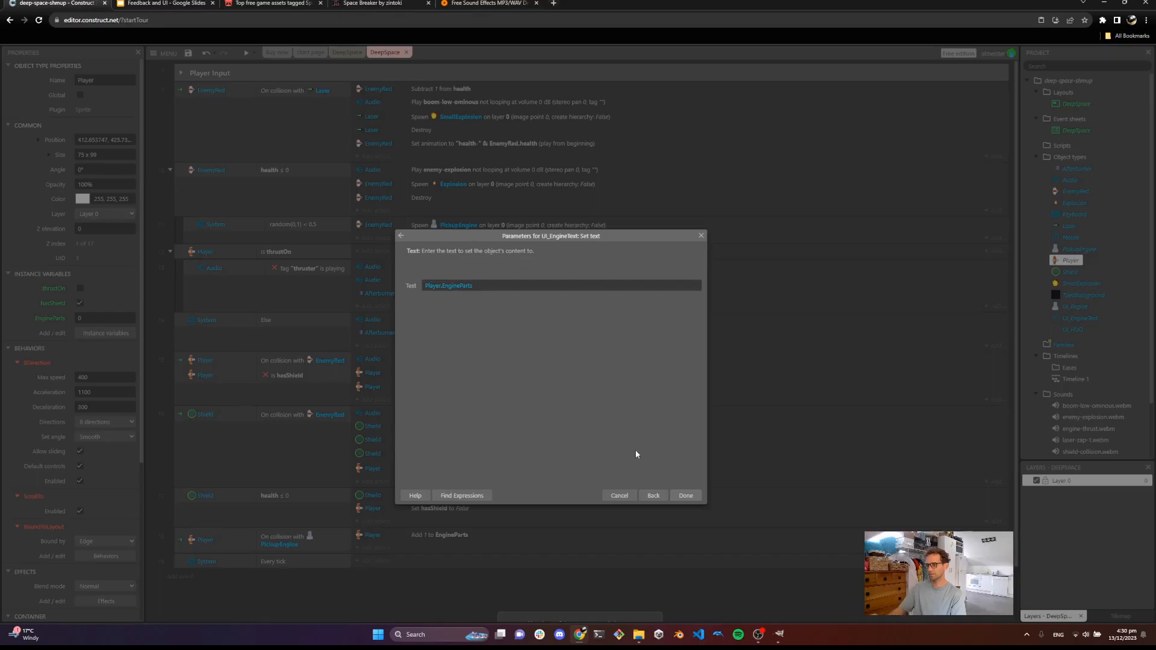
click(683, 496)
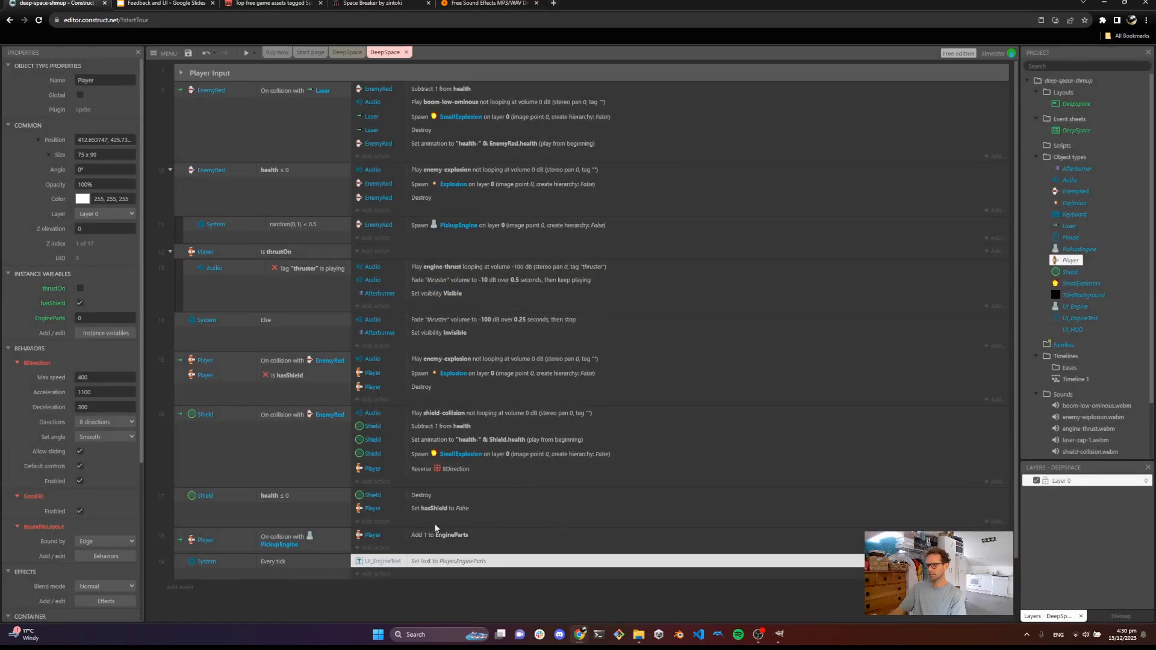
Preview the game and fly the ship around to test the engine parts counter
click(245, 54)
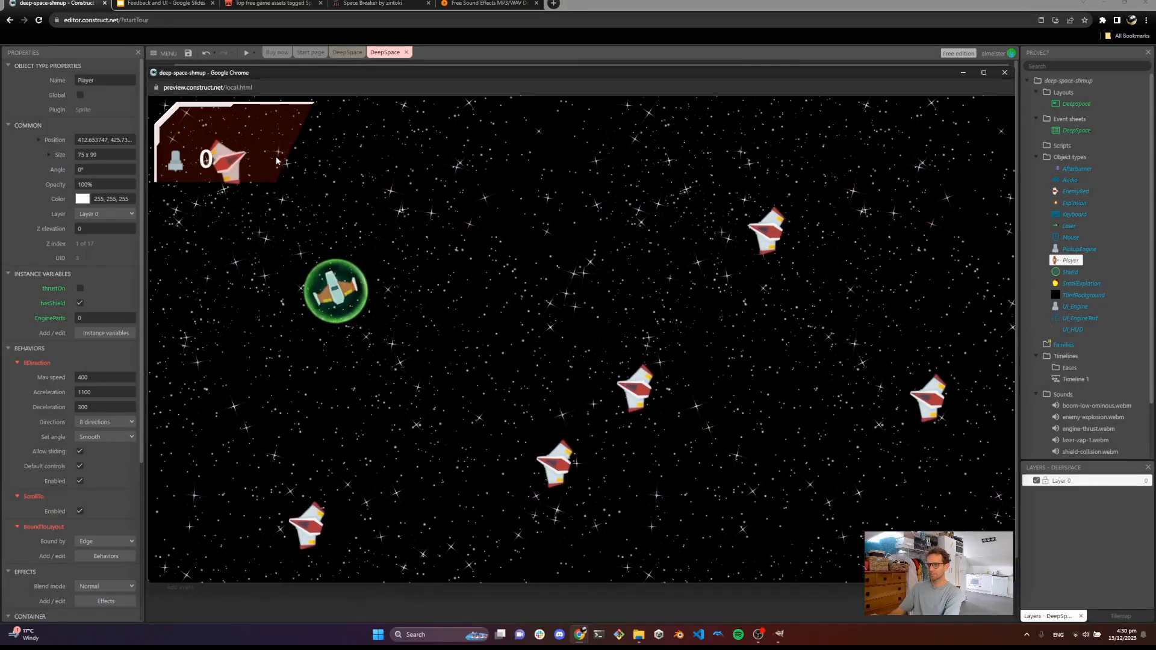
key(d)
key(w)
click(566, 218)
click(686, 223)
click(701, 233)
key(d)
key(s)
click(708, 236)
key(a)
key(w)
key(d)
key(s)
key(w)
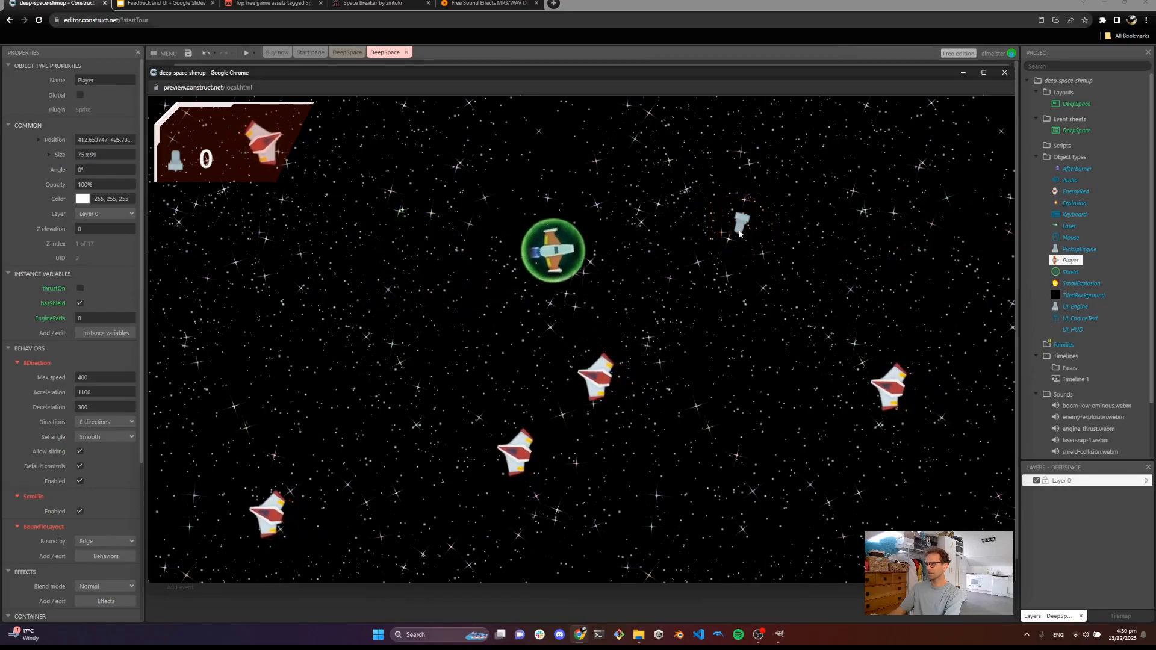
key(w)
key(a)
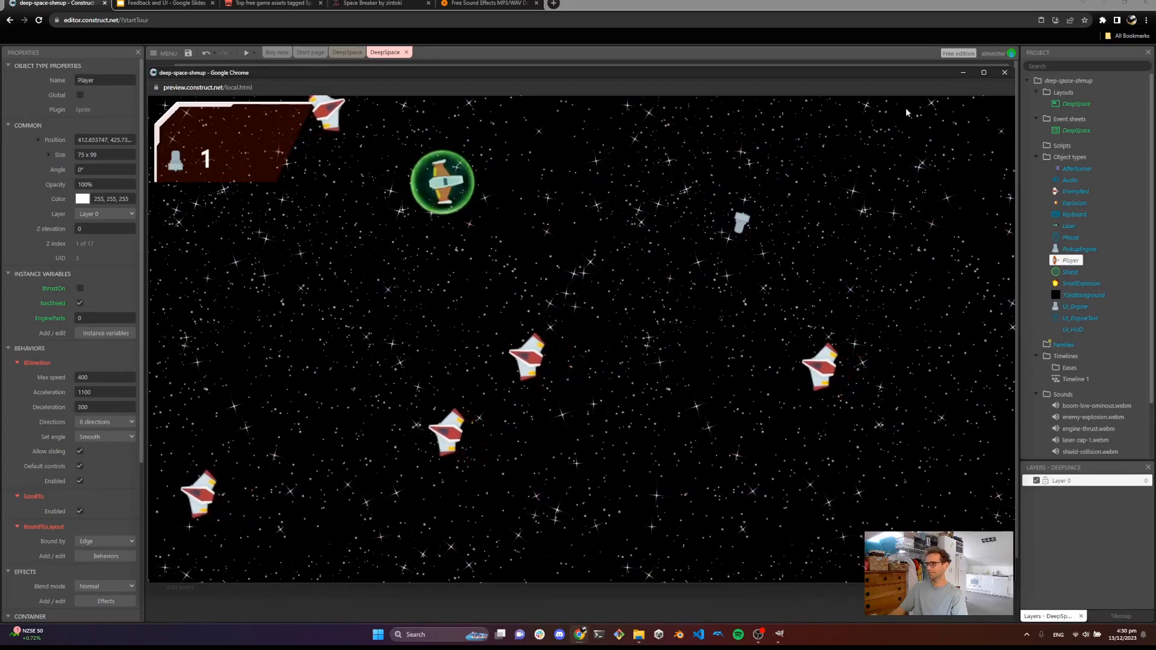
click(1004, 72)
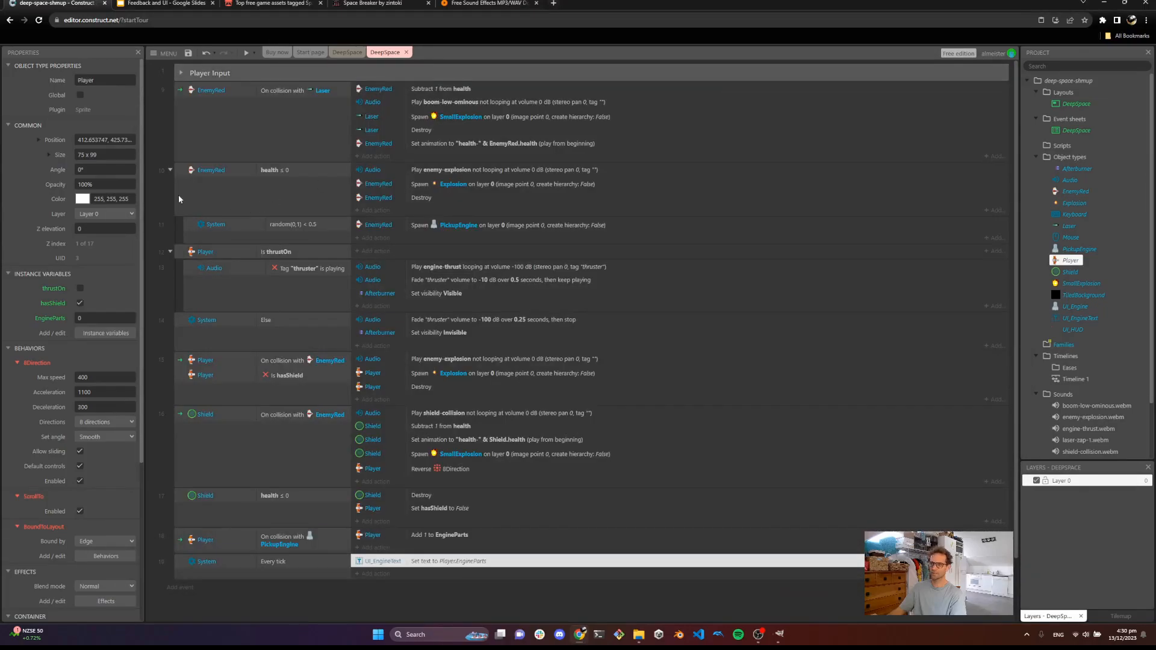
In the DeepSpace layout, add a new layer at the top named UI
click(347, 52)
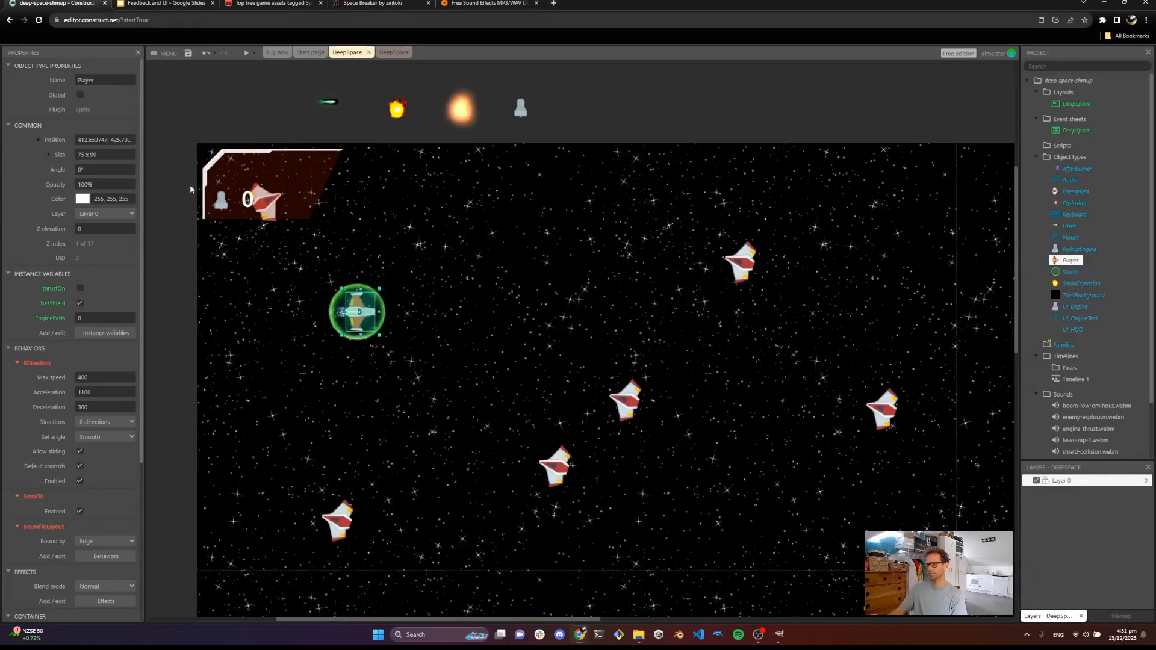
right_click(1061, 515)
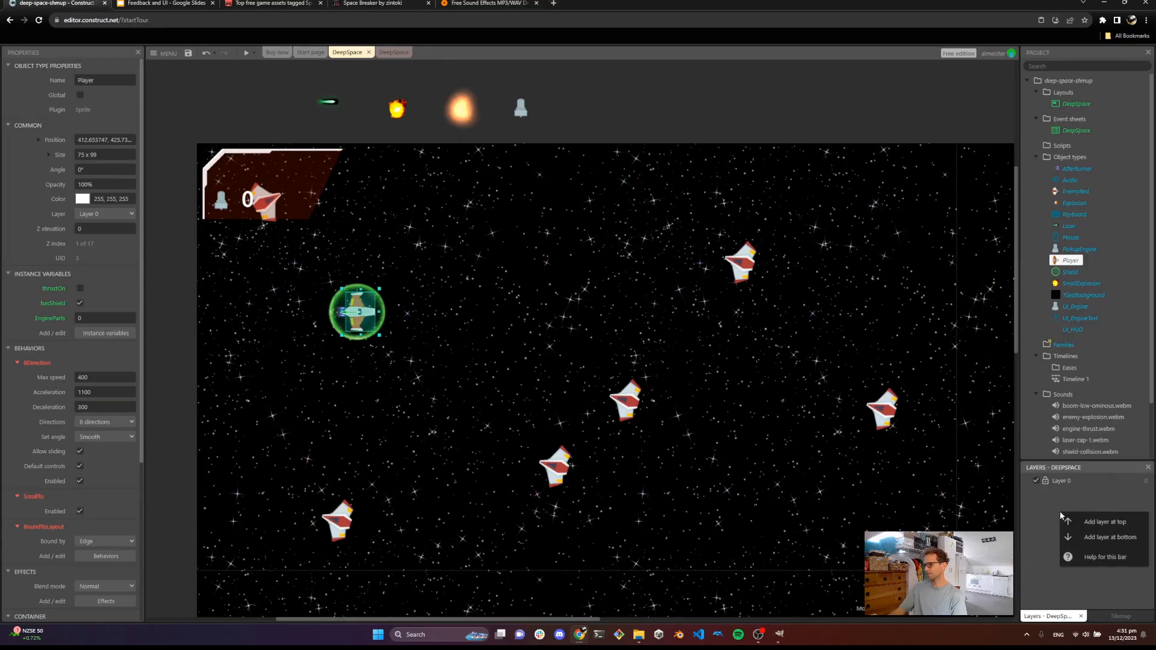
click(1101, 522)
text(UI)
key(Return)
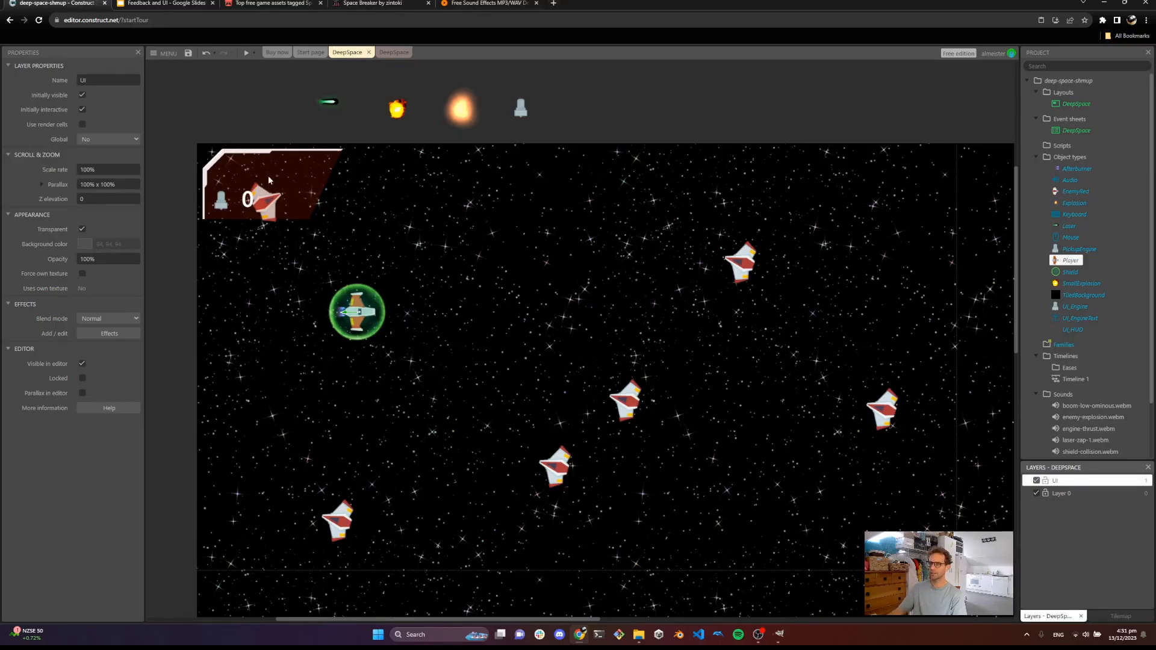
Move the UI_Engine icon object onto the UI layer
click(291, 168)
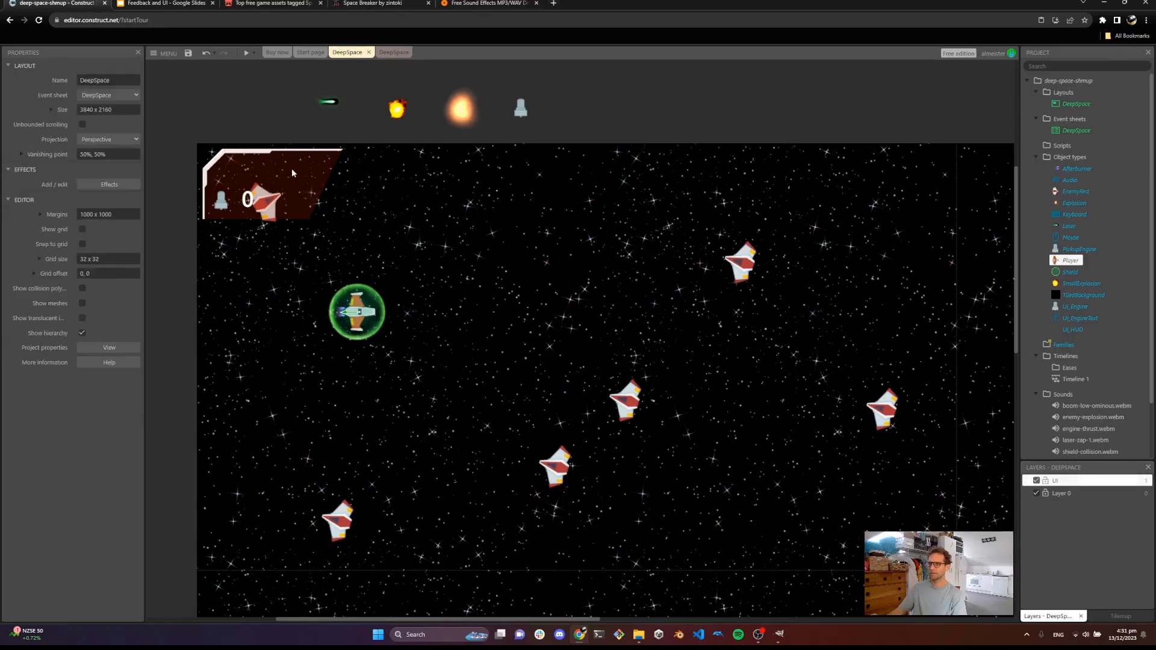
click(1080, 308)
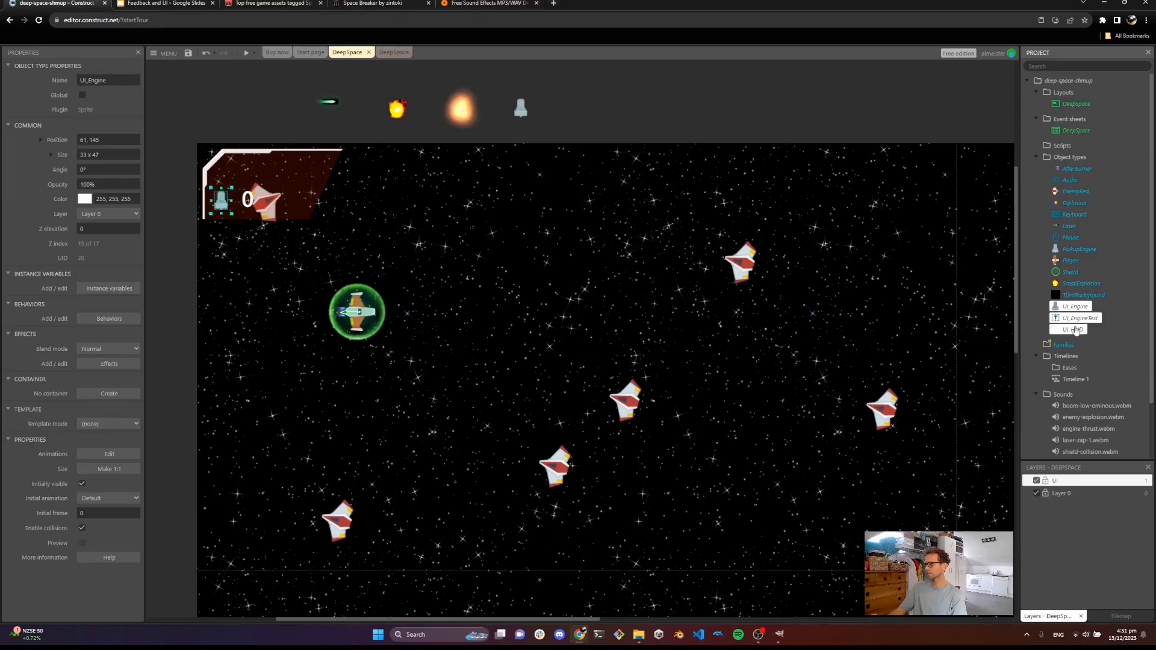
click(118, 215)
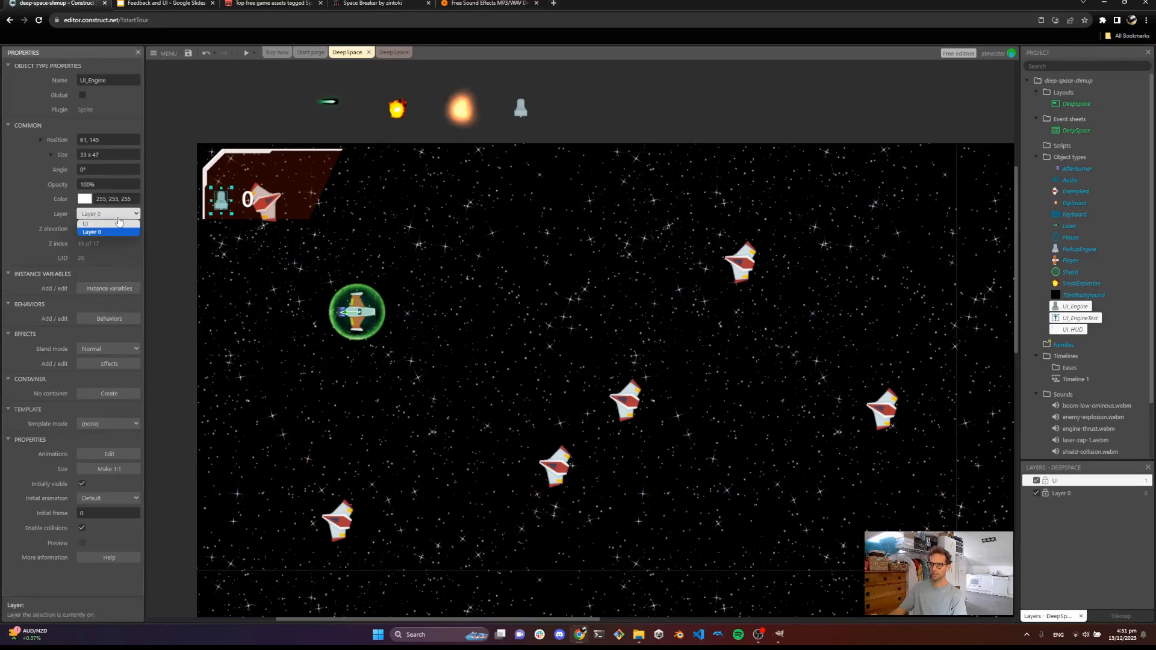
click(108, 223)
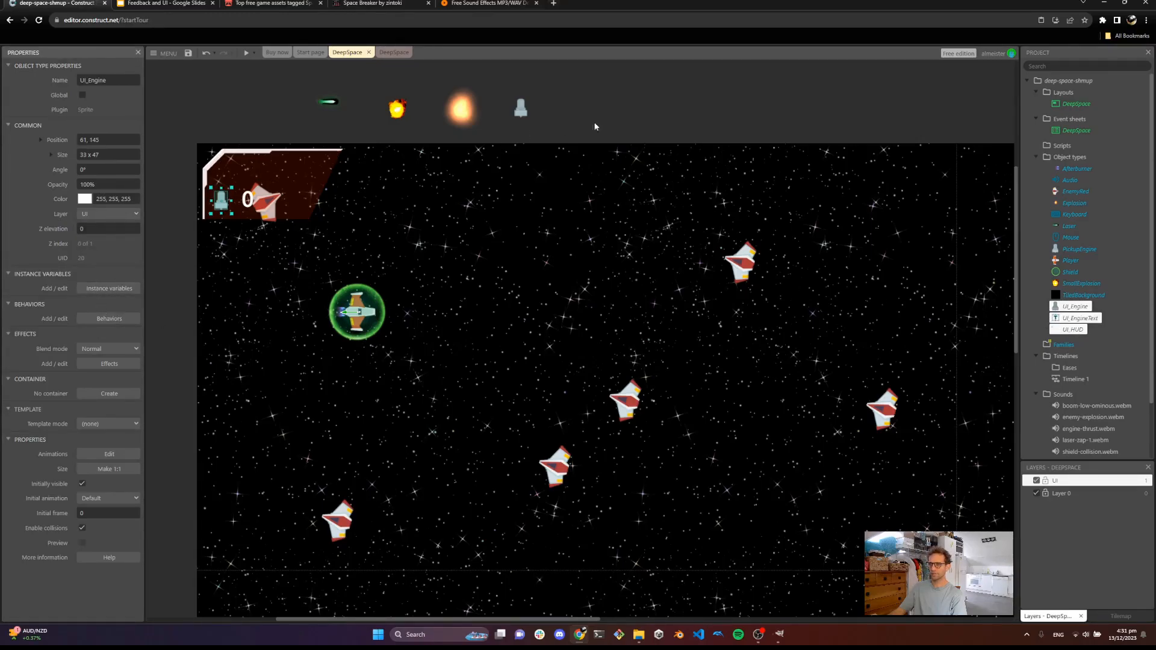
click(370, 187)
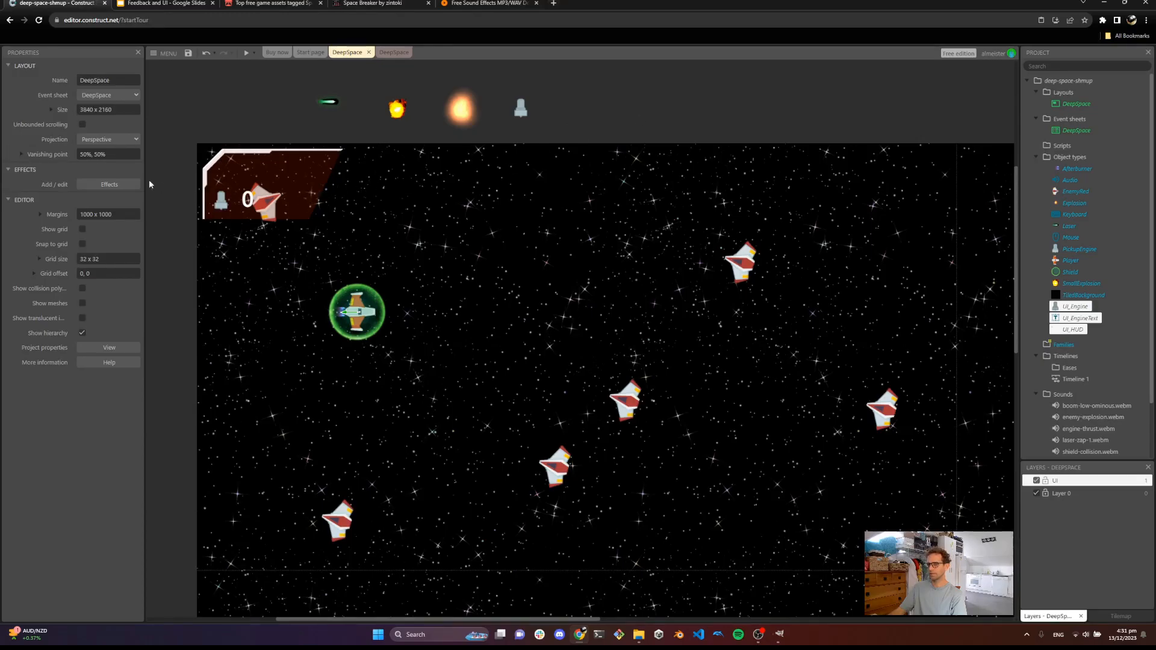
Set the UI layer's scale rate to 0% and its parallax to 0% by 0%
click(1059, 480)
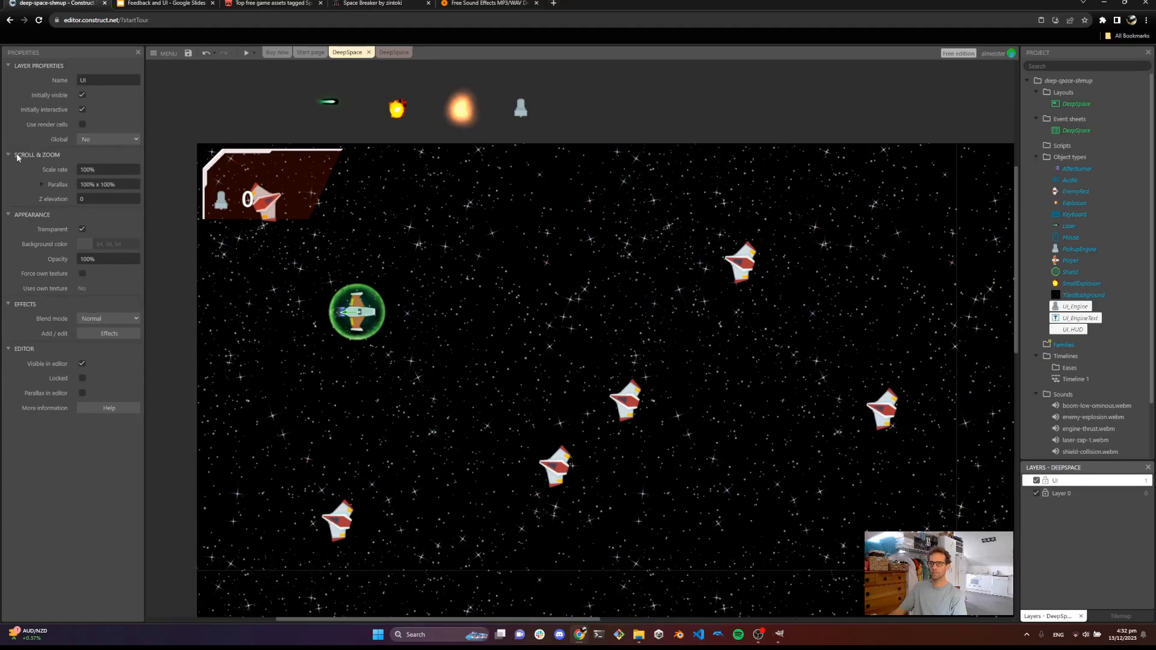
click(108, 170)
text(0)
key(Tab)
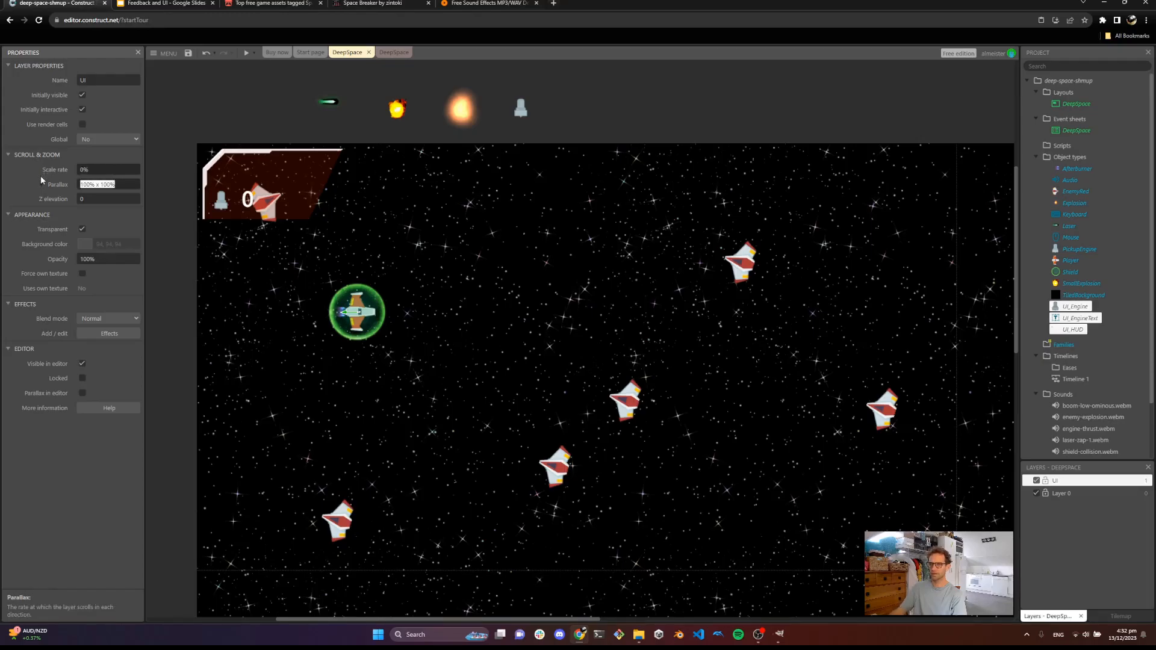
click(42, 185)
click(98, 198)
text(0)
key(Tab)
text(0)
key(Tab)
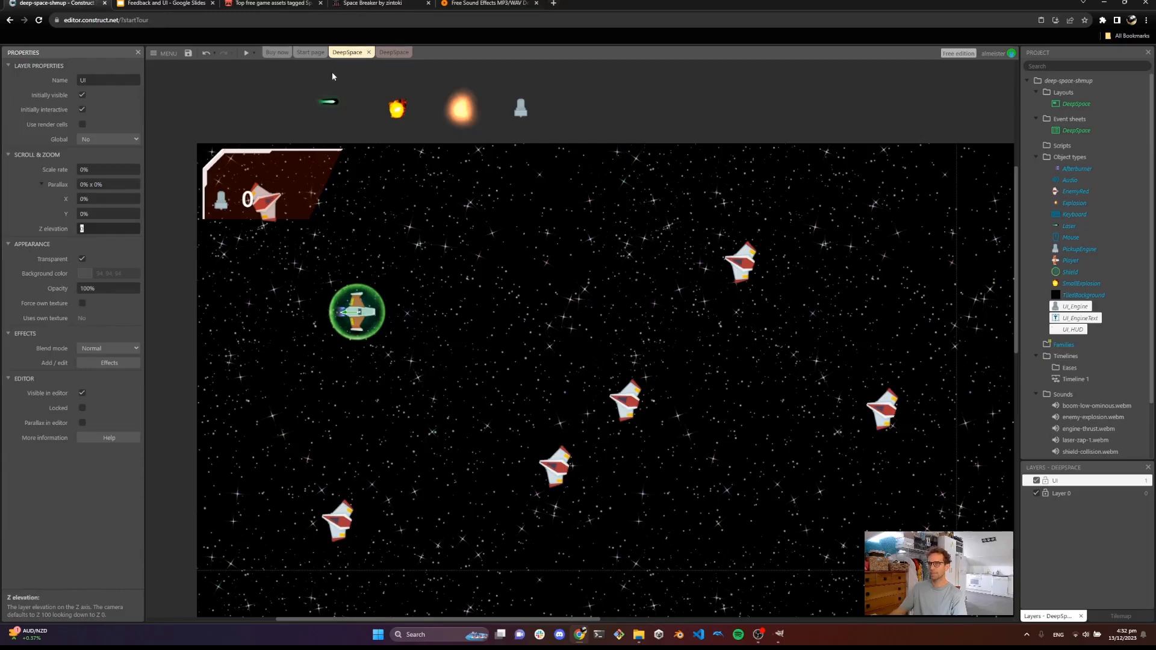
Preview the game again to check the HUD while flying
click(246, 53)
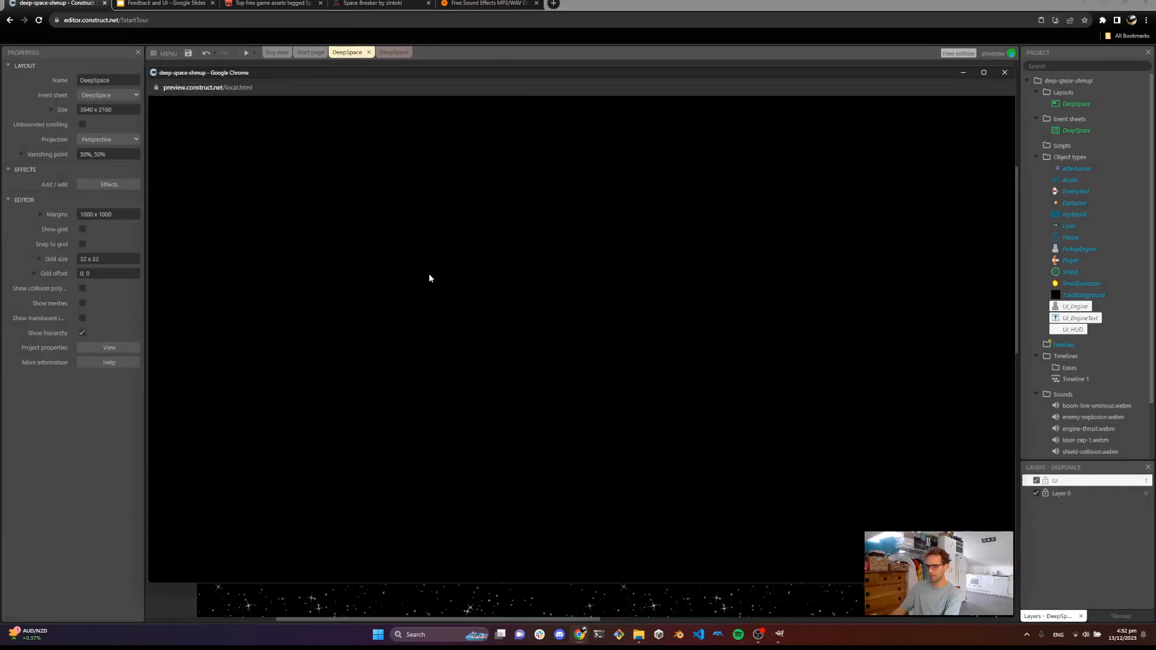
key(a)
key(s)
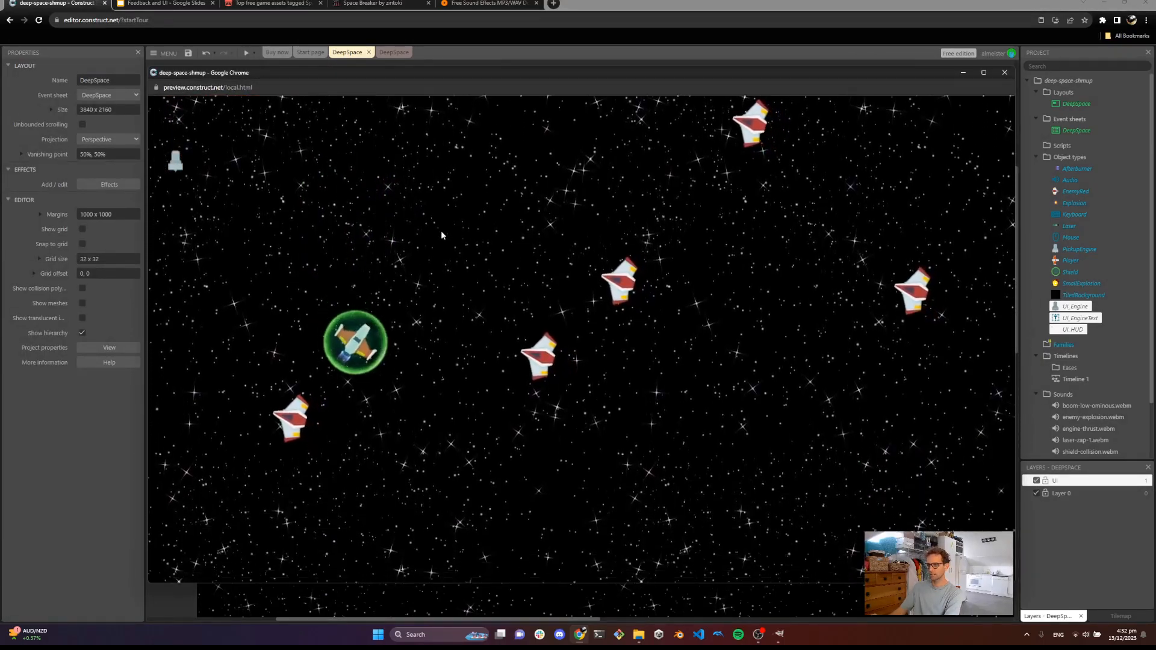
key(w)
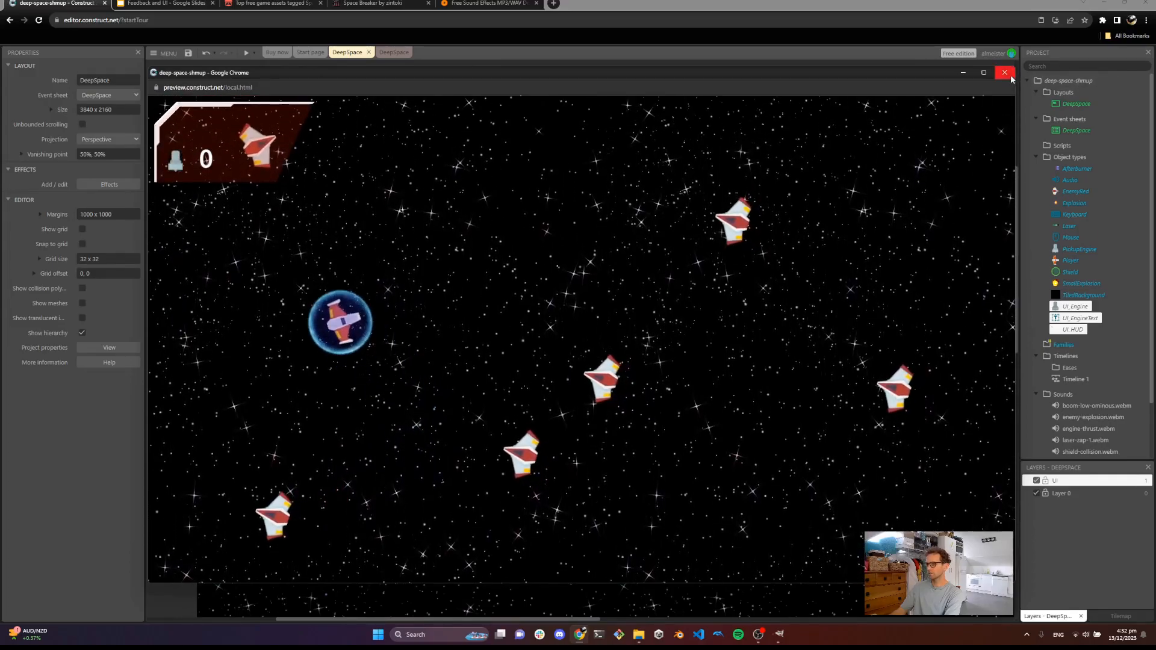
click(1004, 73)
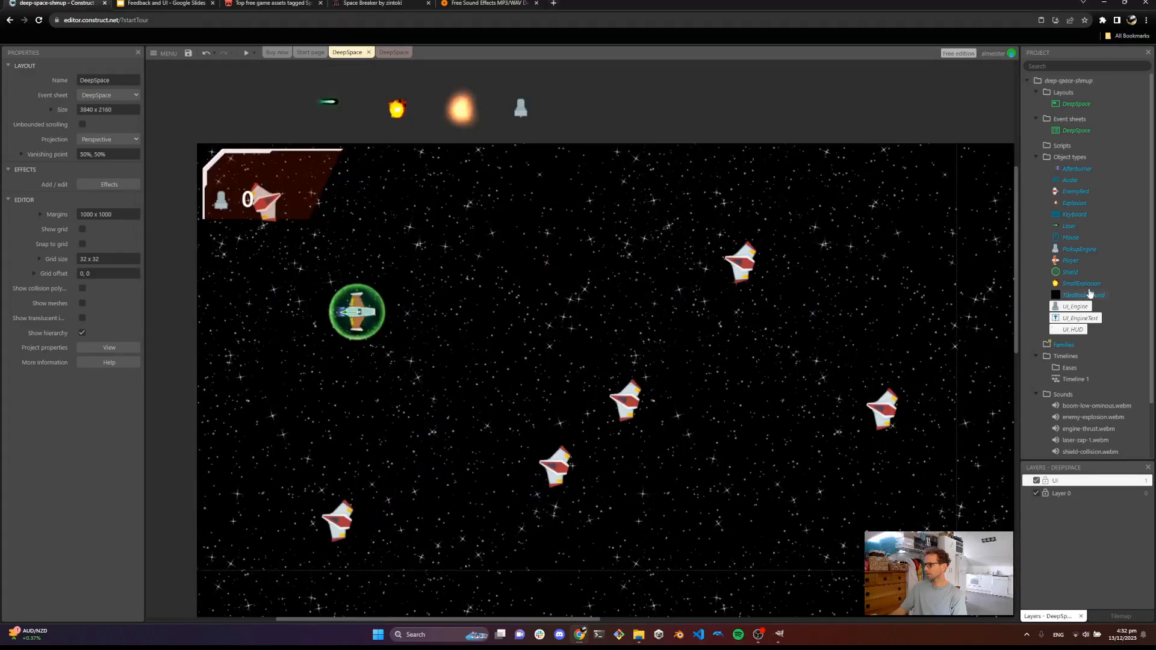
Unlock all objects in the layout
click(1076, 317)
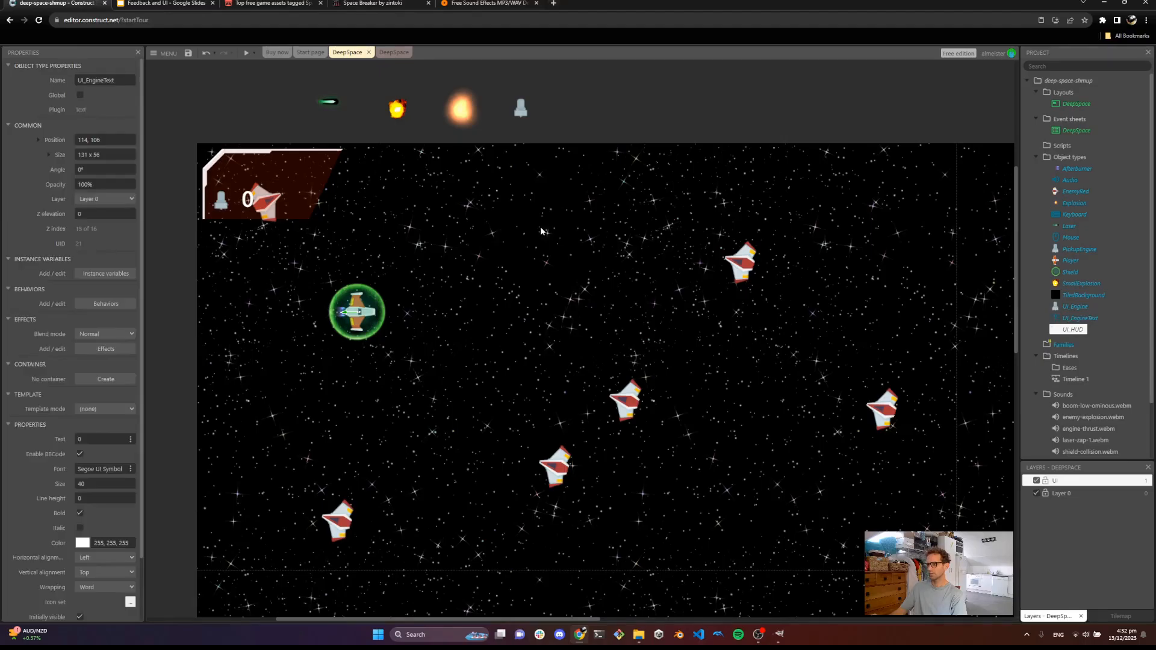
right_click(541, 229)
mouse_move(588, 273)
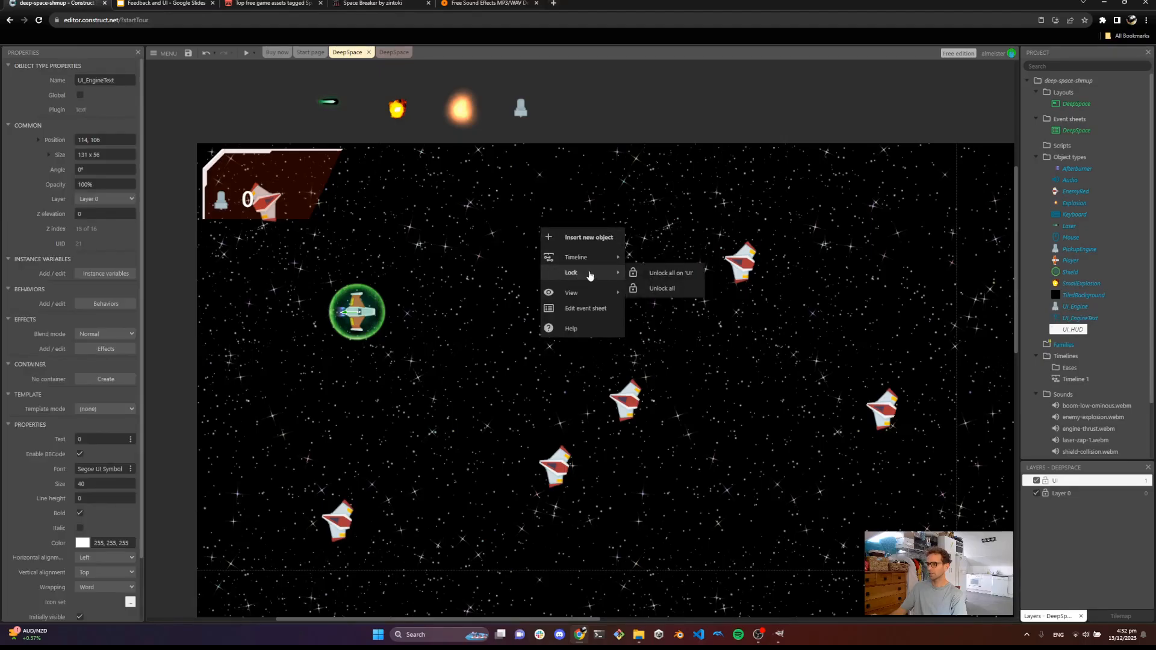
click(673, 289)
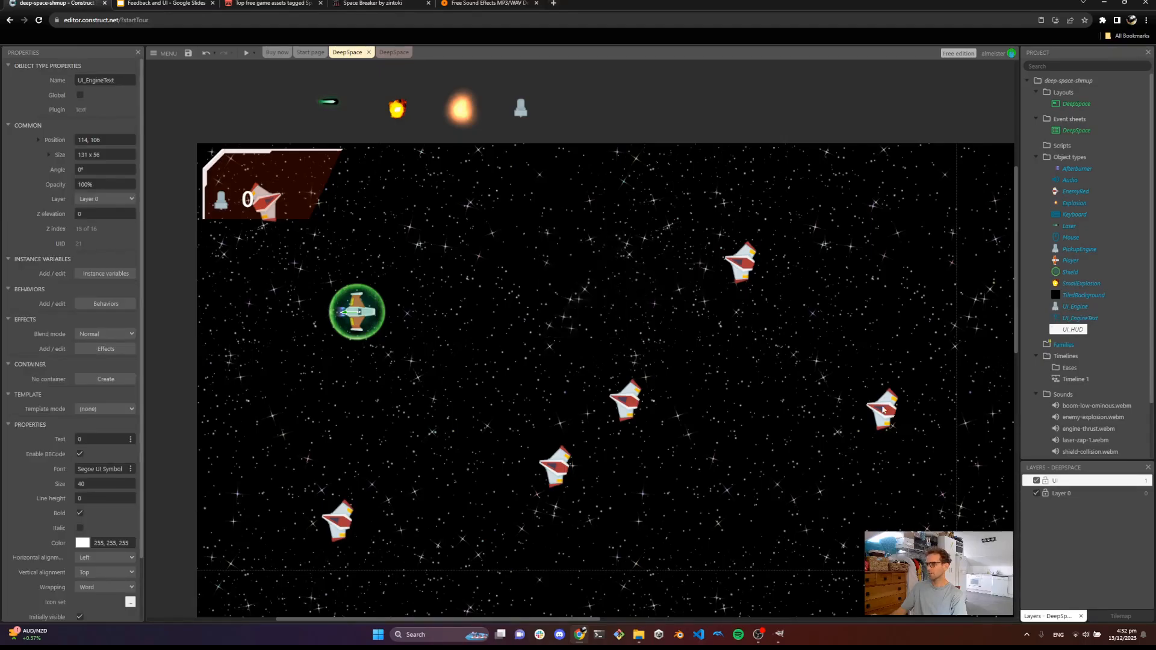
Move the UI_HUD background panel onto the UI layer
click(489, 253)
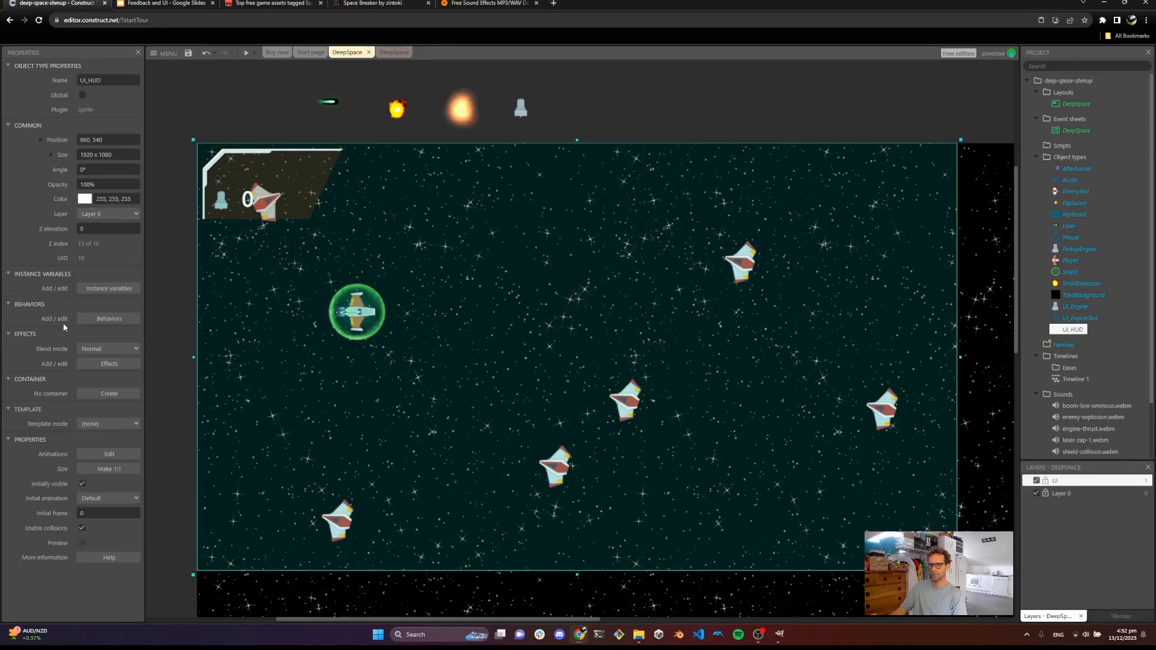
click(107, 213)
click(106, 220)
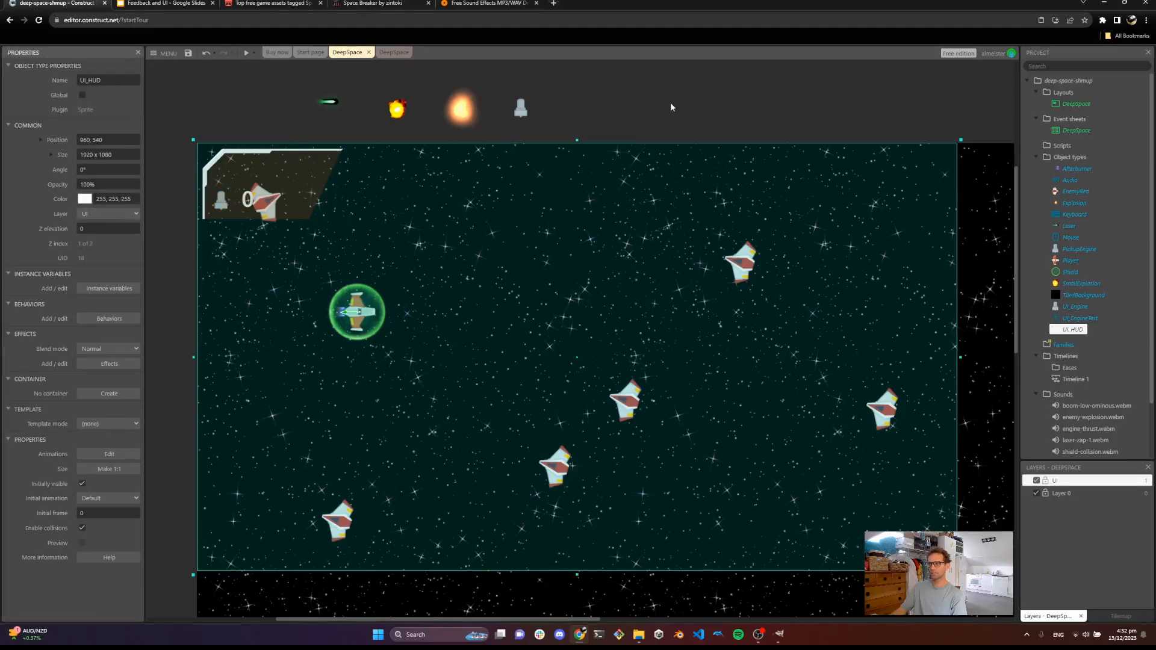
click(686, 104)
click(439, 256)
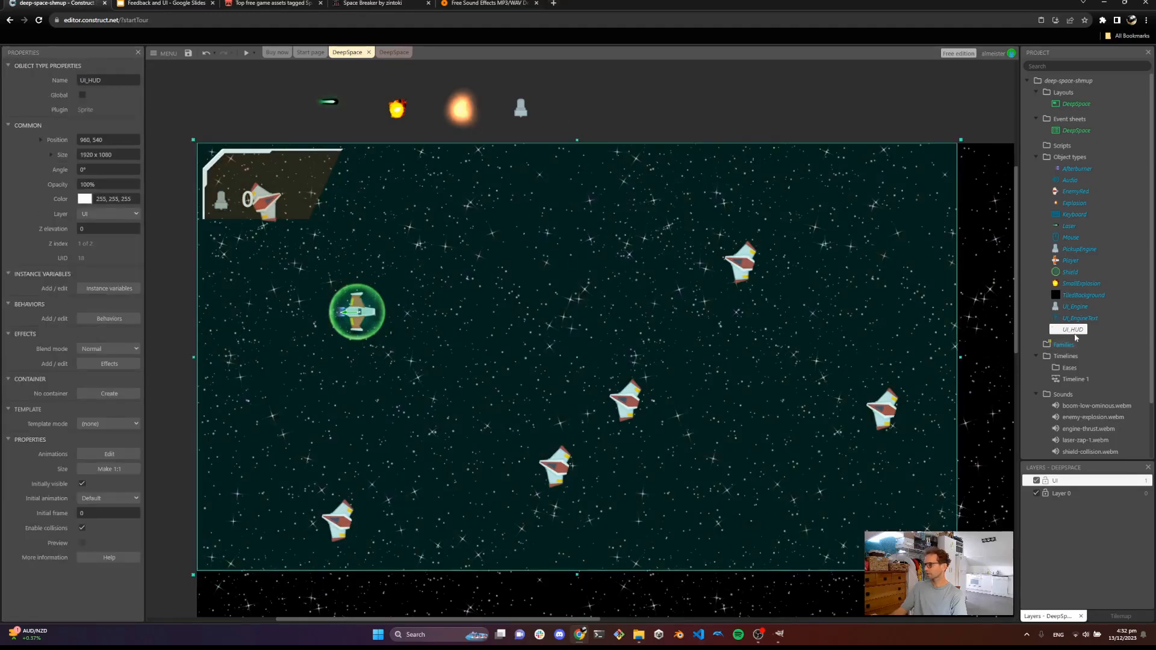
click(1075, 306)
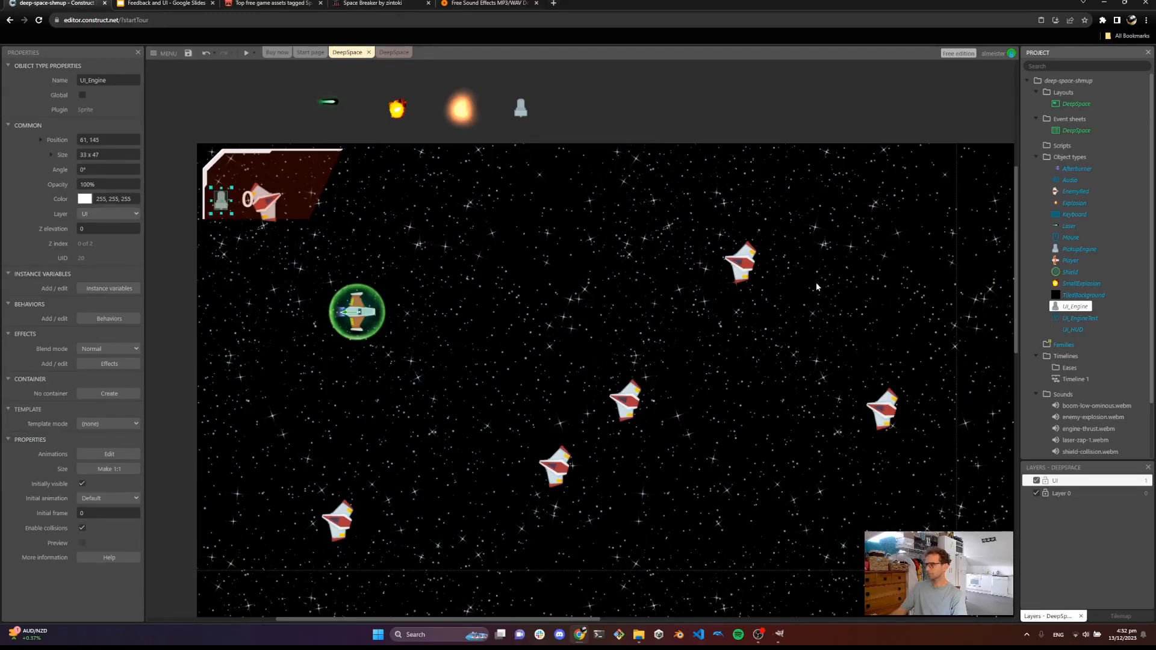
click(252, 203)
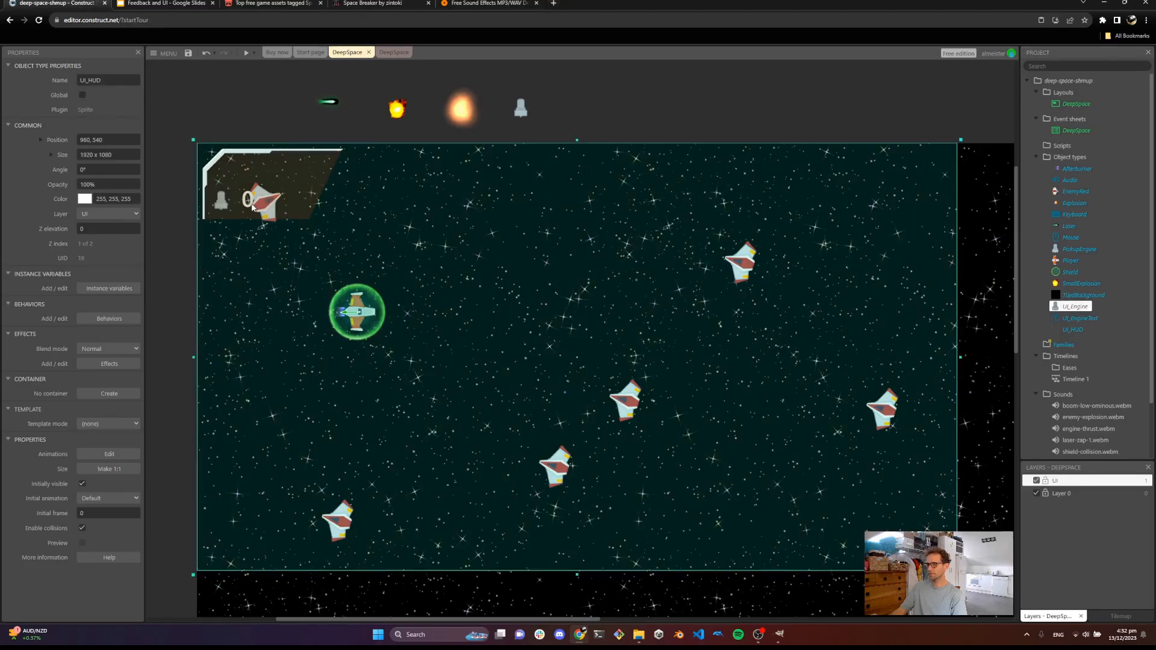
Move the UI_EngineText object onto the UI layer
click(1078, 318)
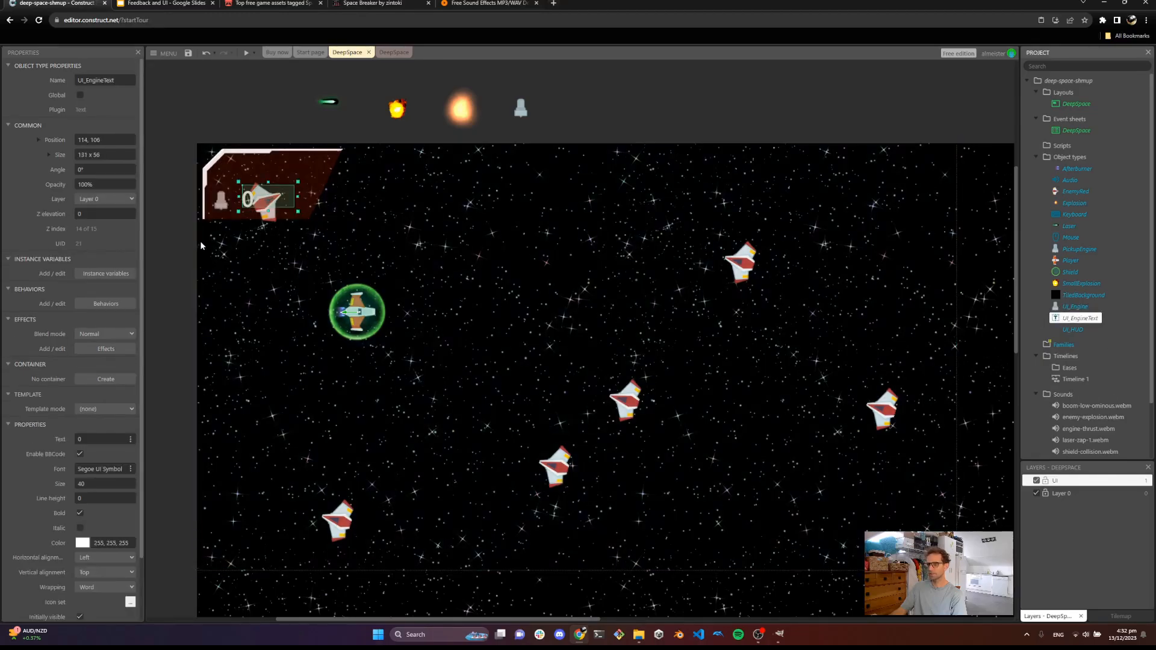
click(104, 199)
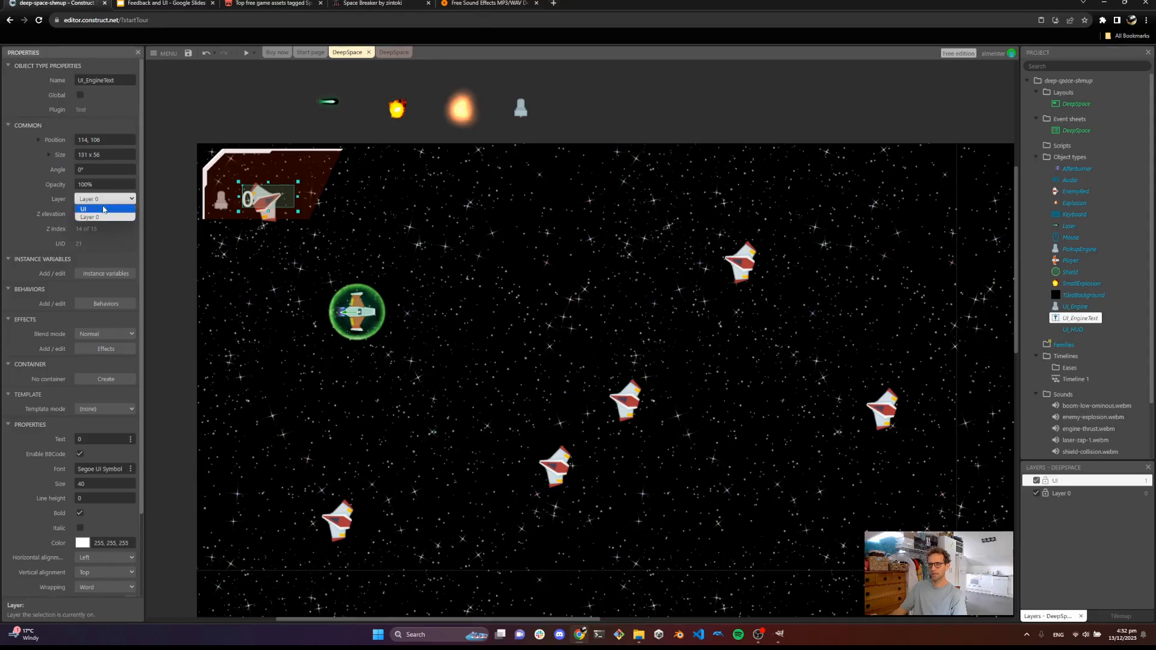
click(104, 209)
click(568, 123)
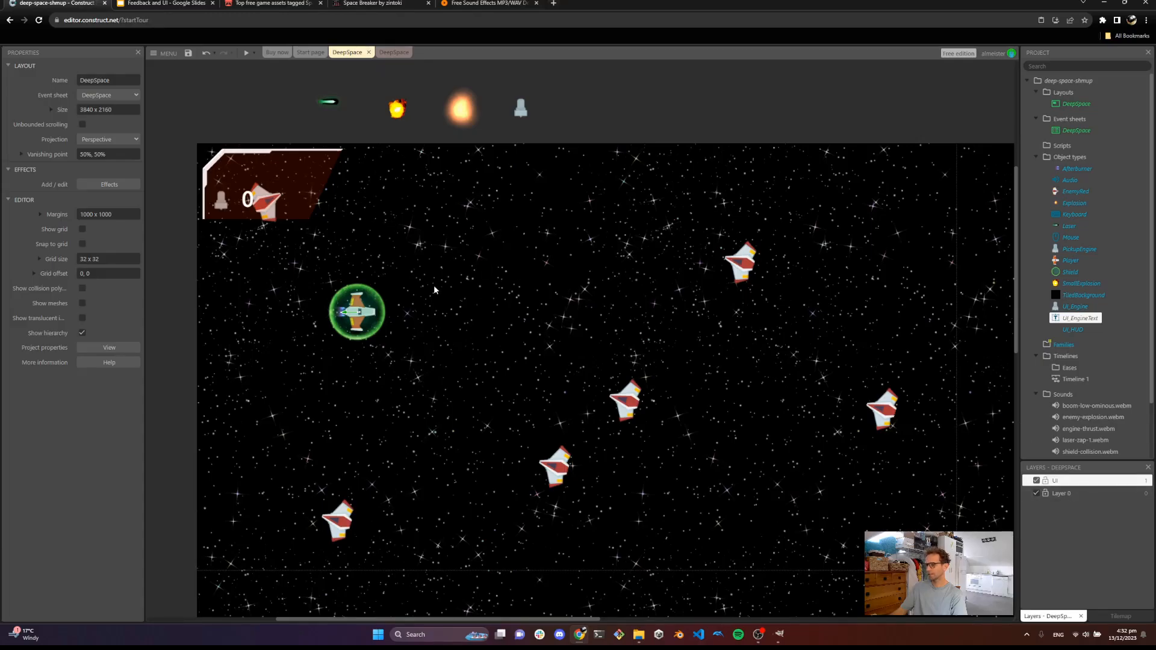
right_click(426, 229)
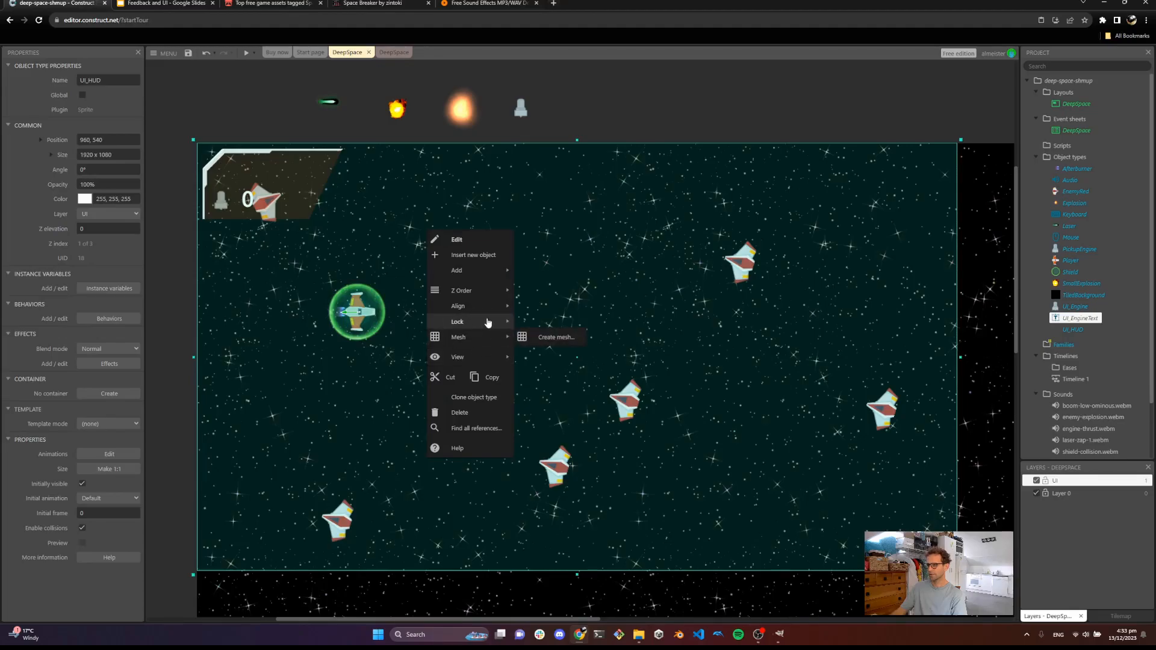
mouse_move(487, 293)
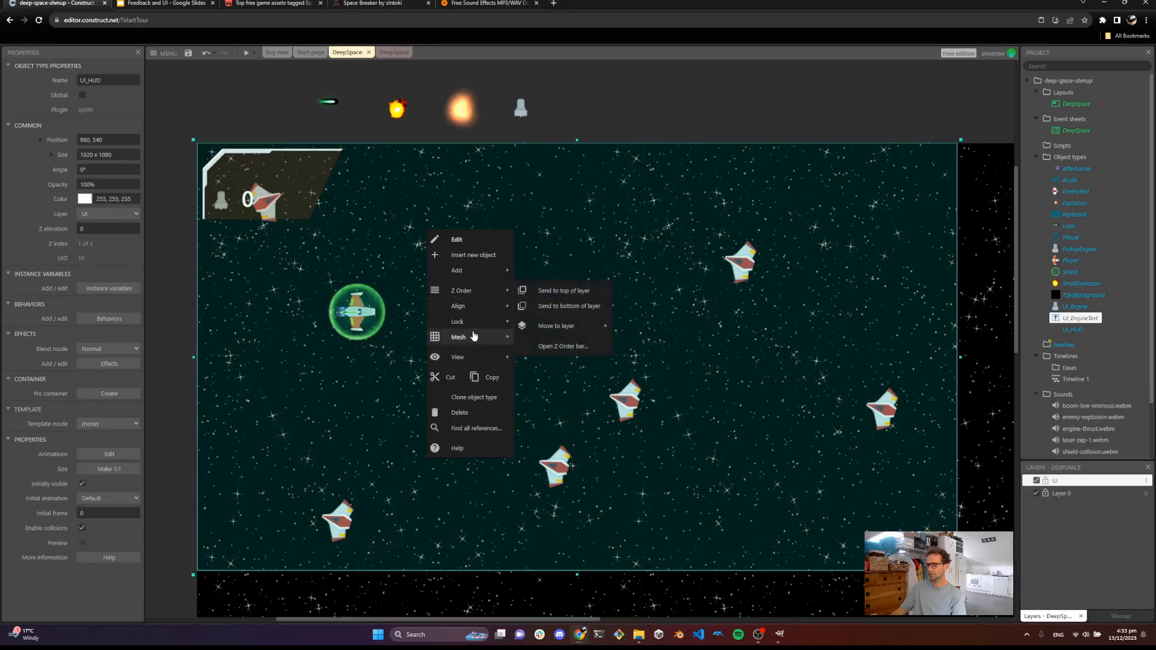
click(549, 324)
click(348, 132)
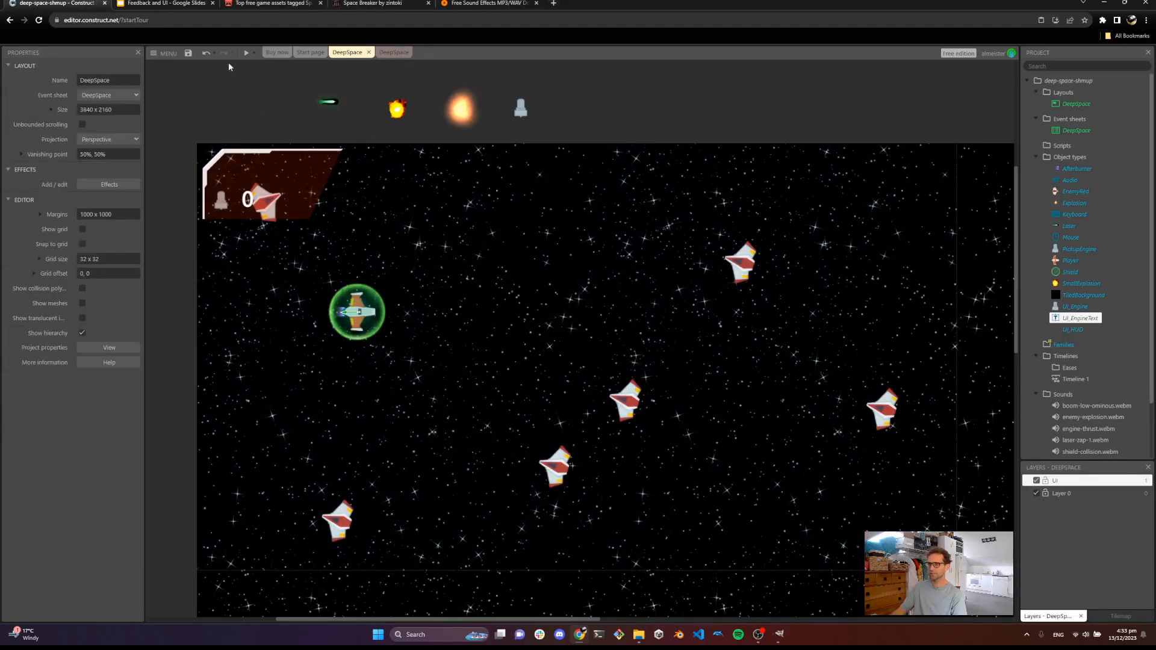
Preview the game and fly into engine pickups to check the HUD counter
click(245, 53)
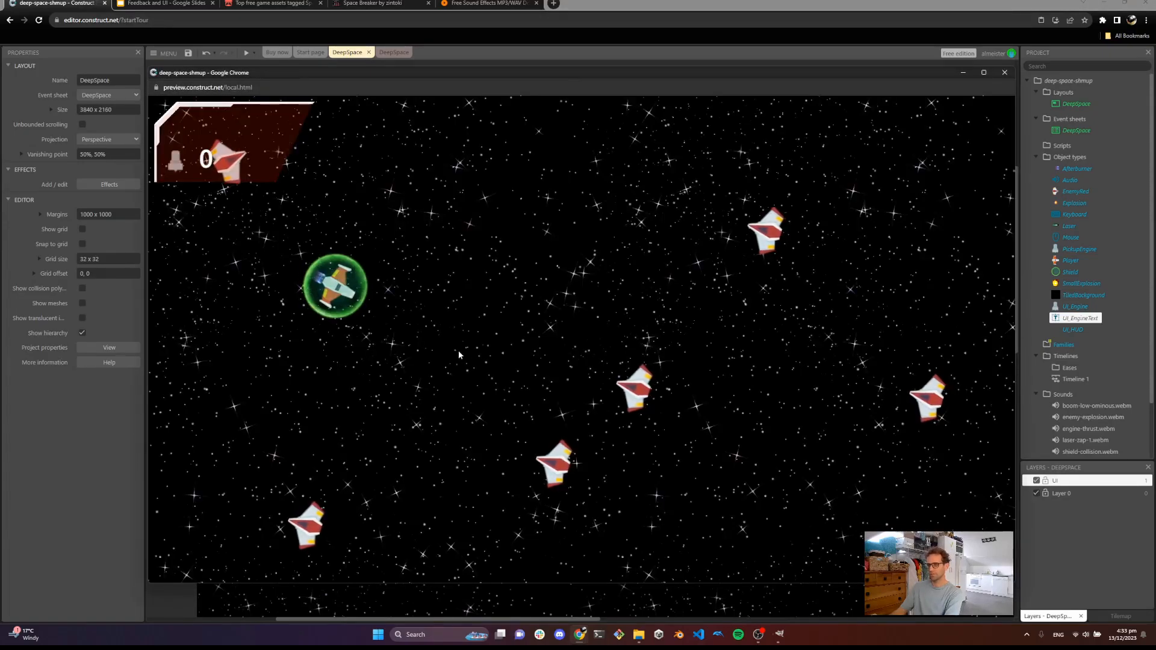
key(w)
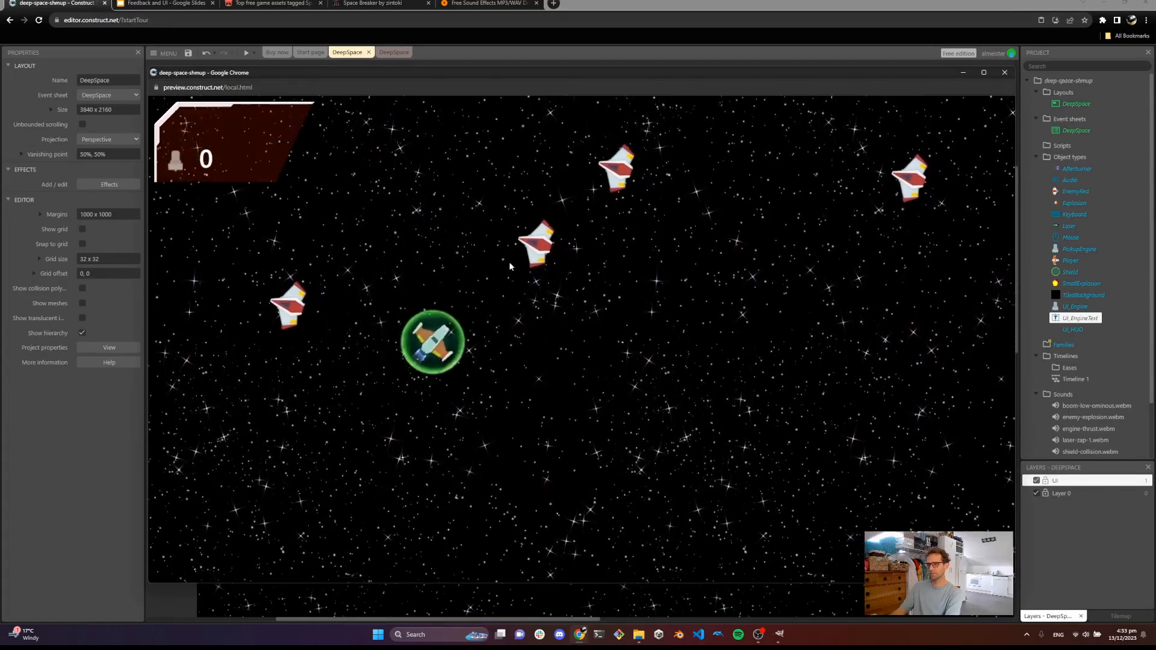
click(729, 172)
click(537, 225)
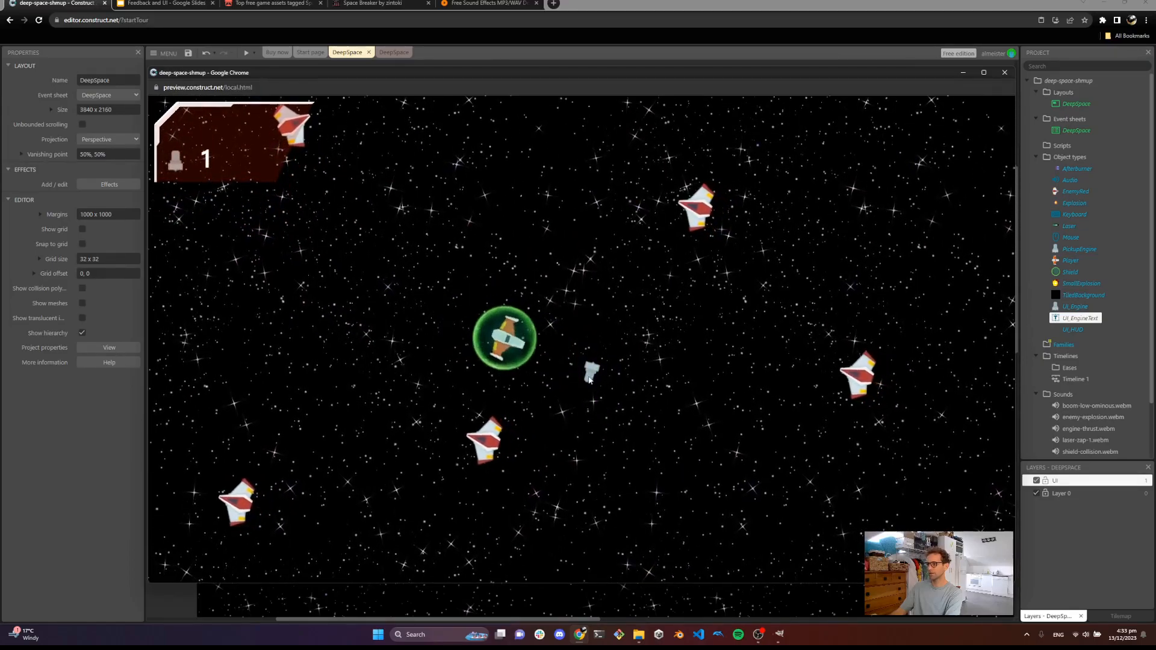
key(s)
key(d)
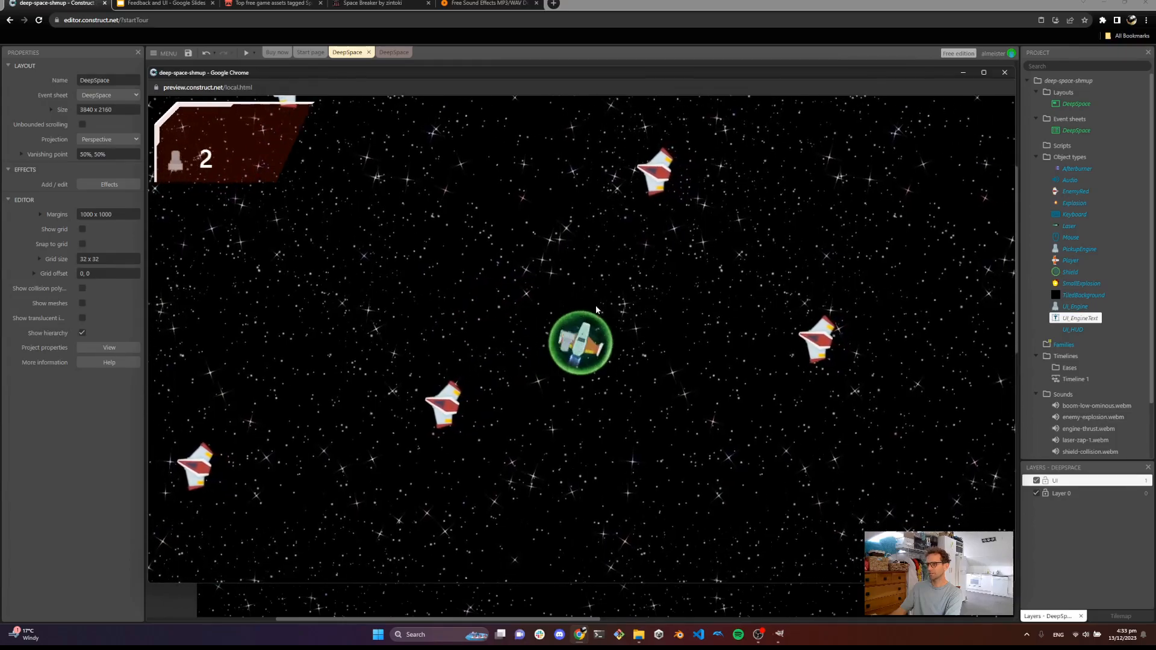
key(s)
key(a)
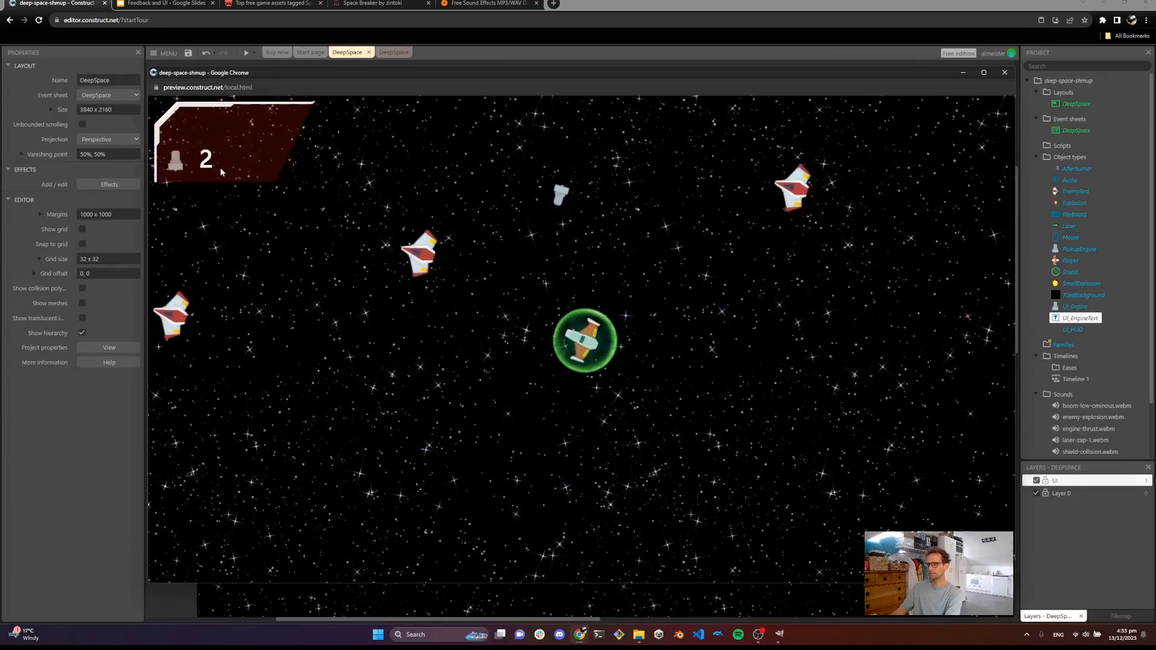
click(1003, 72)
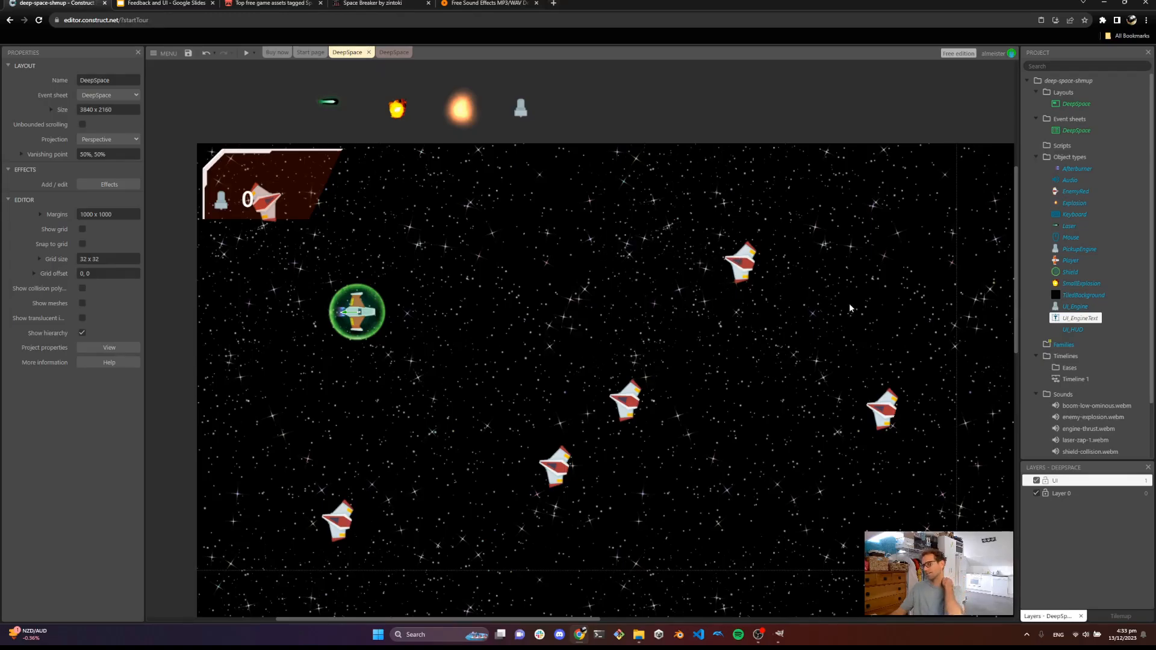
Add a Destroy PickupEngine action to the player's collision-with-PickupEngine event
click(395, 53)
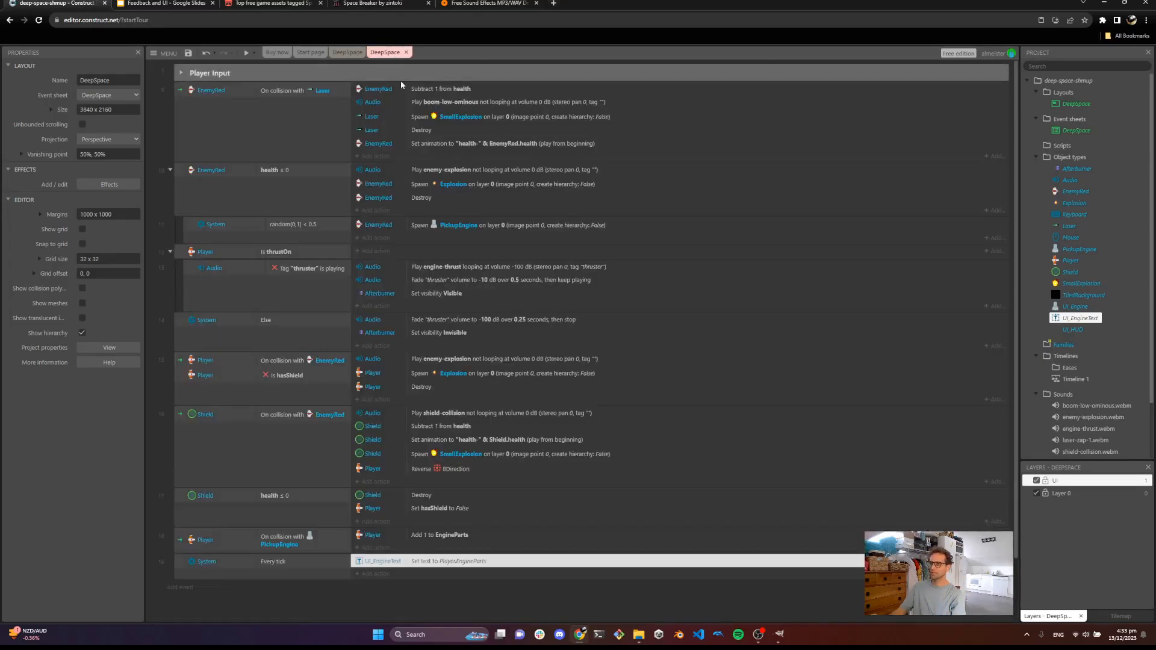
scroll(265, 298, down, 5)
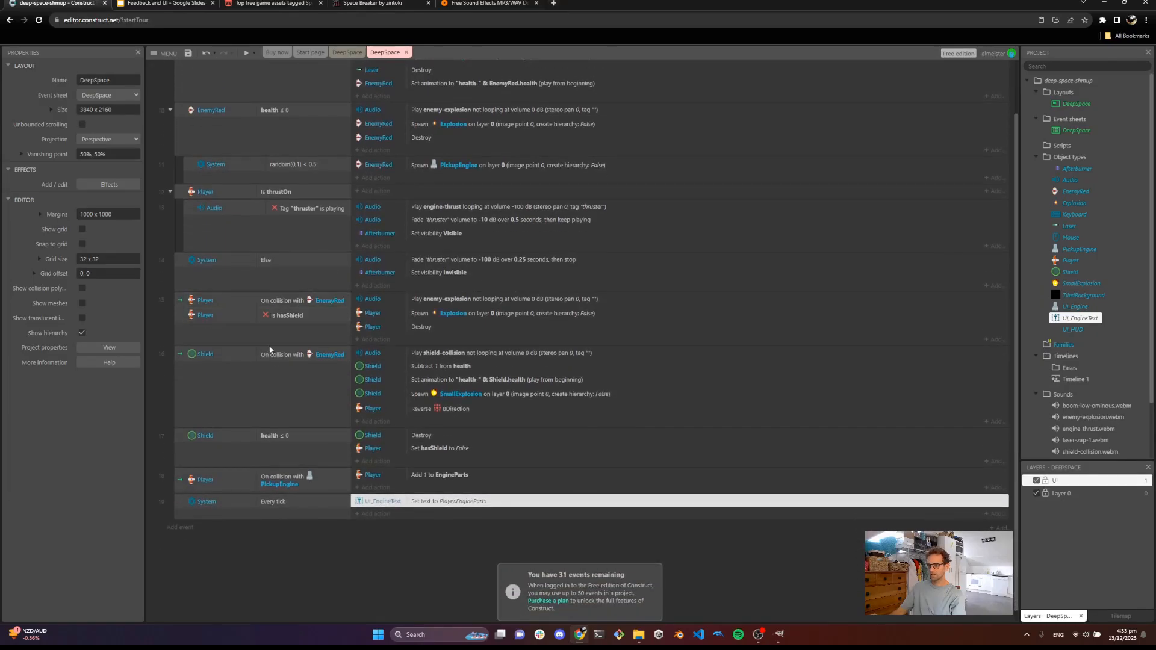
scroll(266, 341, up, 1)
click(230, 534)
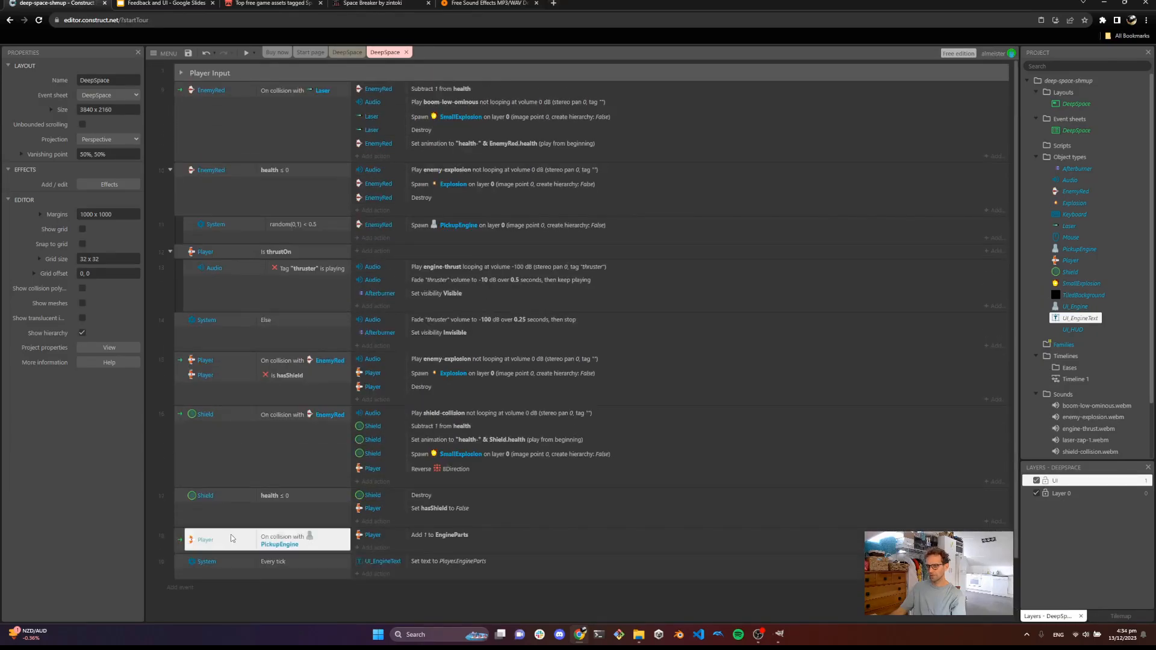
click(376, 548)
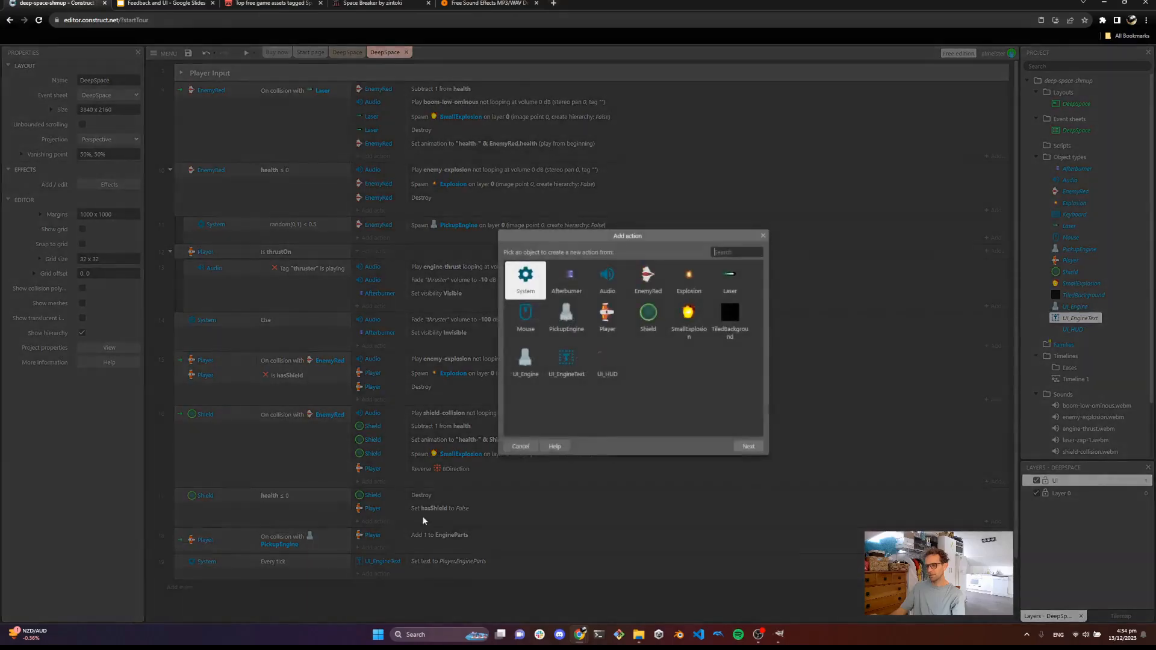
click(565, 318)
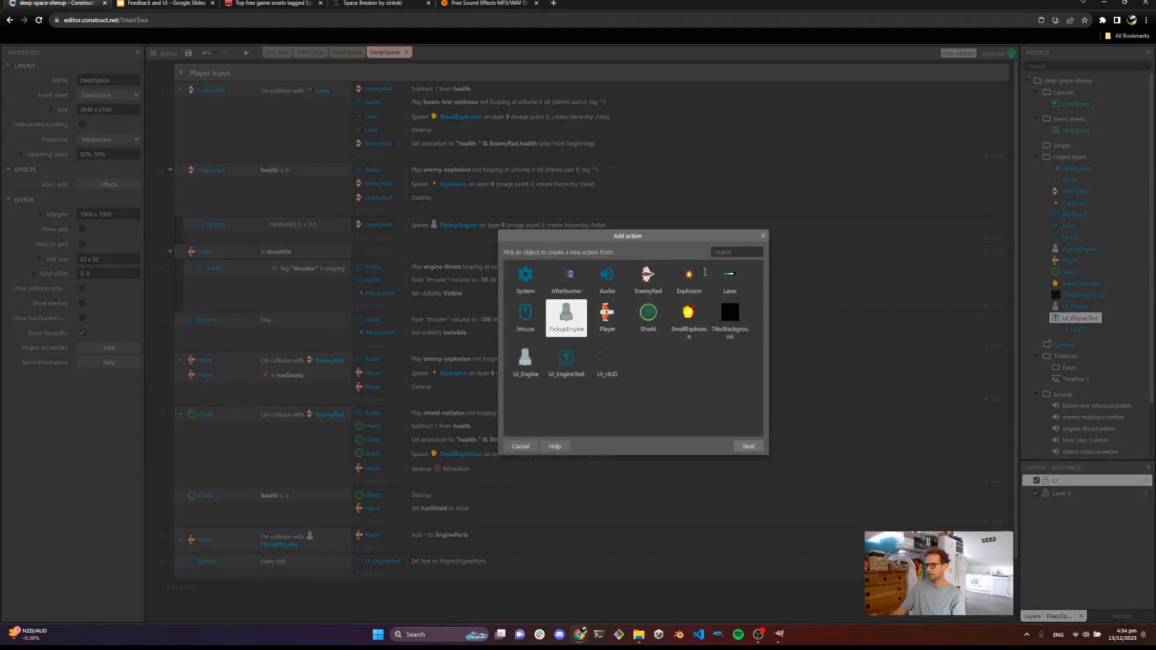
double_click(564, 331)
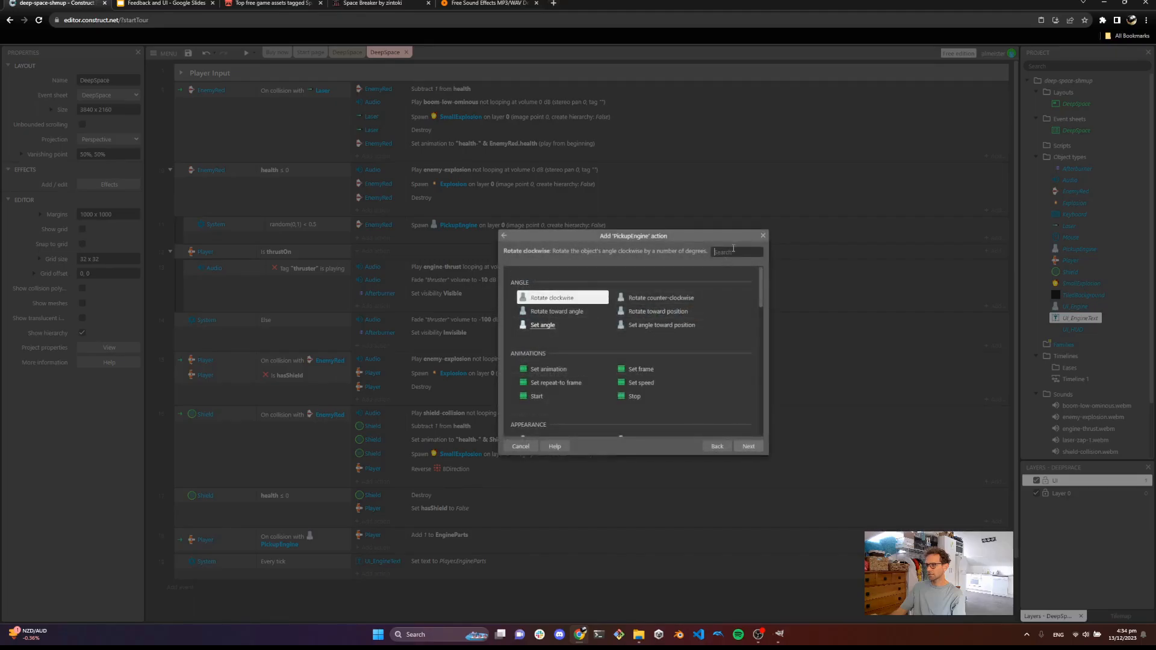
text(des)
double_click(558, 345)
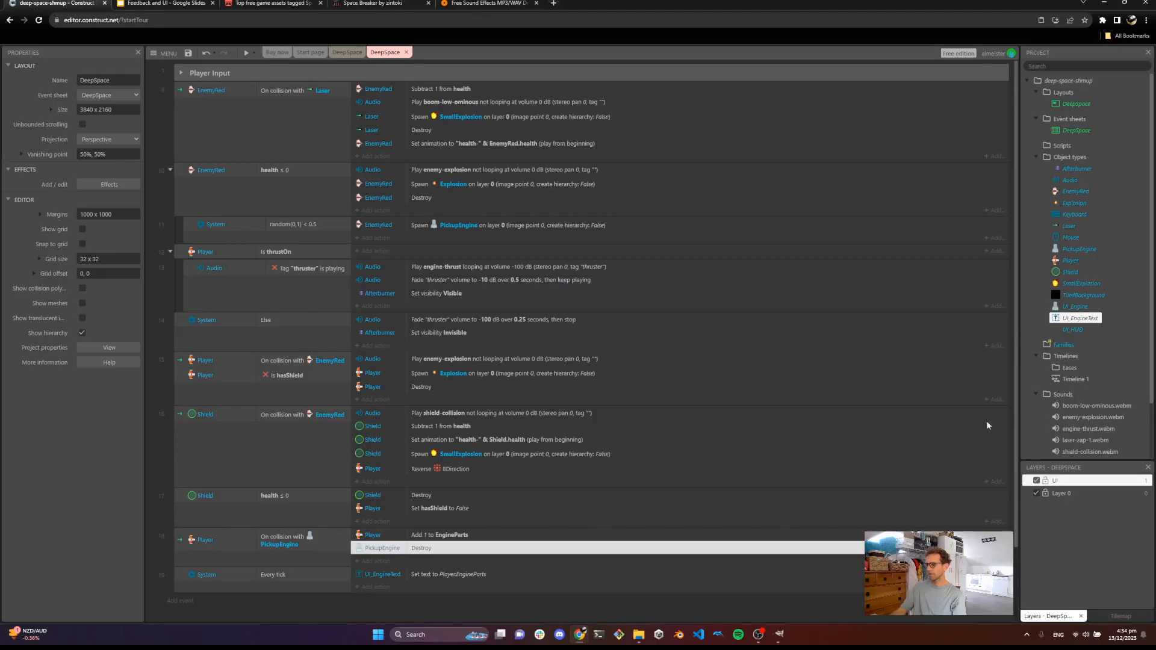
Find and play the pickup-engine-part.mp3 file in the project's assets sound folder
scroll(1061, 352, down, 1)
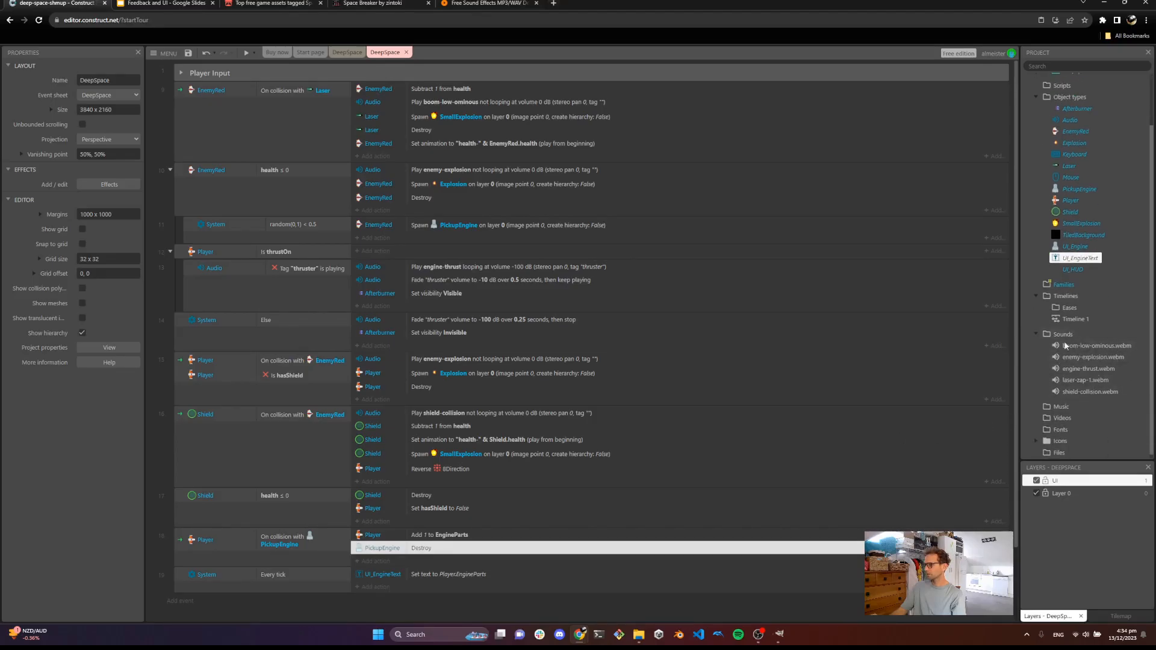
mouse_move(645, 639)
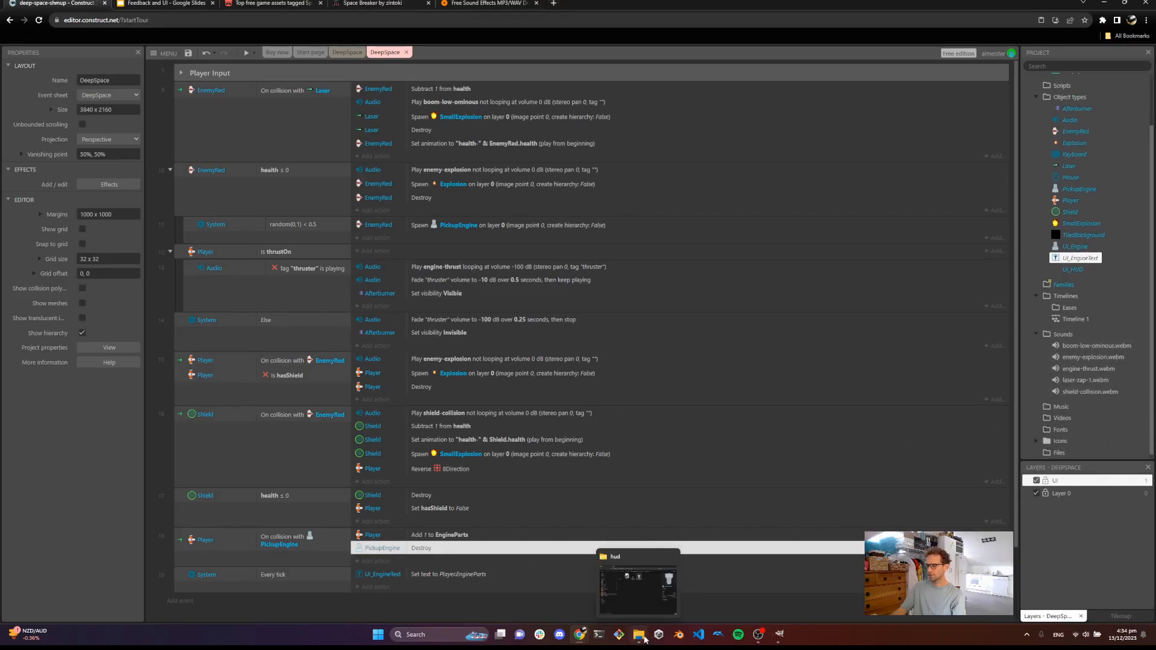
click(639, 613)
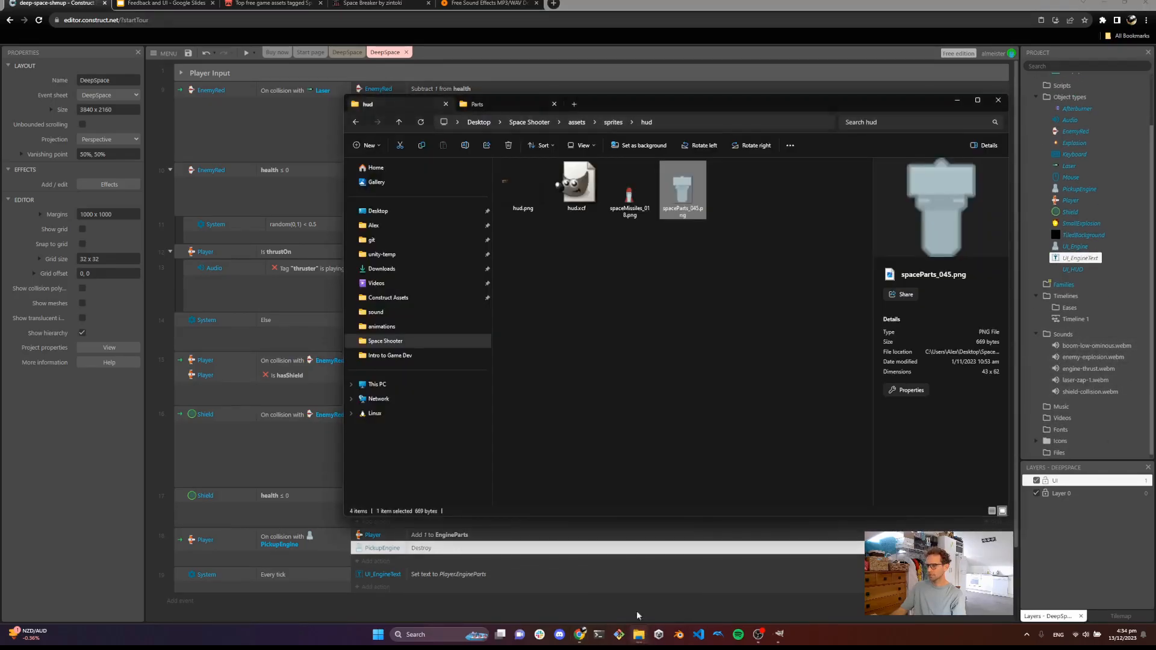
click(577, 122)
double_click(530, 220)
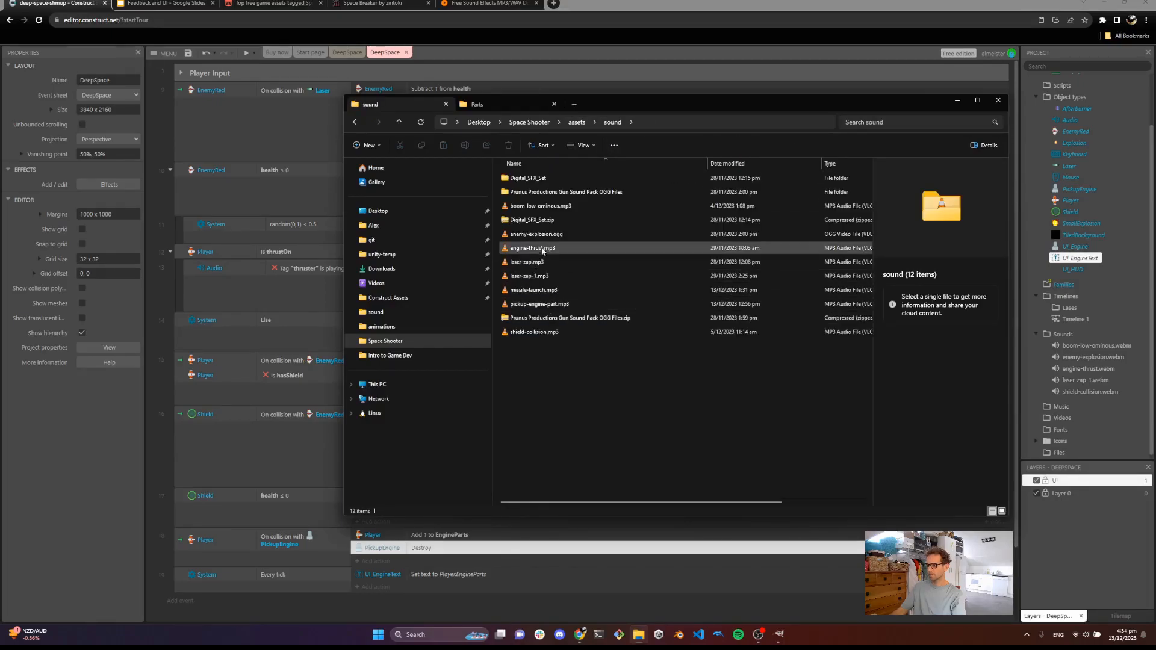
double_click(564, 304)
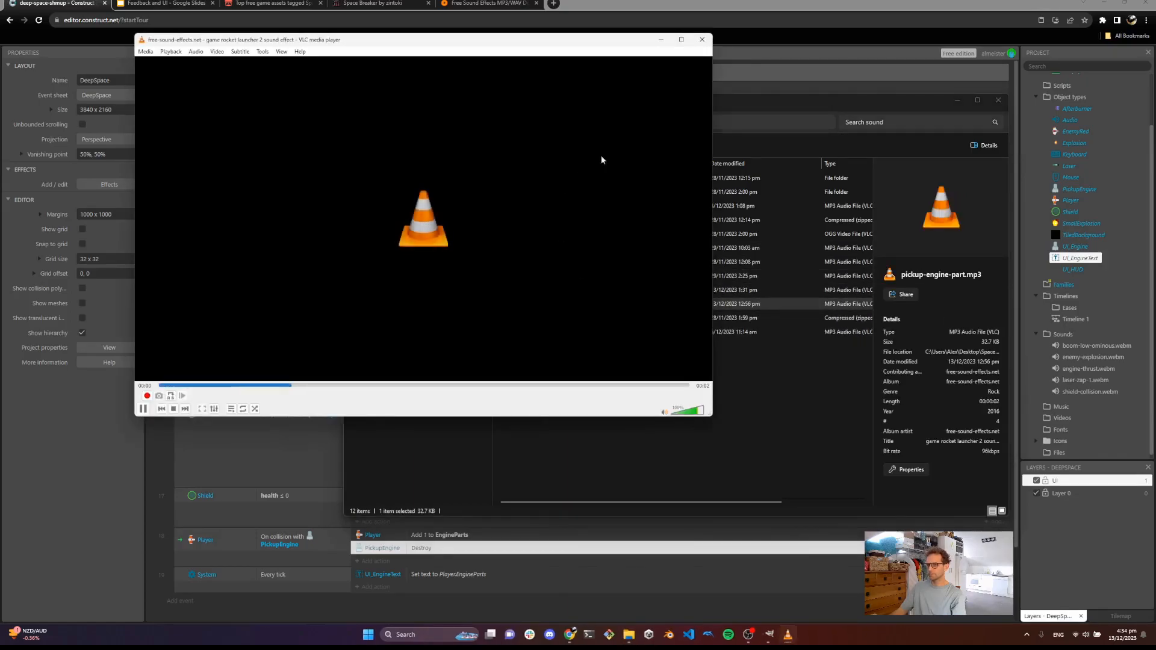
click(702, 39)
click(960, 104)
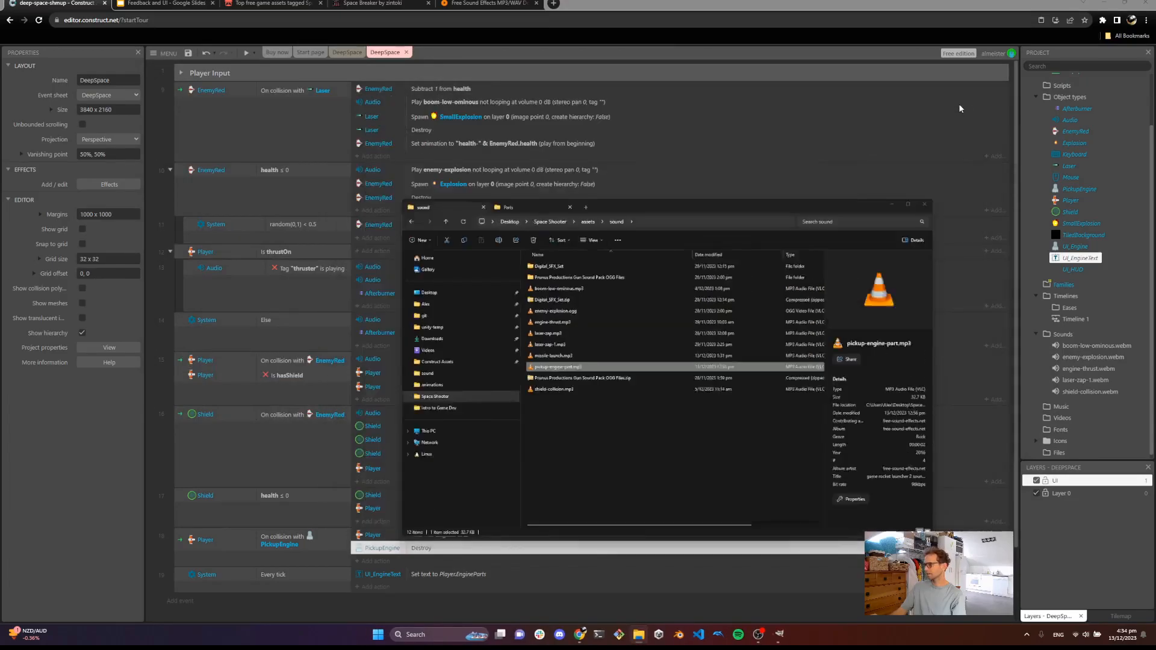
Import pickup-engine-part.mp3 into the project's Sounds folder
right_click(1063, 336)
click(1045, 340)
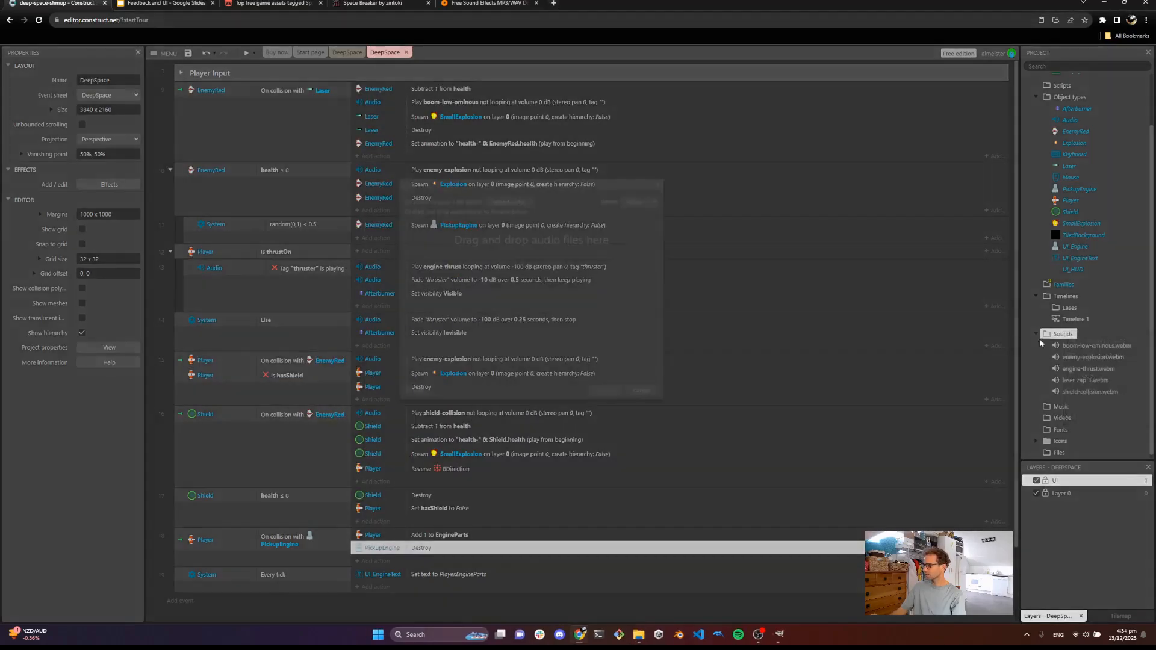
click(523, 202)
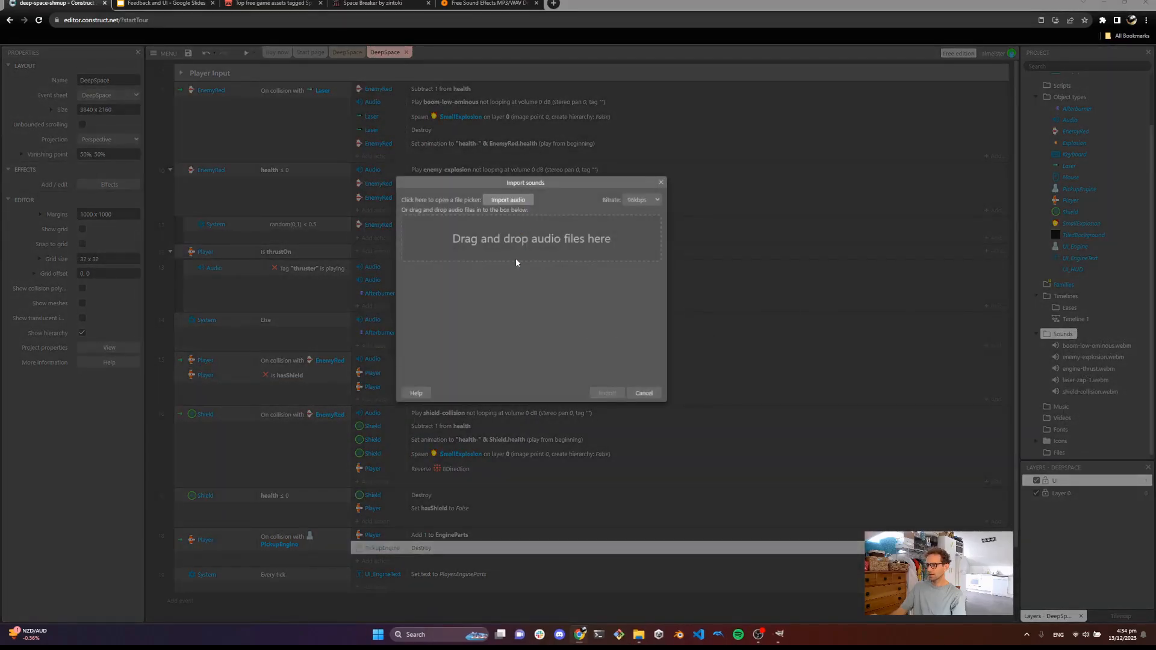
double_click(394, 291)
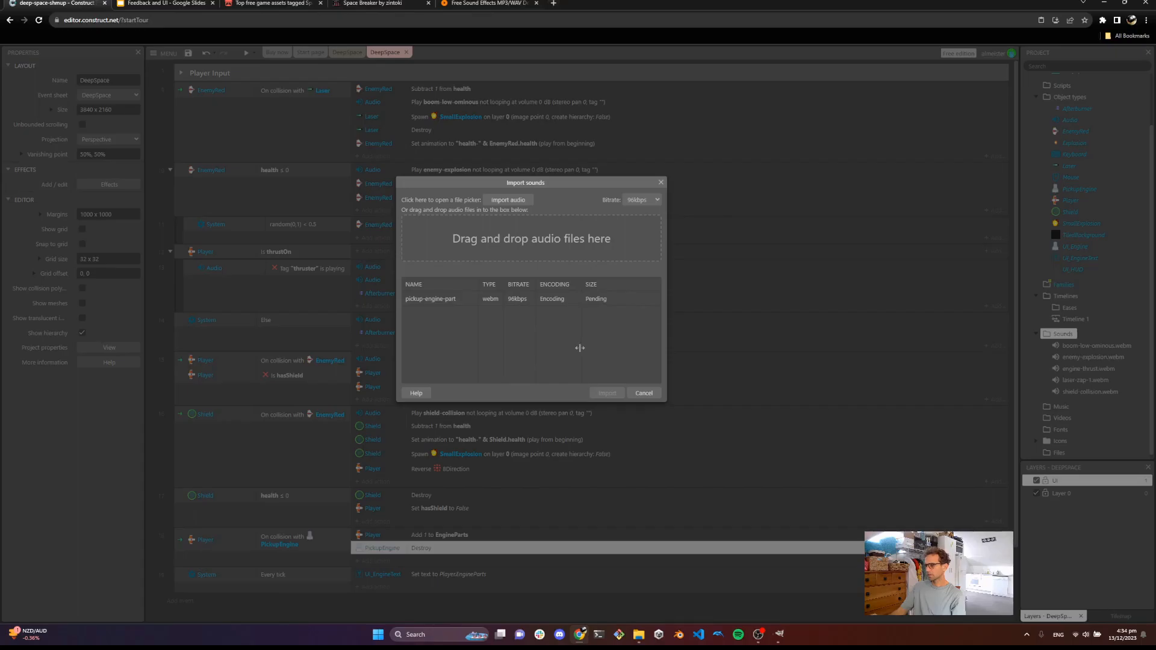
click(600, 392)
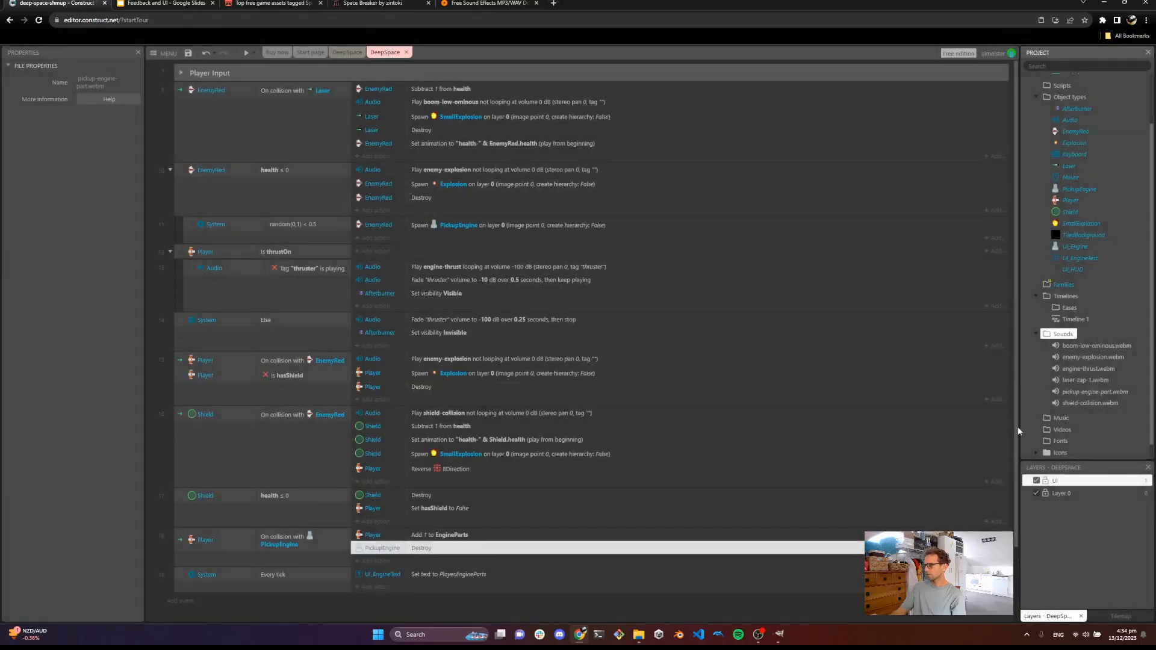
Preview the imported pickup-engine-part sound
right_click(1089, 392)
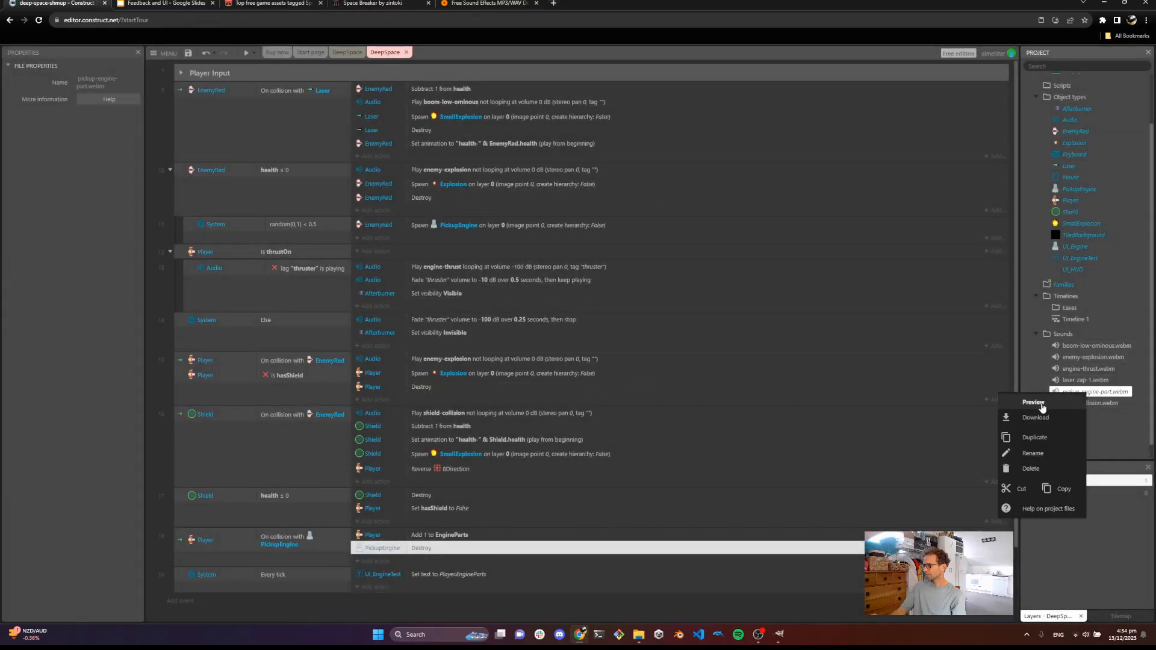
click(1036, 402)
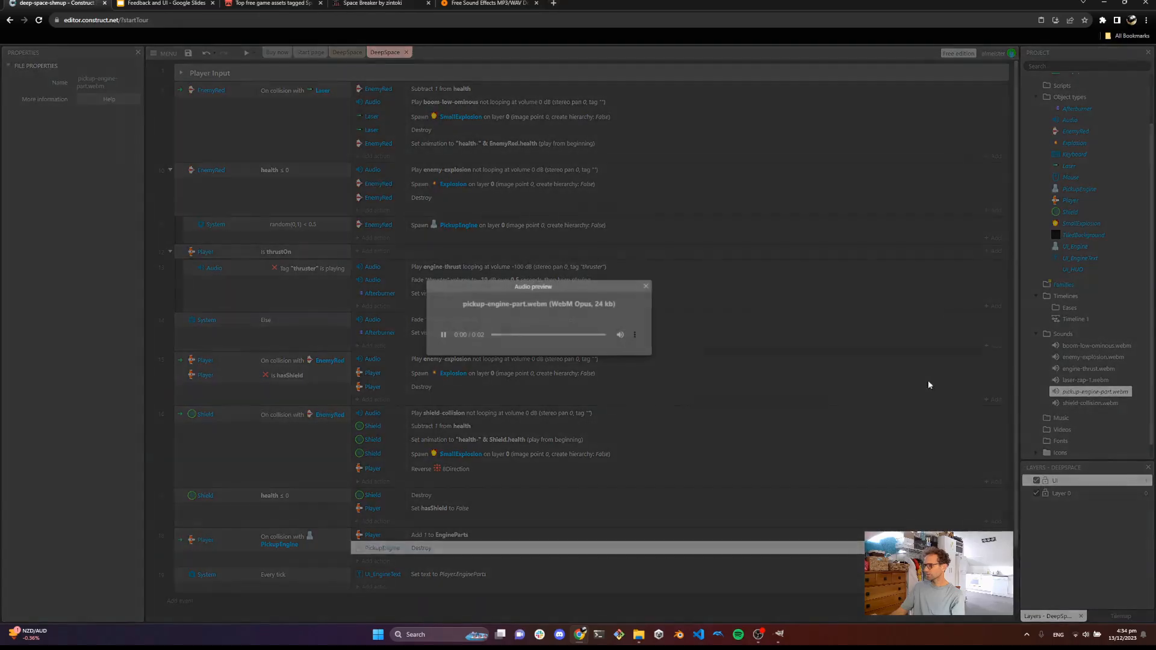
click(646, 288)
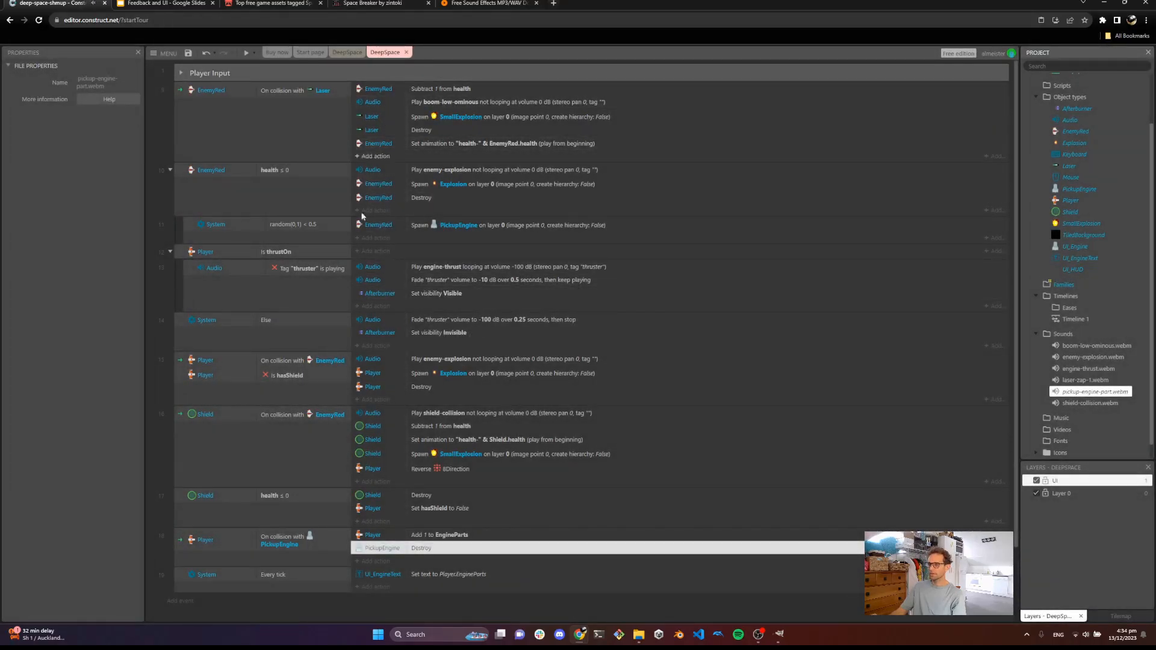
Add an Audio Play action to the pickup event playing pickup-engine-part, not looping, with tag pickup-engine
click(373, 561)
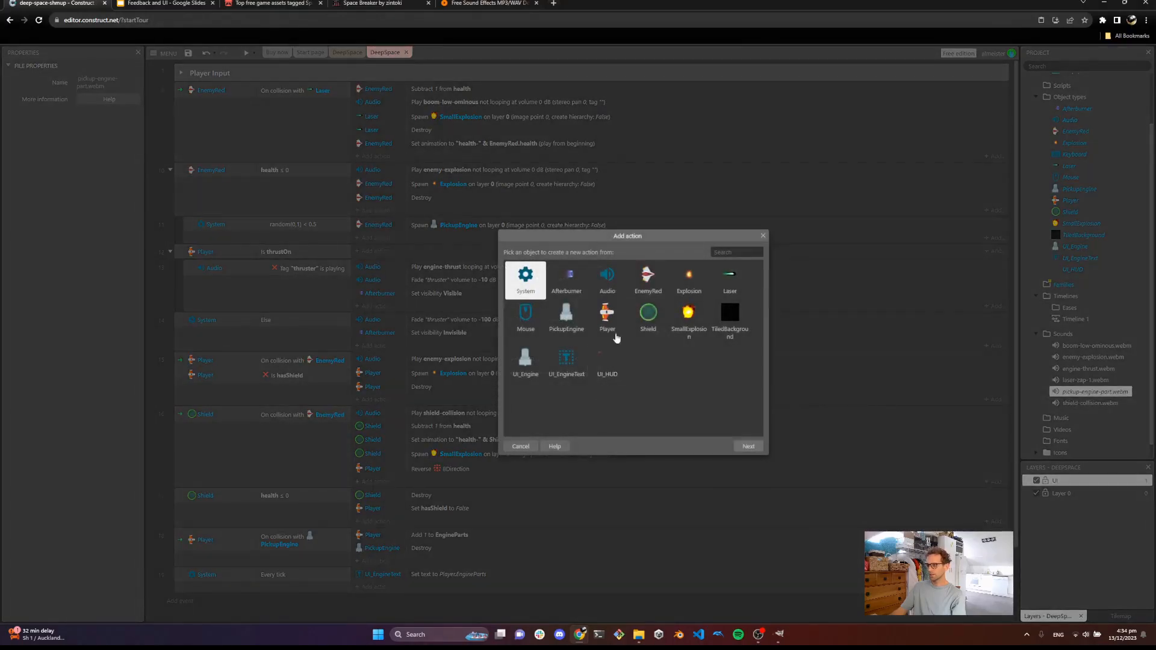
double_click(609, 277)
double_click(641, 298)
click(505, 288)
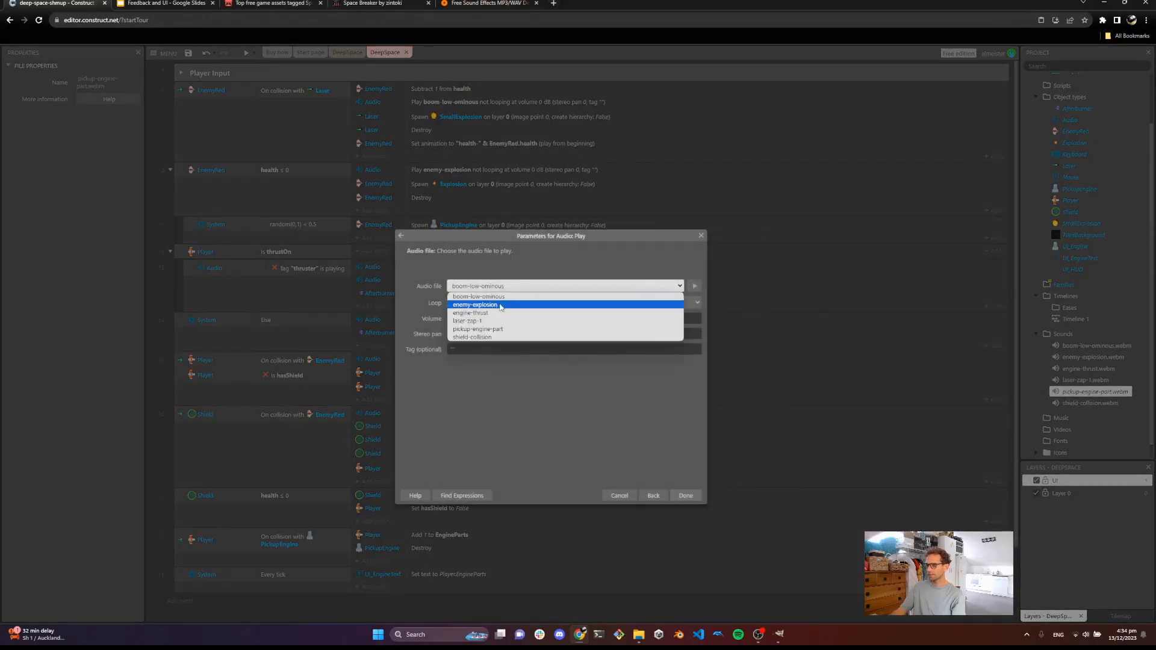
click(503, 332)
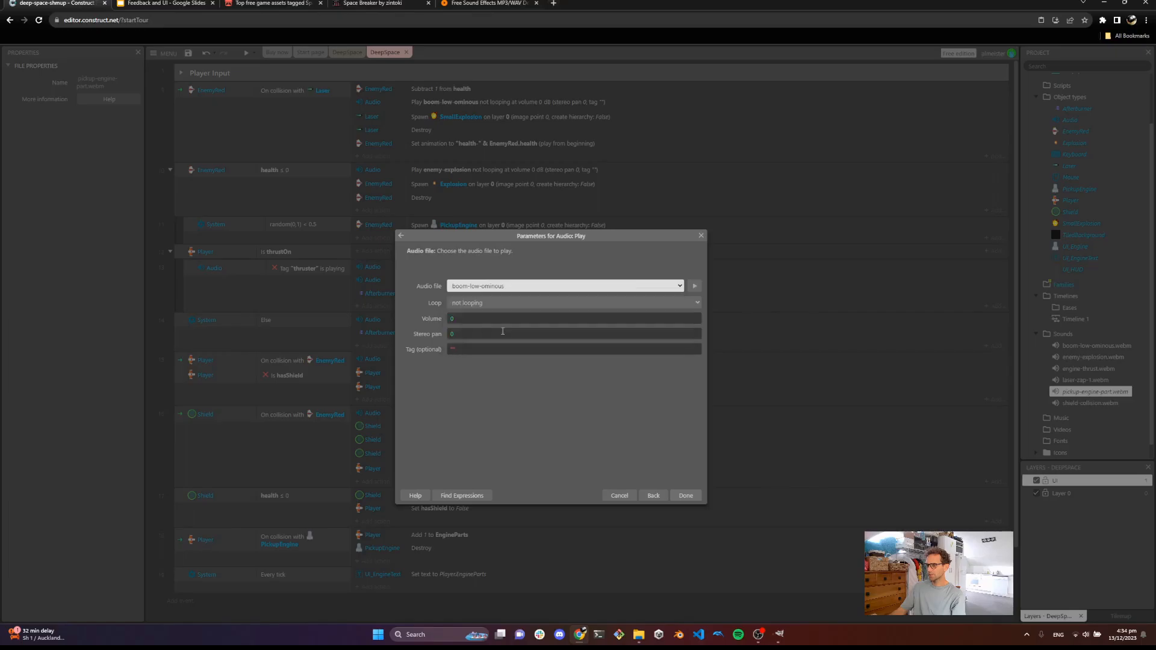
click(454, 348)
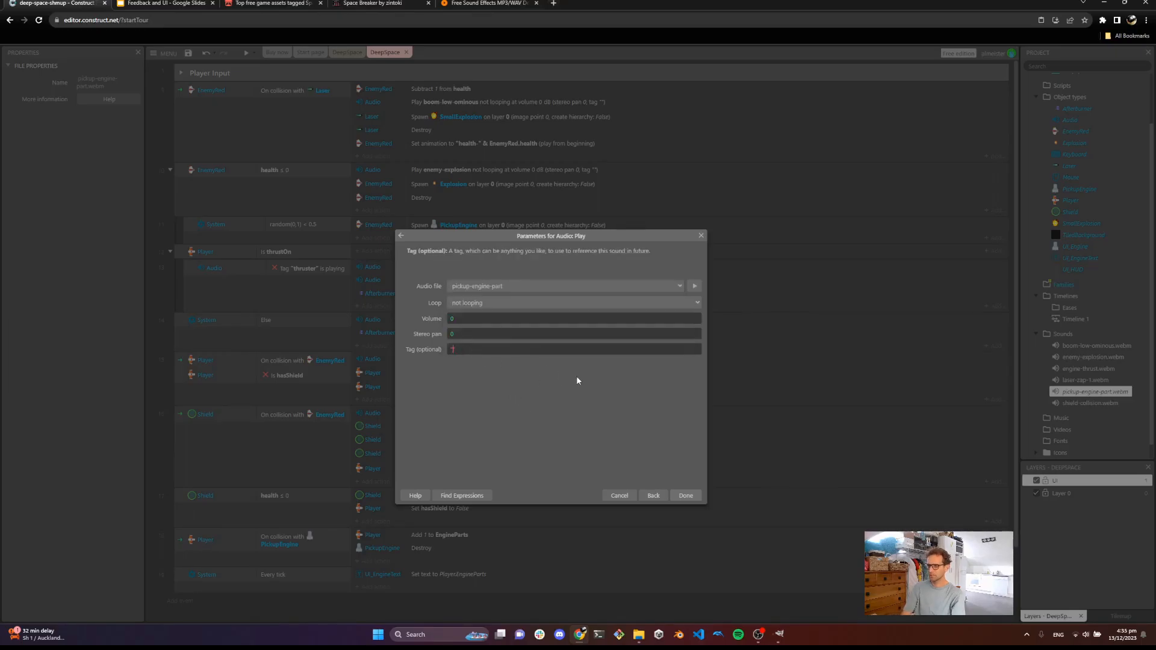
text(pickup-engine)
key(Return)
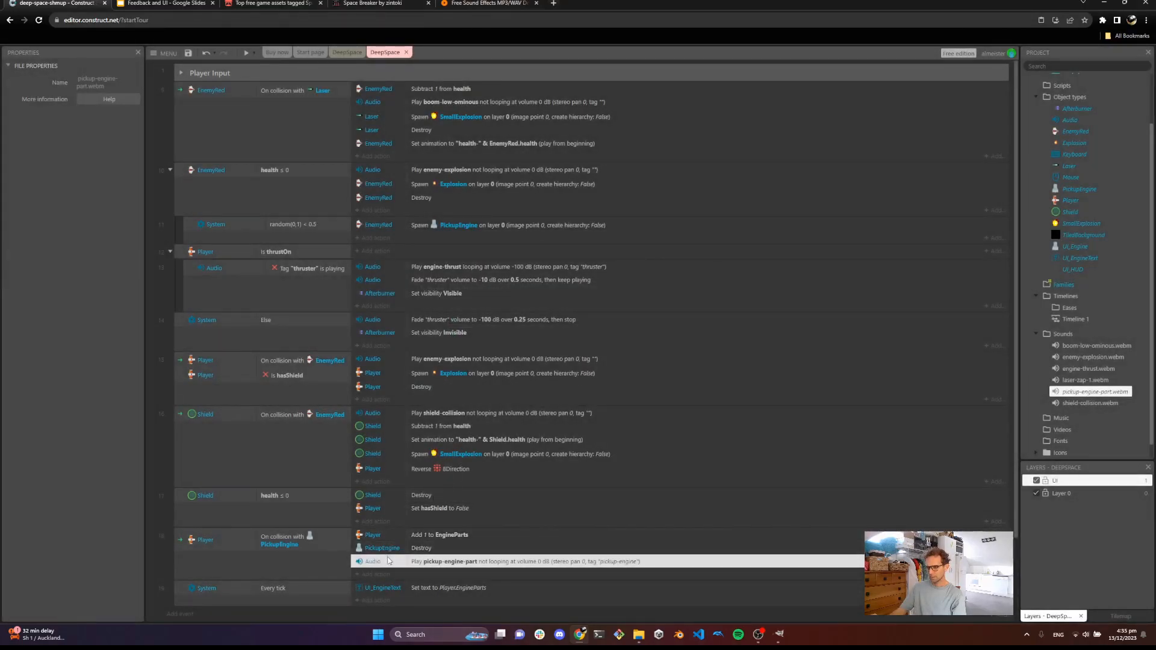
Preview the game and collect an engine pickup to test the sound and counter
click(246, 52)
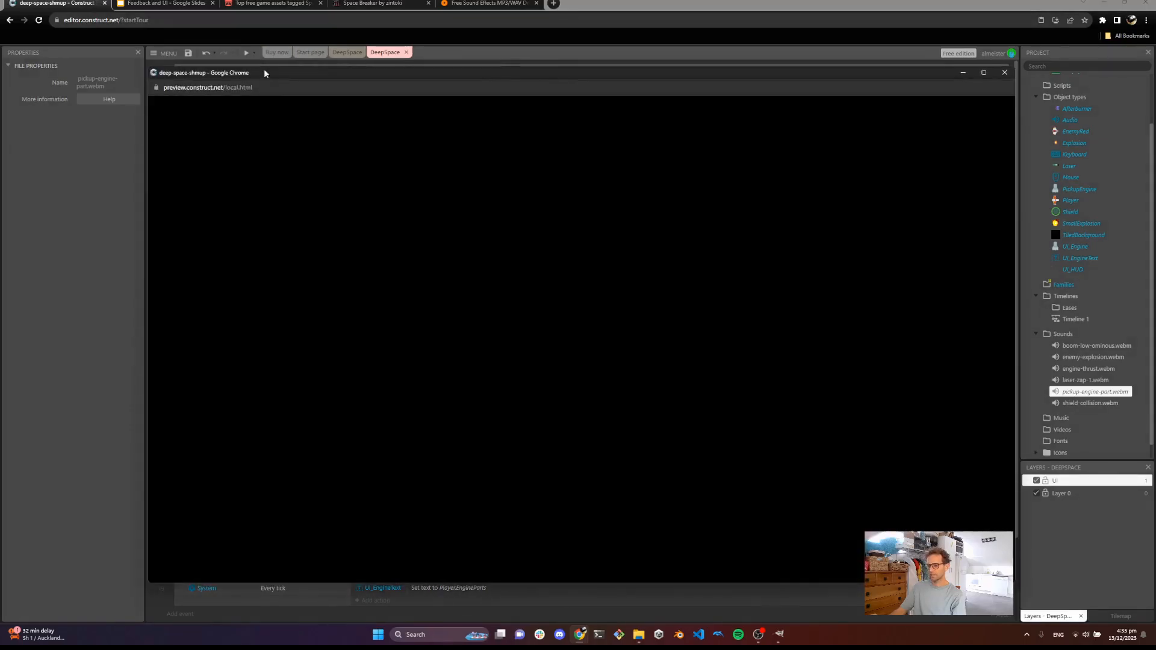
key(a)
key(w)
click(609, 237)
key(d)
click(651, 229)
key(s)
click(727, 238)
click(732, 239)
click(702, 274)
key(d)
click(714, 306)
click(749, 361)
click(753, 387)
click(739, 386)
key(s)
key(d)
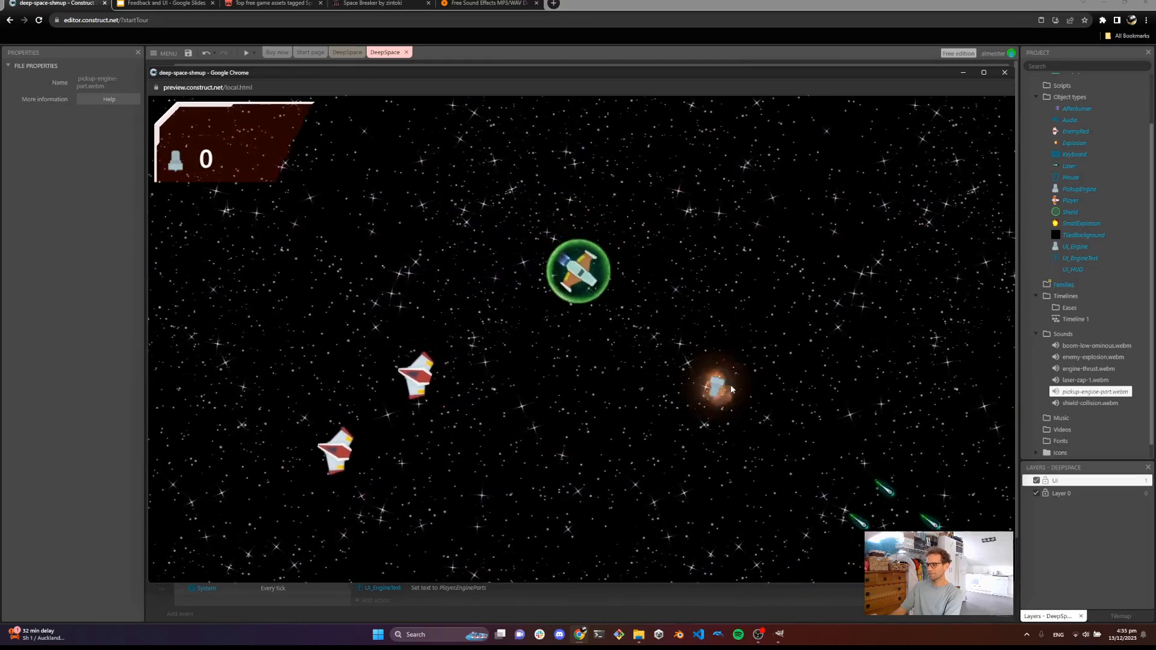
key(s)
key(a)
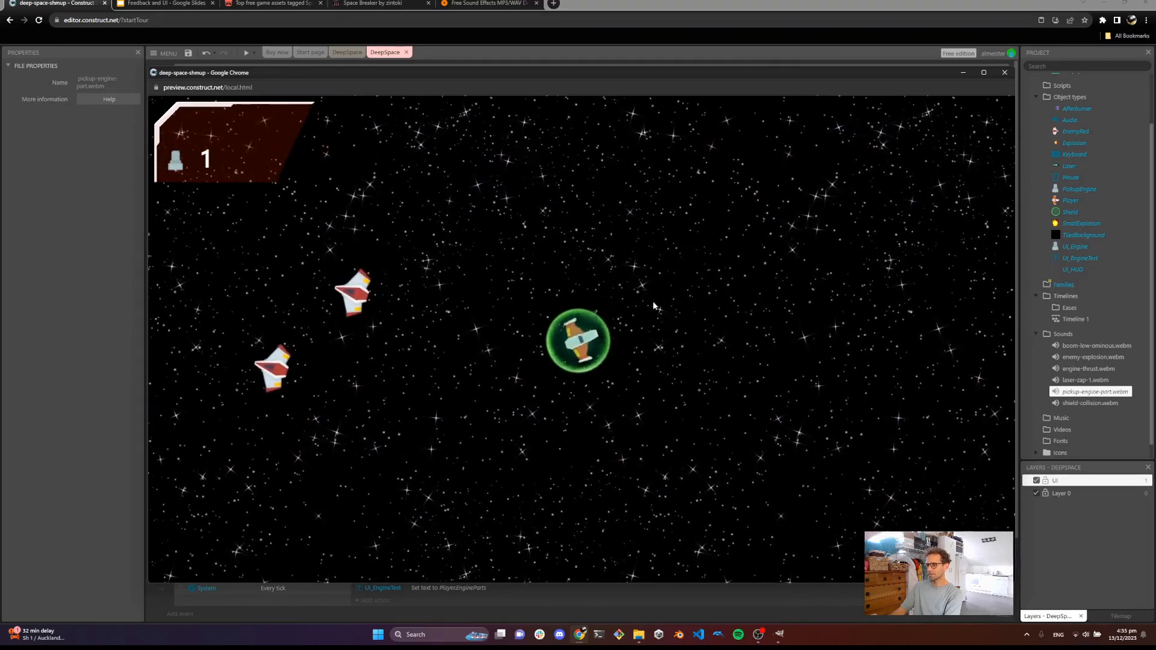